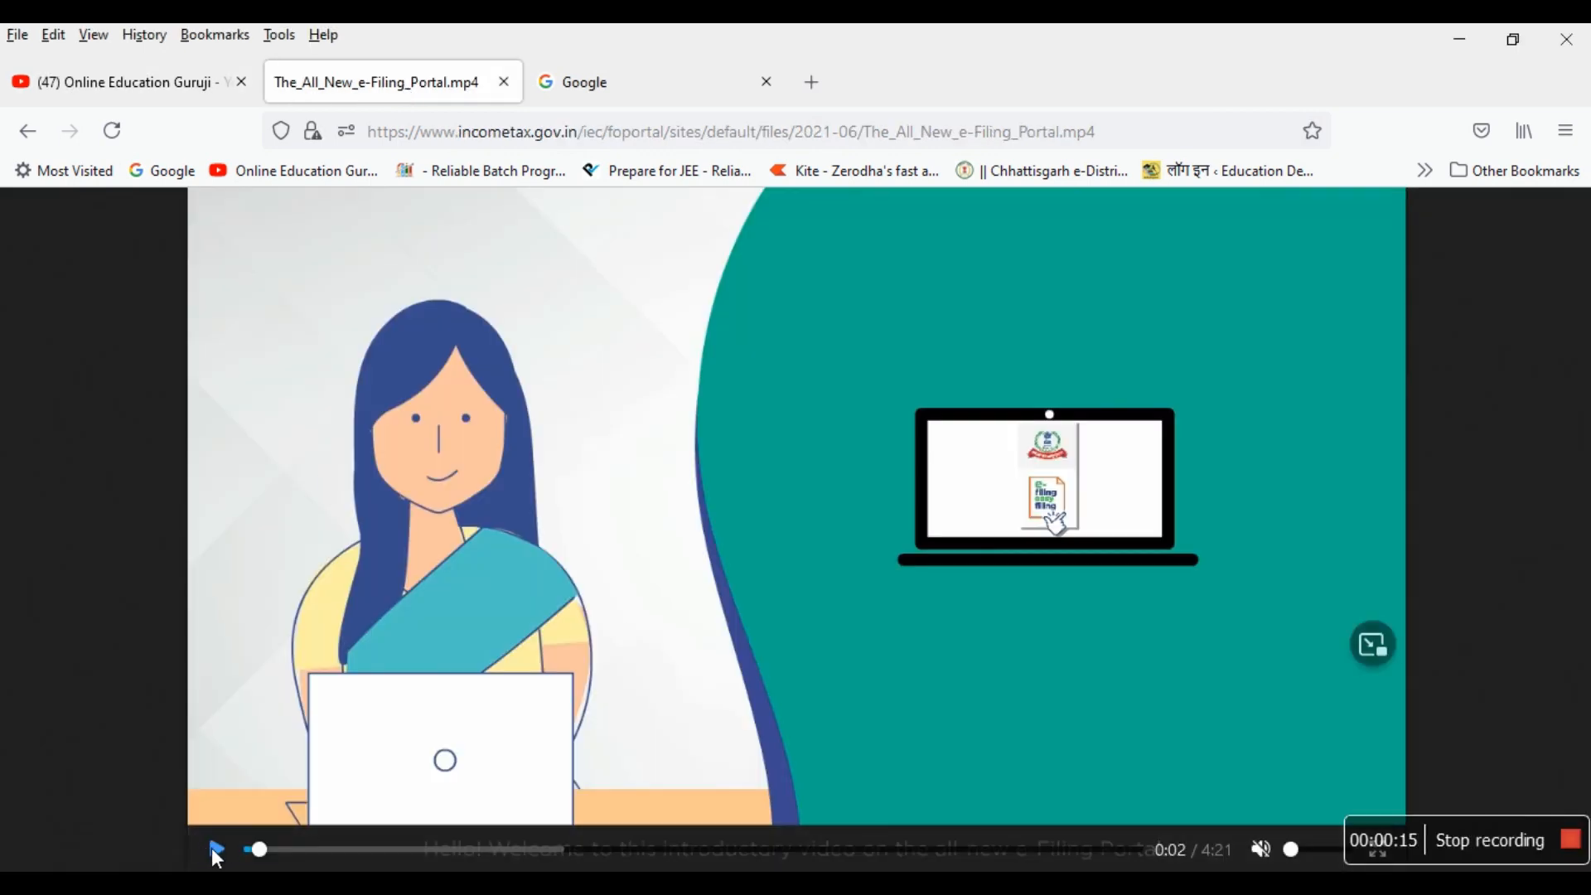
Step: Play the introductory video about the new e-Filing portal
click(214, 849)
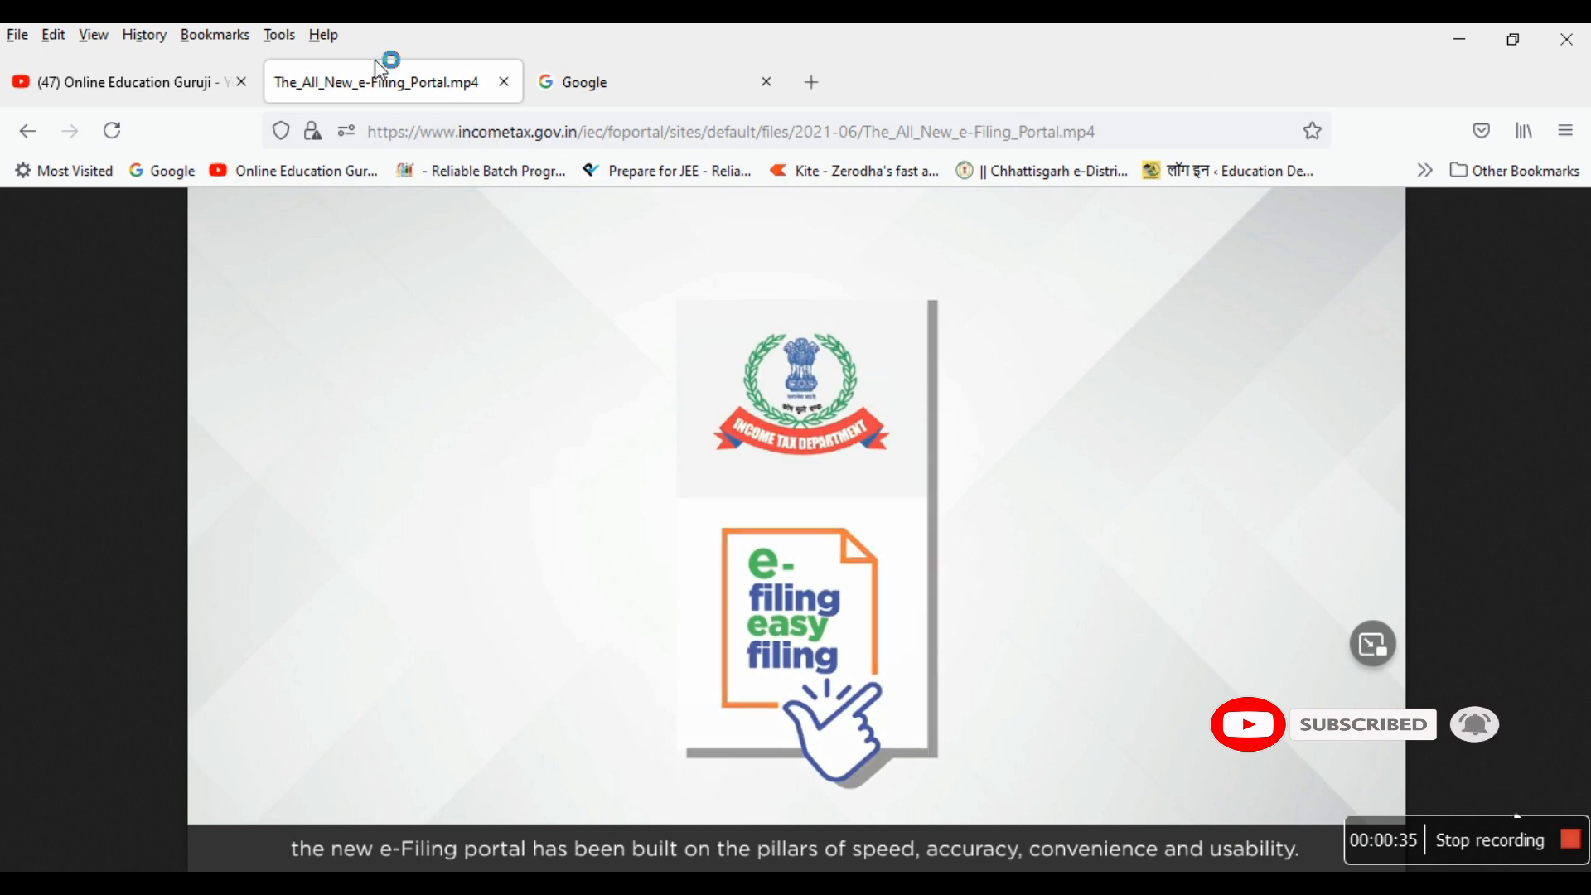
Step: Search Google for "incometax" and open the Income Tax Department home page
click(667, 87)
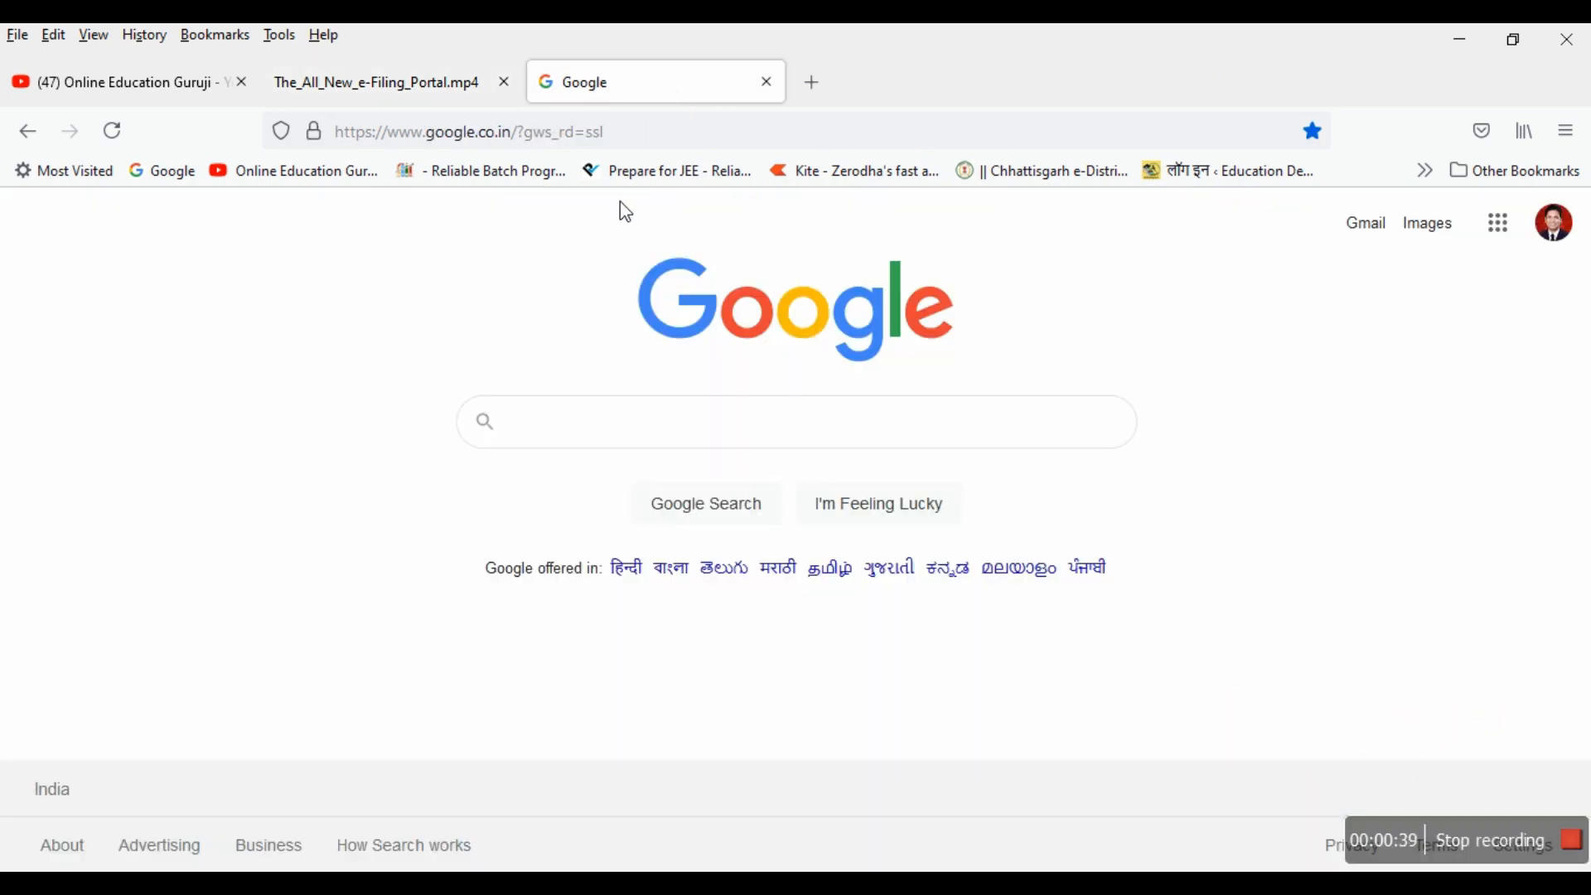
text(incometax)
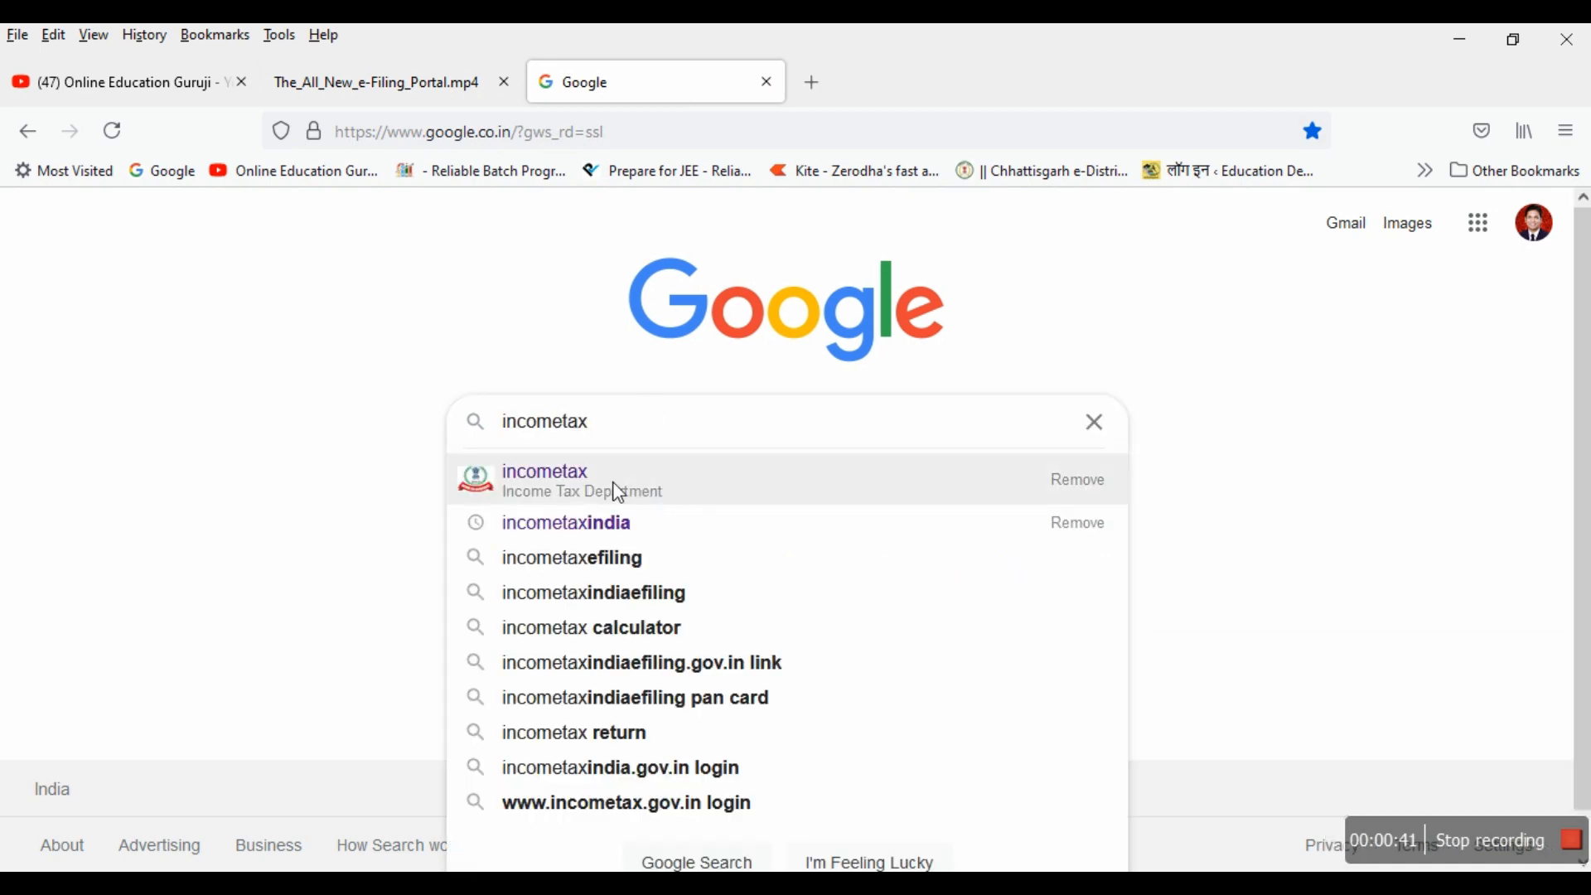
click(618, 494)
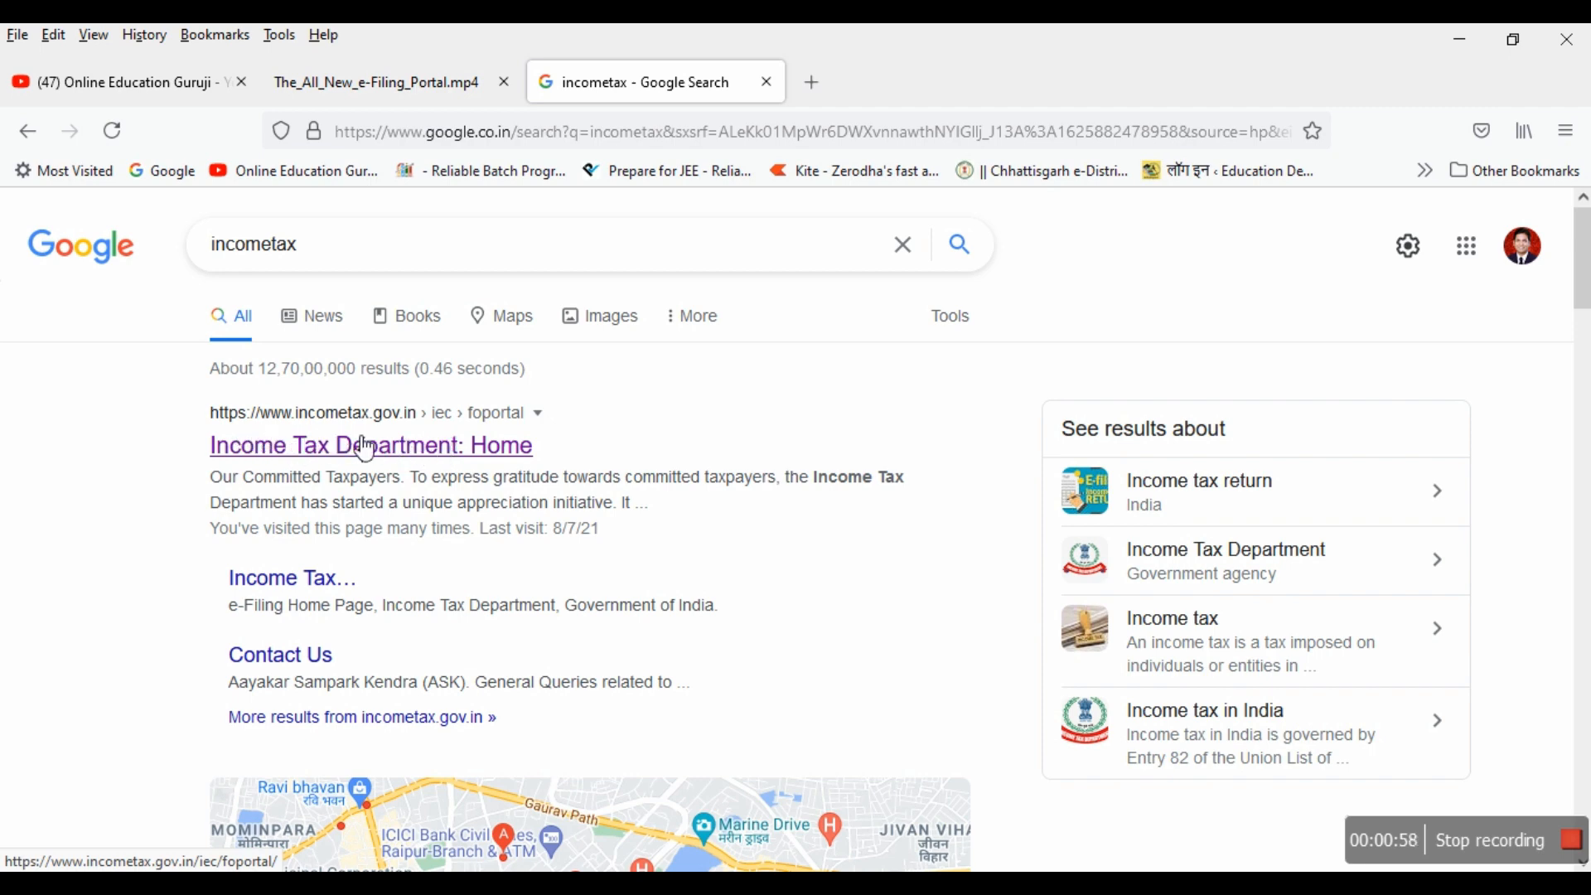
click(406, 455)
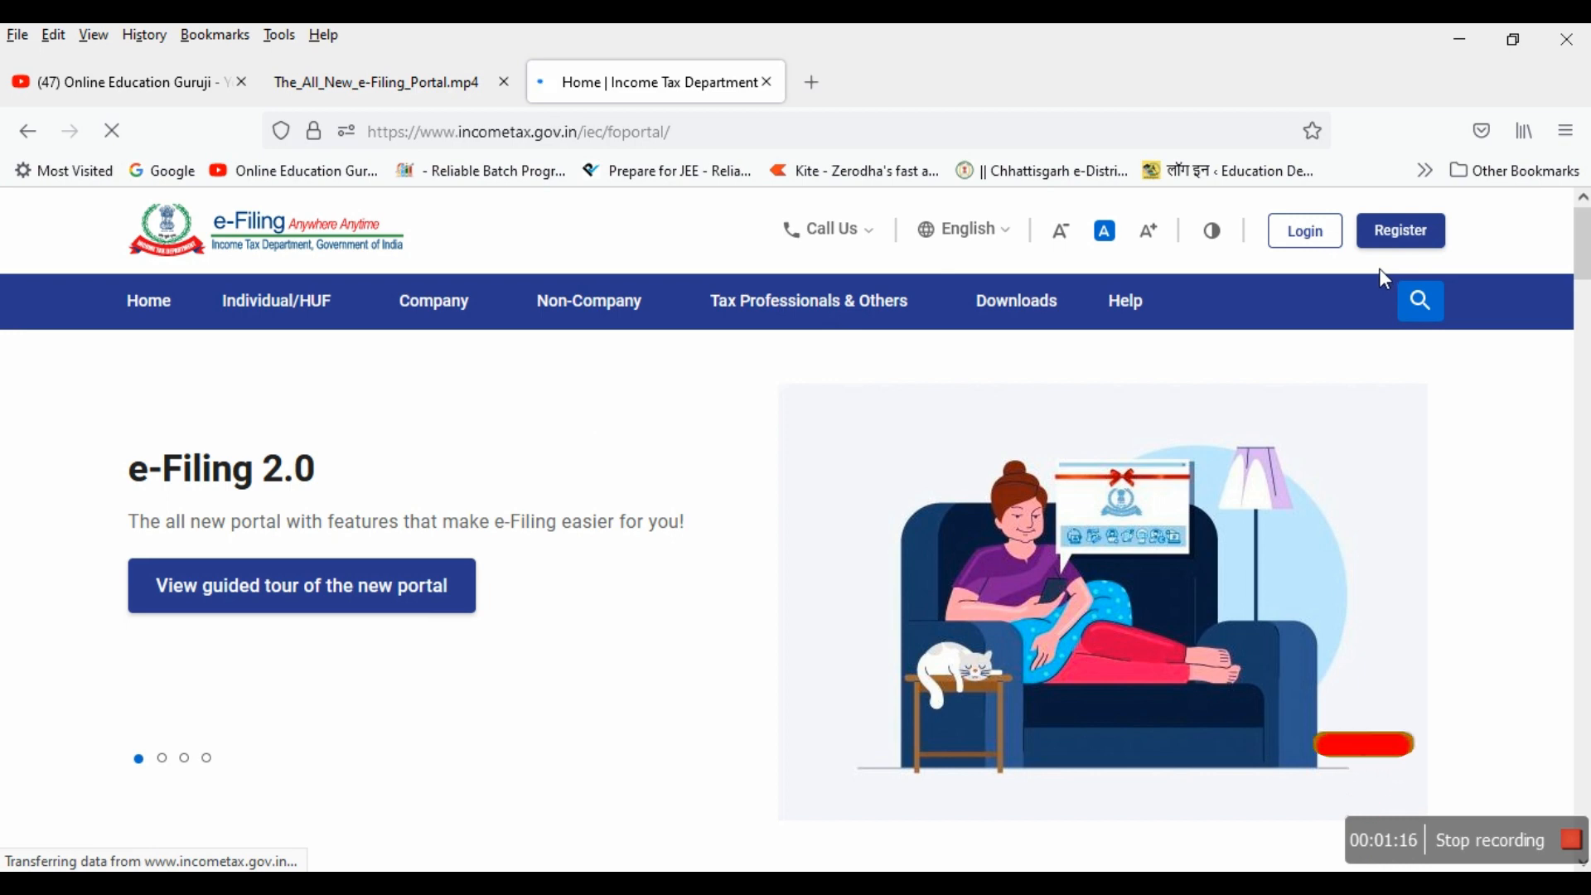
Step: Open the e-Filing login page and submit the account's user ID
click(1320, 245)
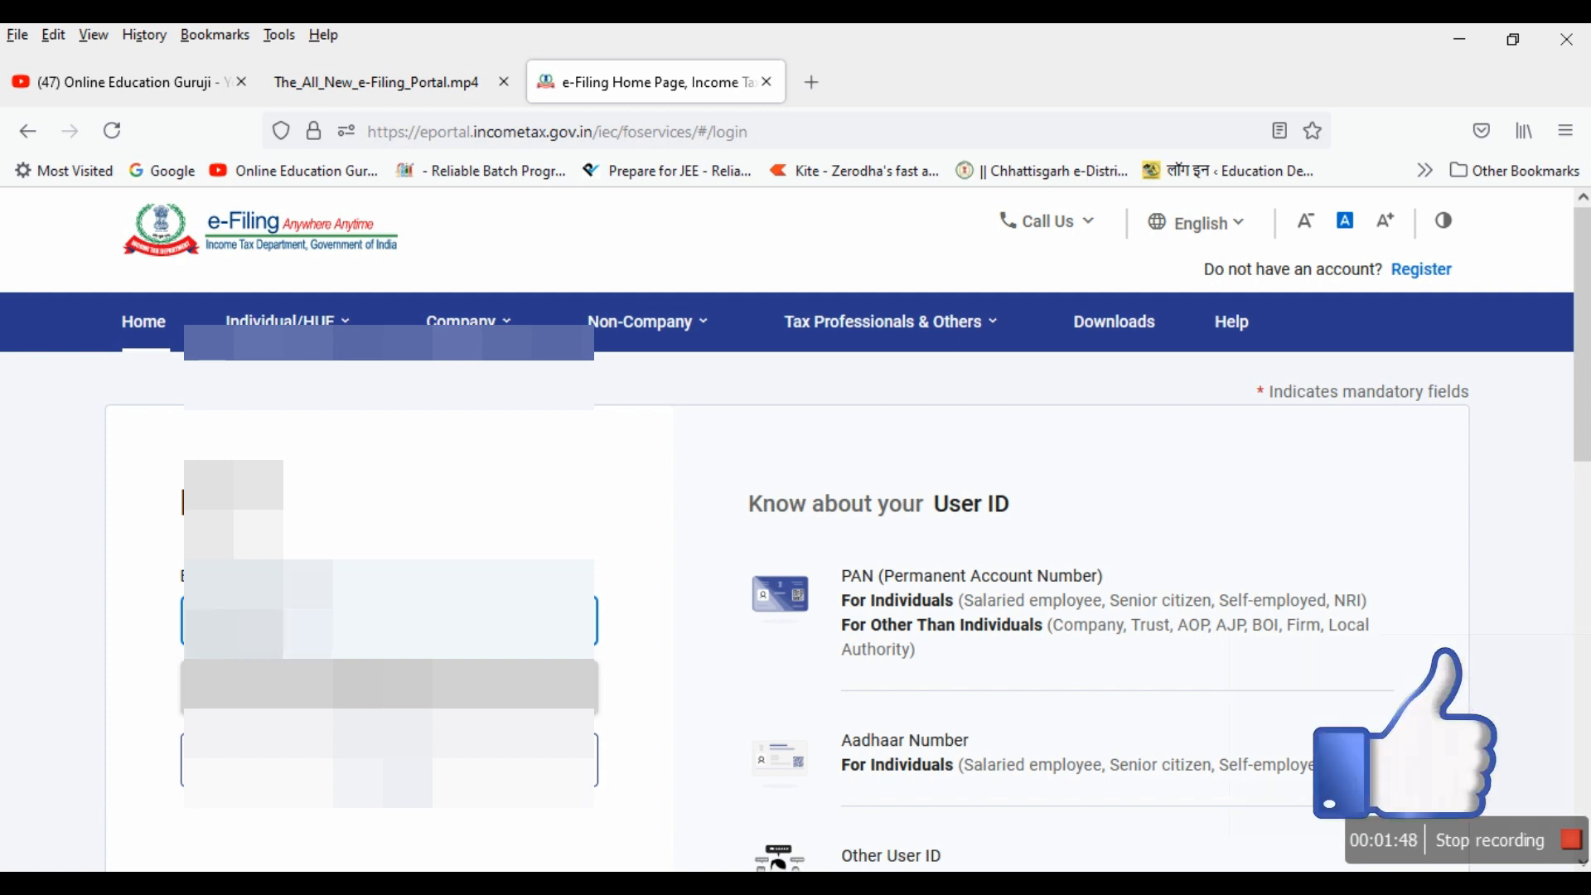
text(**)
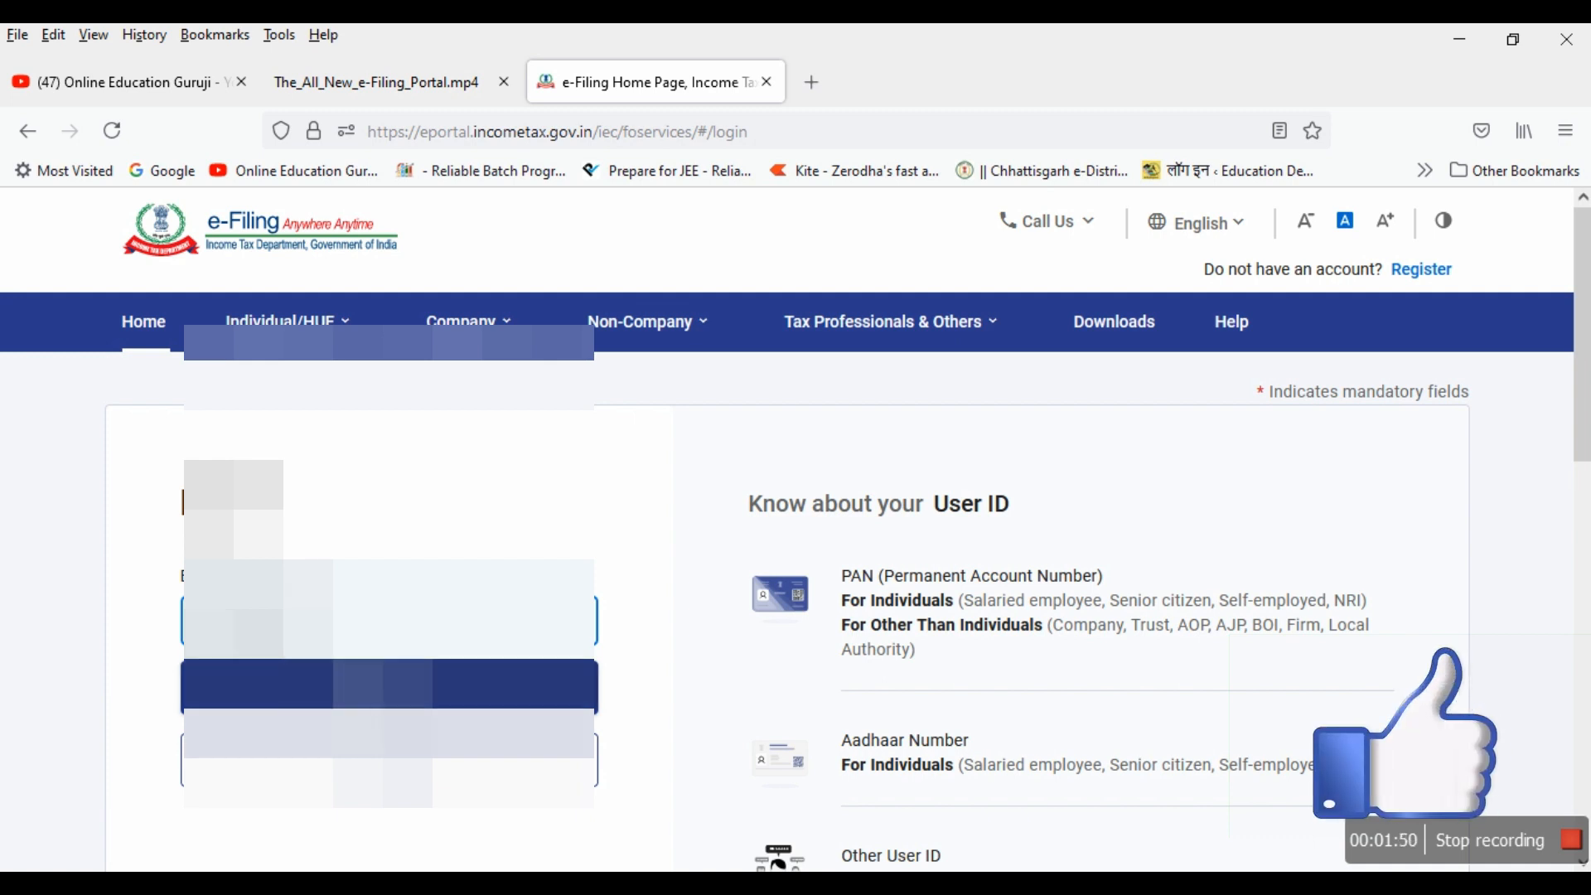
click(389, 687)
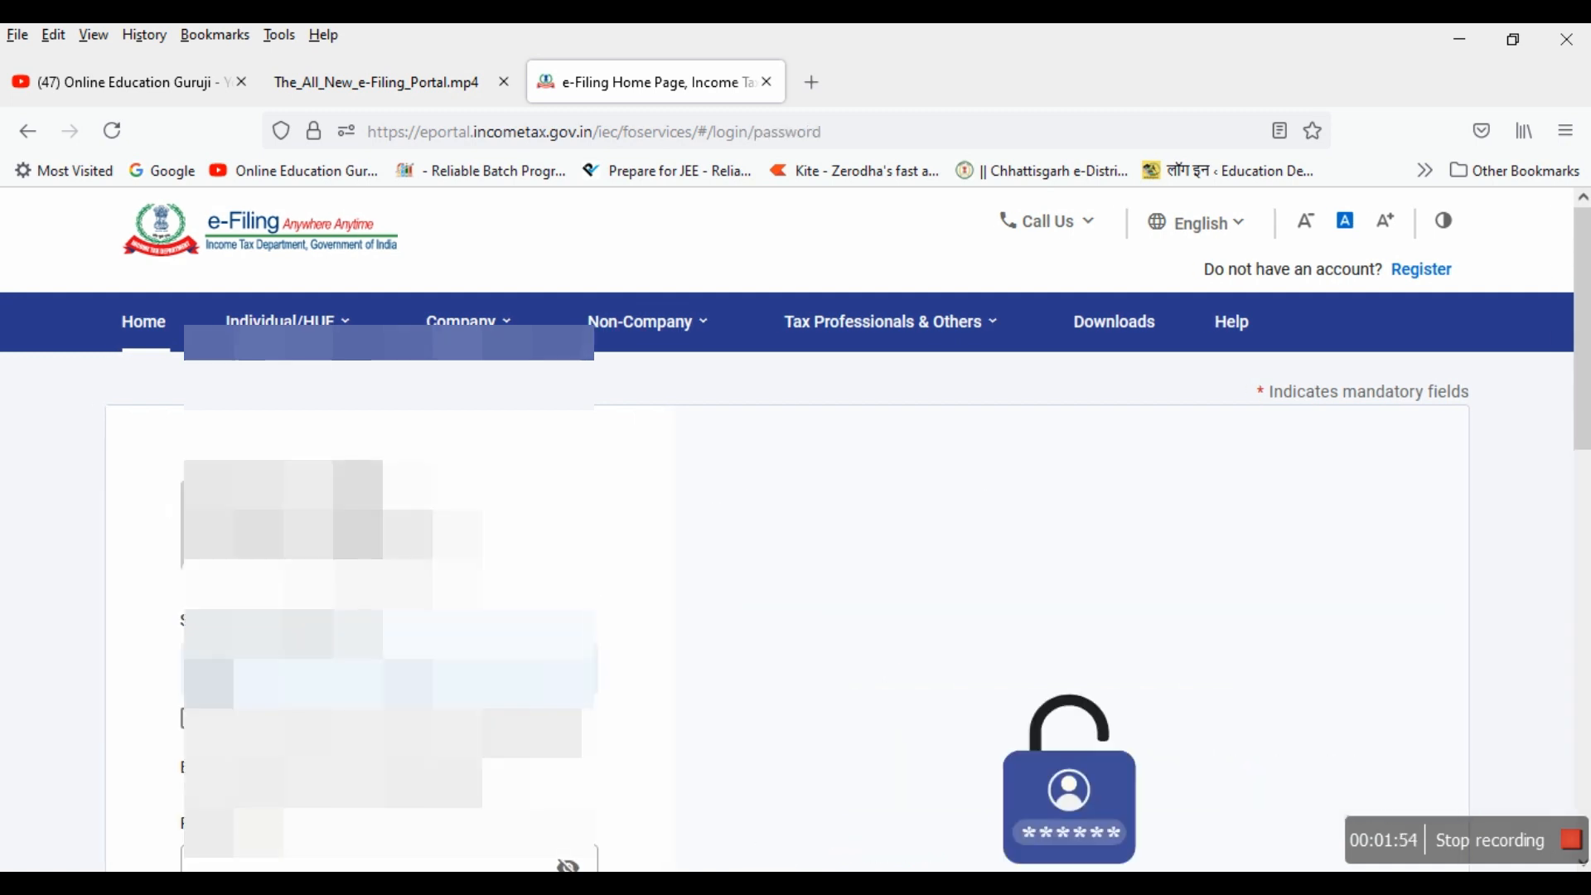
Step: Confirm the secure access message, enter the account password and log in
scroll(409, 674, down, 4)
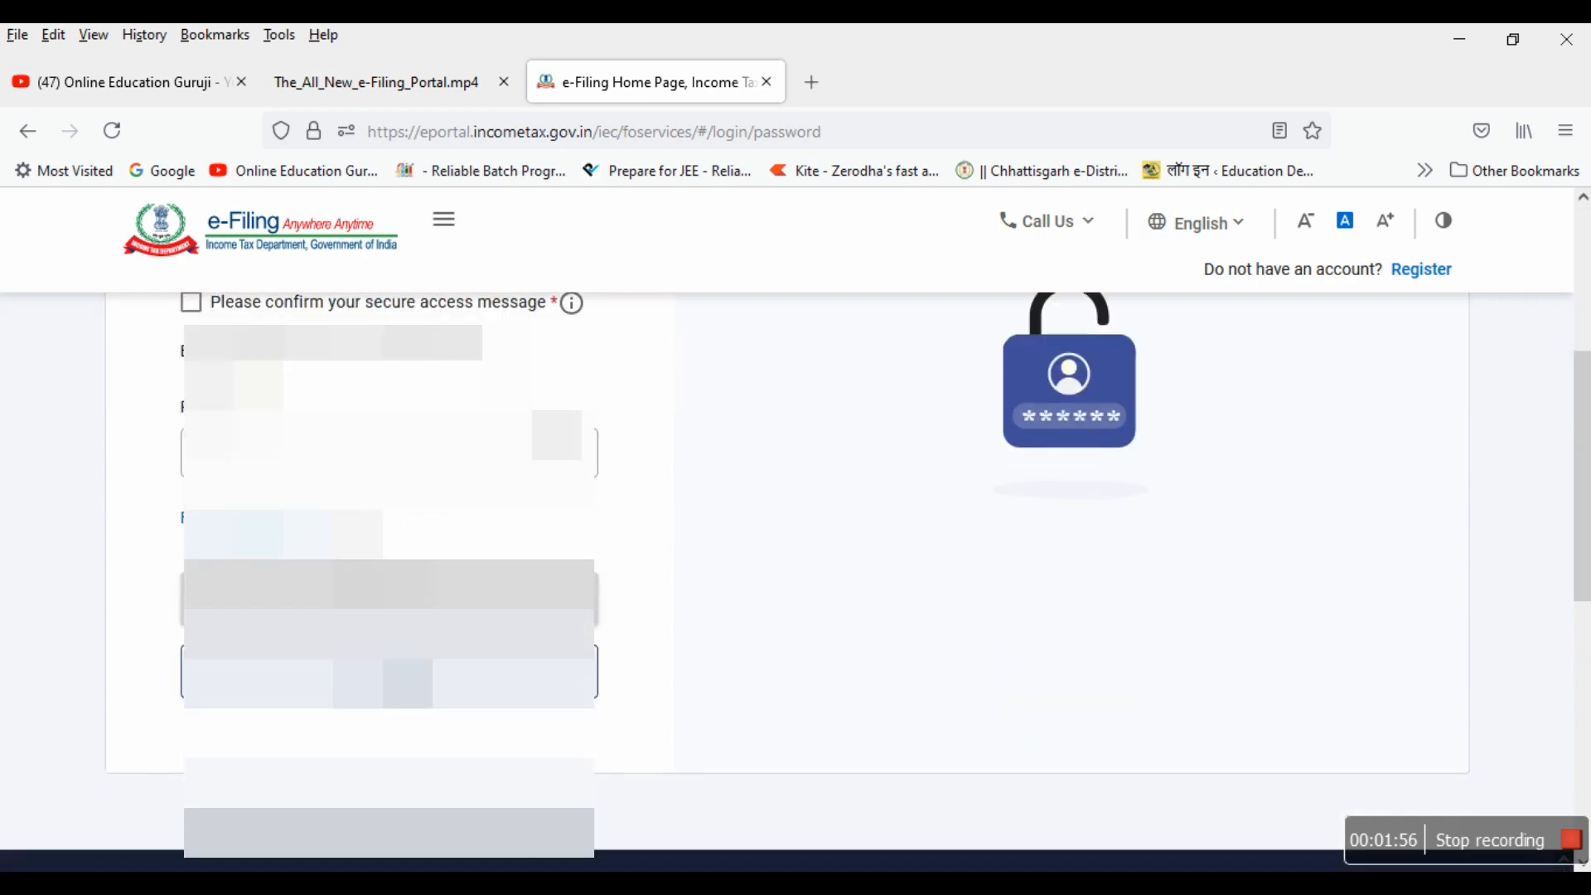
scroll(409, 674, up, 1)
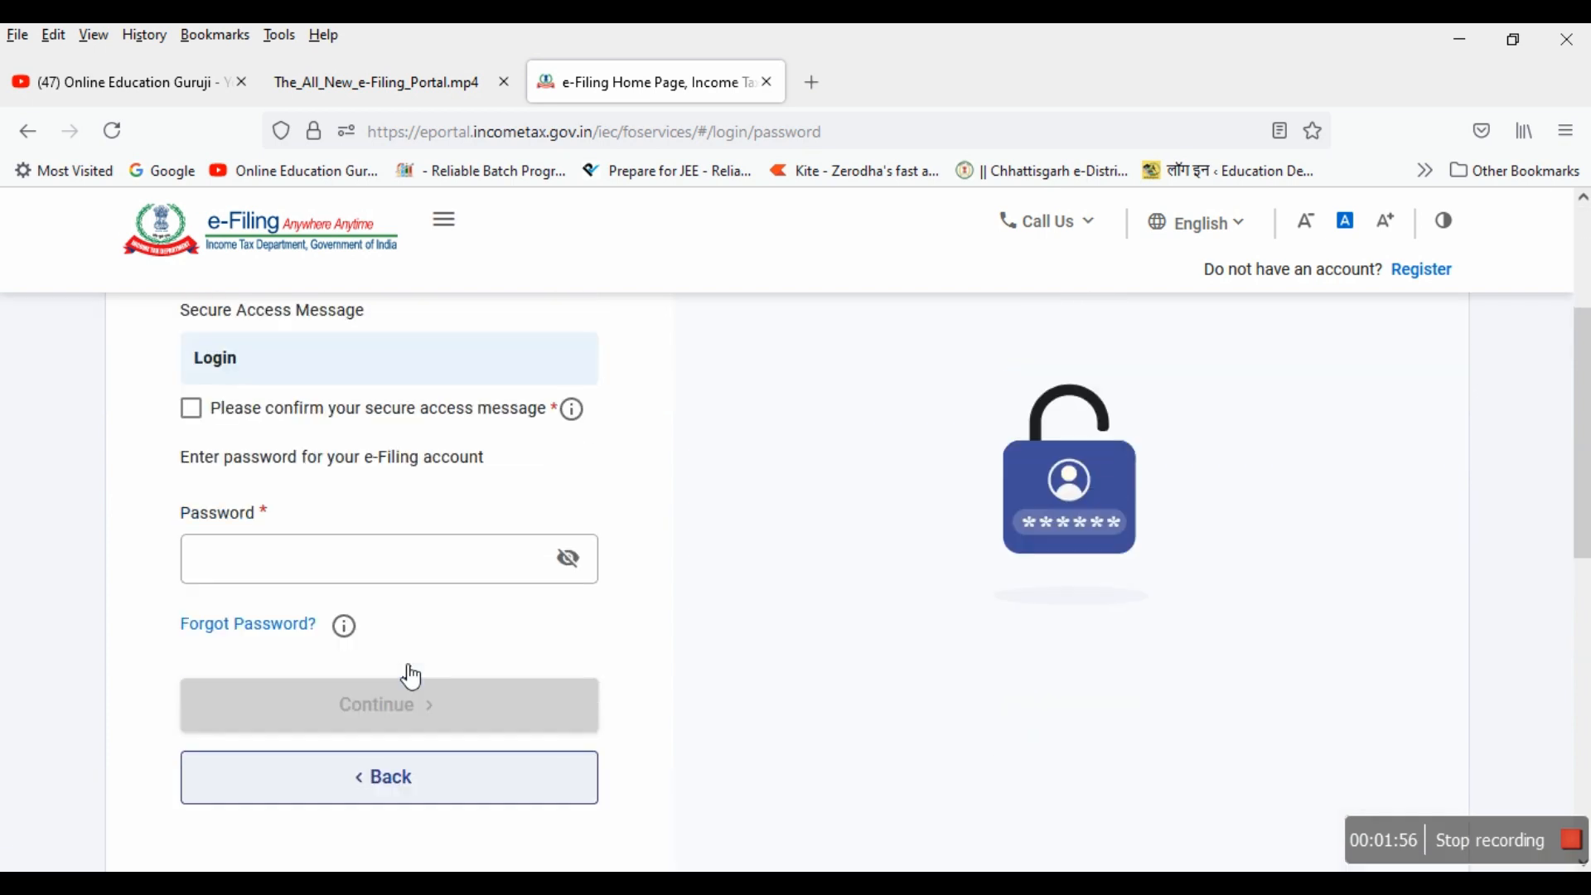
click(191, 423)
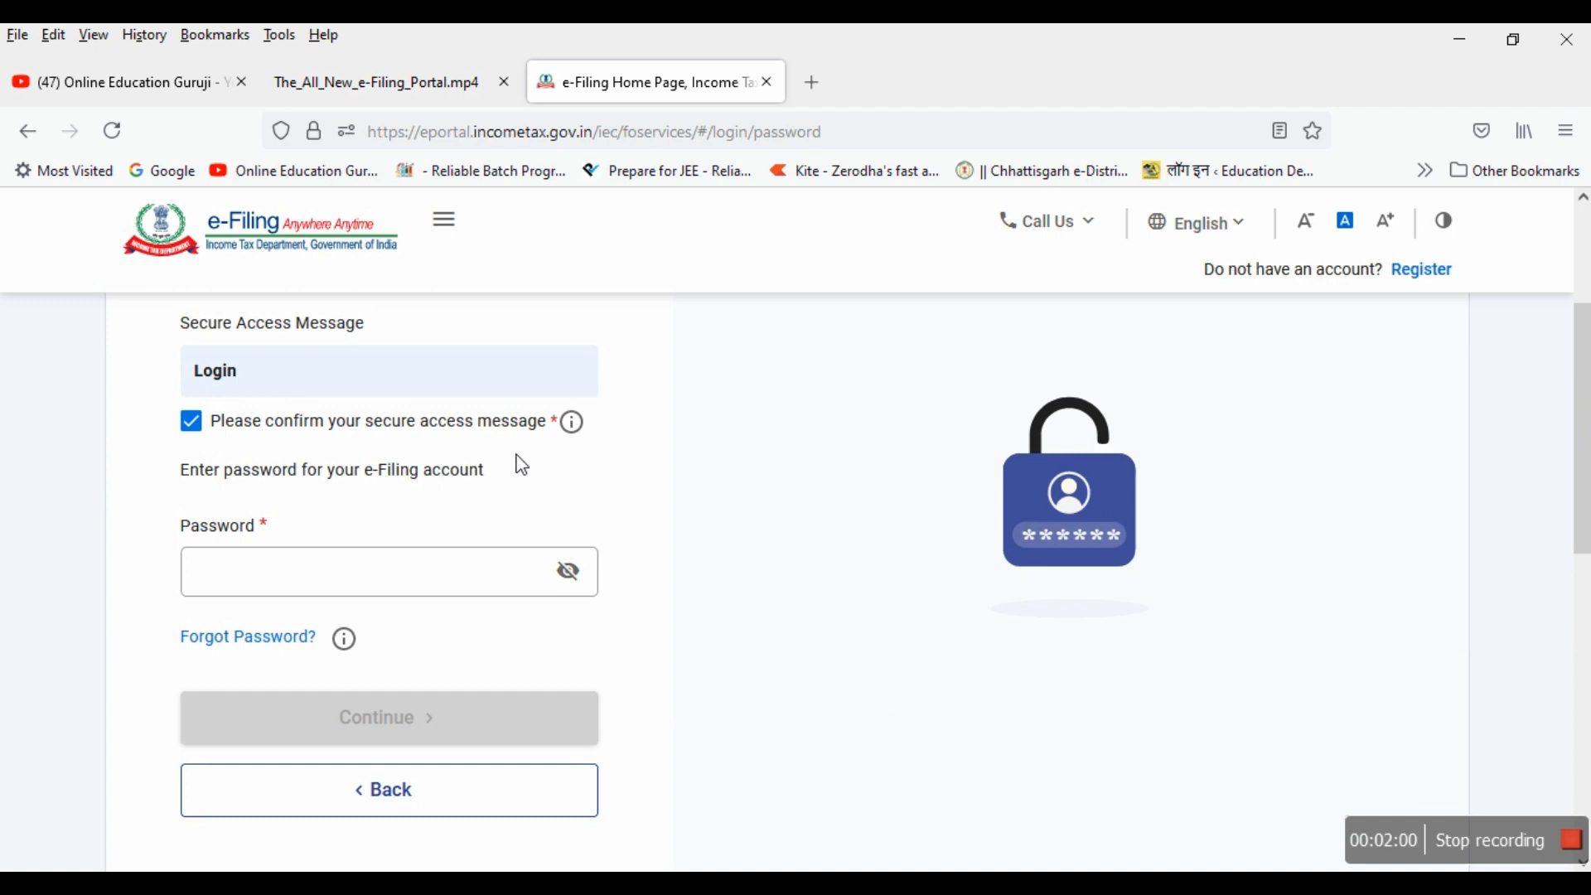
click(249, 575)
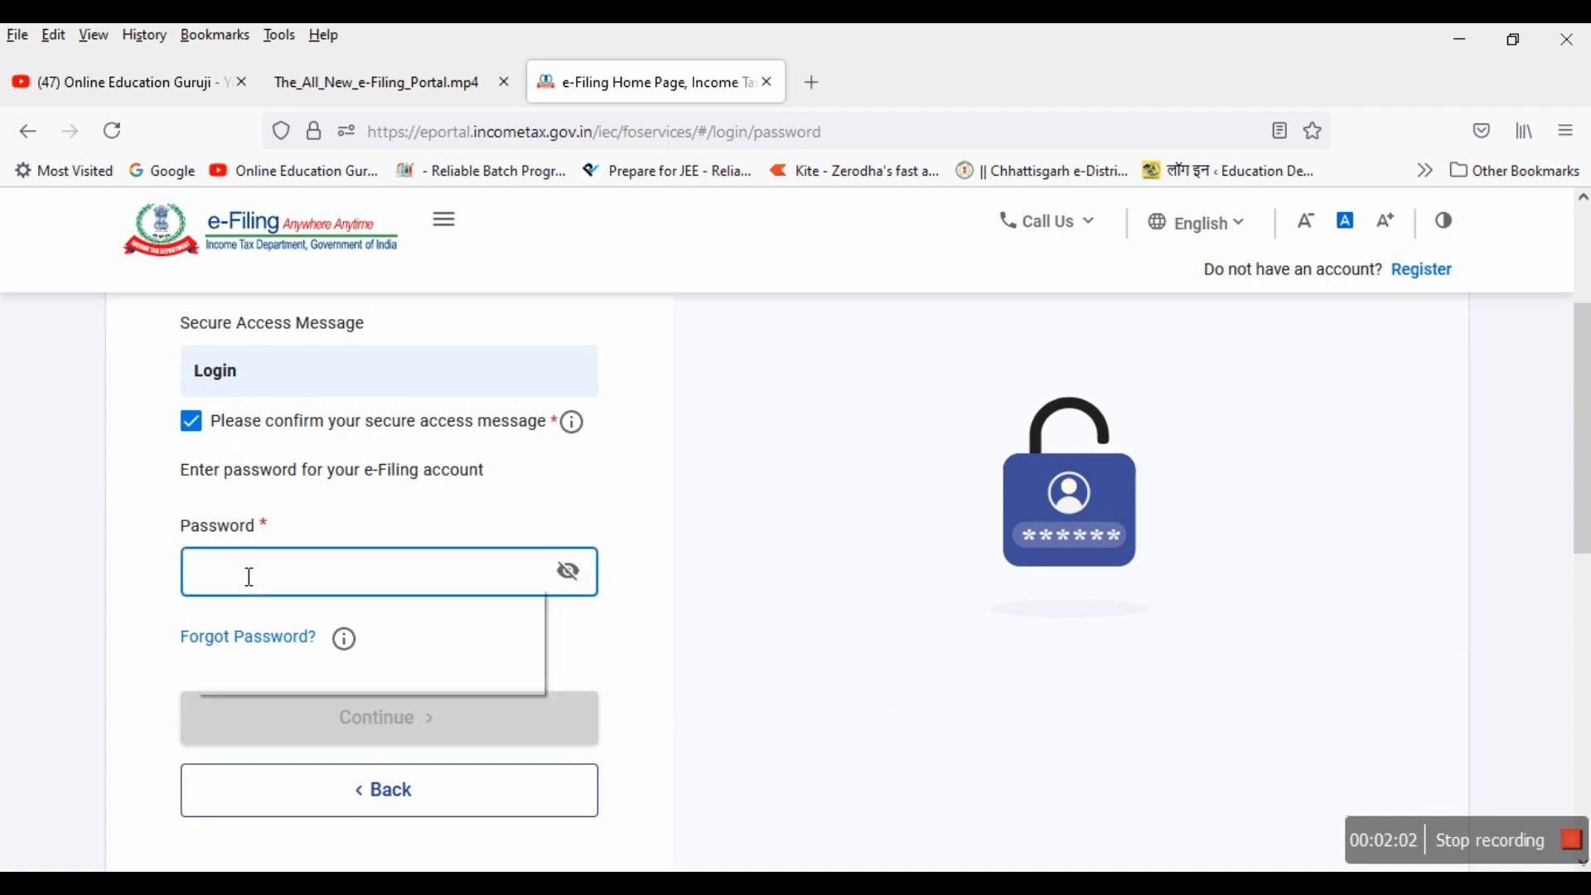
text(••)
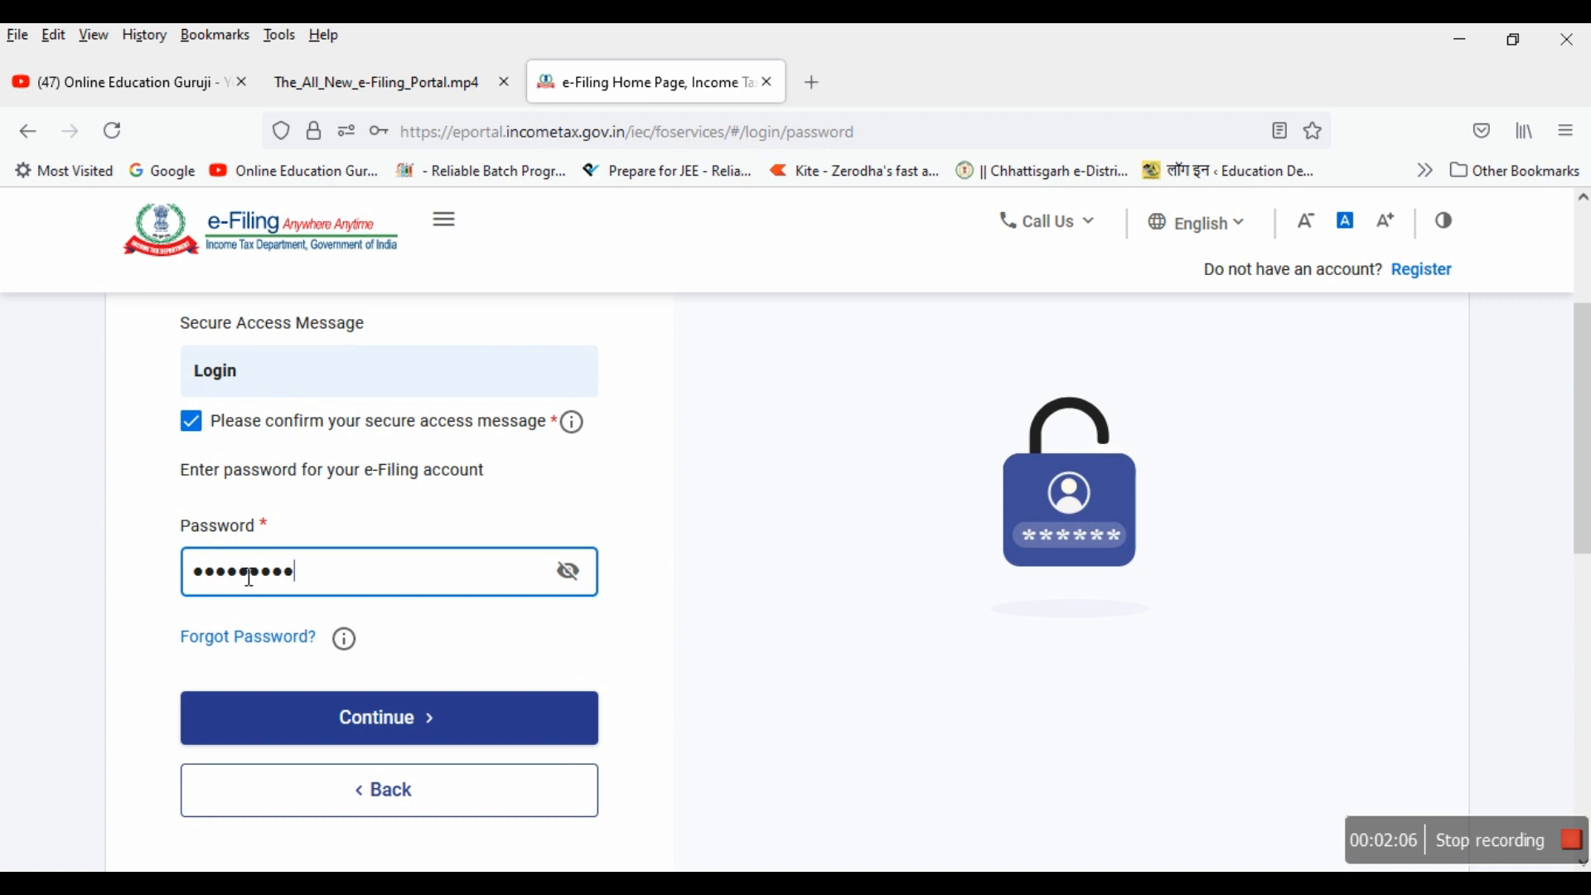
click(406, 719)
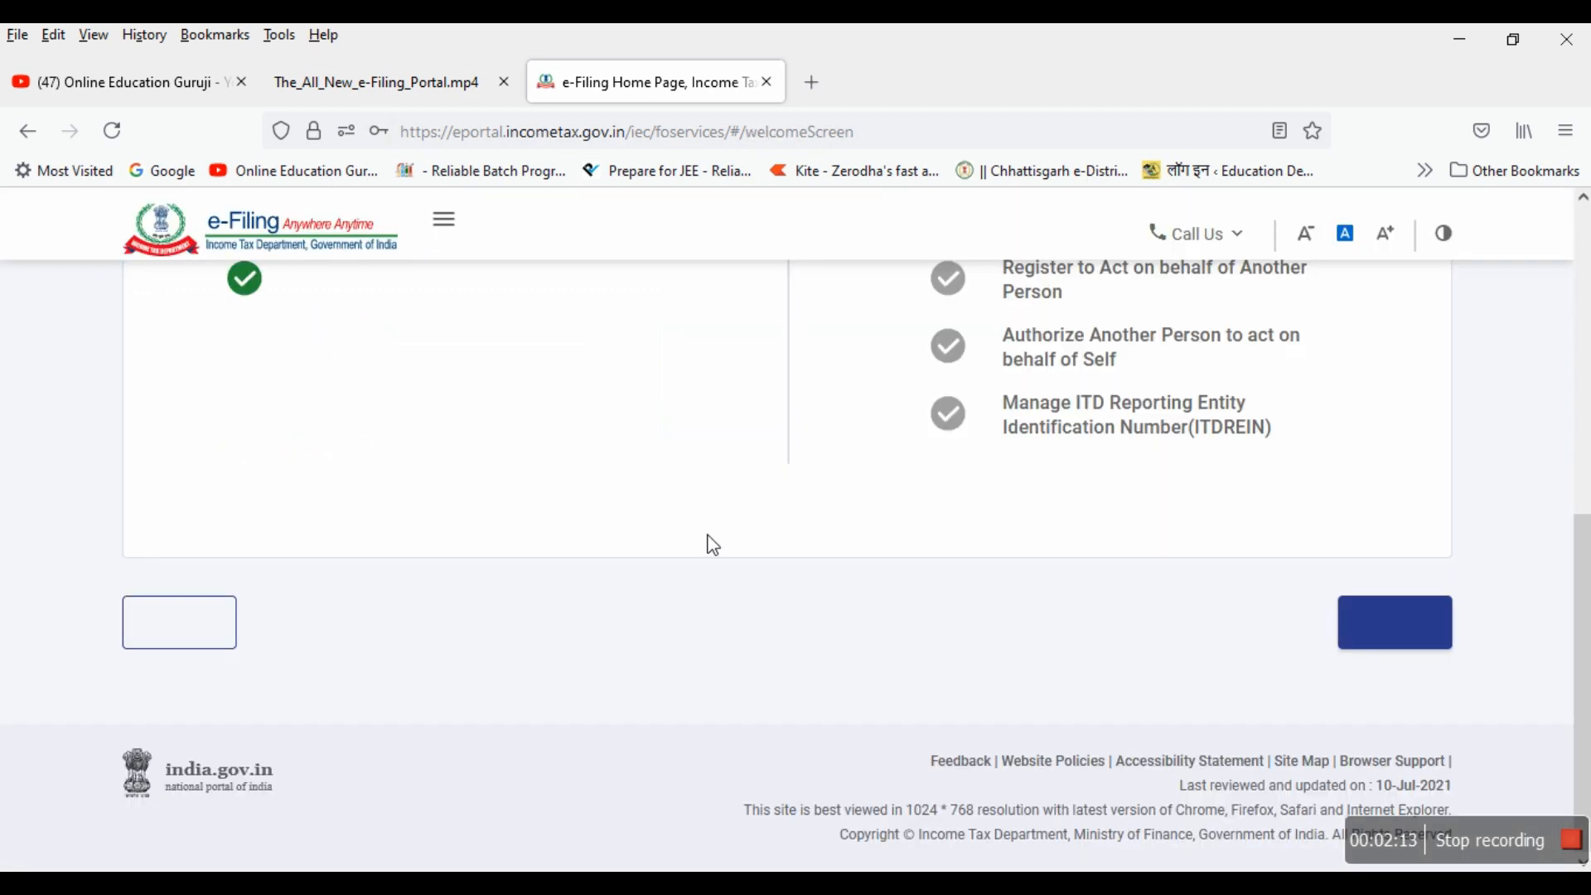
Step: Review the services listed on the welcome screen and proceed to updating the profile
scroll(712, 545, up, 3)
scroll(713, 544, down, 3)
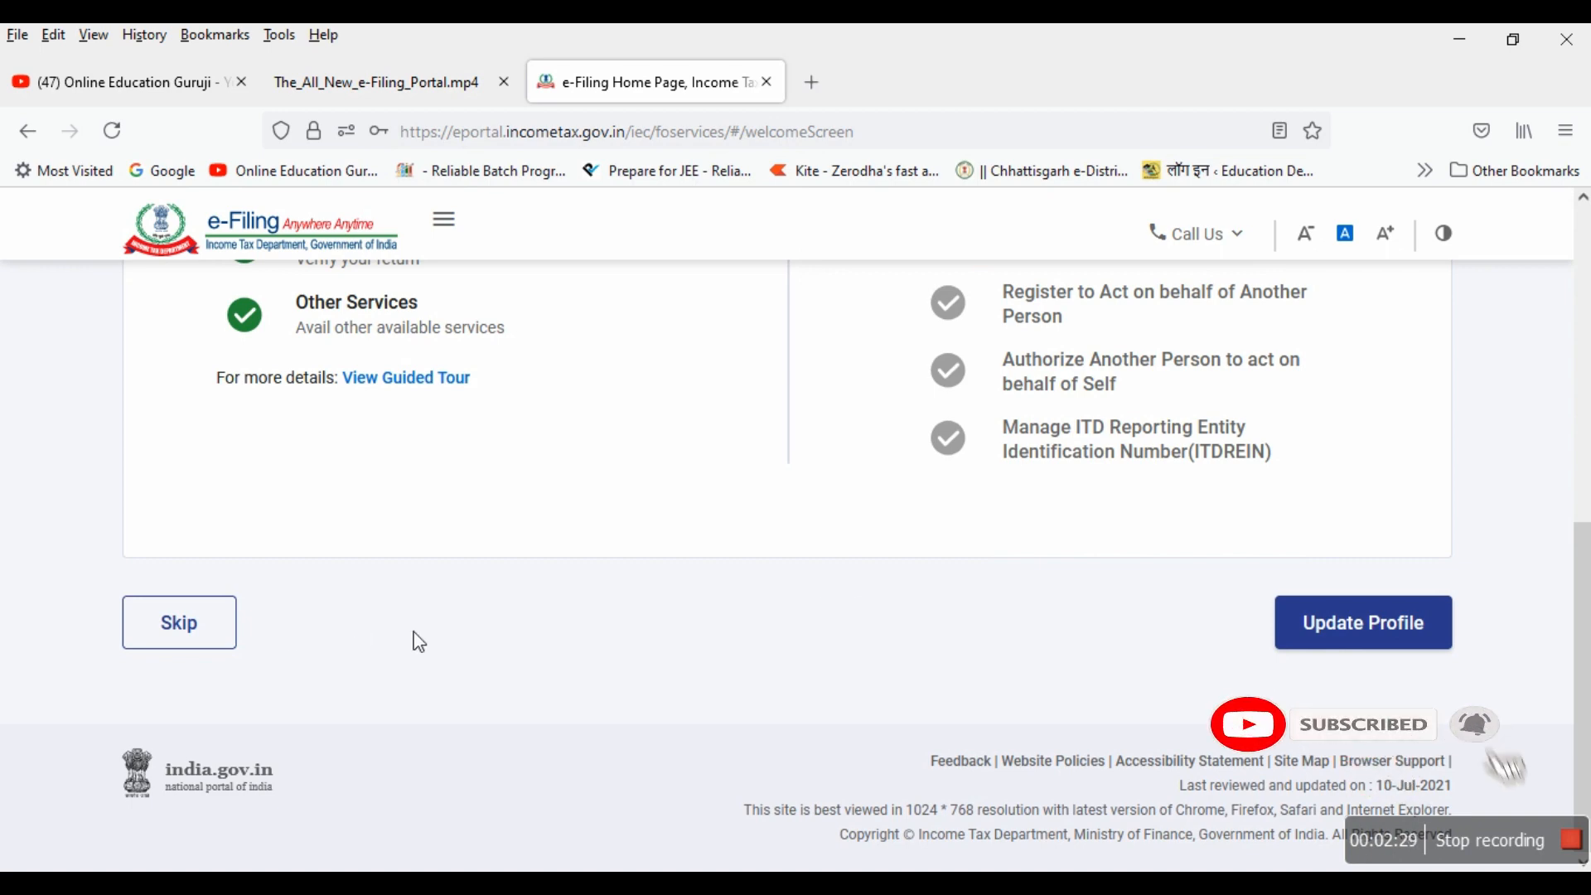
scroll(419, 642, up, 5)
scroll(420, 642, up, 4)
scroll(462, 618, down, 8)
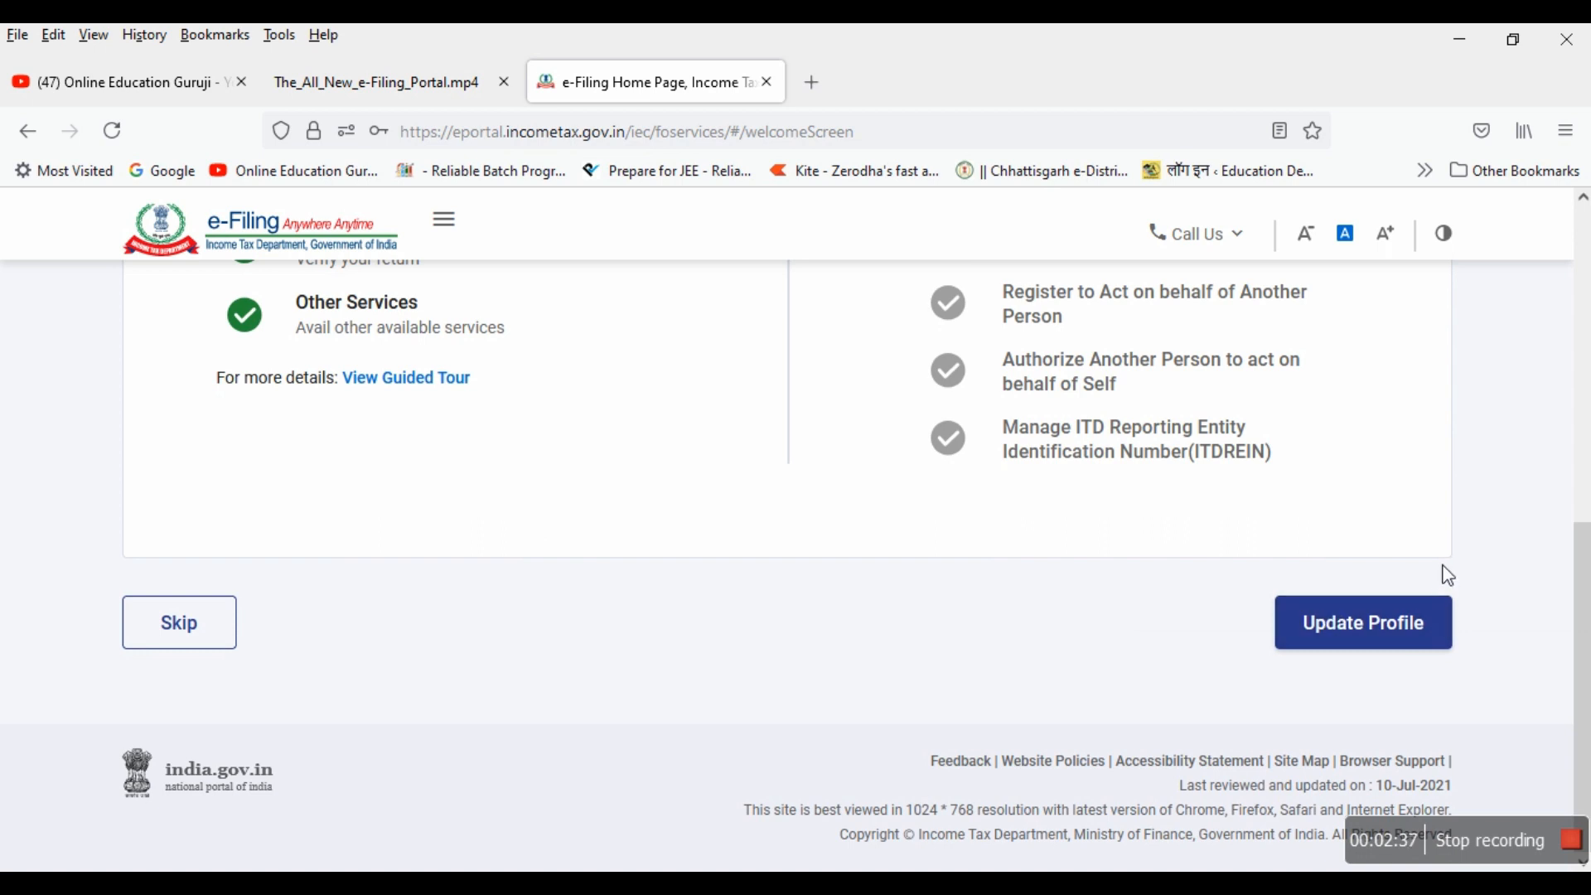
click(1389, 632)
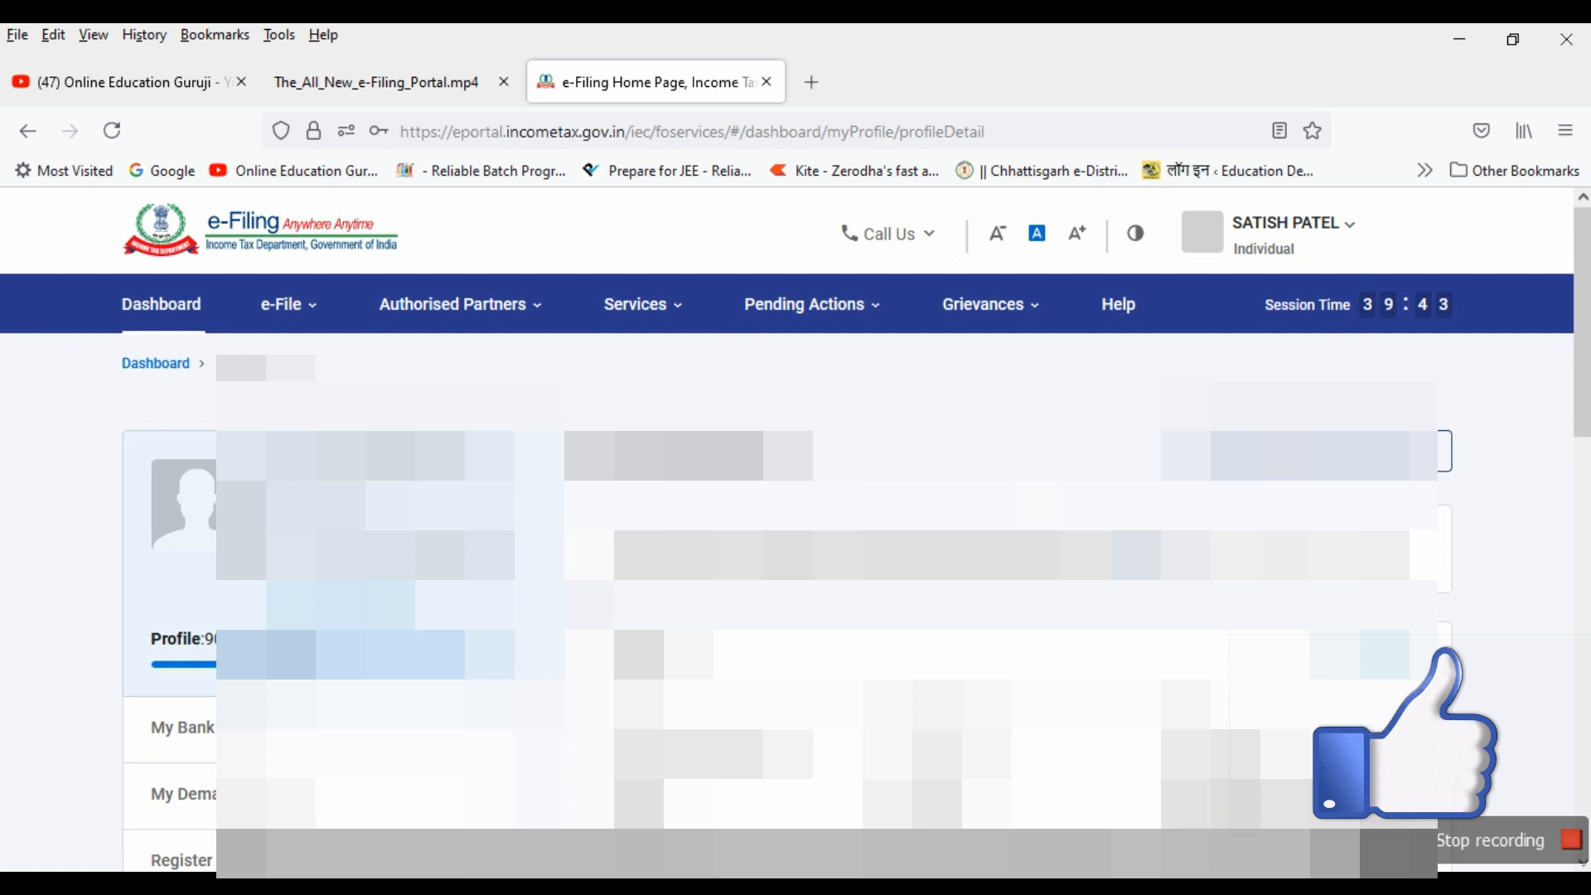
Step: Open the profile's bank account section and check the added bank accounts
scroll(828, 539, down, 1)
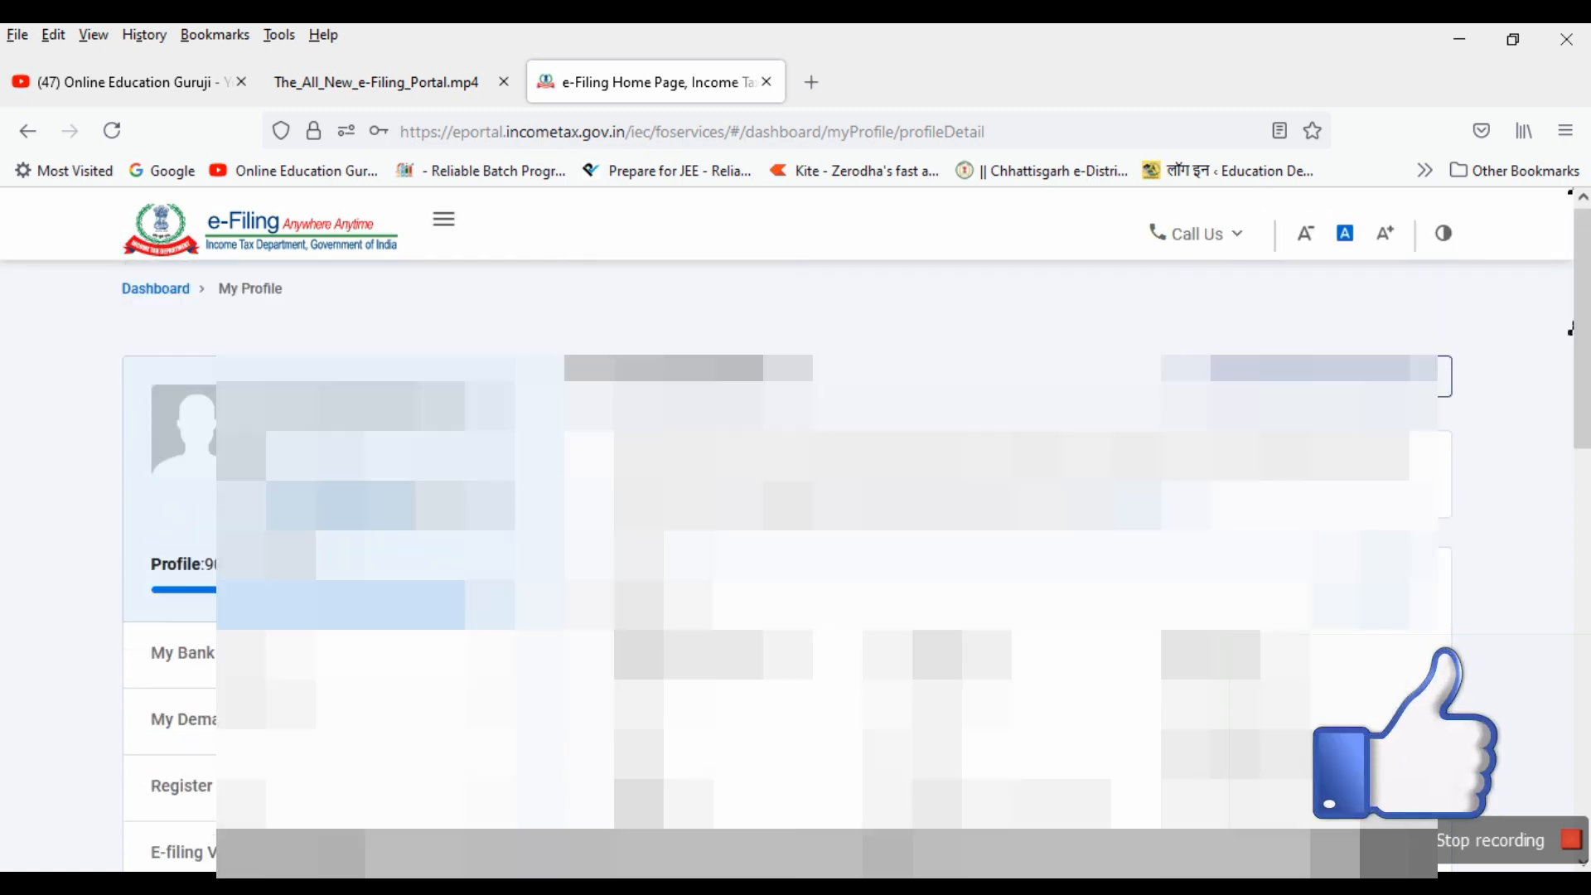
scroll(828, 539, down, 4)
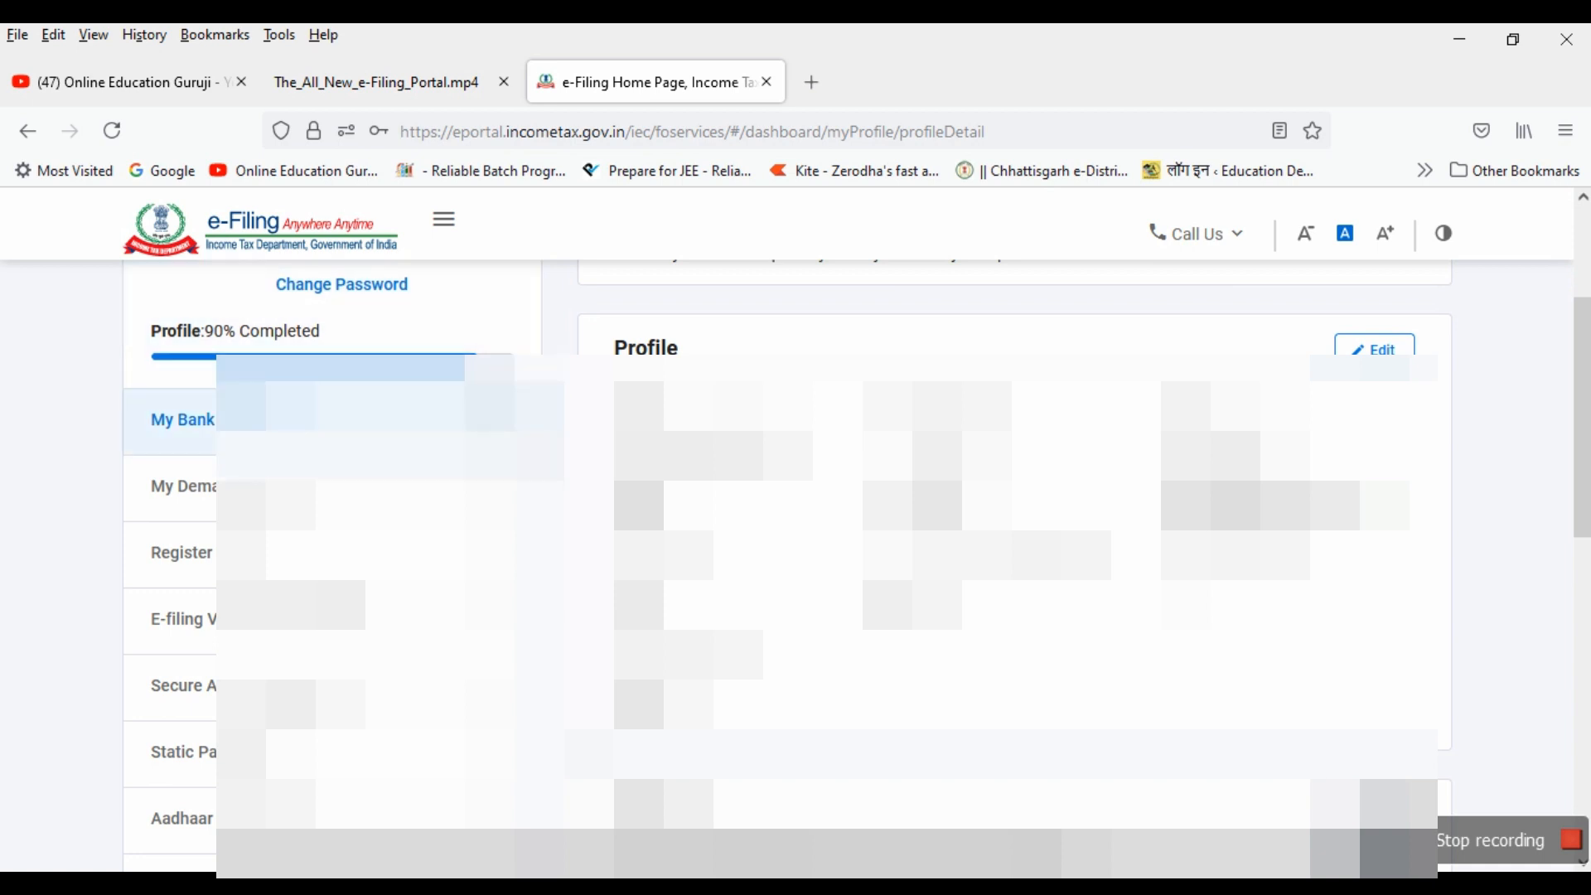
click(190, 420)
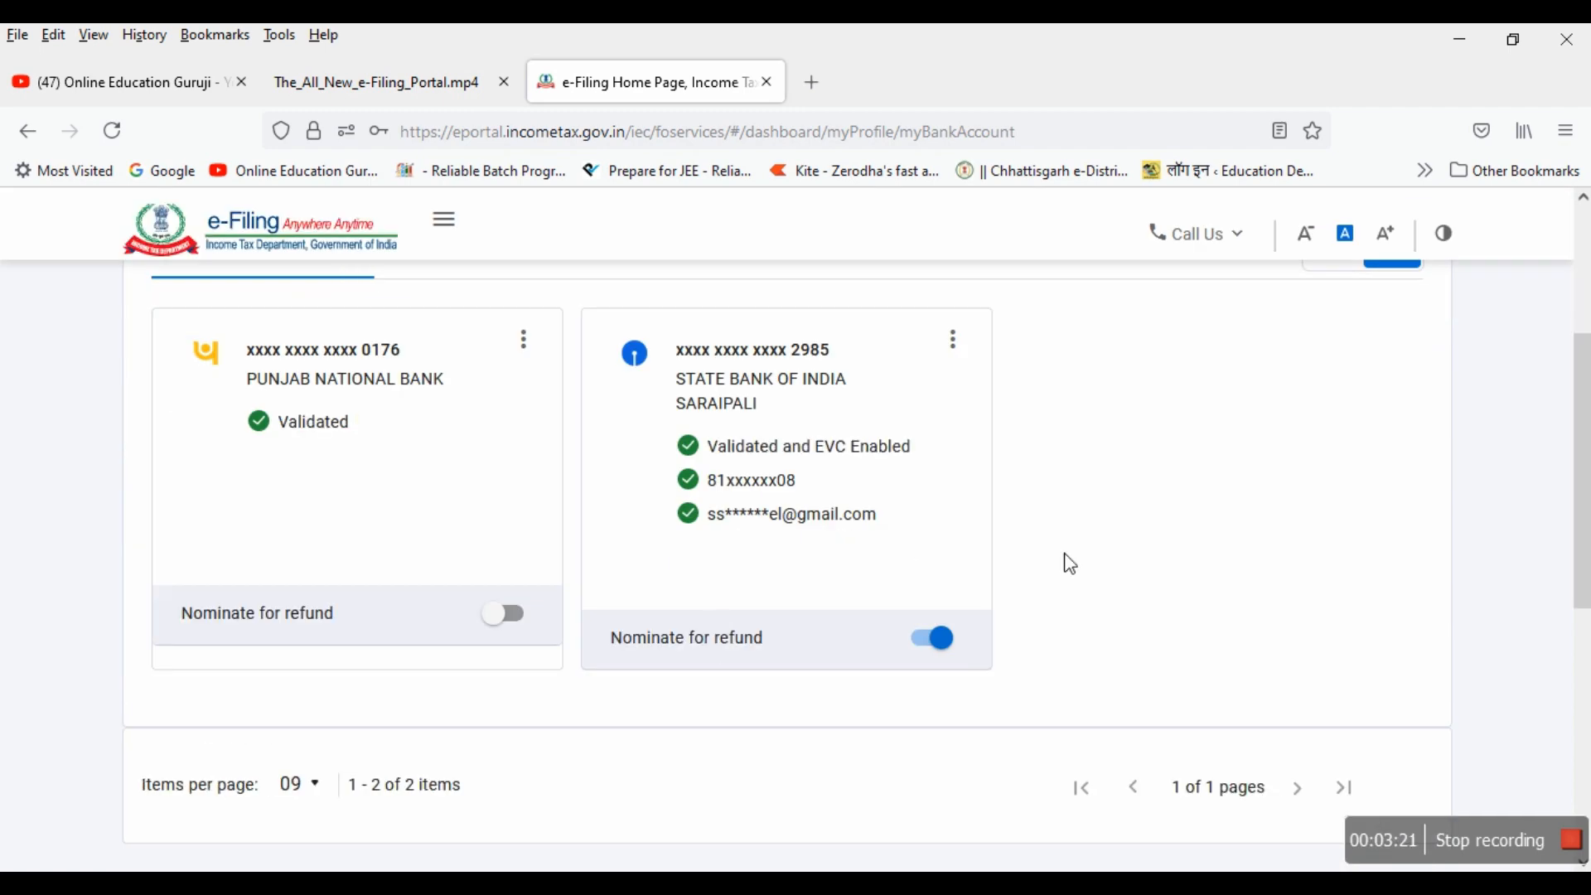
scroll(1095, 525, up, 2)
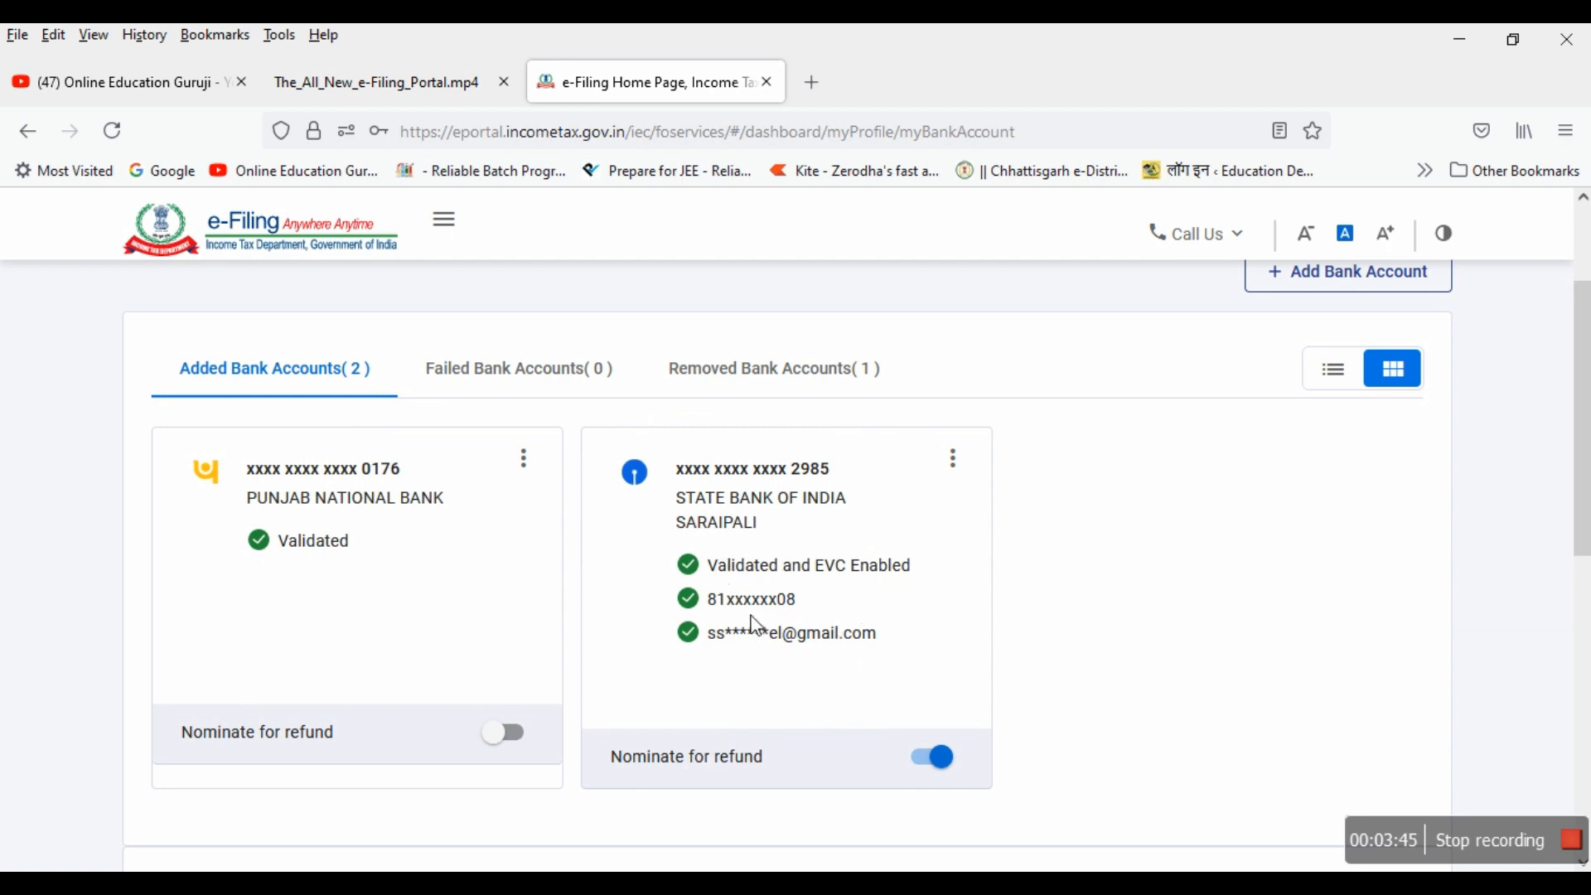
Step: Open the re-validation form for the Punjab National Bank account and set the account holder type to Primary
click(526, 461)
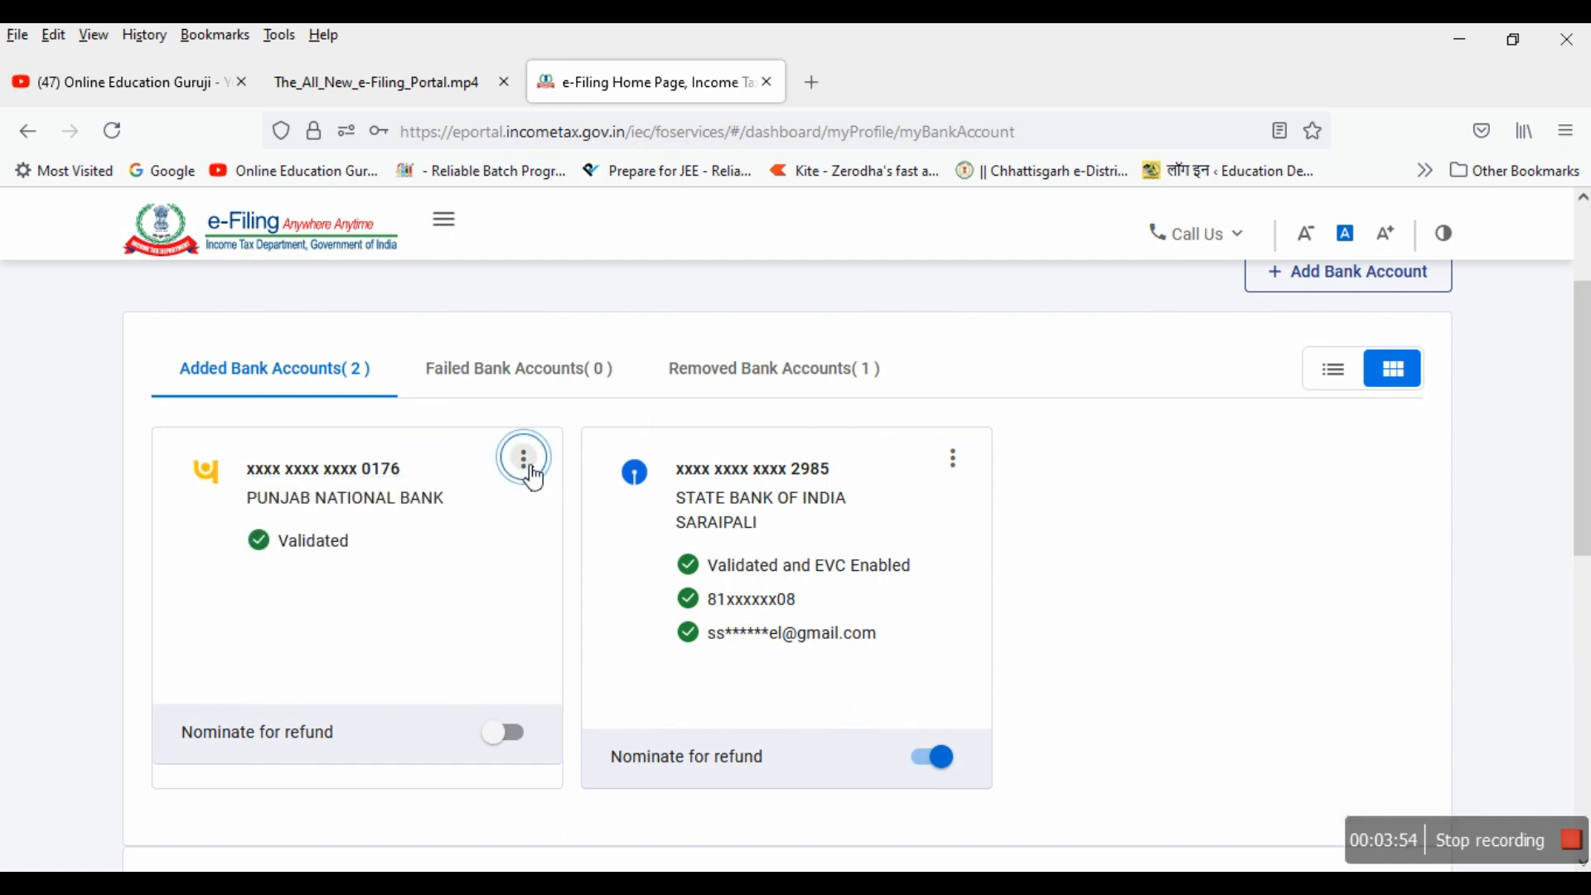
click(525, 462)
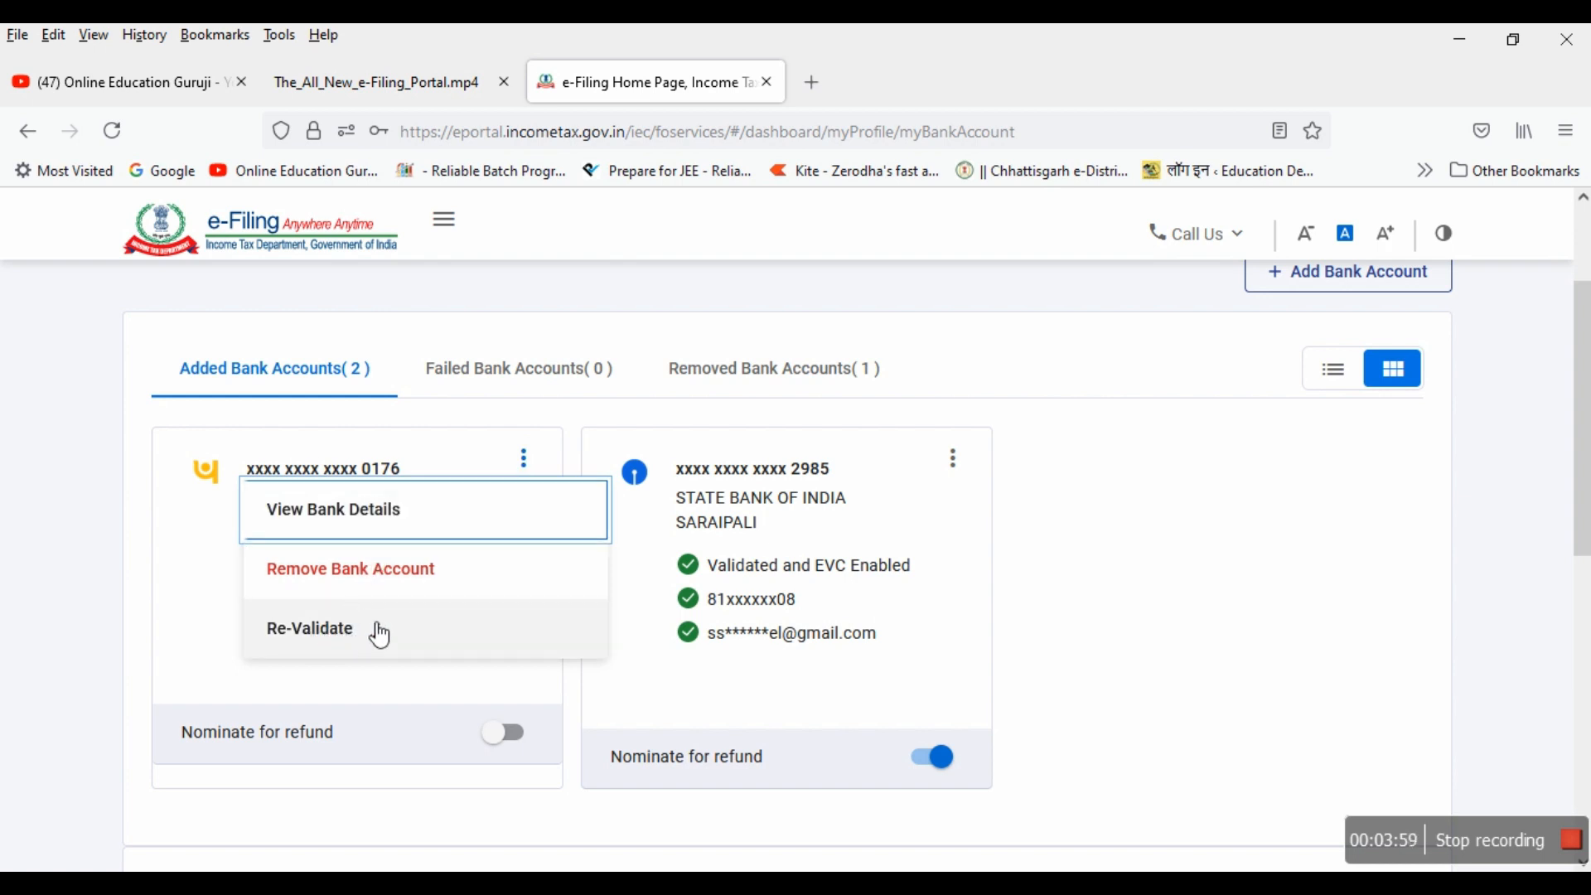
click(350, 635)
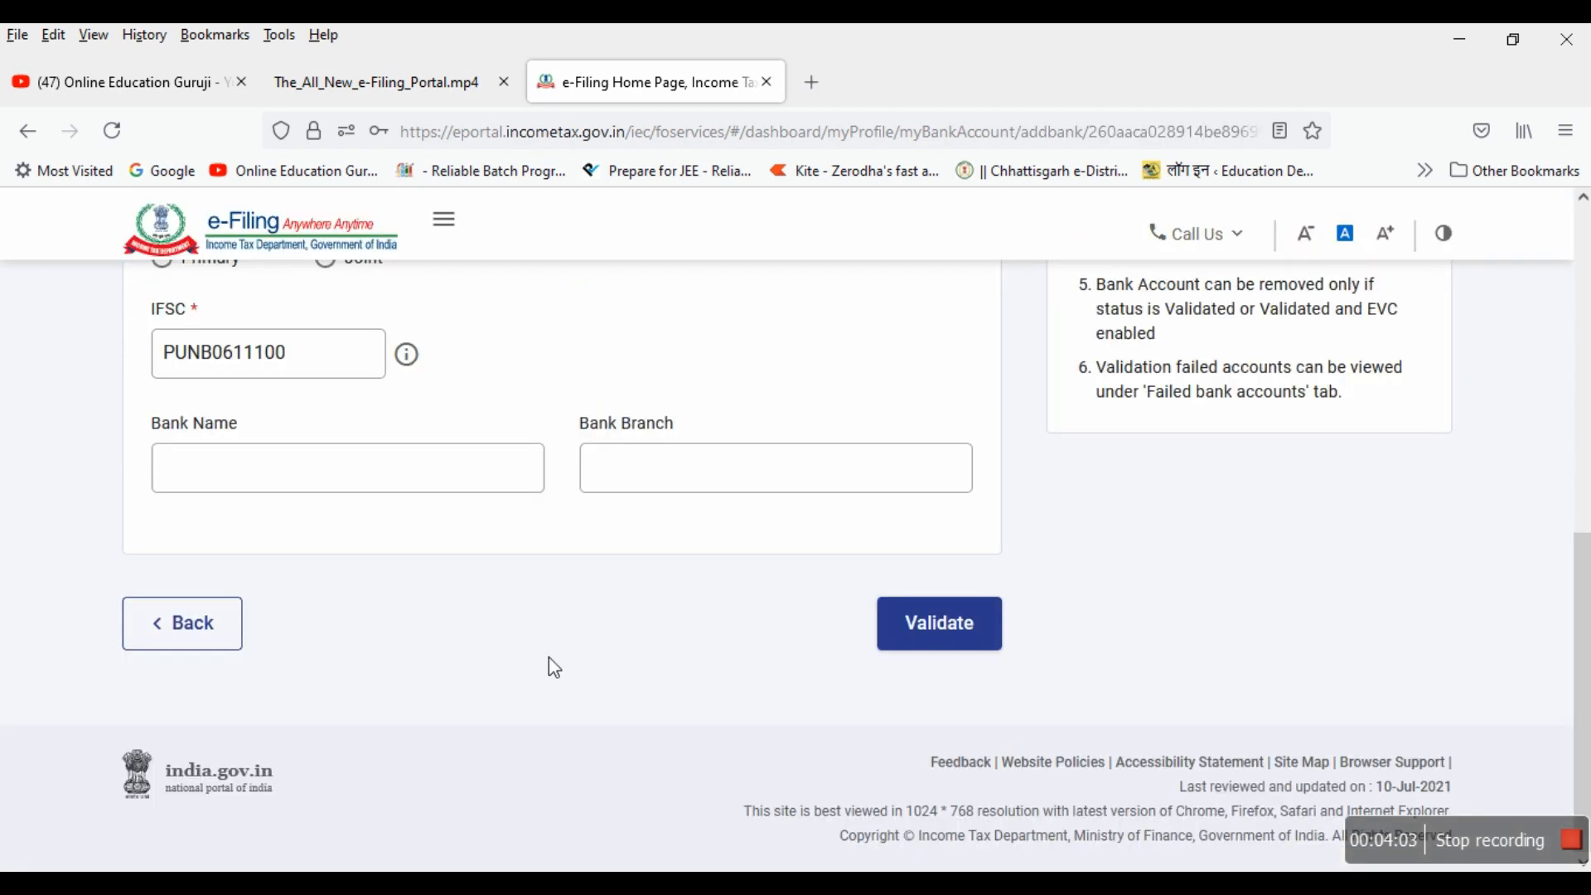
scroll(837, 447, up, 7)
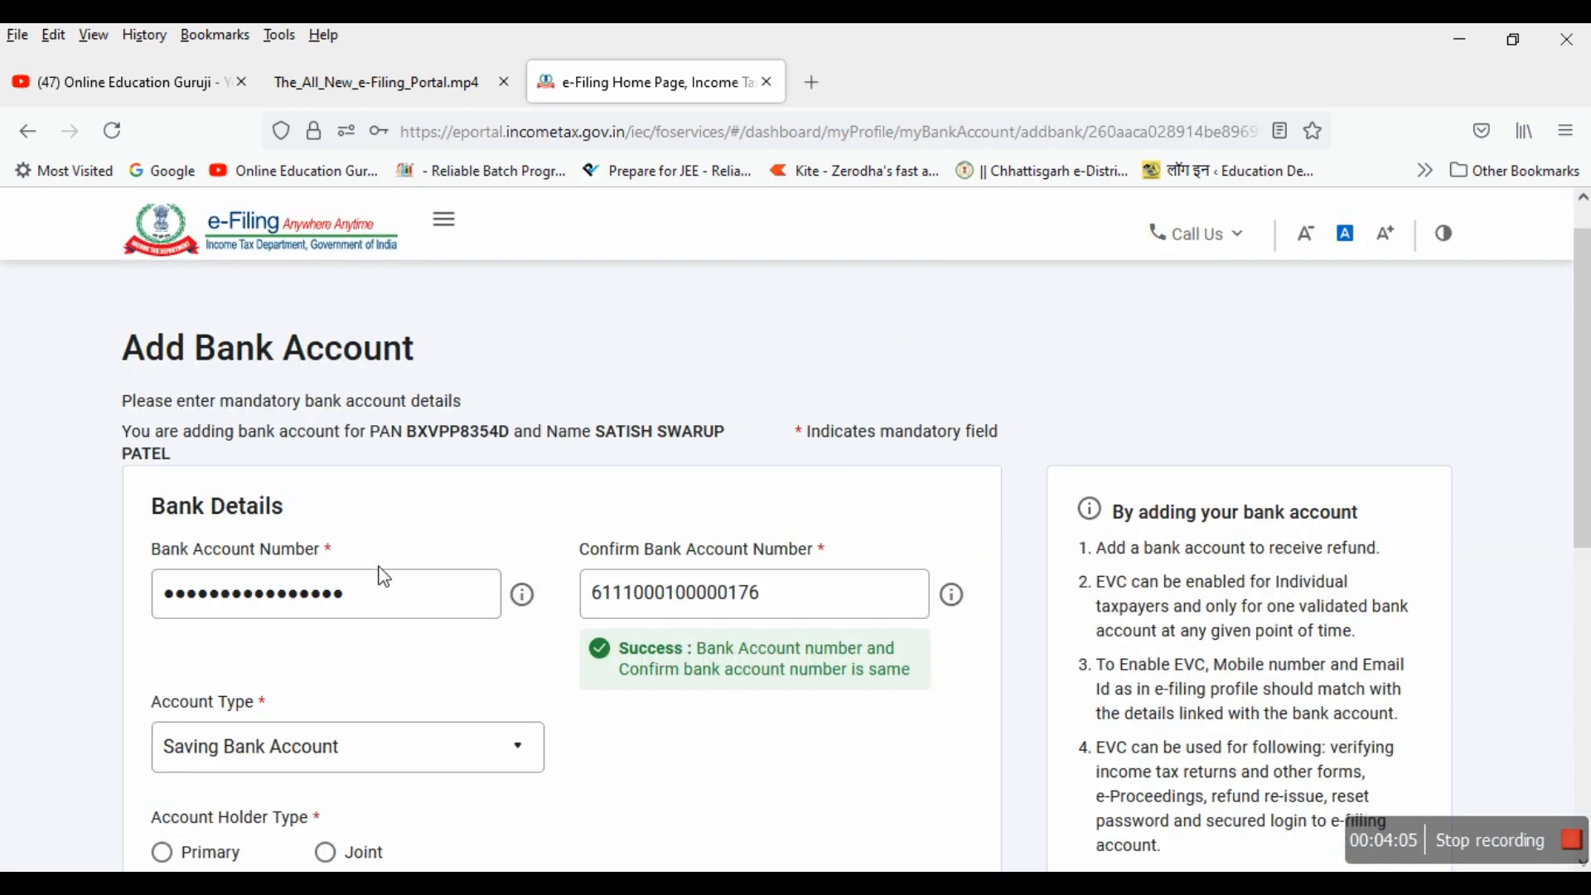
scroll(667, 668, down, 3)
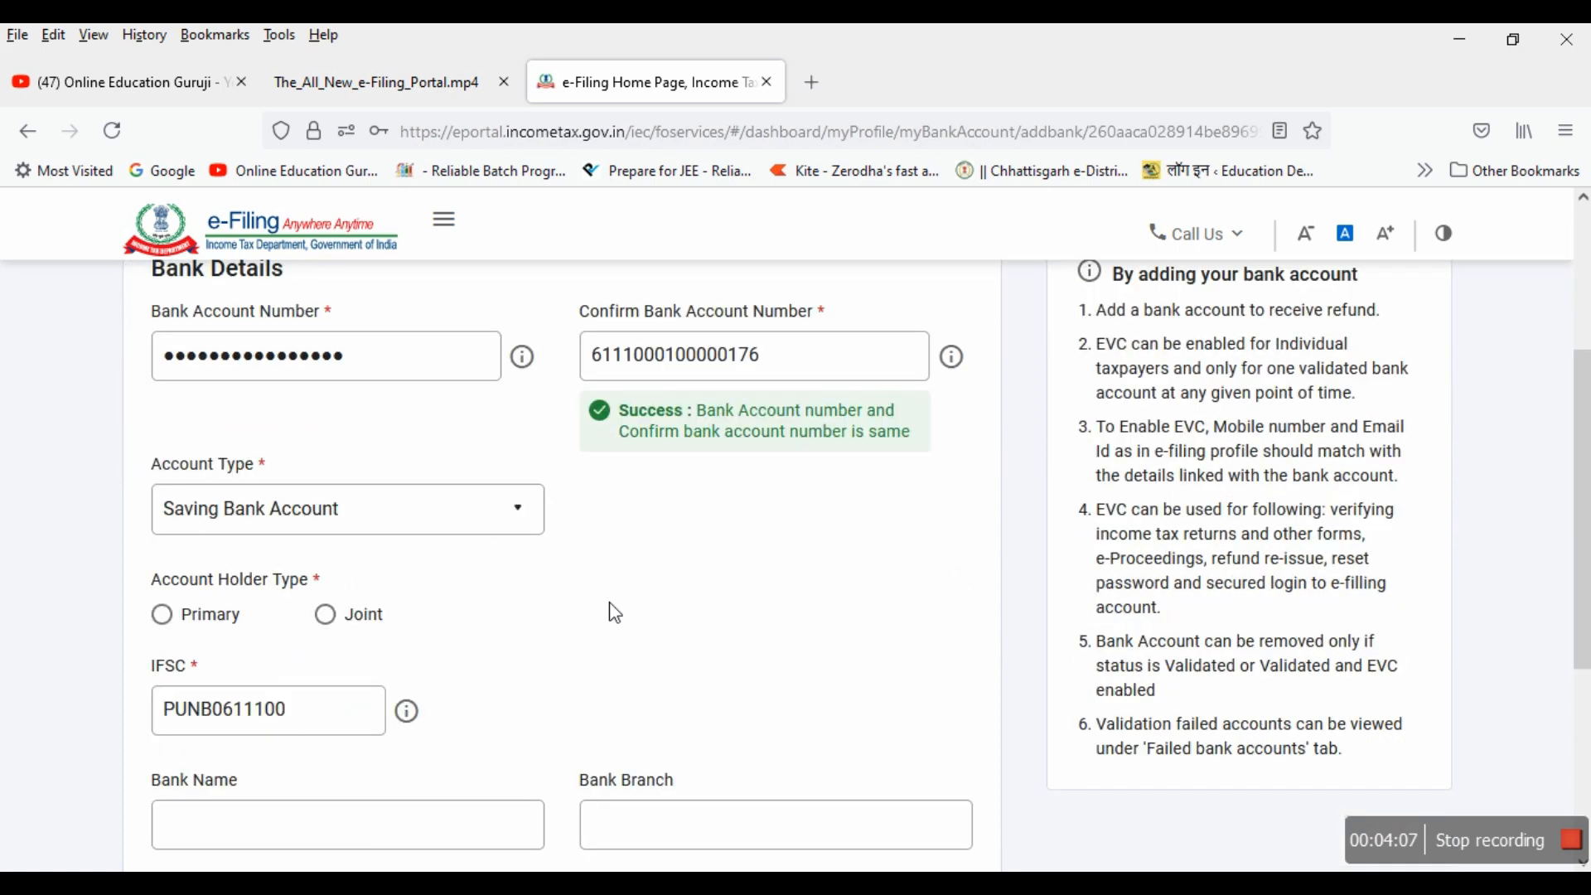
scroll(608, 593, down, 2)
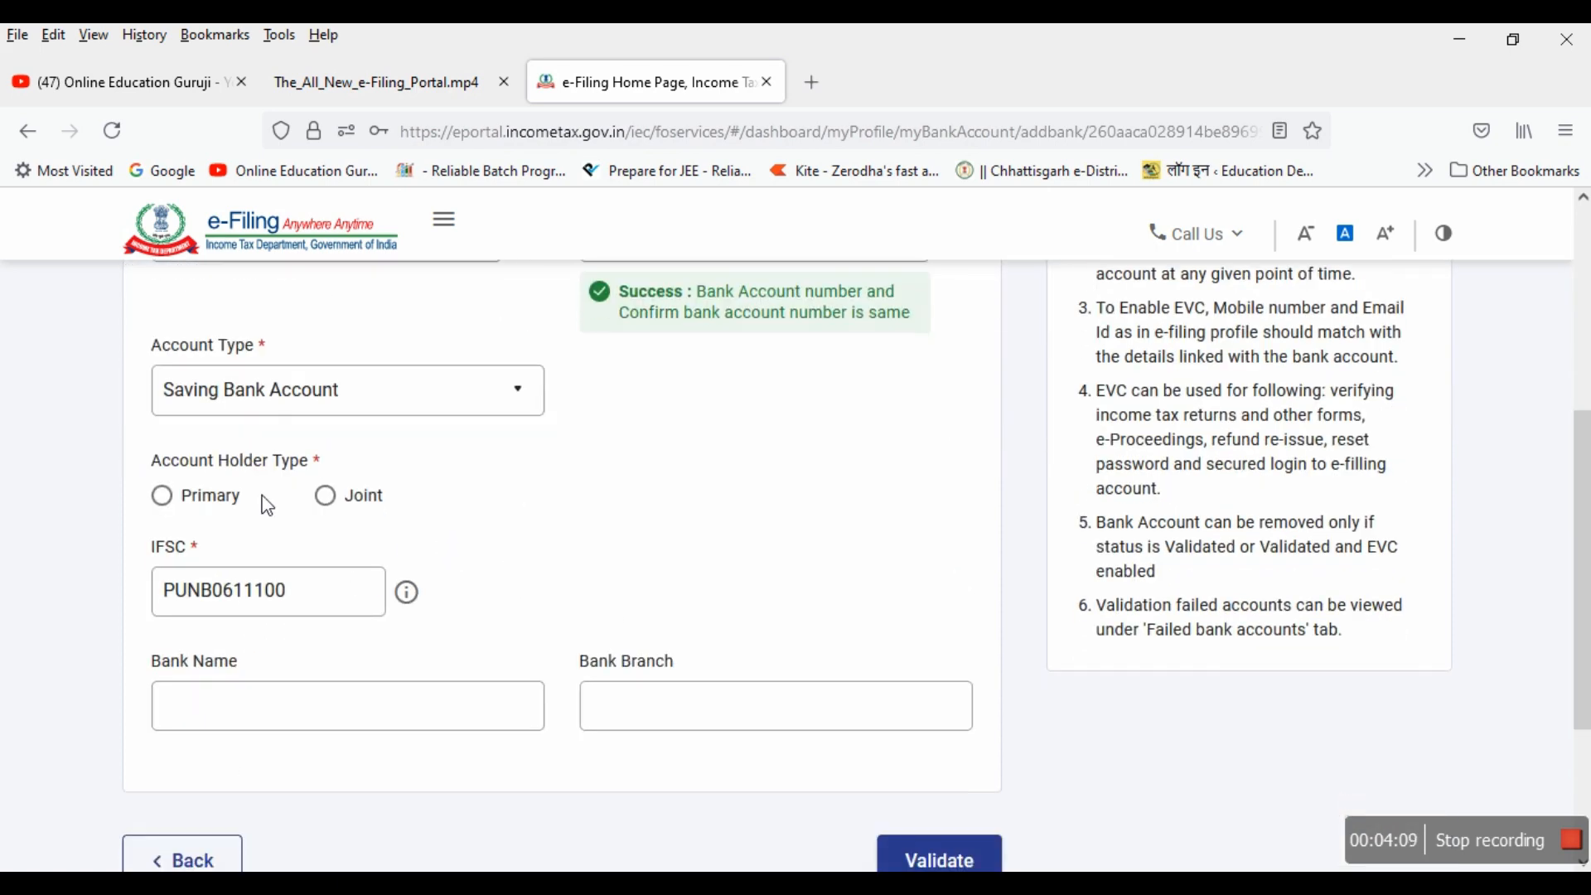
click(174, 499)
scroll(546, 535, down, 2)
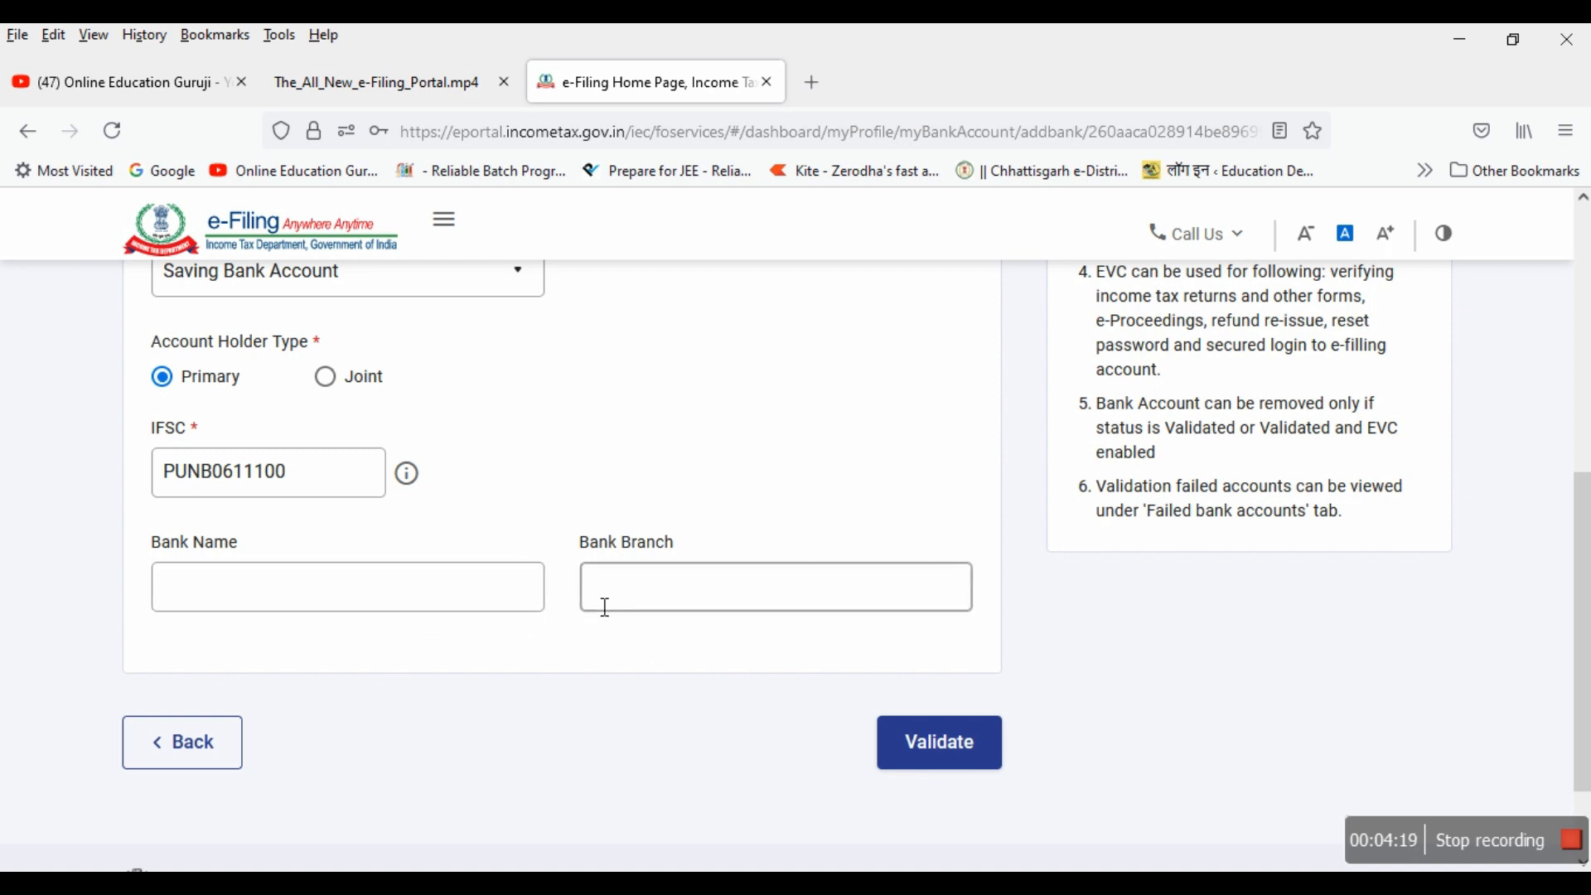
Step: Go back to the bank accounts list without validating, and dismiss the browser's offer to save the password
mouse_move(413, 480)
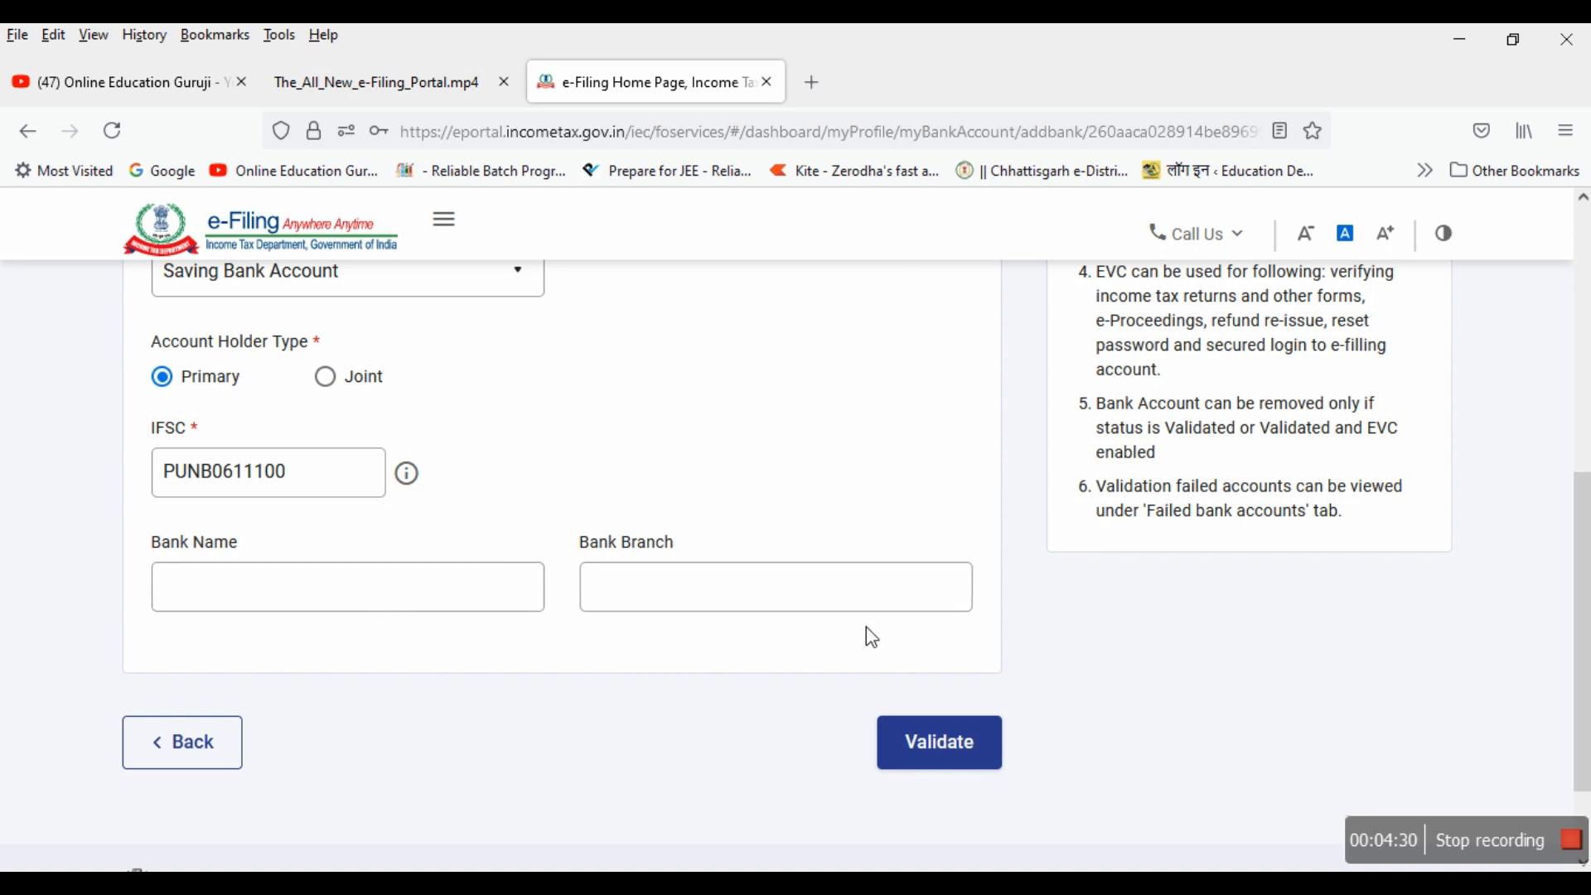
click(196, 749)
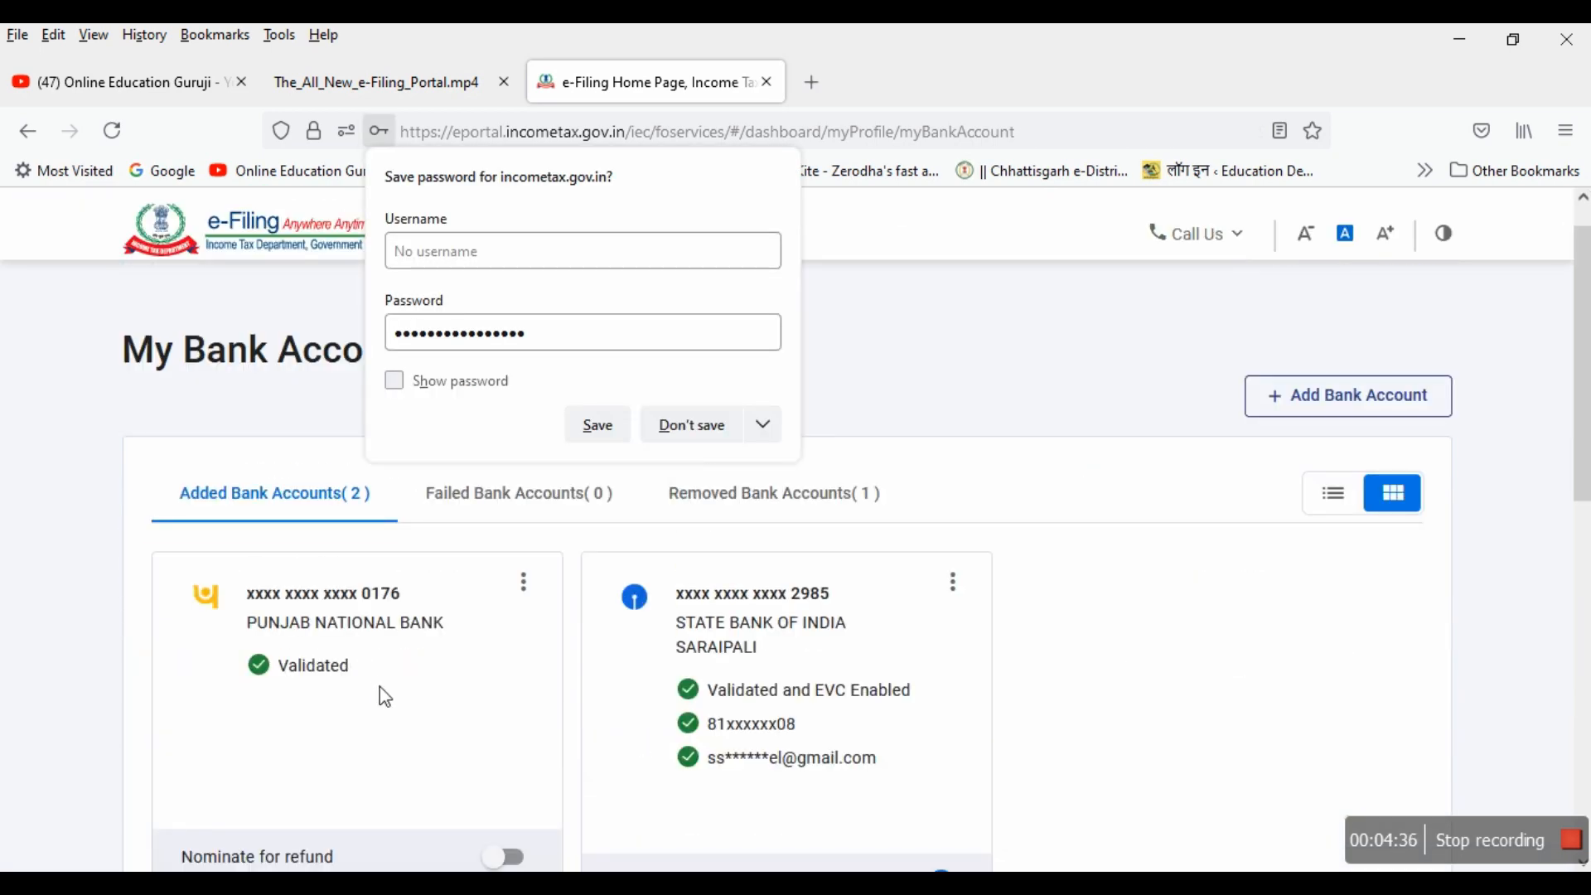
click(953, 286)
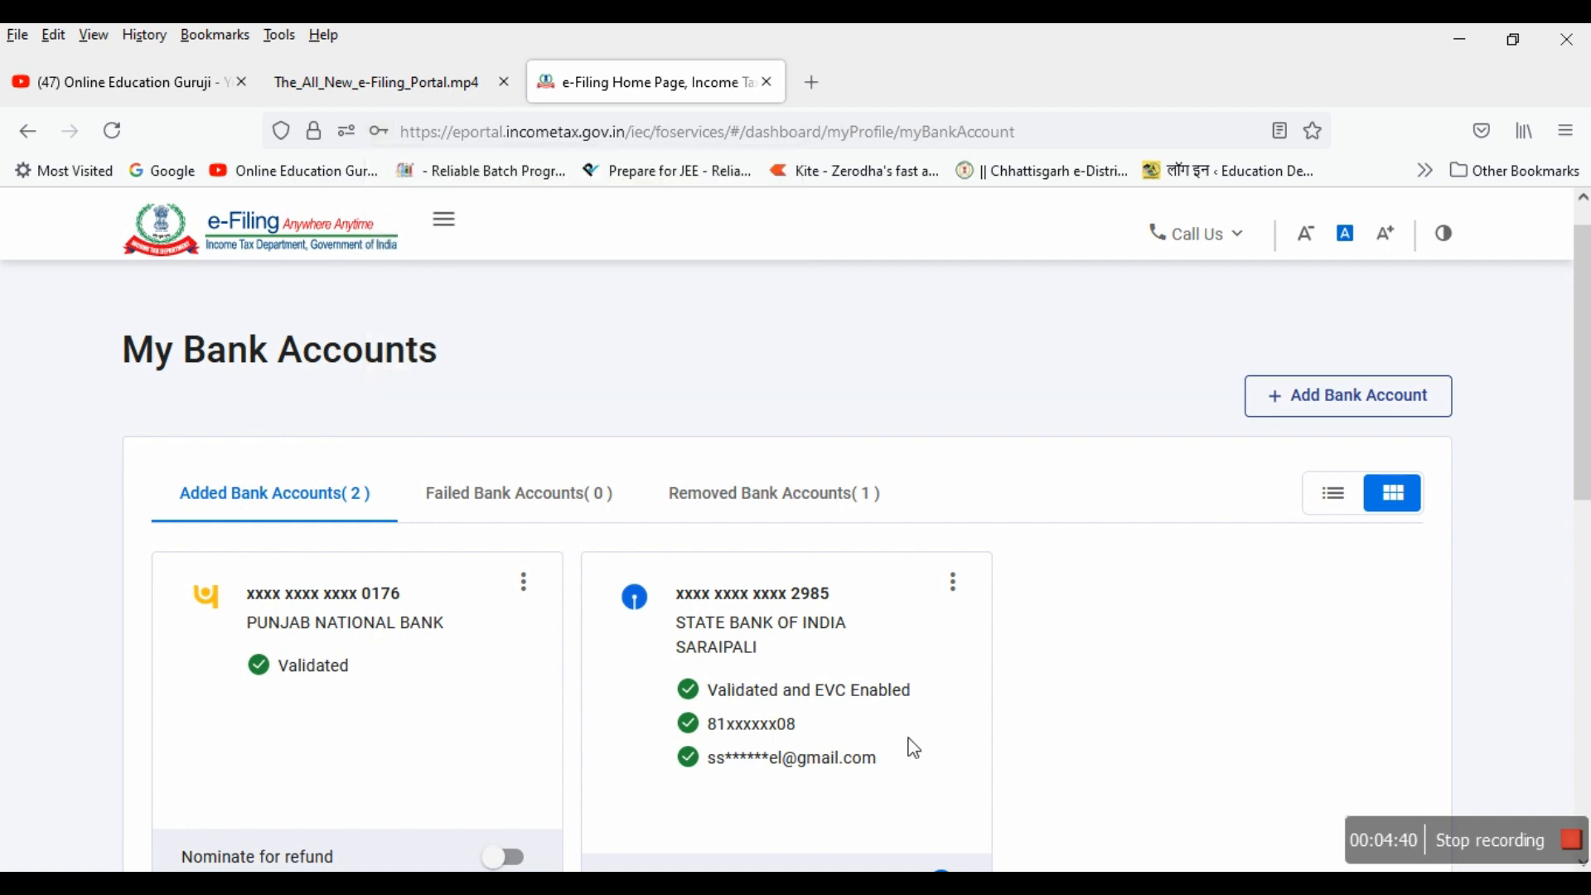
Step: Check the refund nomination, return to the dashboard and start filing the return for the year ended 31-Mar-2021
scroll(909, 720, down, 3)
scroll(862, 549, down, 3)
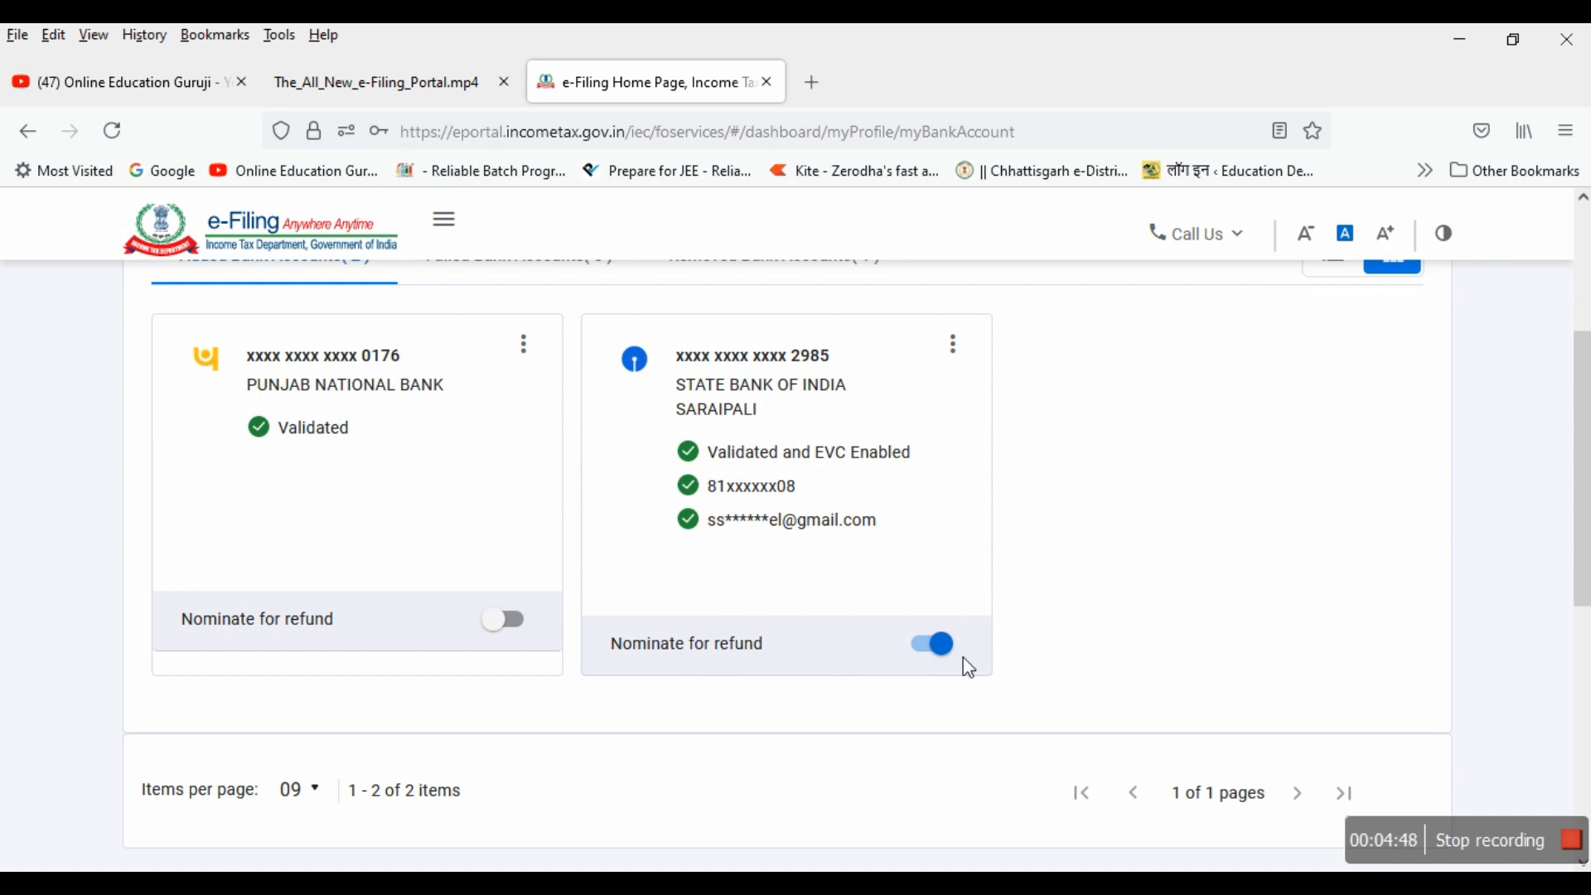
scroll(1062, 633, down, 6)
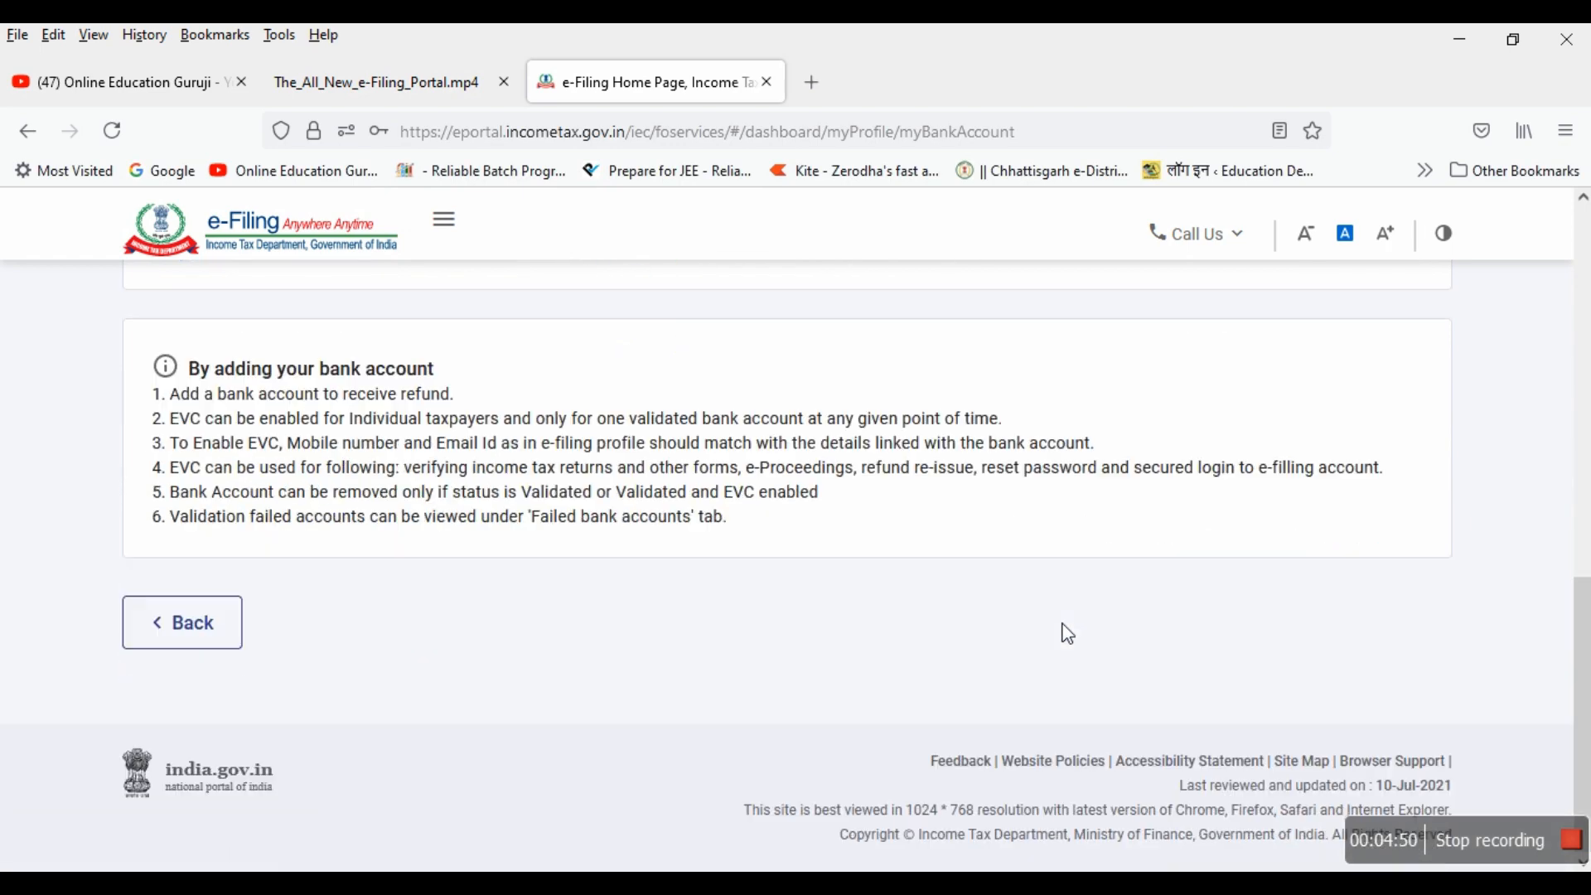
click(189, 631)
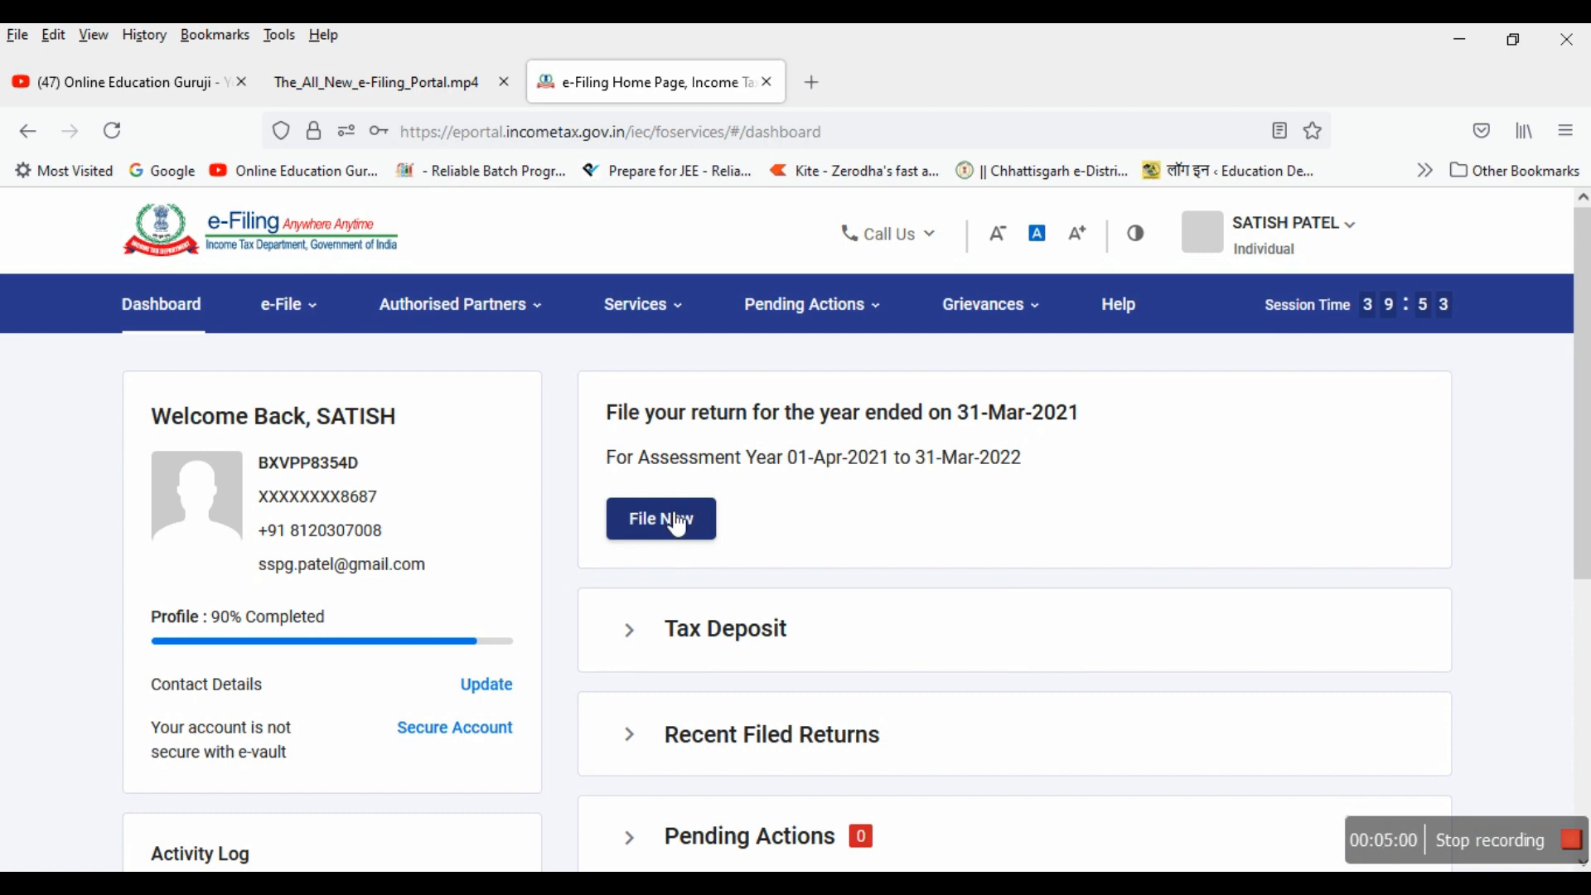
click(677, 519)
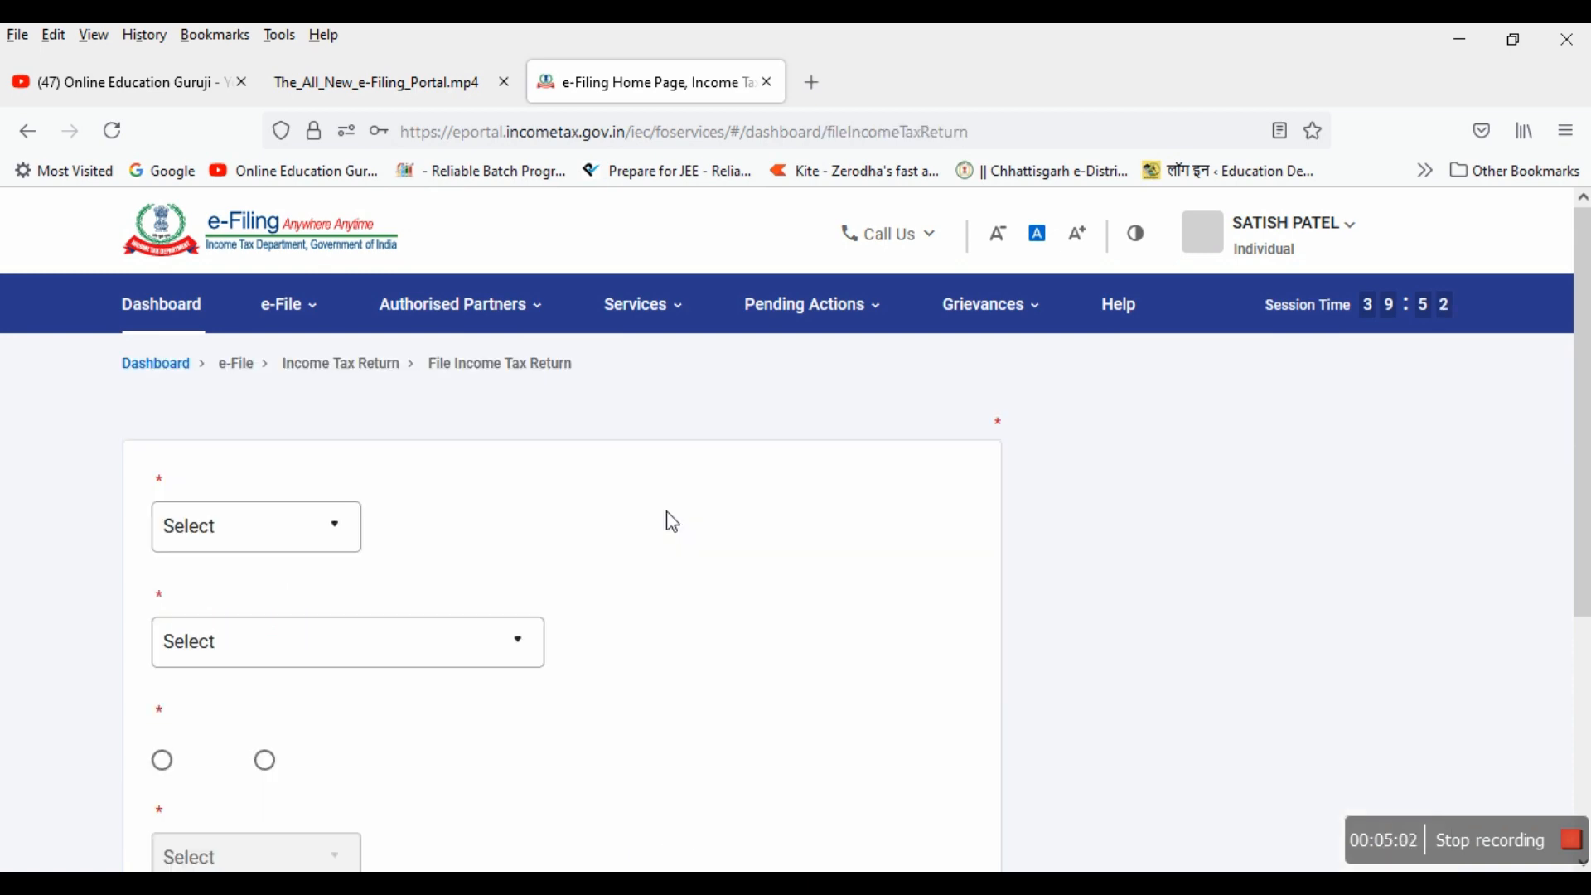
Step: Select assessment year 2021-22 (Current A.Y.), continue, choose the Online mode of filing and proceed
click(348, 571)
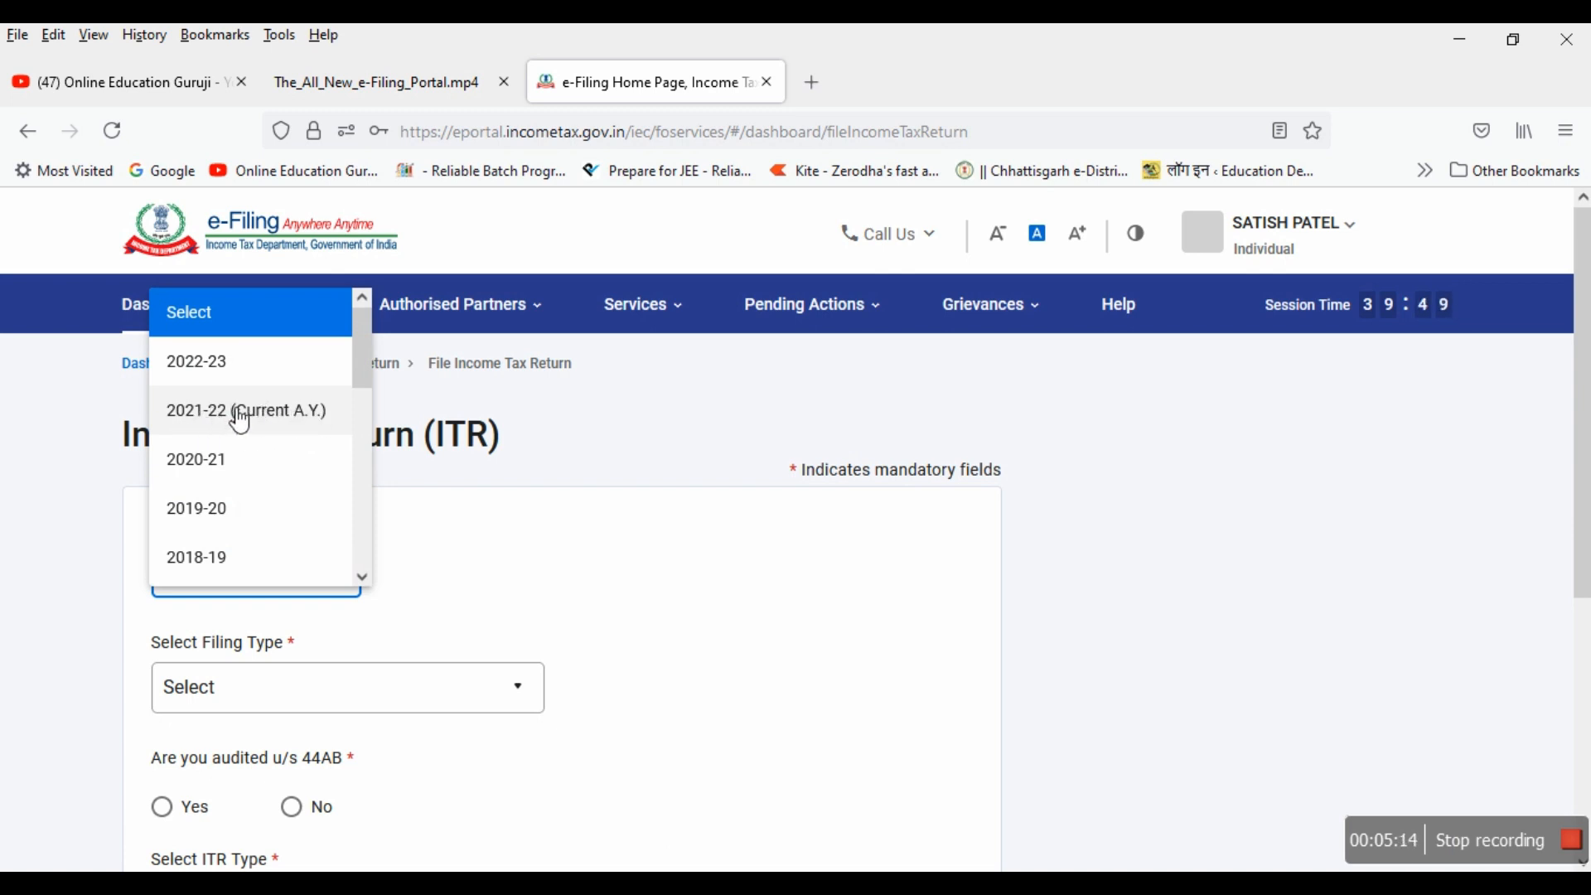
click(300, 415)
scroll(810, 700, down, 5)
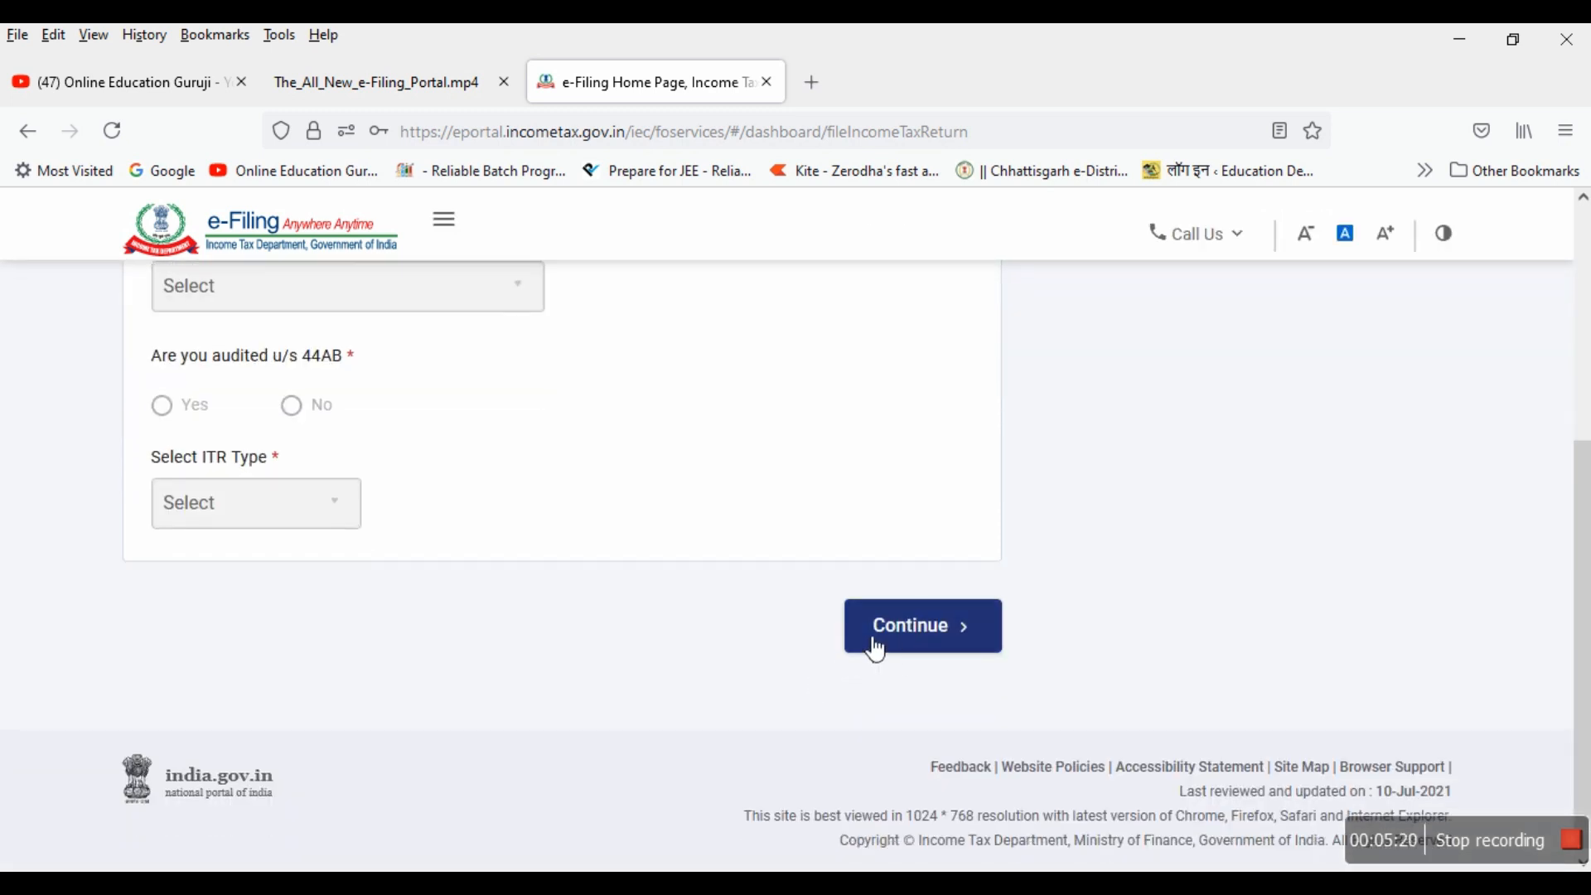
click(929, 634)
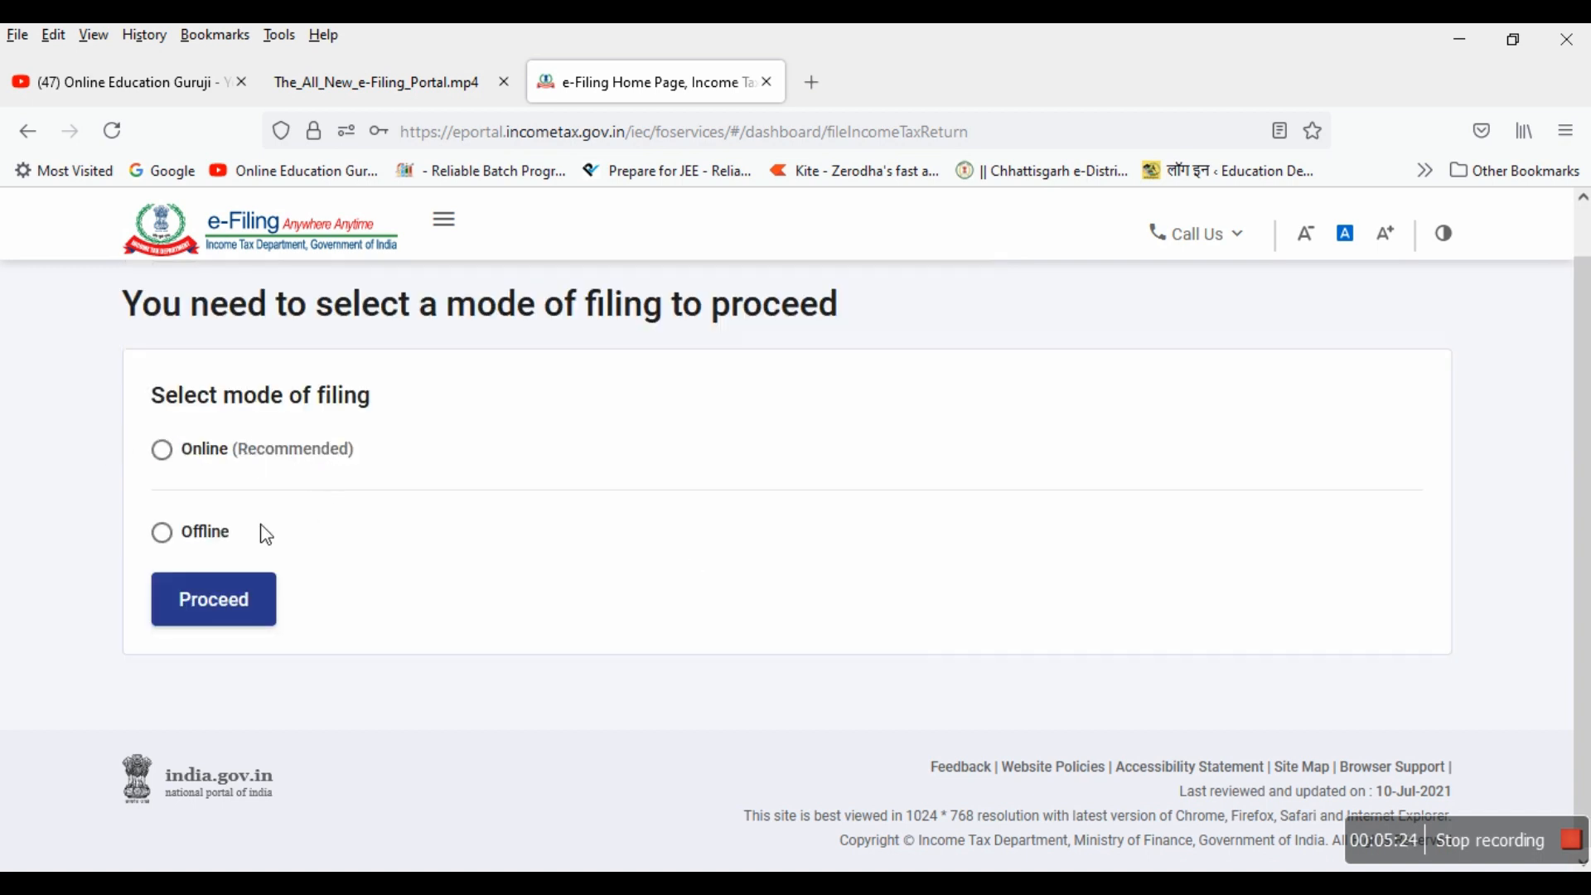
click(173, 457)
click(214, 604)
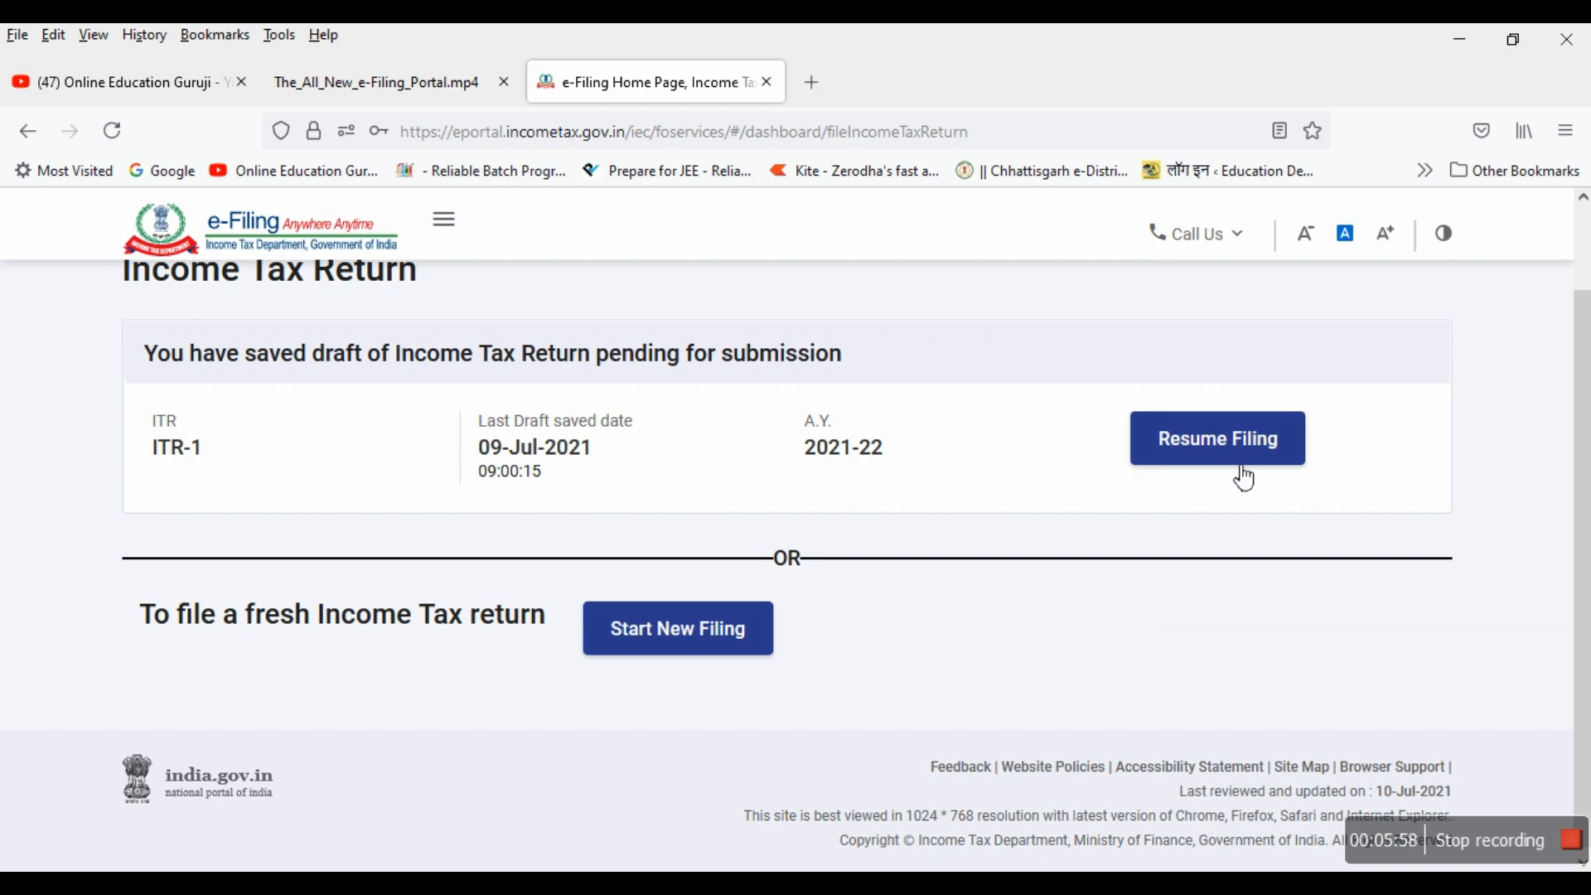
Step: Resume the saved ITR-1 draft, acknowledge the pre-filled return notice and look through the return summary sections
click(1220, 449)
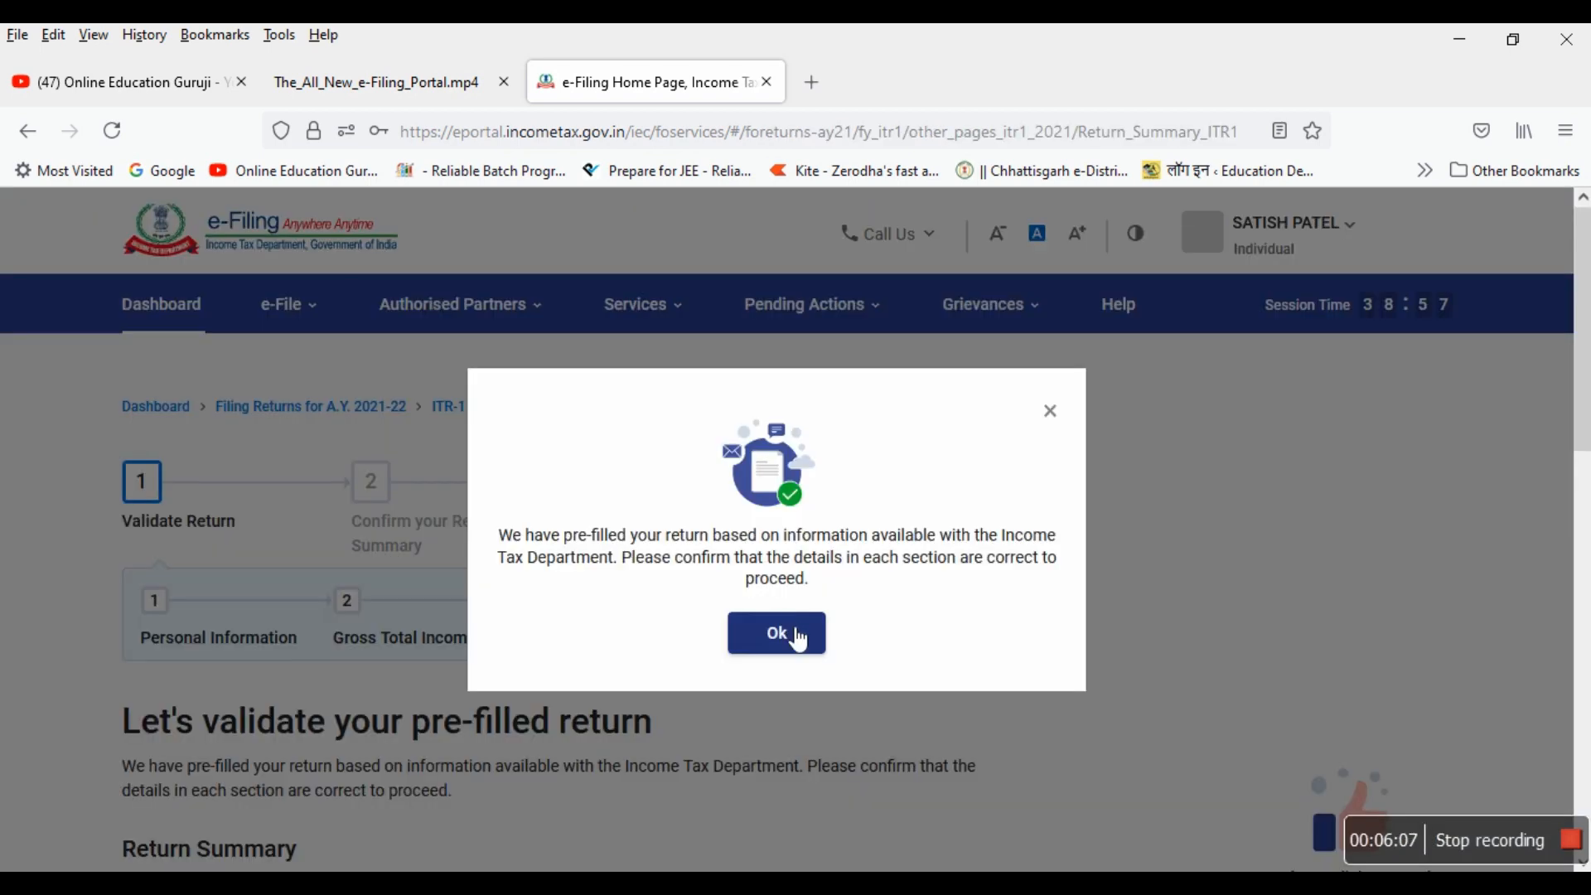
click(779, 635)
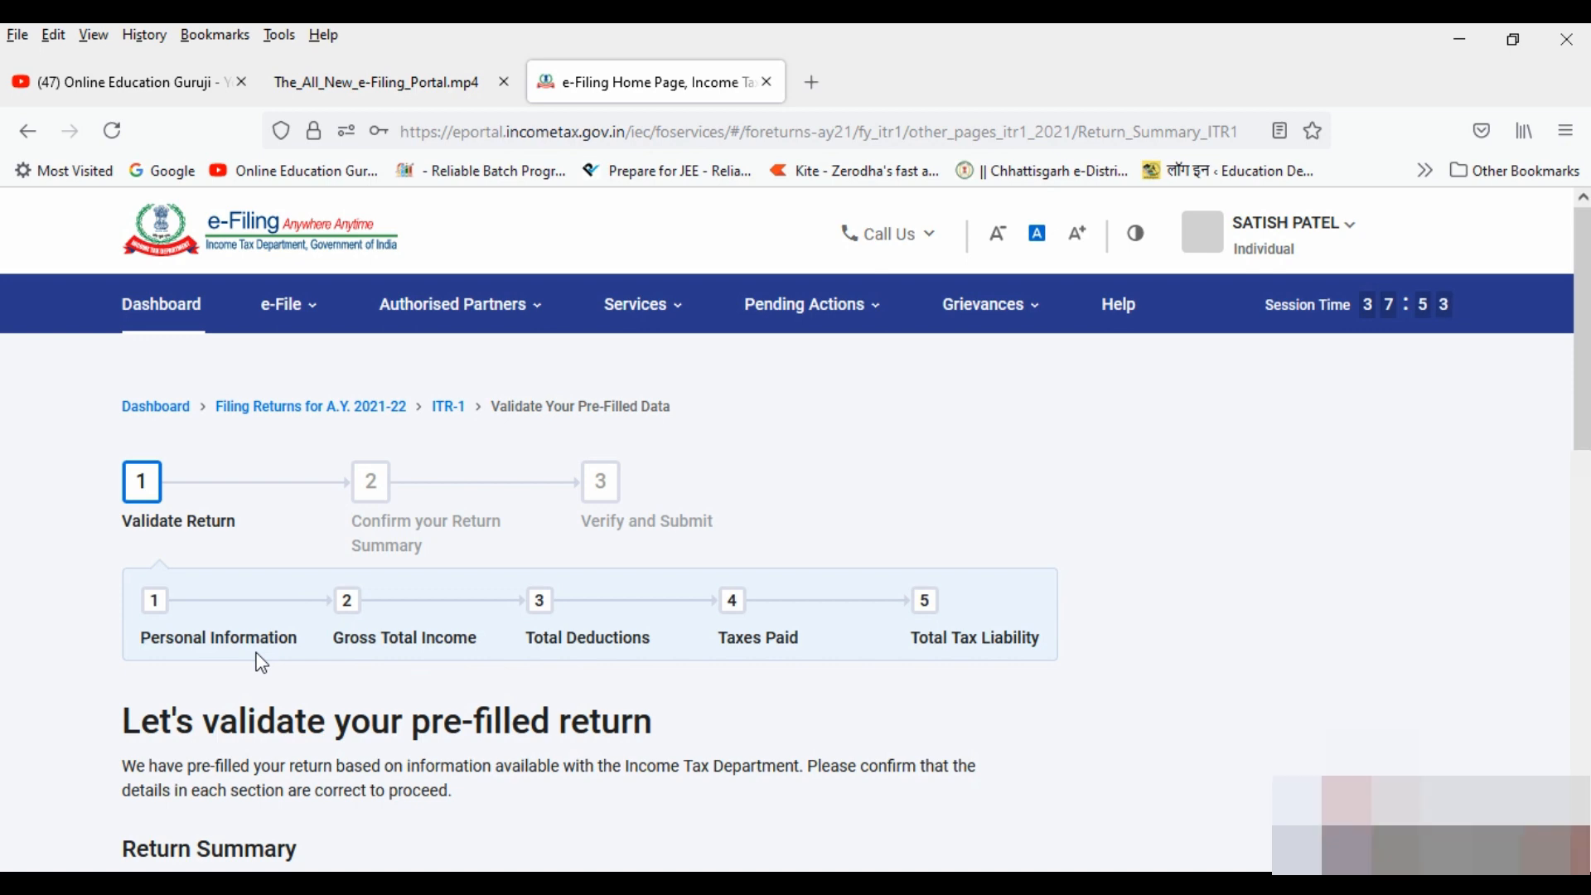
scroll(261, 662, down, 4)
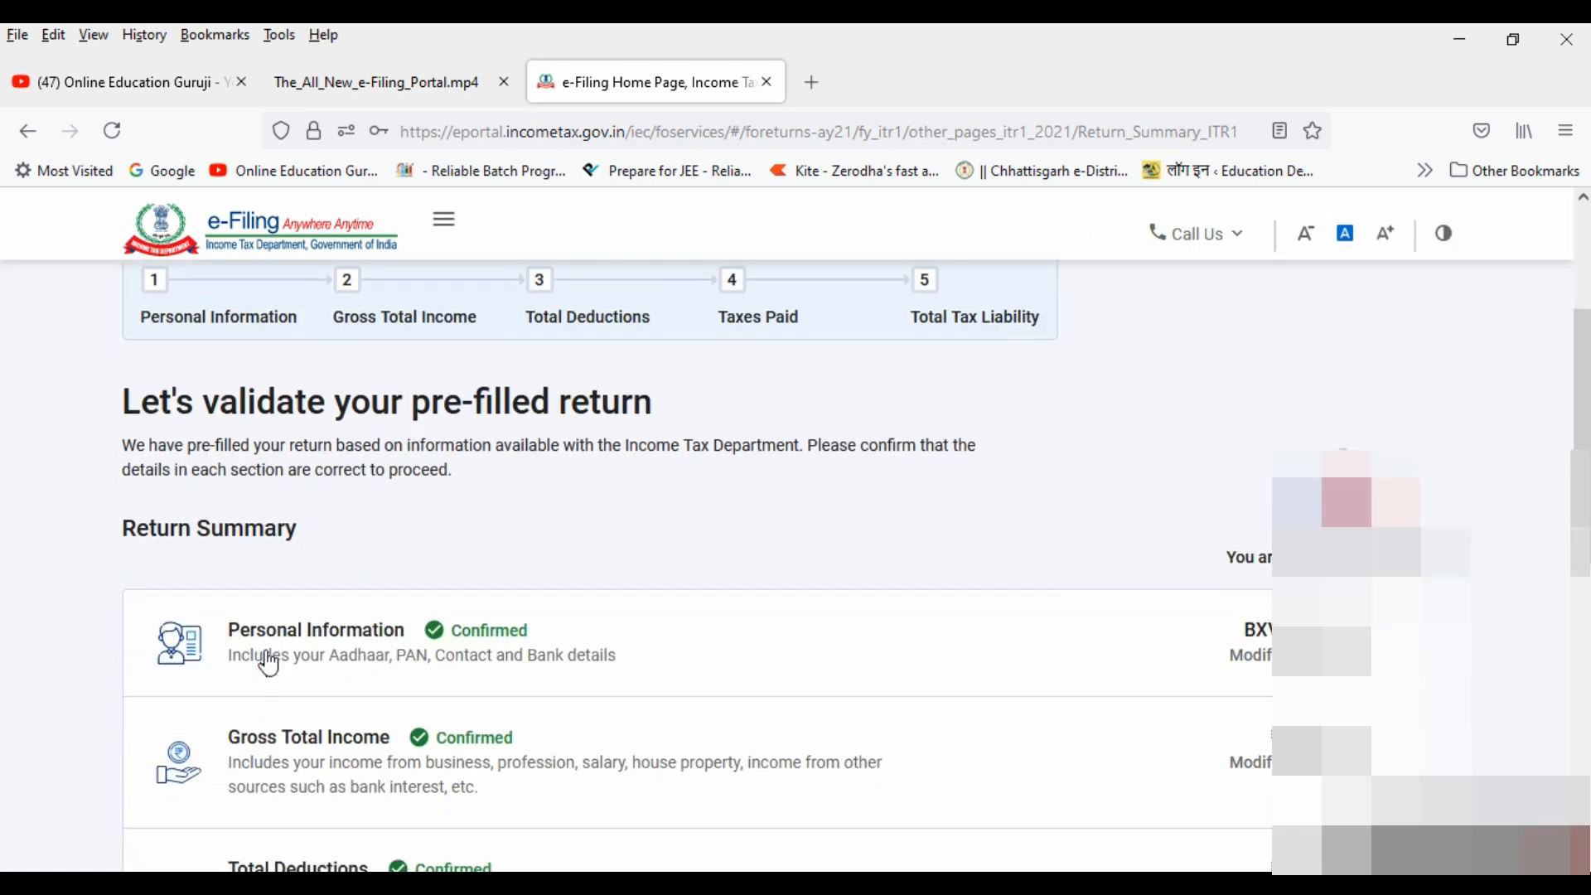
scroll(265, 663, down, 2)
scroll(1026, 685, down, 2)
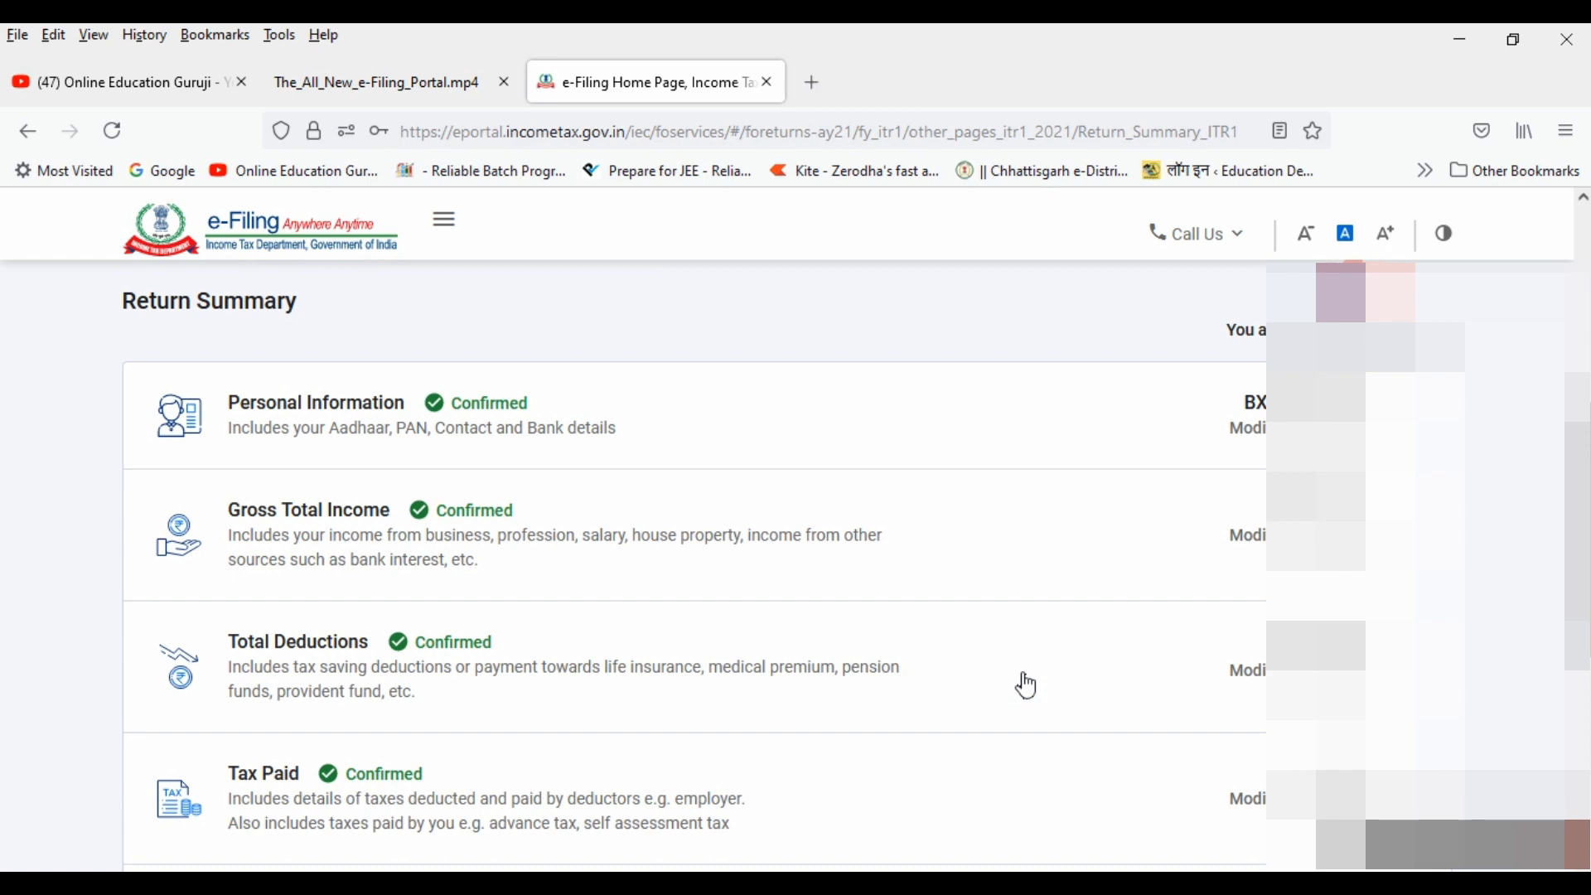
scroll(1027, 685, down, 6)
scroll(1026, 685, up, 8)
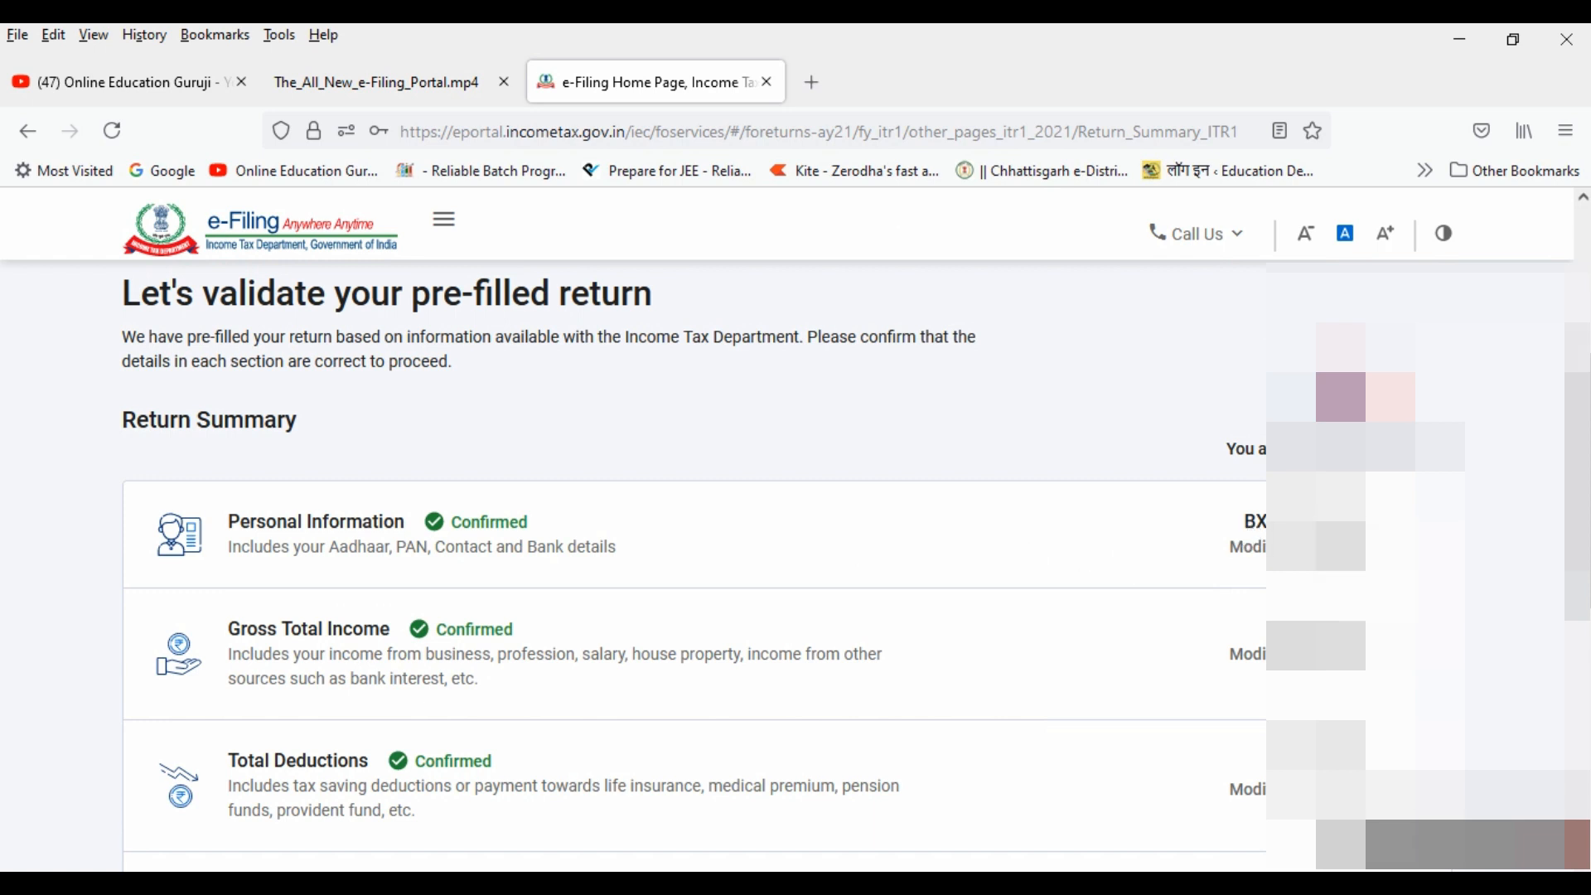
Step: Open the Personal Information section of the return and check the profile and contact details
click(1247, 534)
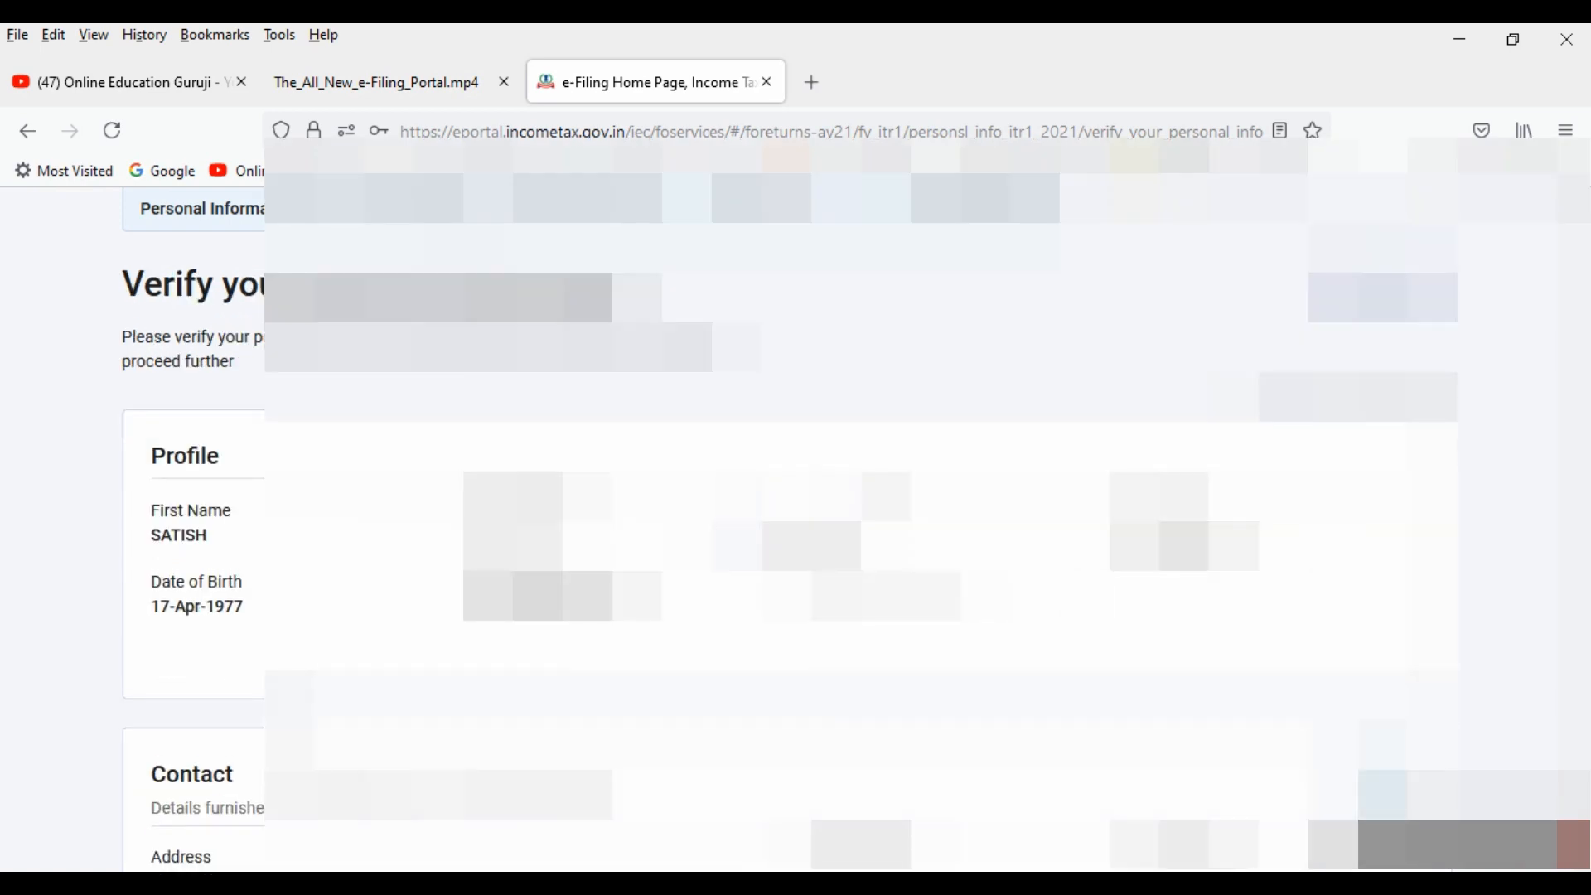
scroll(217, 568, up, 5)
scroll(795, 497, down, 6)
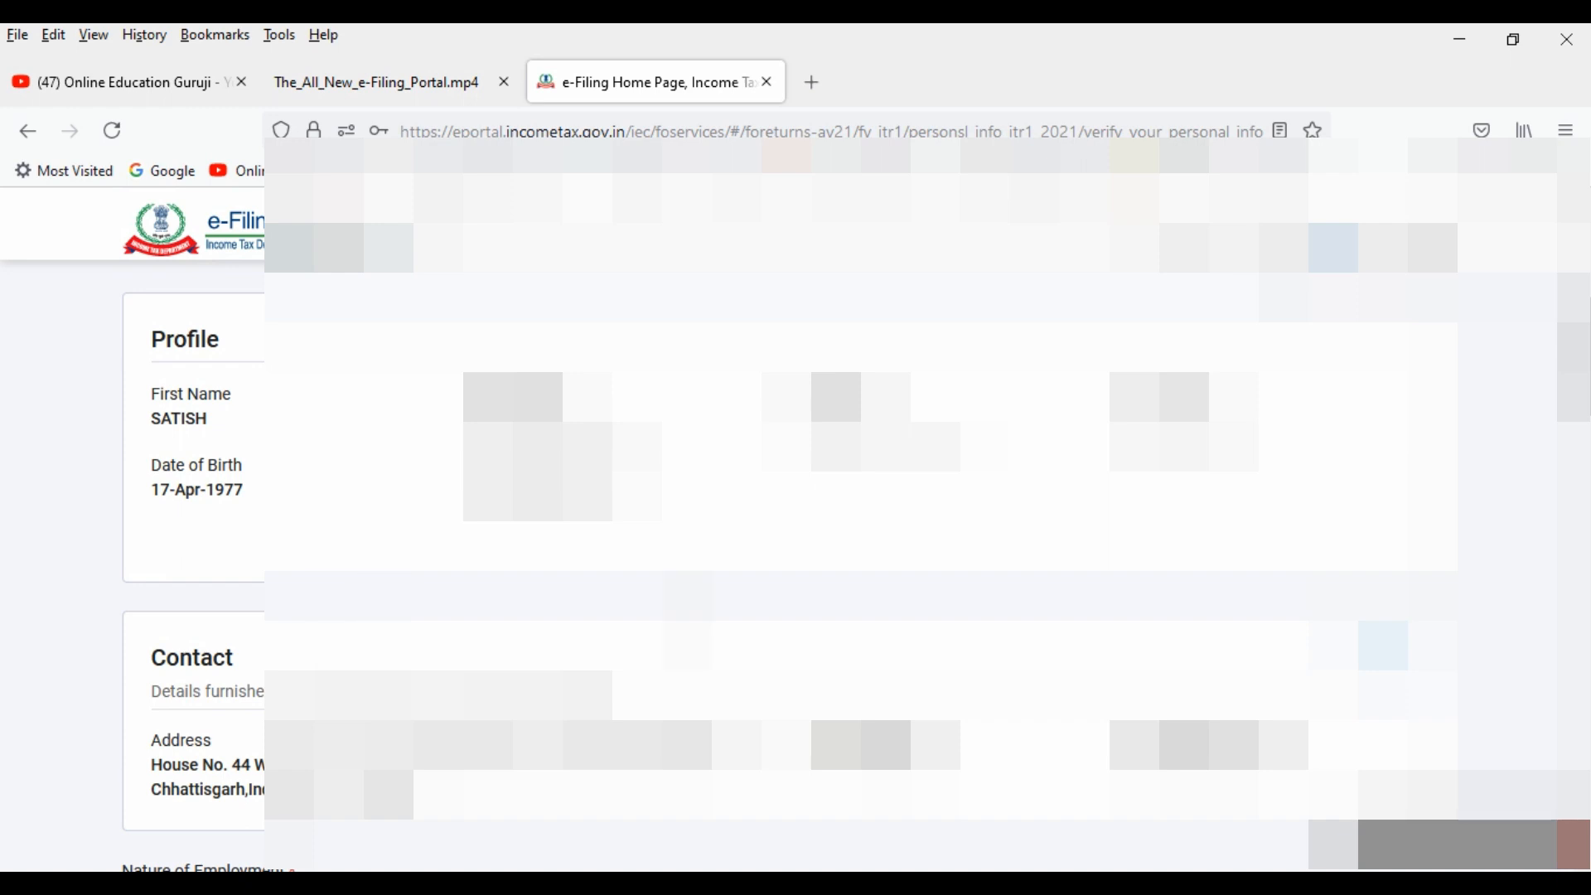
scroll(796, 497, down, 2)
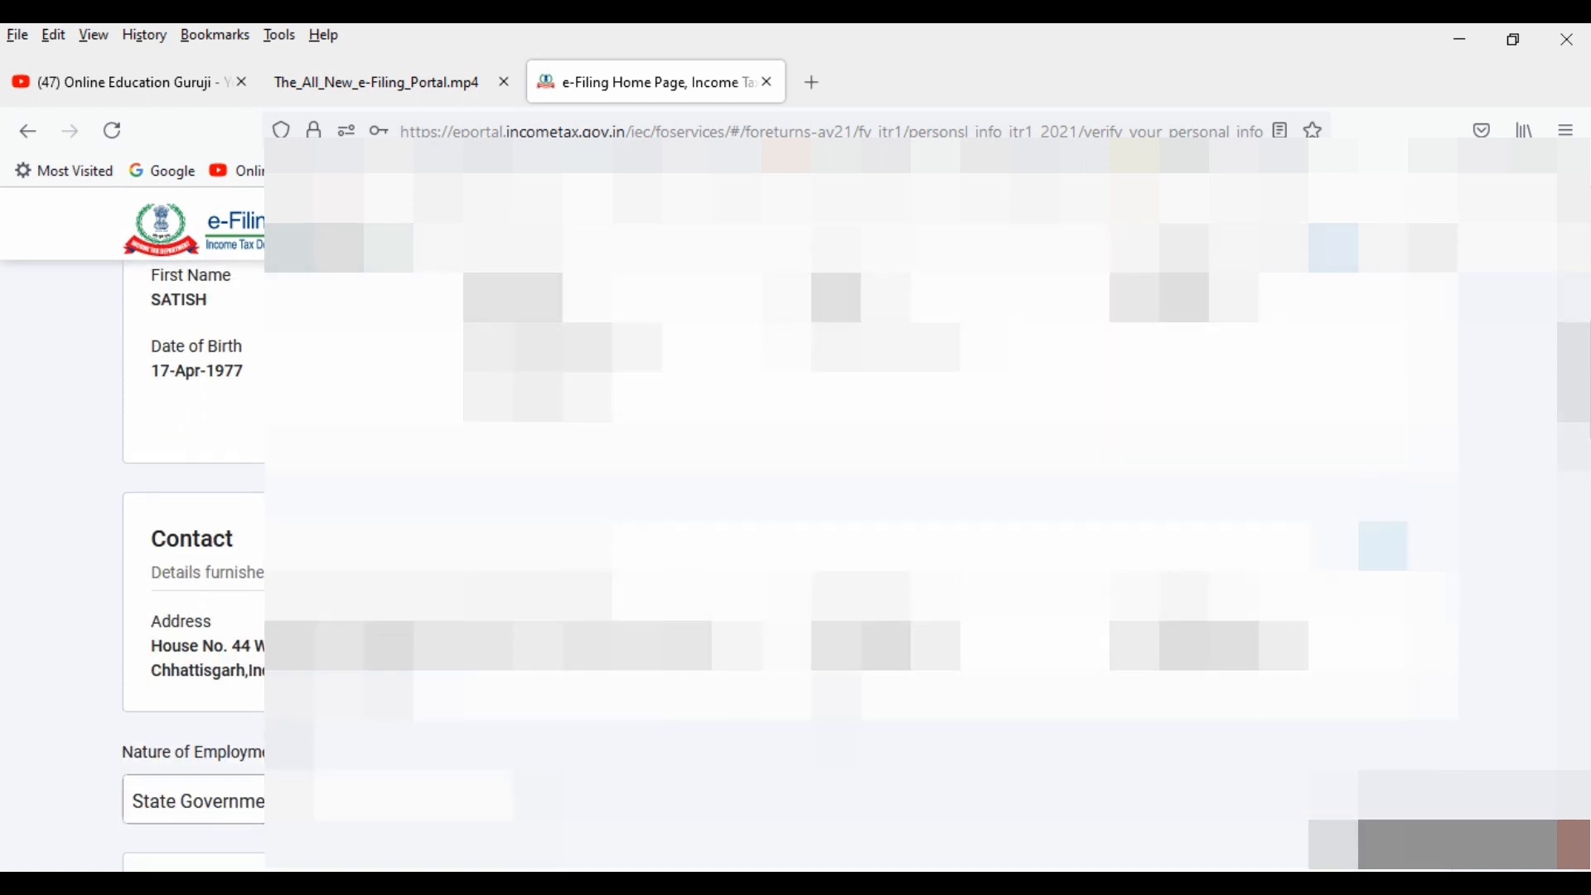
scroll(795, 497, up, 2)
scroll(795, 497, down, 3)
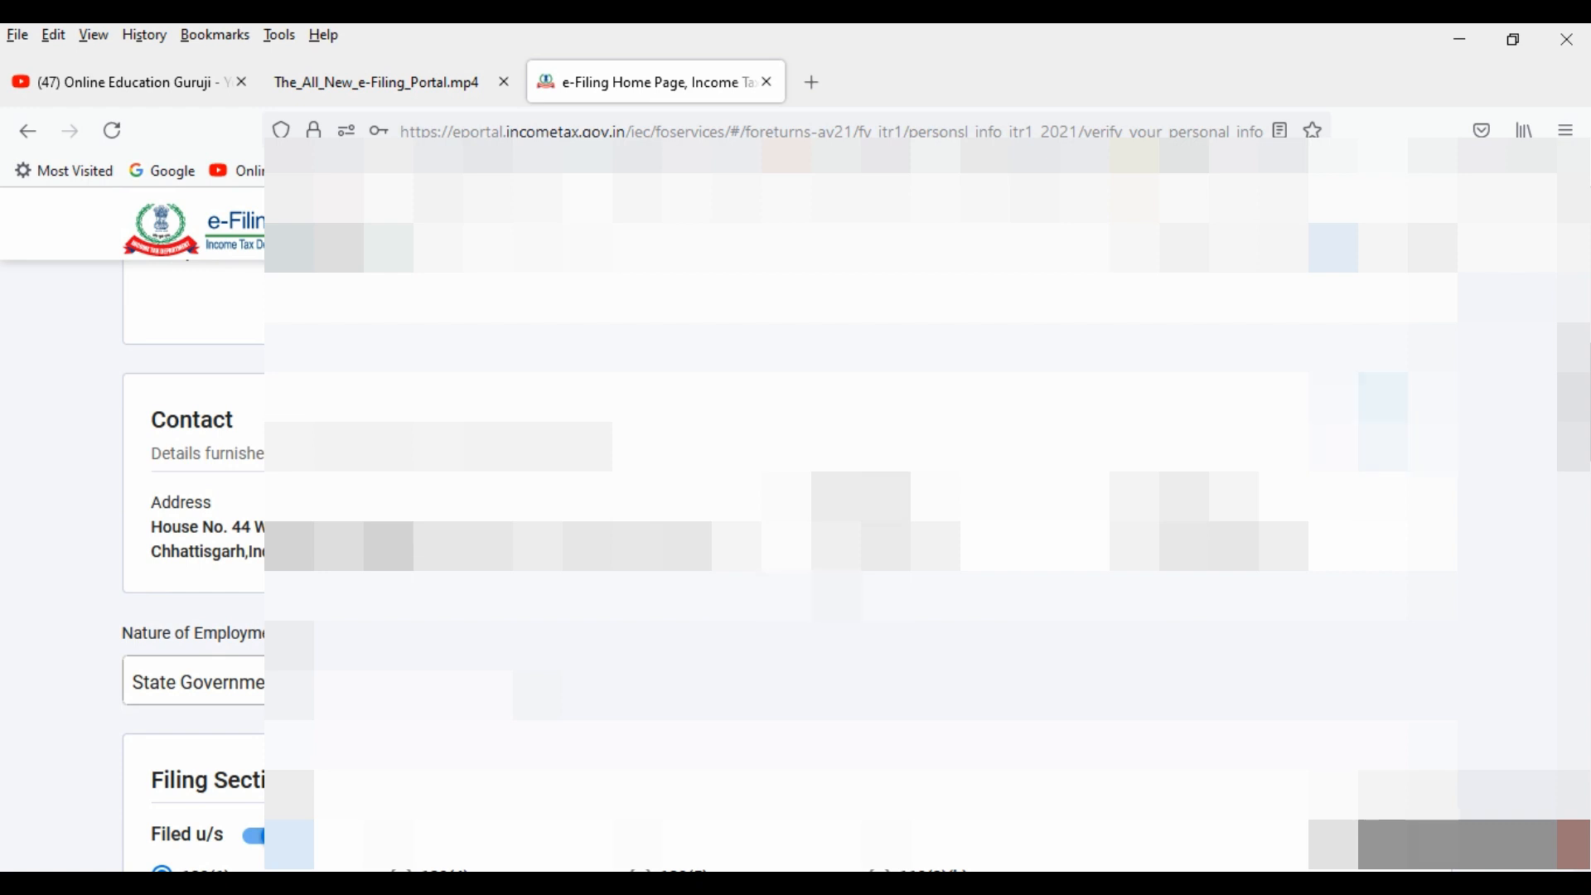
scroll(795, 497, down, 2)
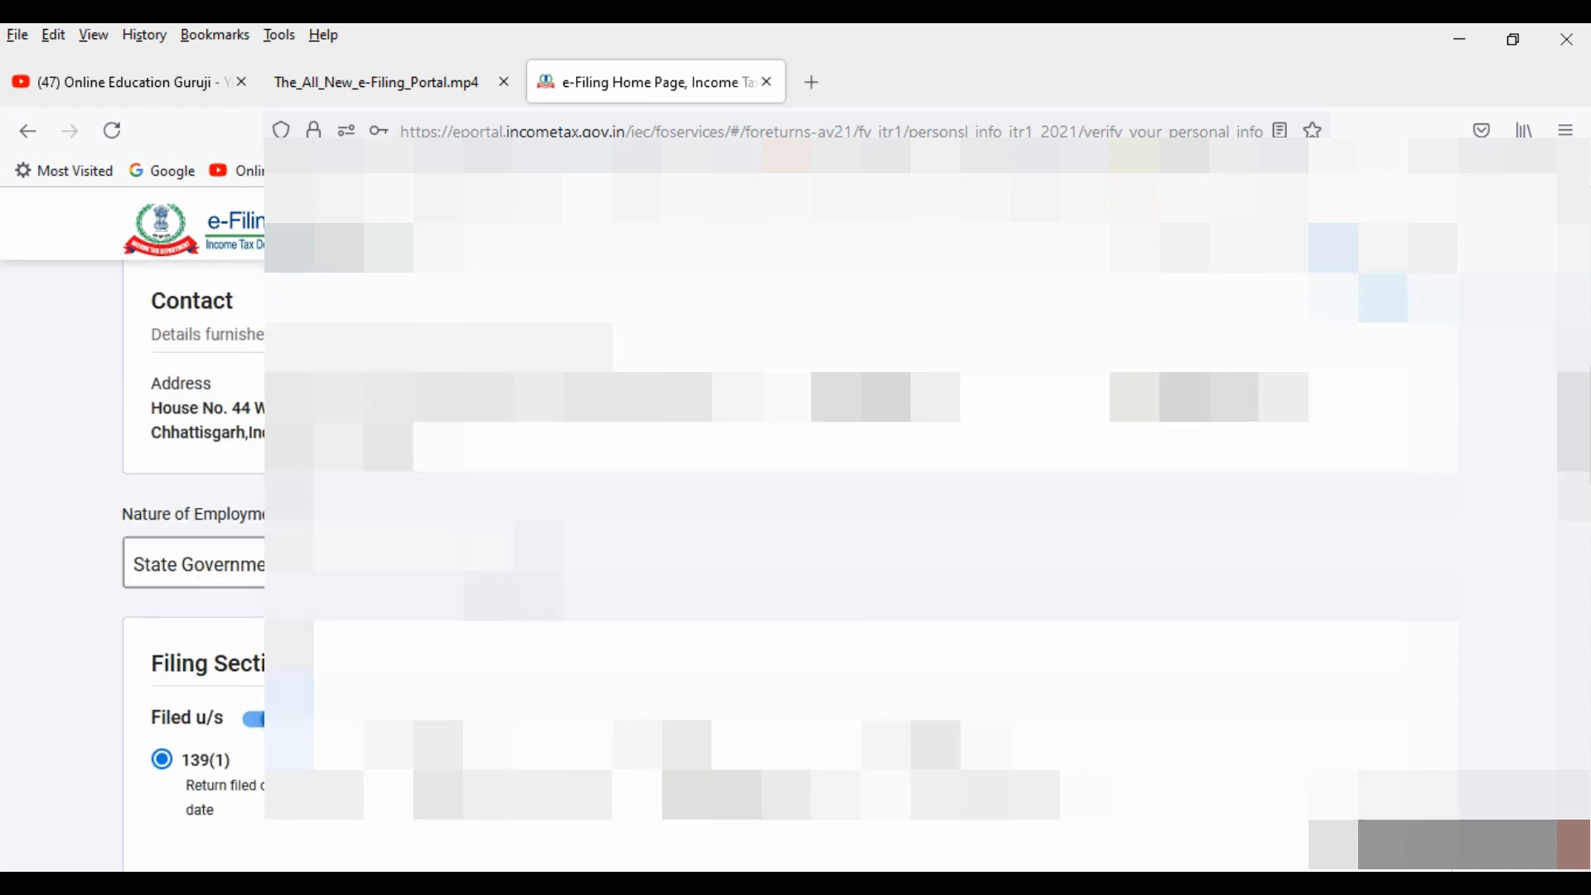
Step: Select State Government as the nature of employment
click(530, 563)
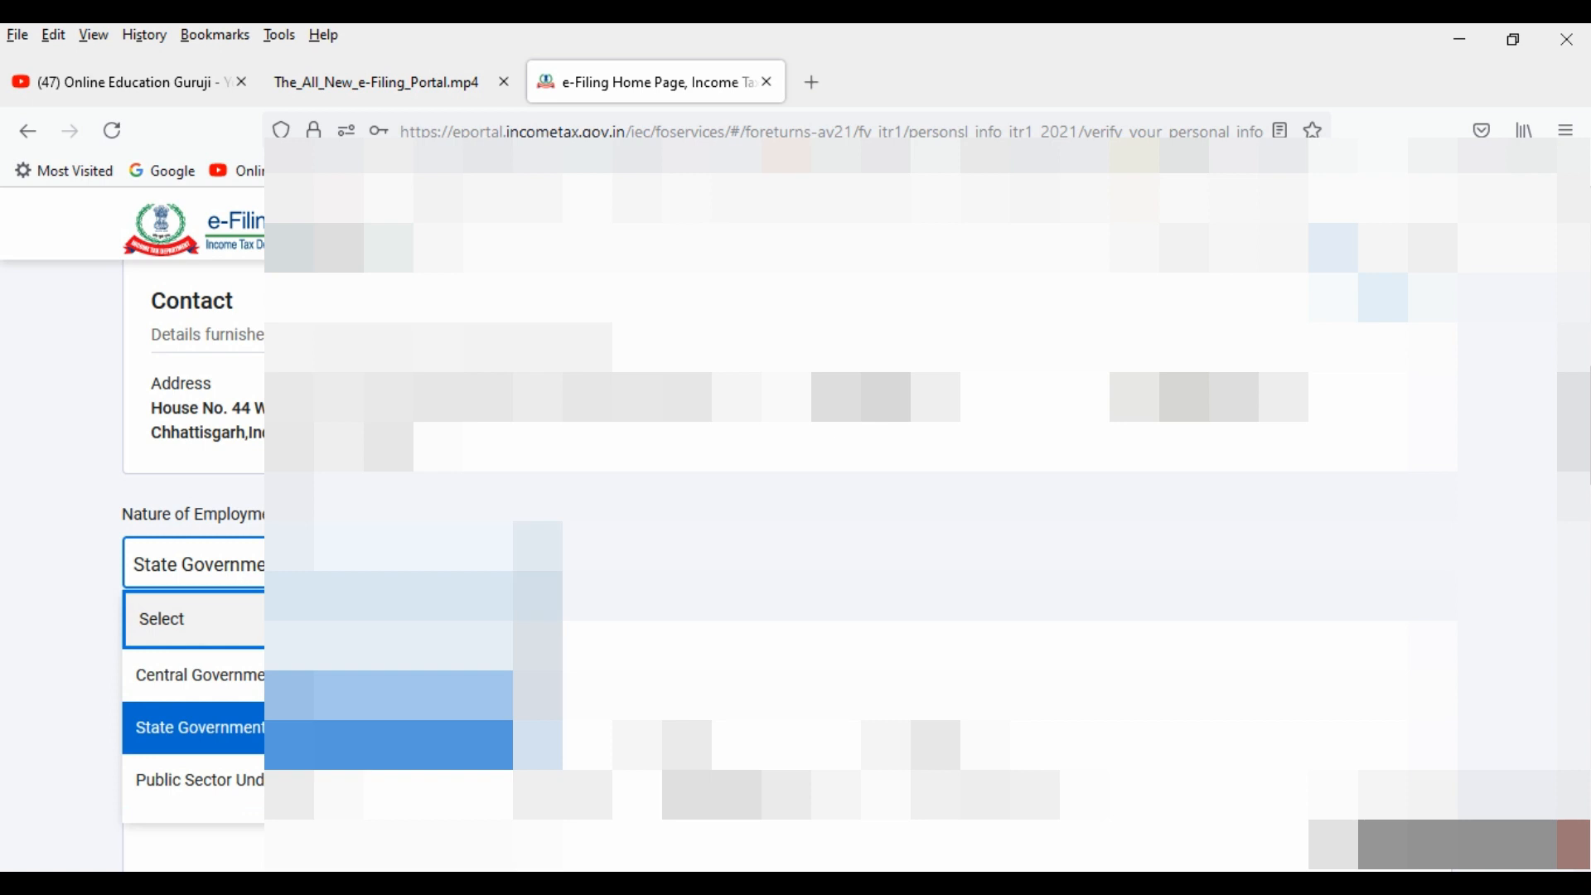
click(530, 564)
click(530, 563)
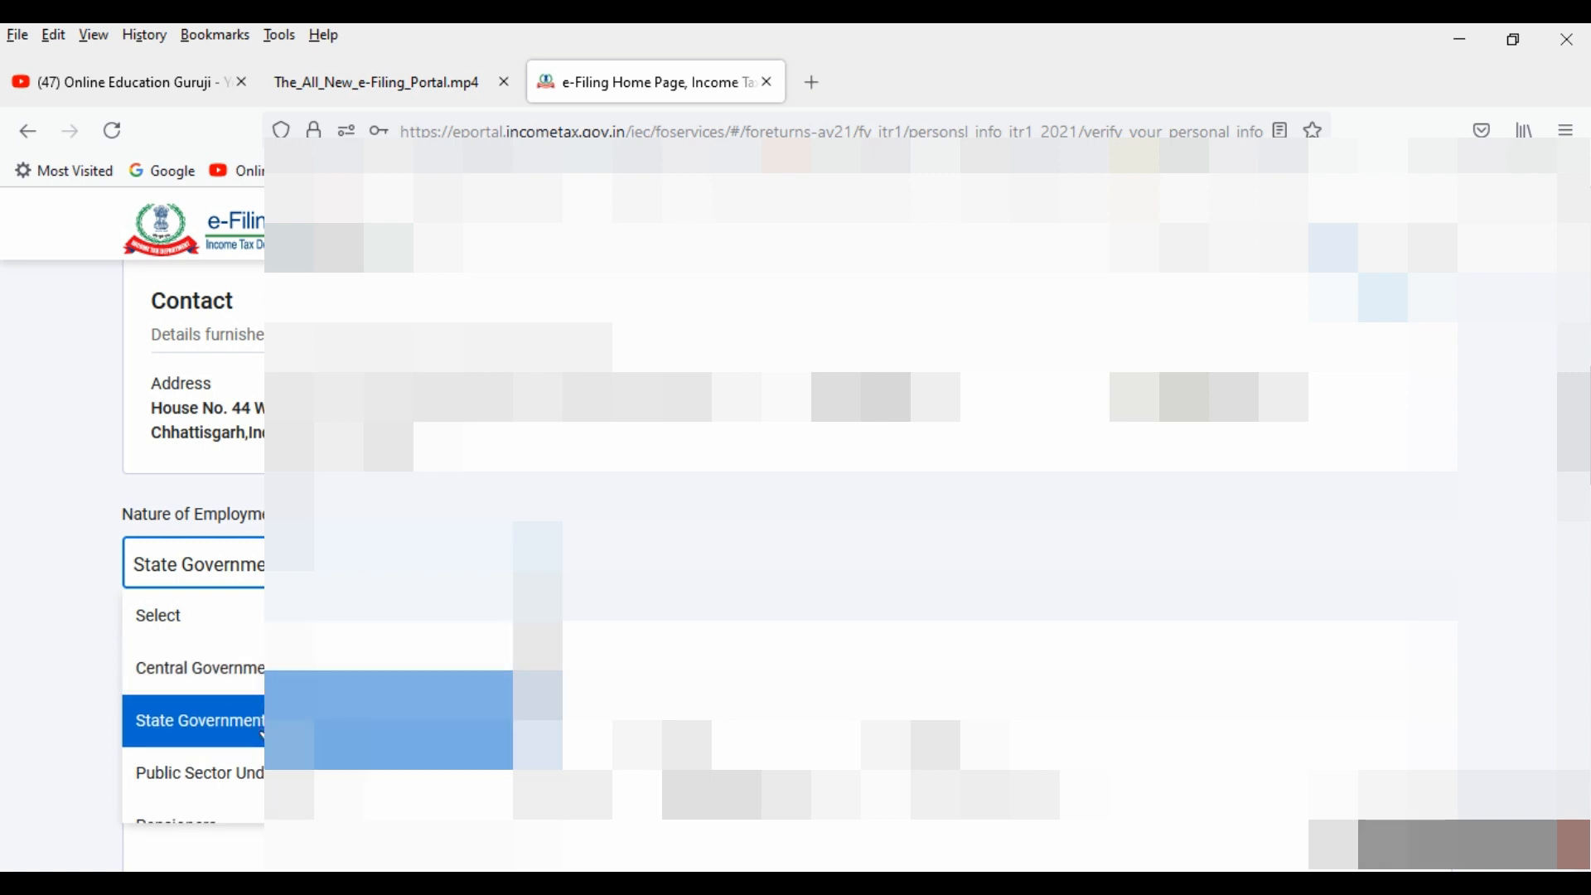
click(263, 733)
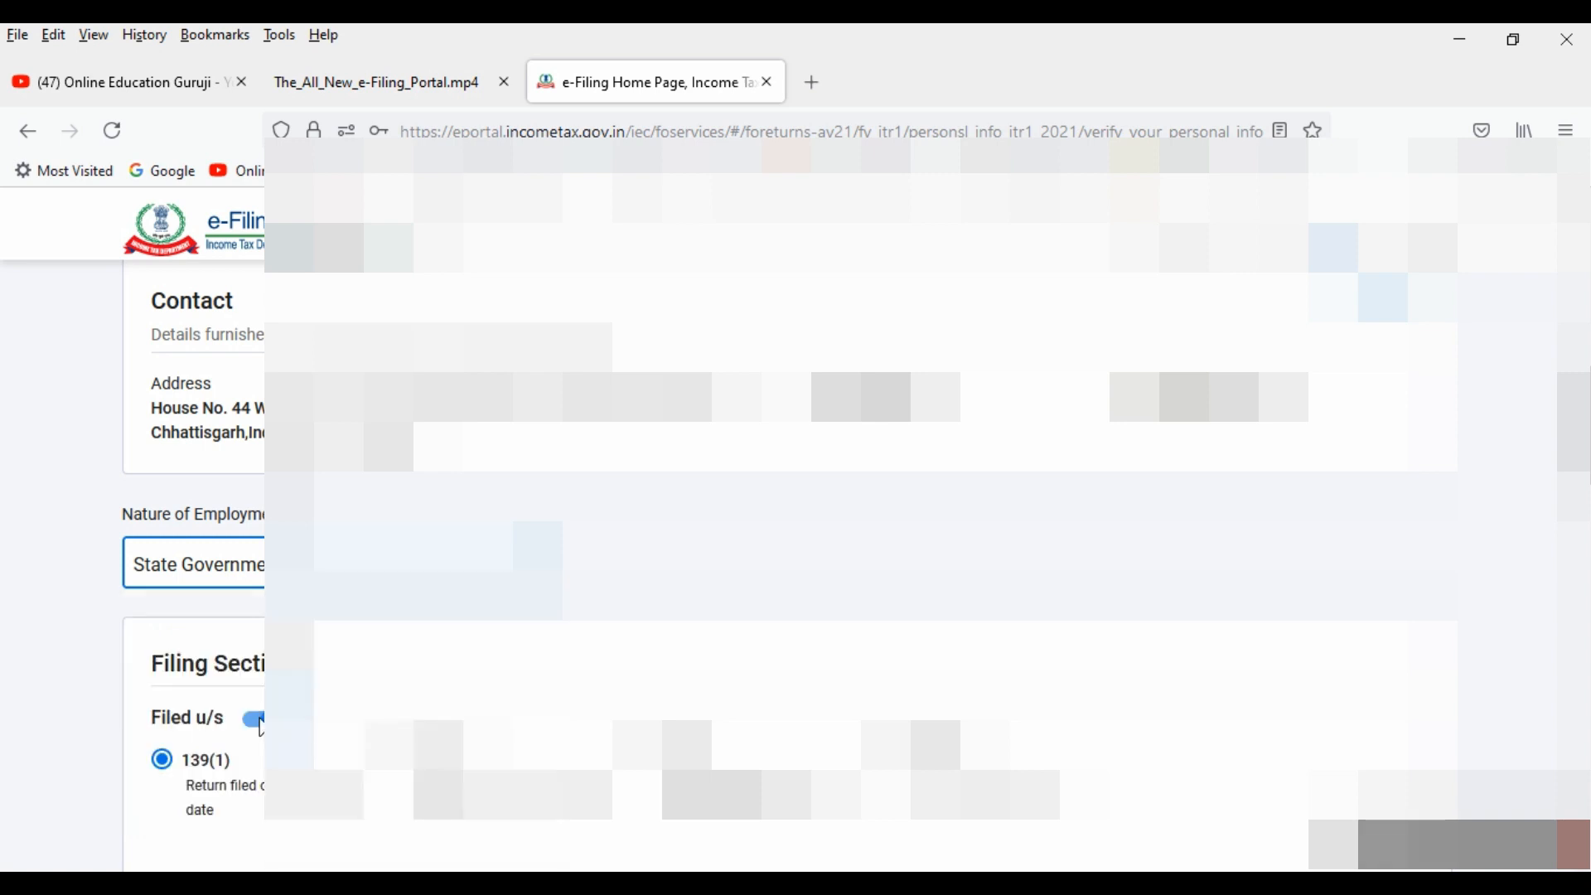
Step: Check the filing deadlines in the WordPress post, switch back to the e-Filing portal and review the filing section and tax regime choice
scroll(687, 543, down, 1)
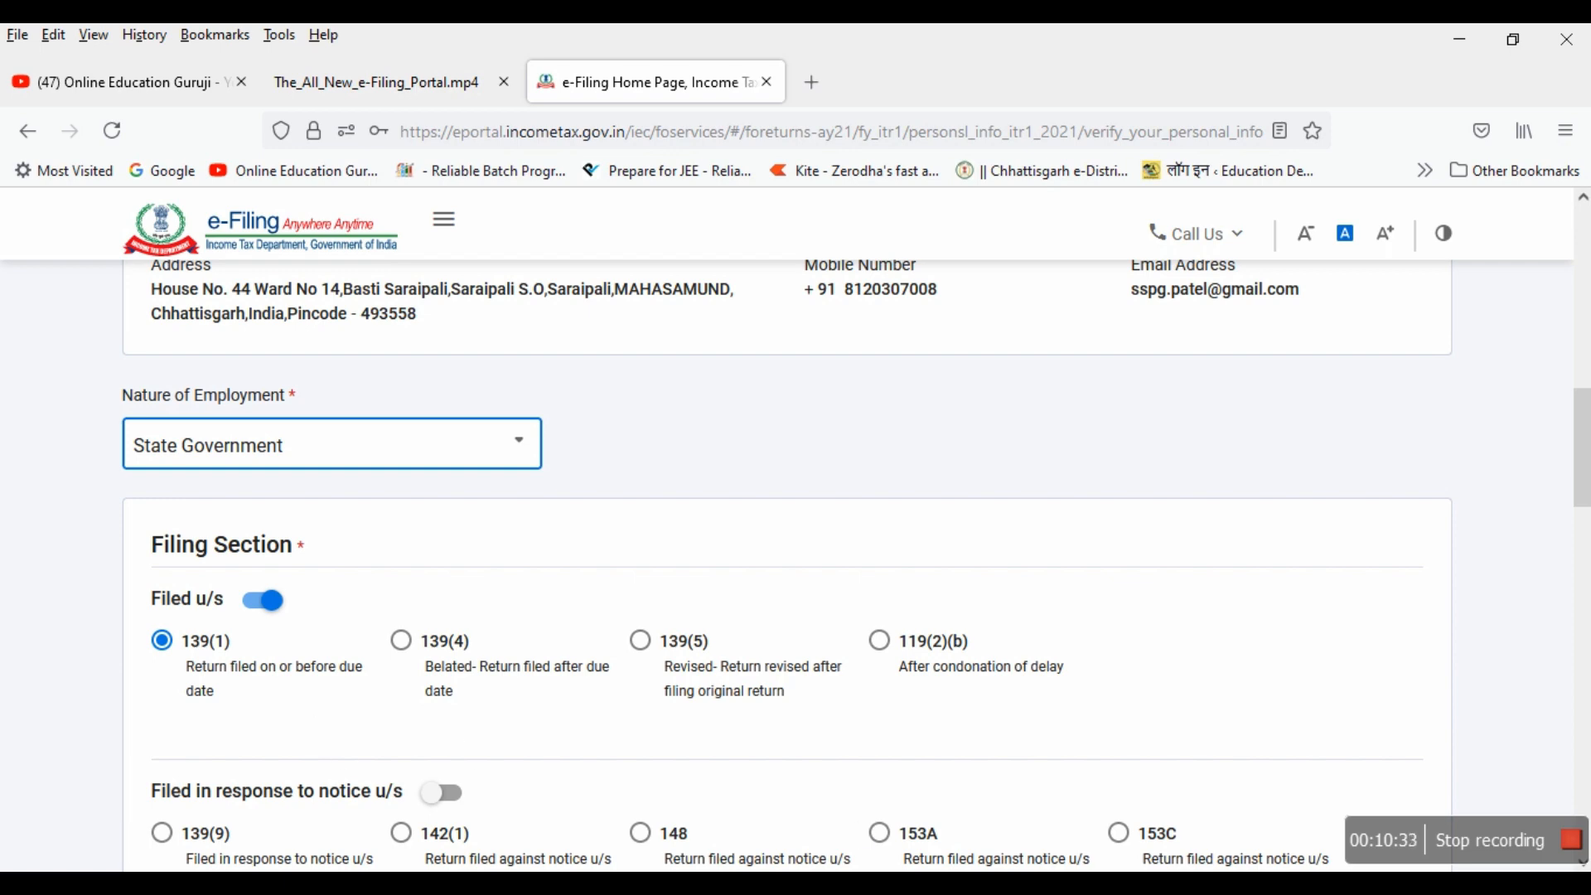
click(1127, 787)
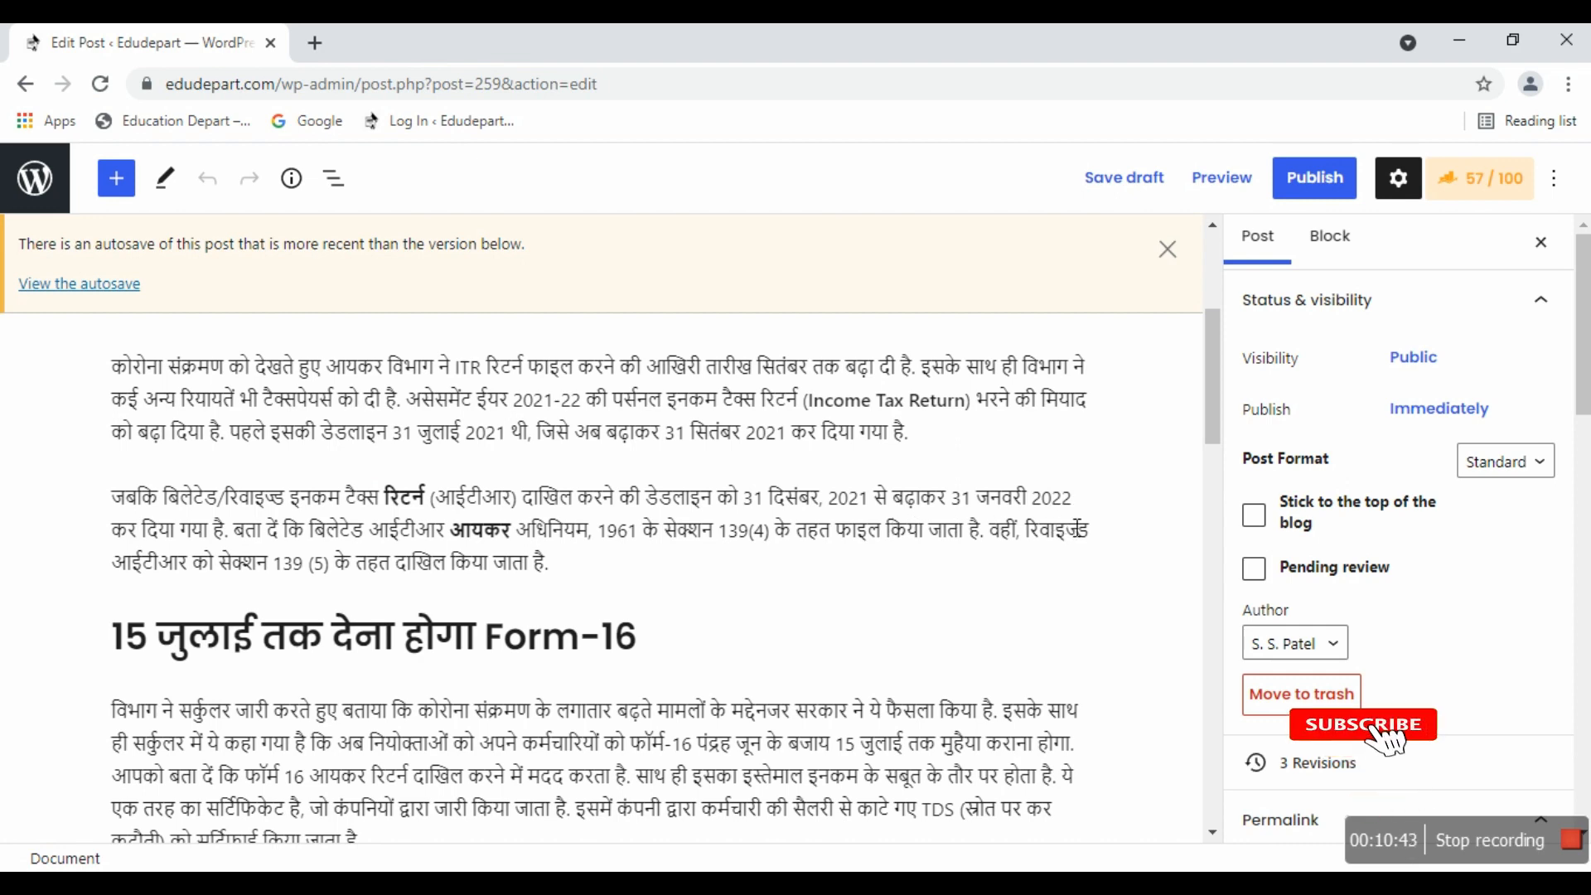
key(alt+Tab)
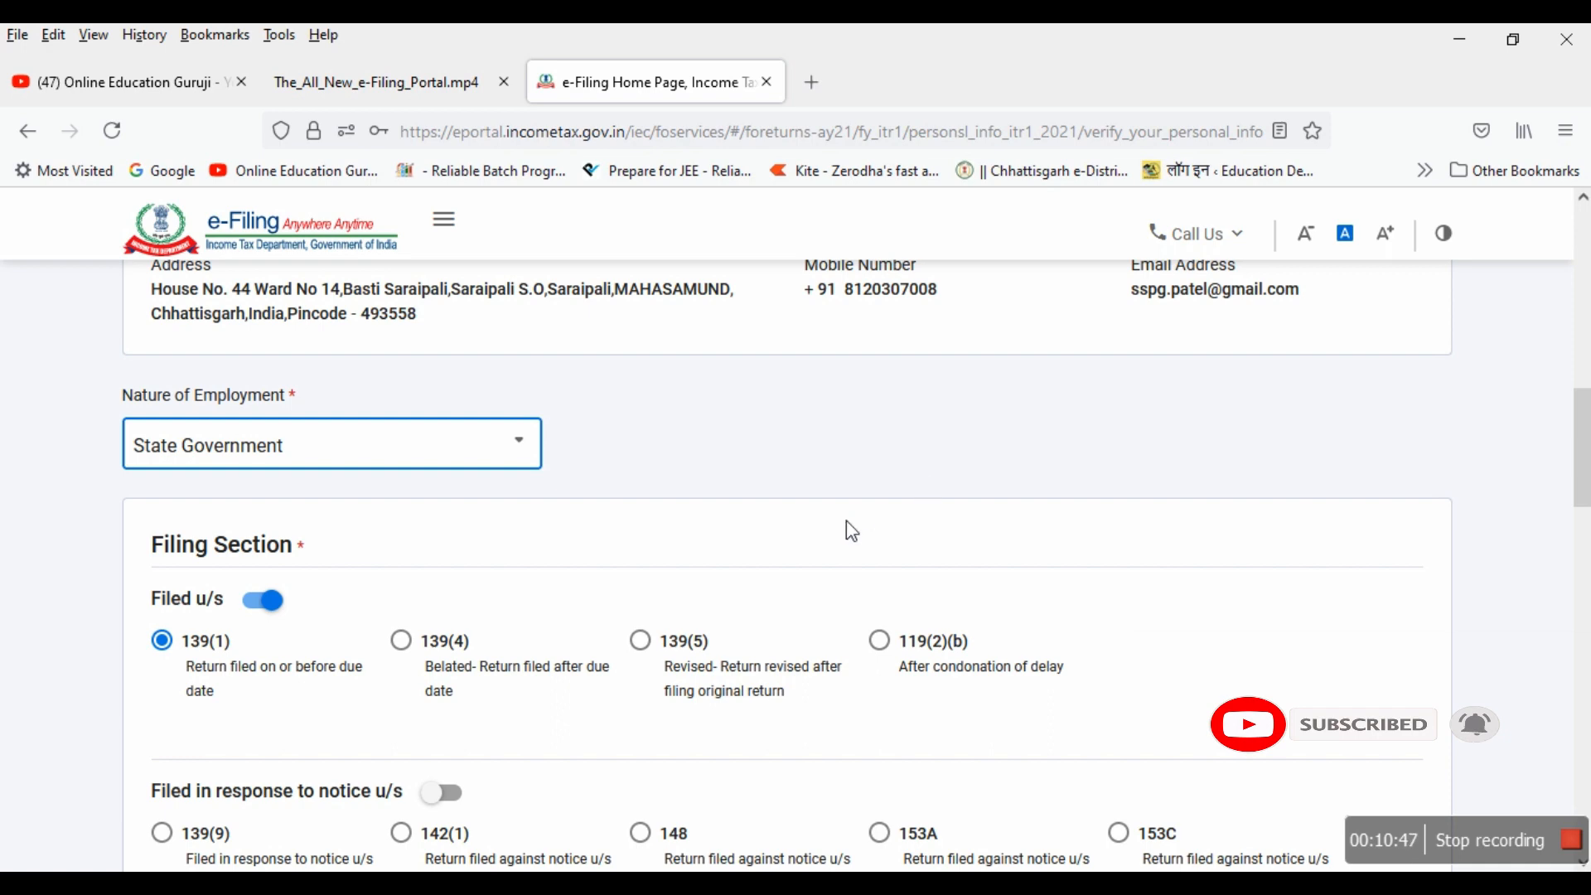
scroll(849, 539, down, 3)
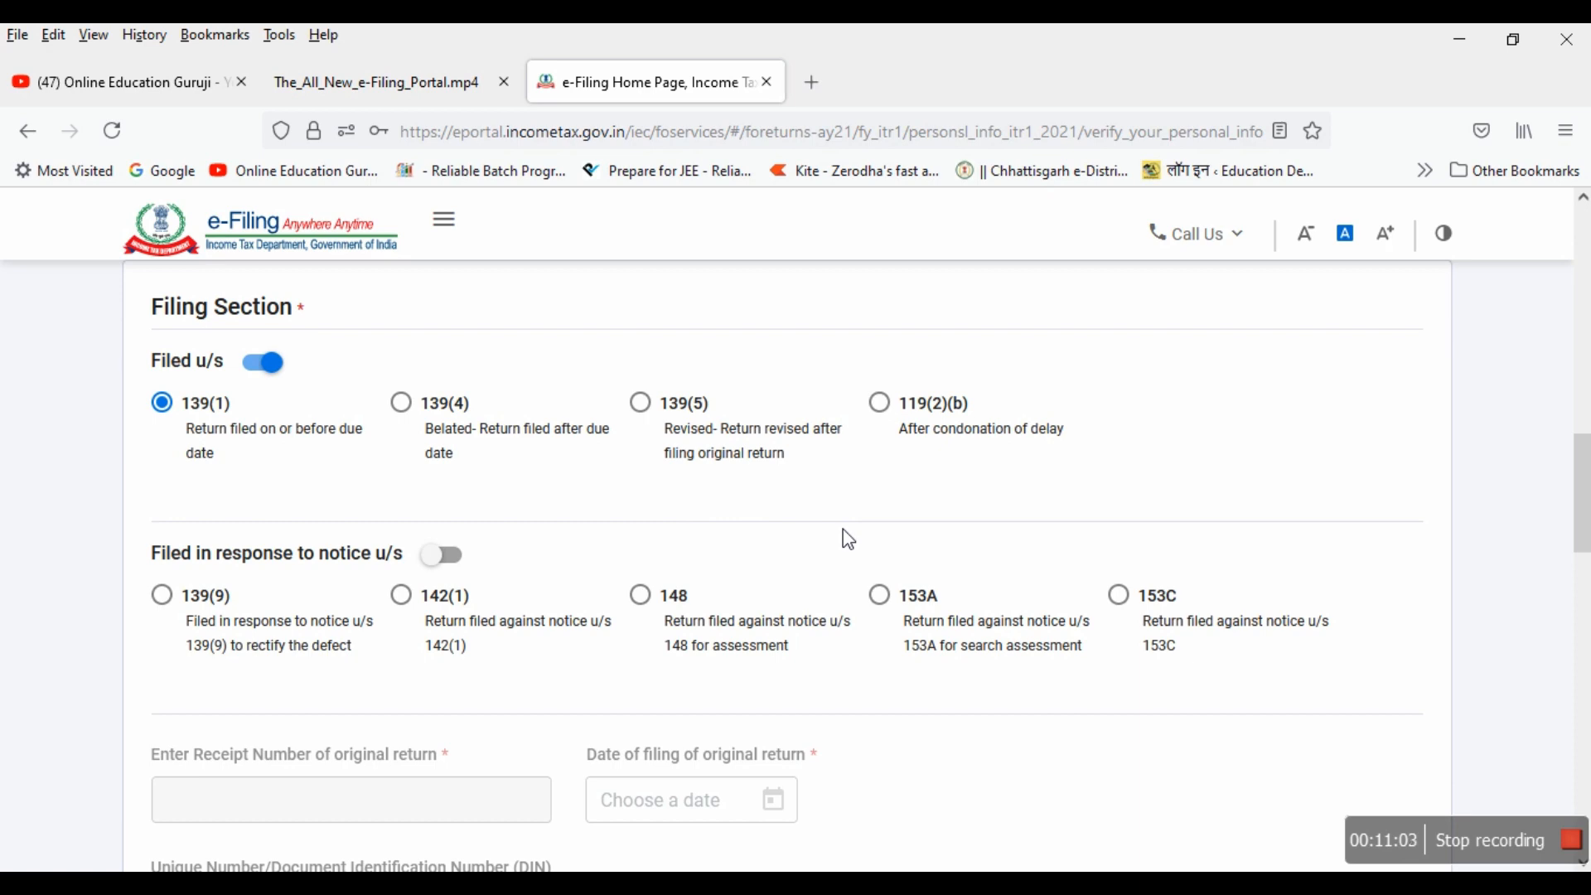
scroll(849, 538, down, 3)
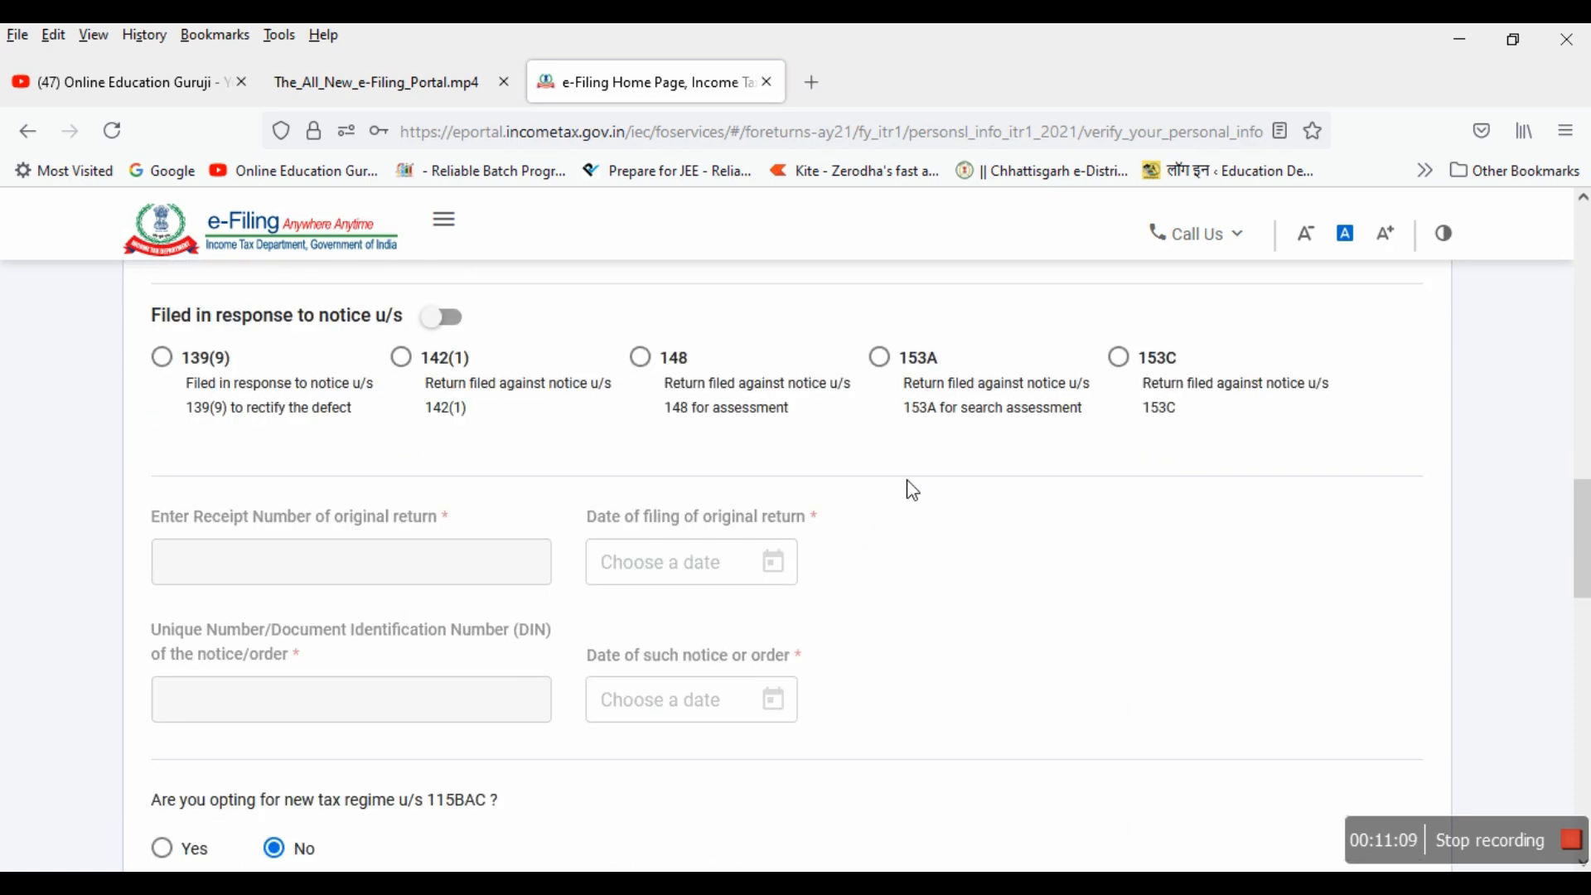
scroll(912, 489, down, 3)
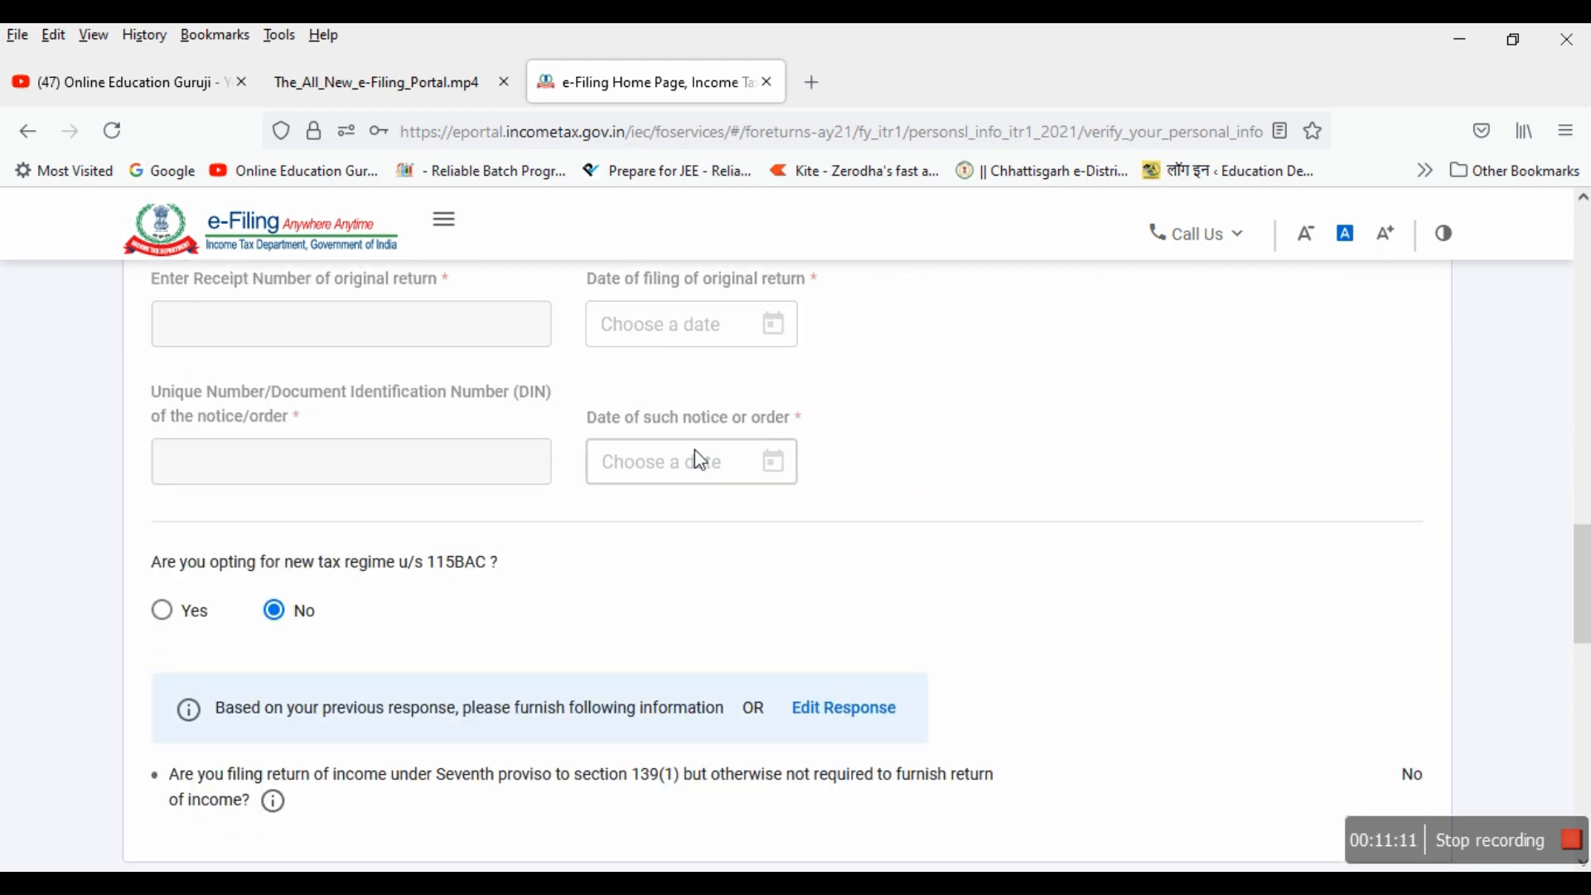
scroll(520, 518, down, 3)
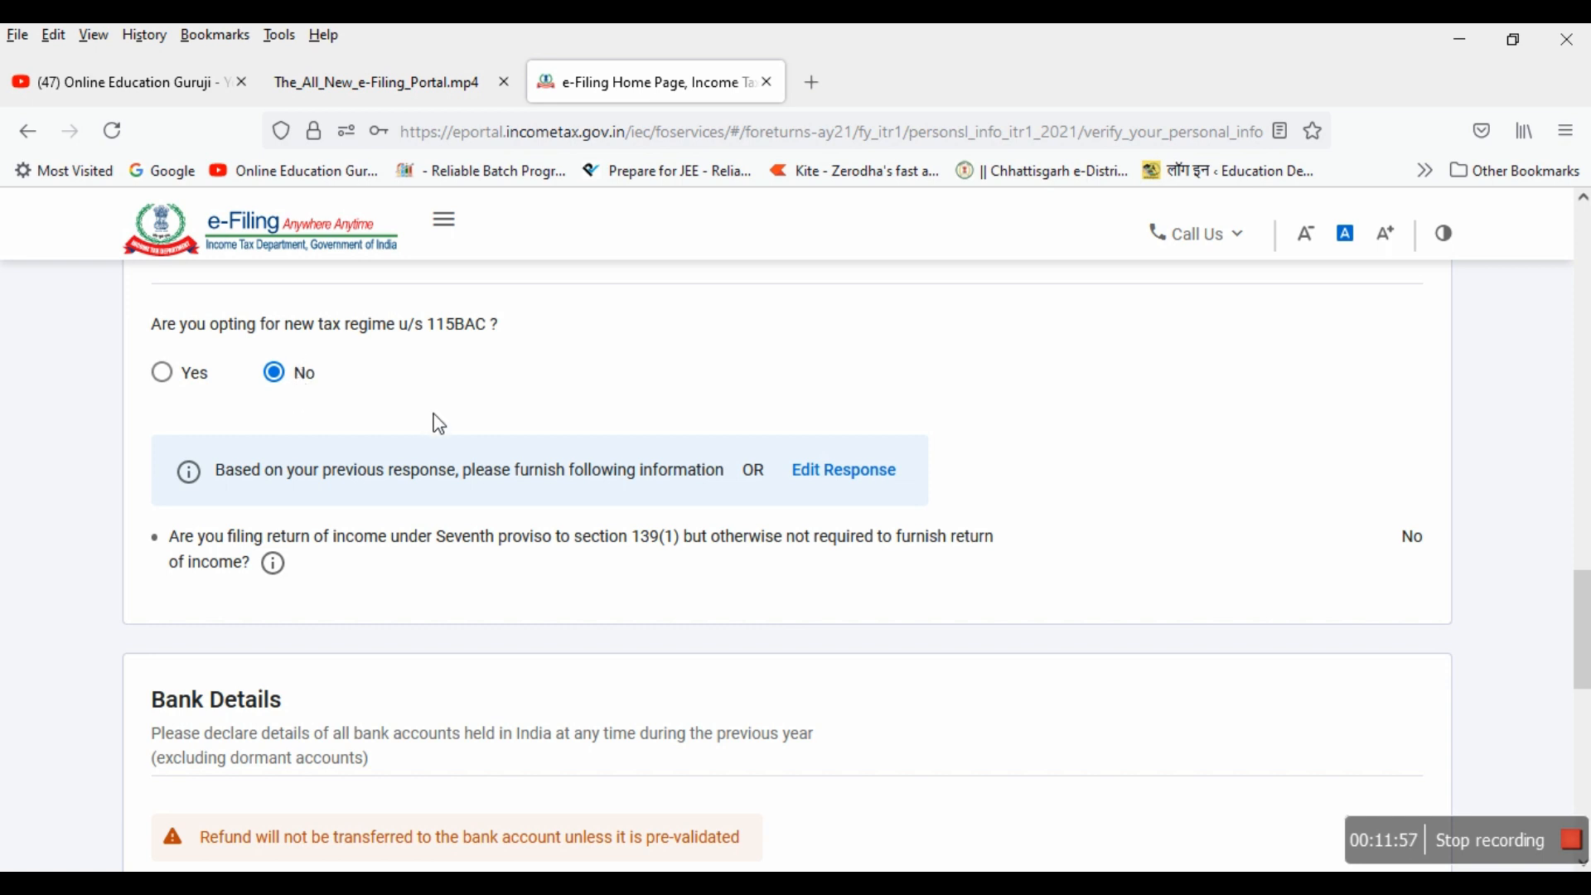
Step: Check the bank accounts and their refund selection in the bank details, and confirm the Personal Information section
scroll(434, 414, down, 5)
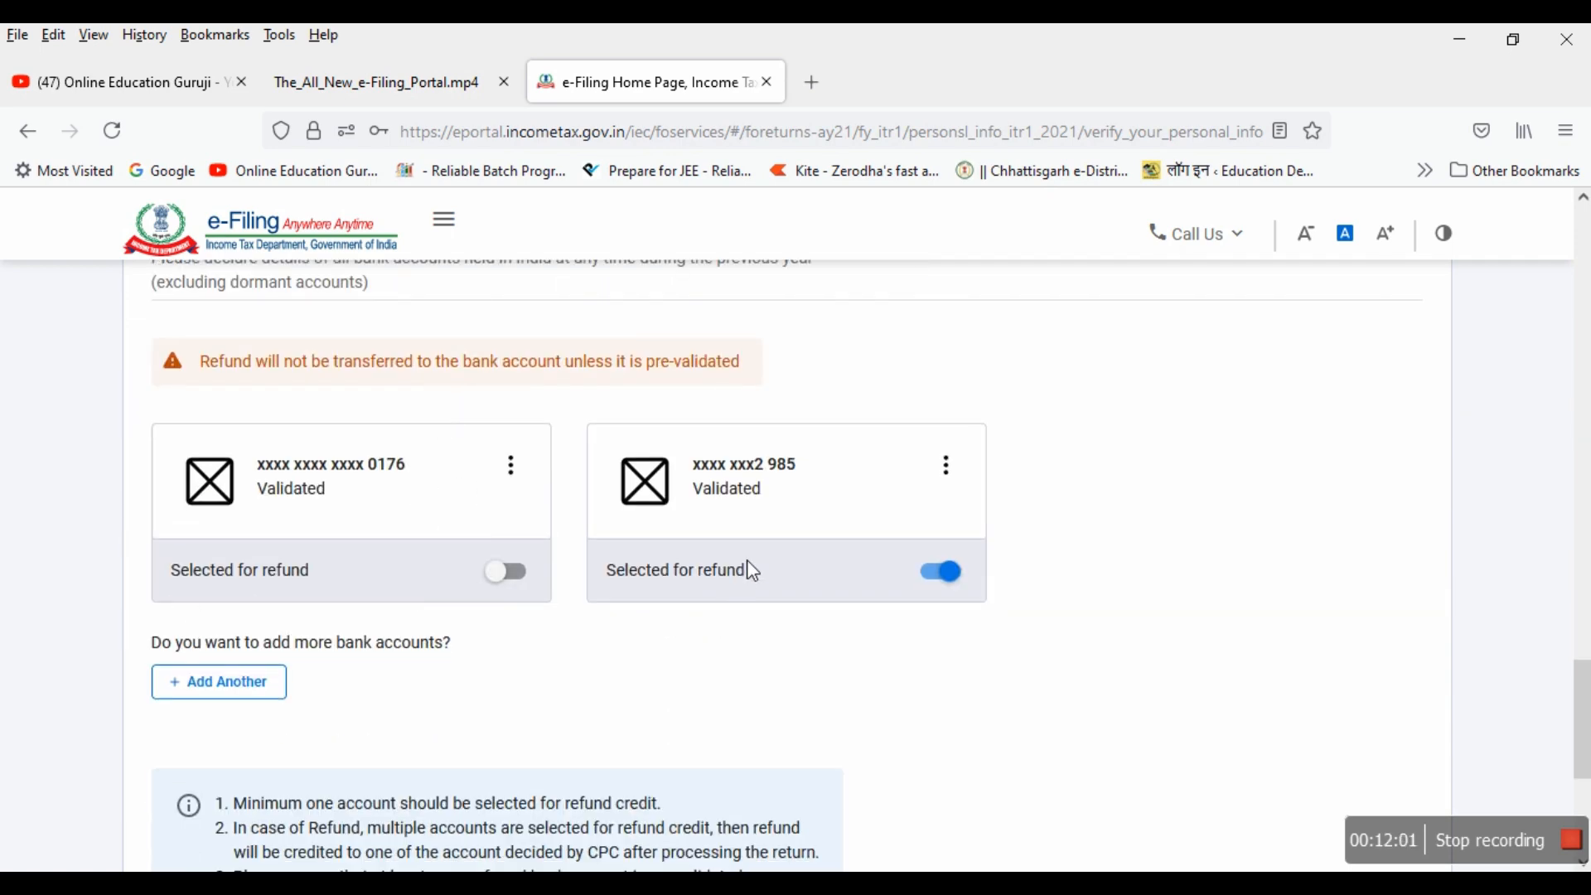
scroll(365, 483, up, 3)
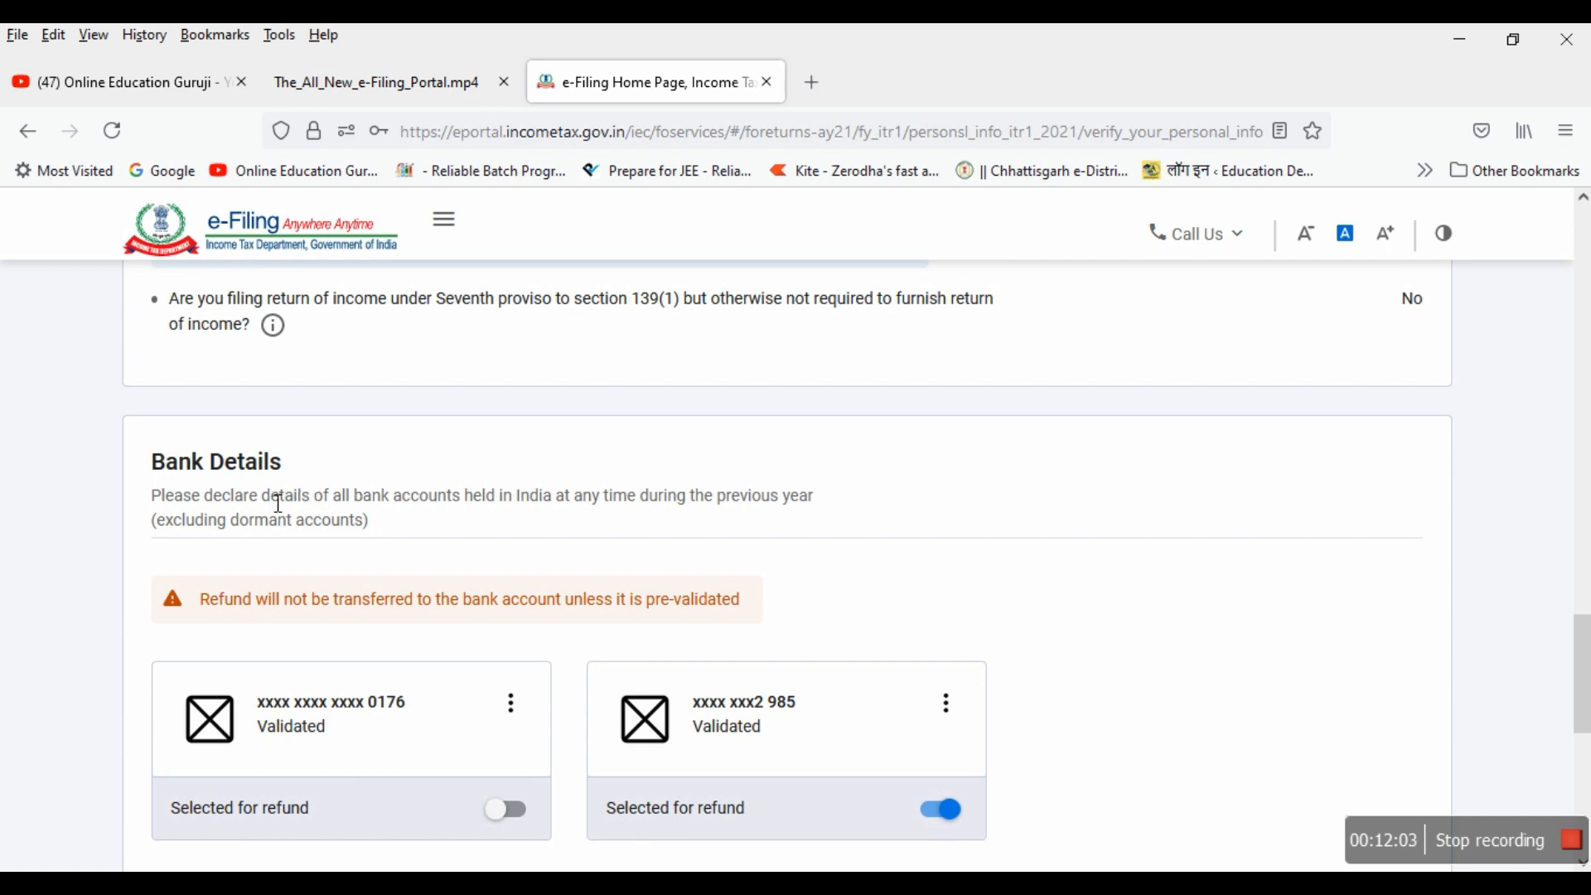
scroll(745, 699, down, 3)
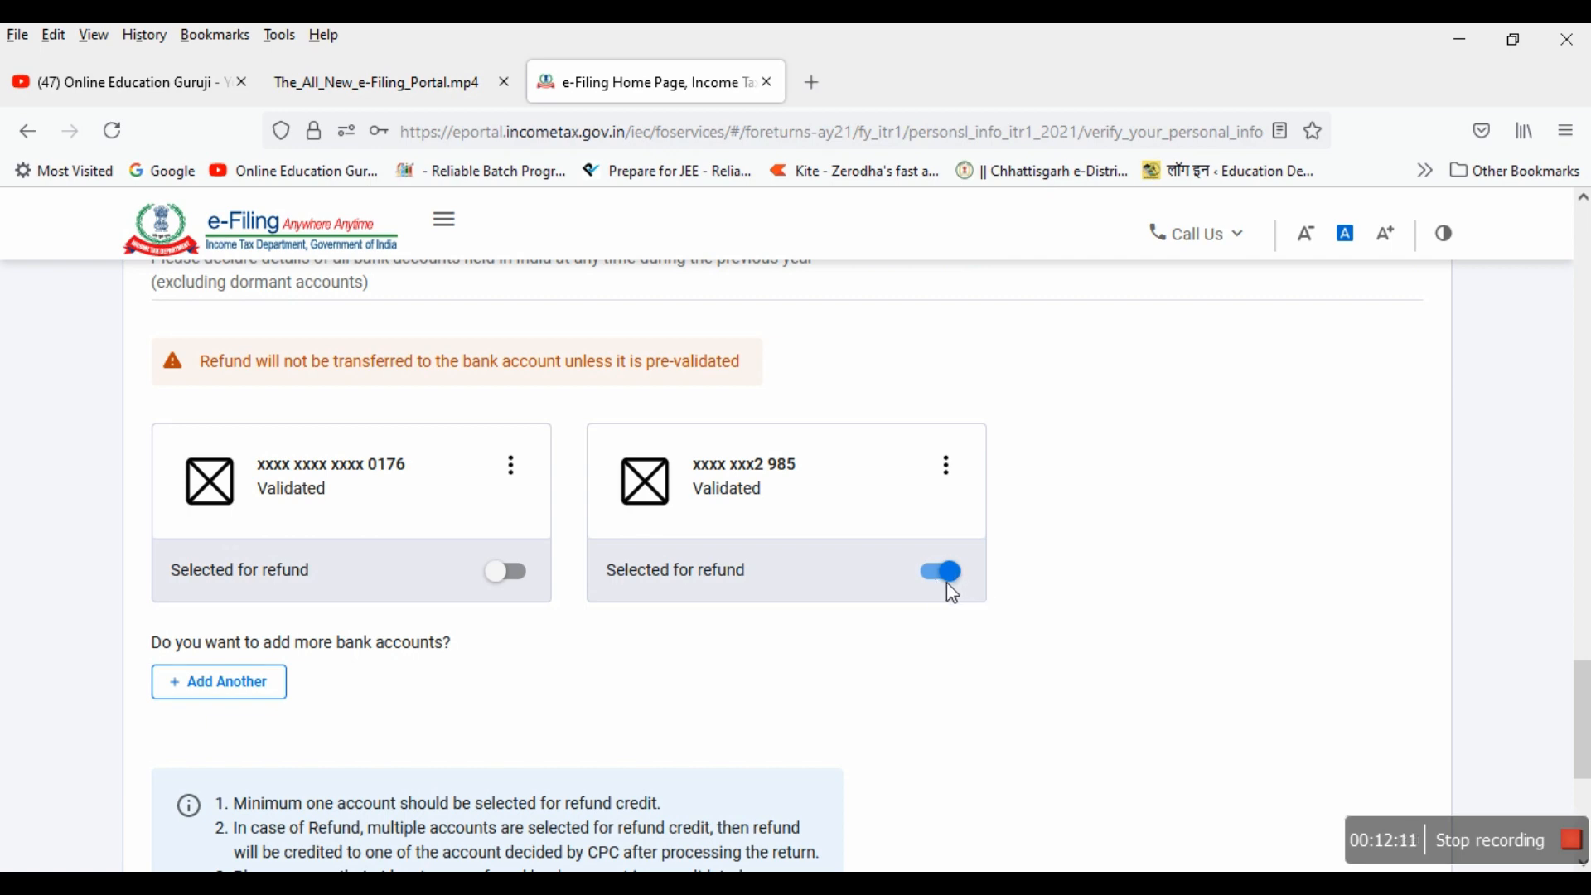
scroll(930, 623, down, 4)
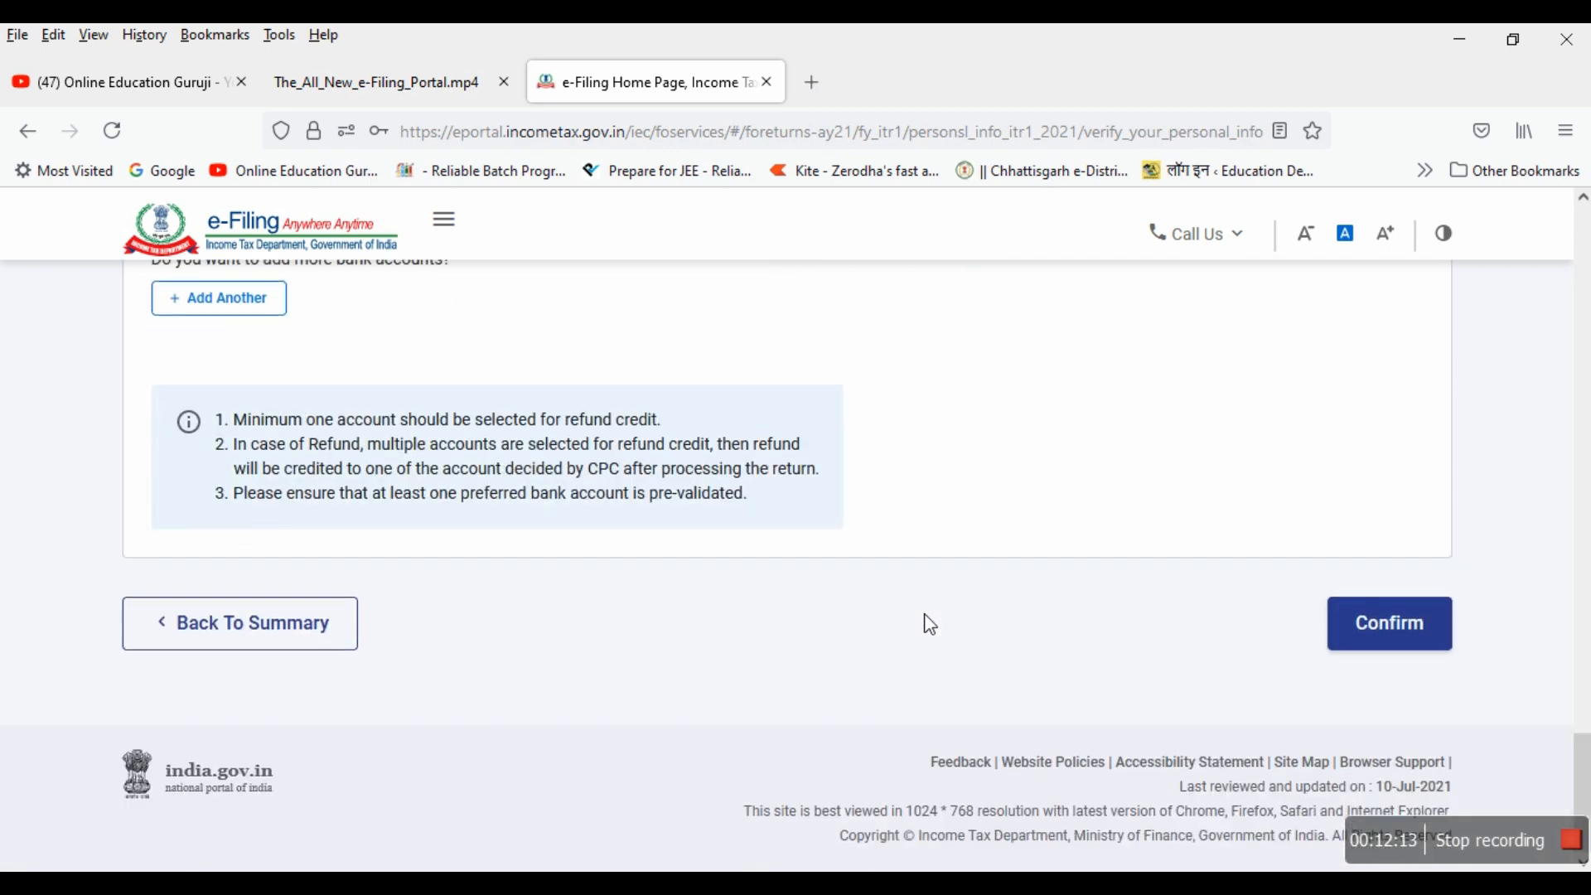
click(1409, 631)
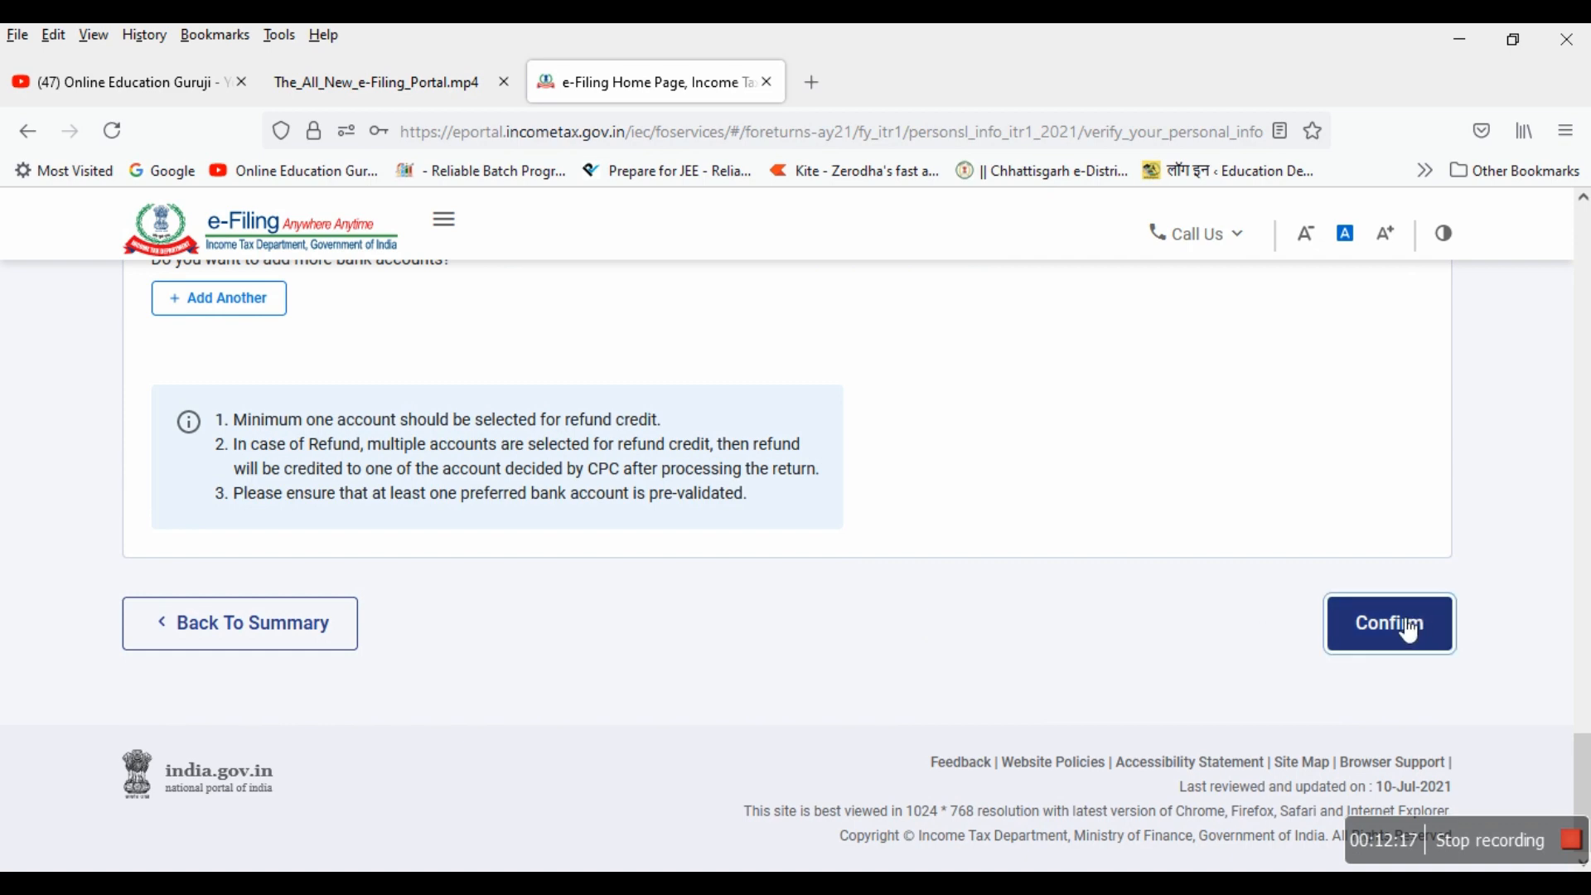
Step: Open the Gross Total Income section and skip the salary exemption questions, confirming the skip
scroll(1207, 571, down, 5)
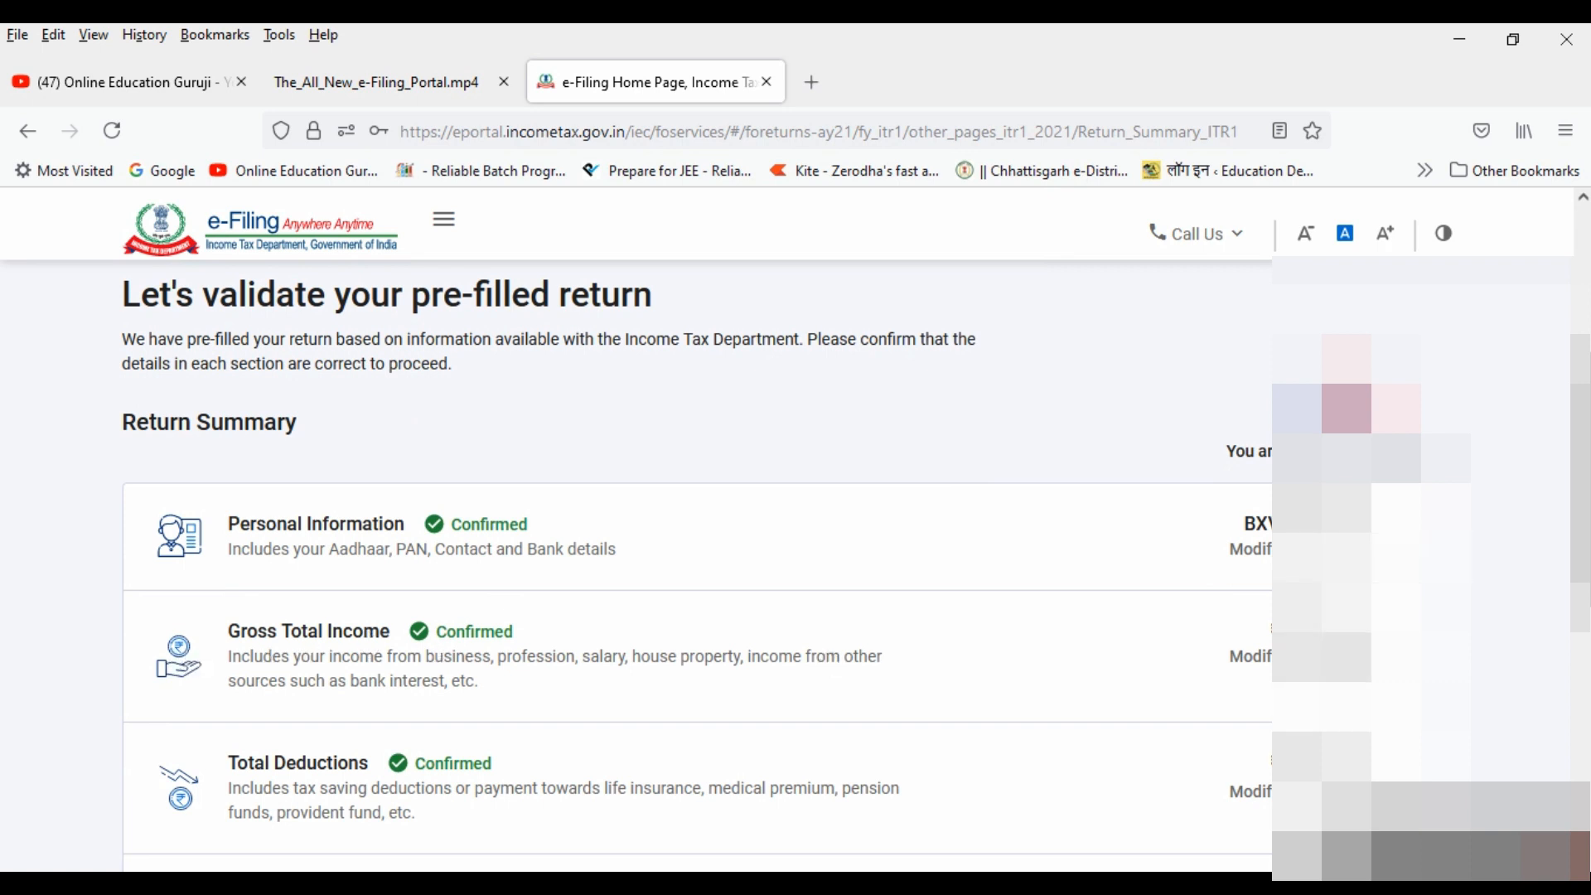
click(1249, 656)
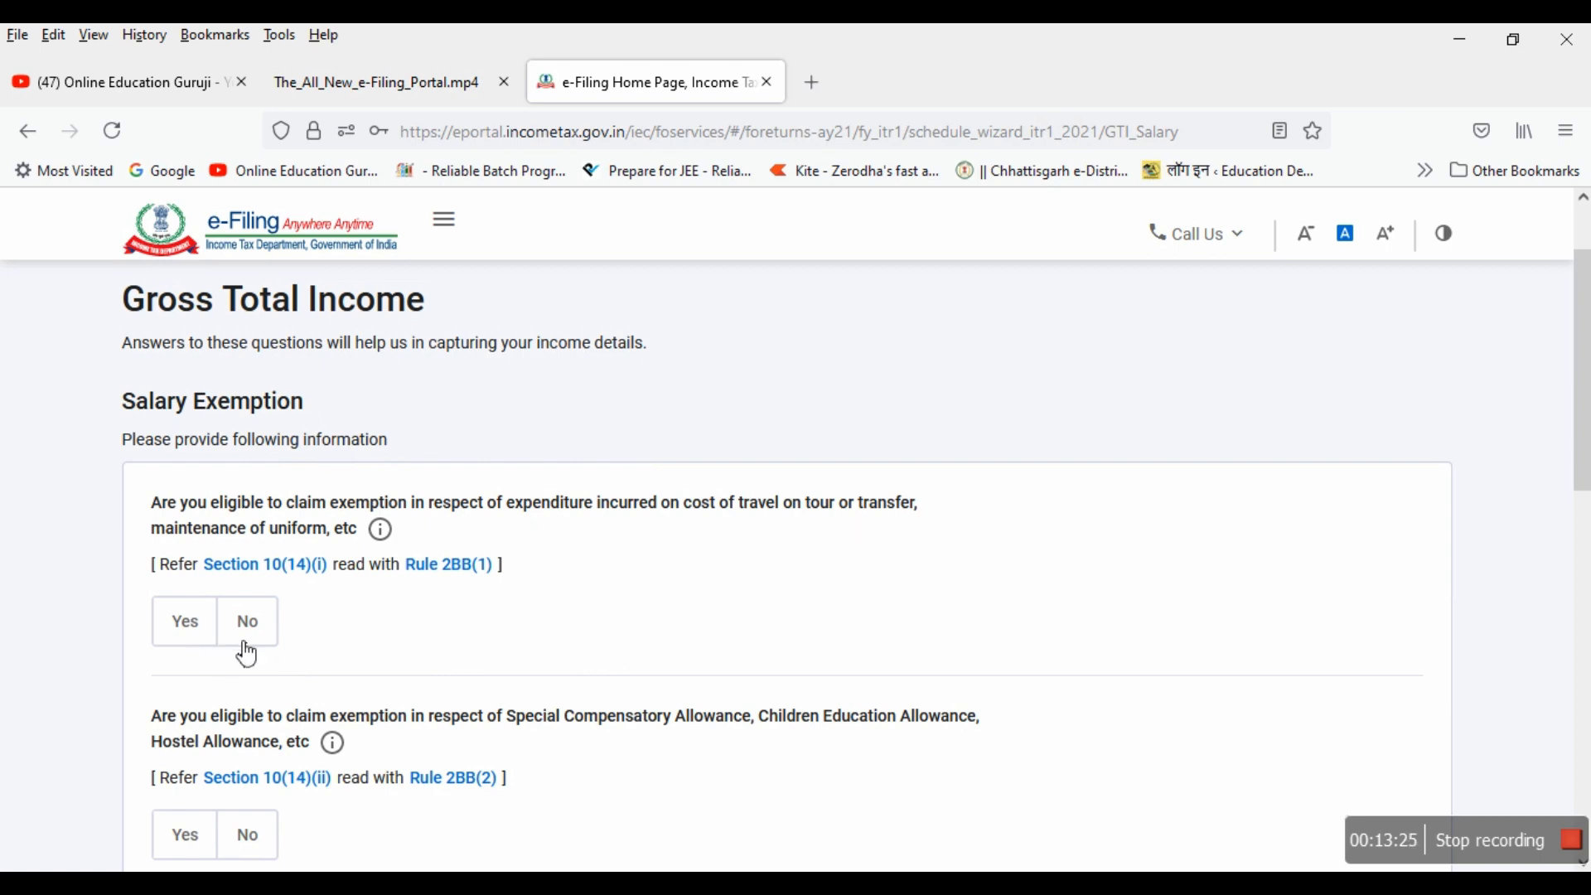
scroll(458, 640, down, 10)
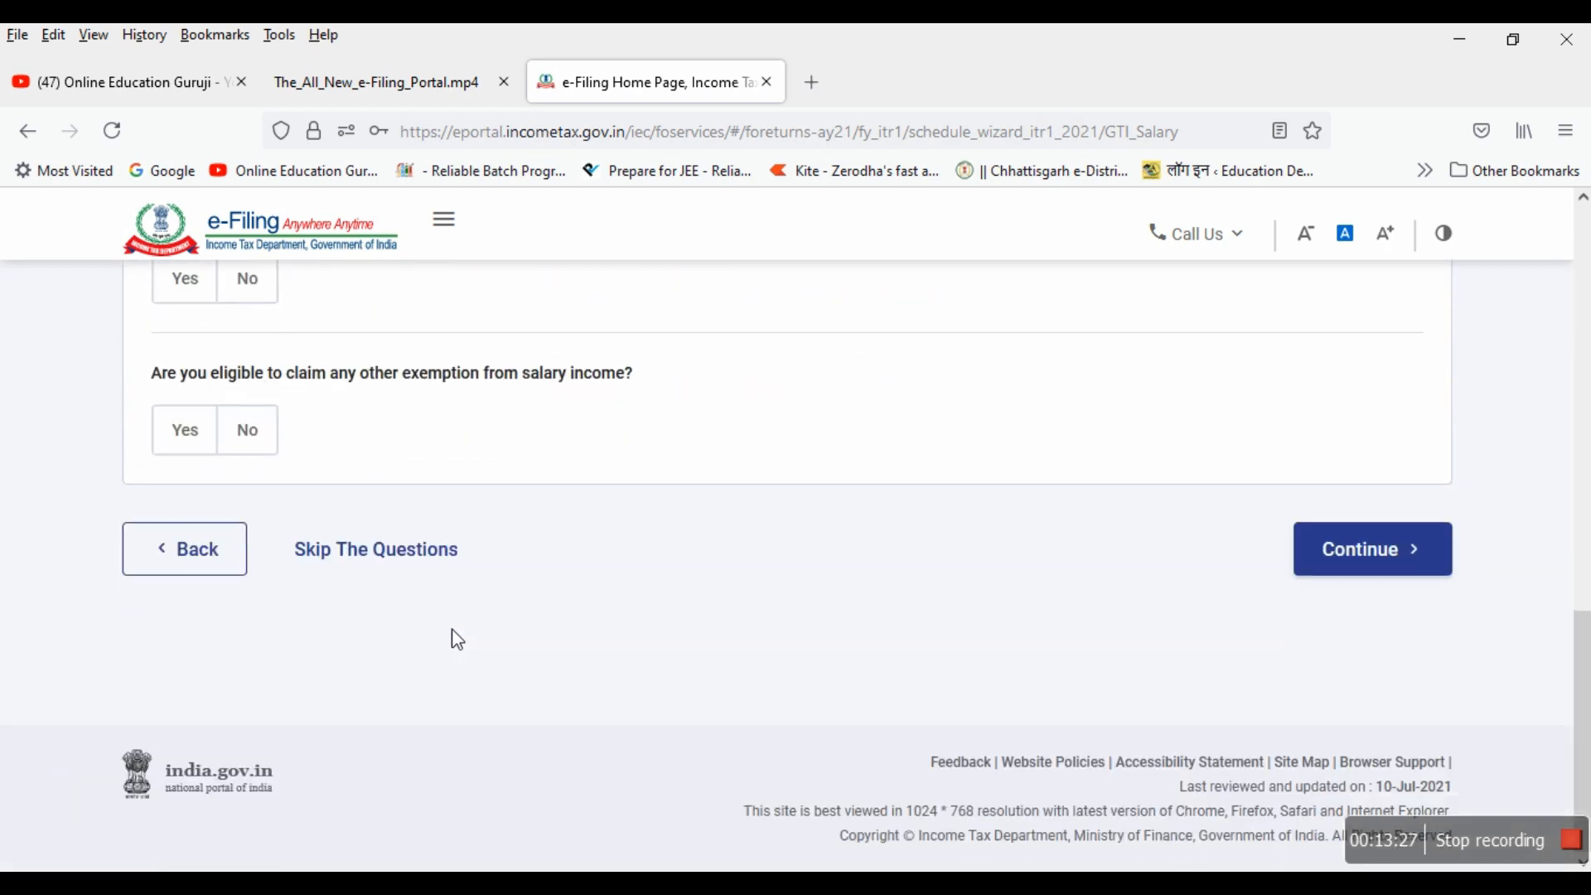
scroll(724, 489, up, 8)
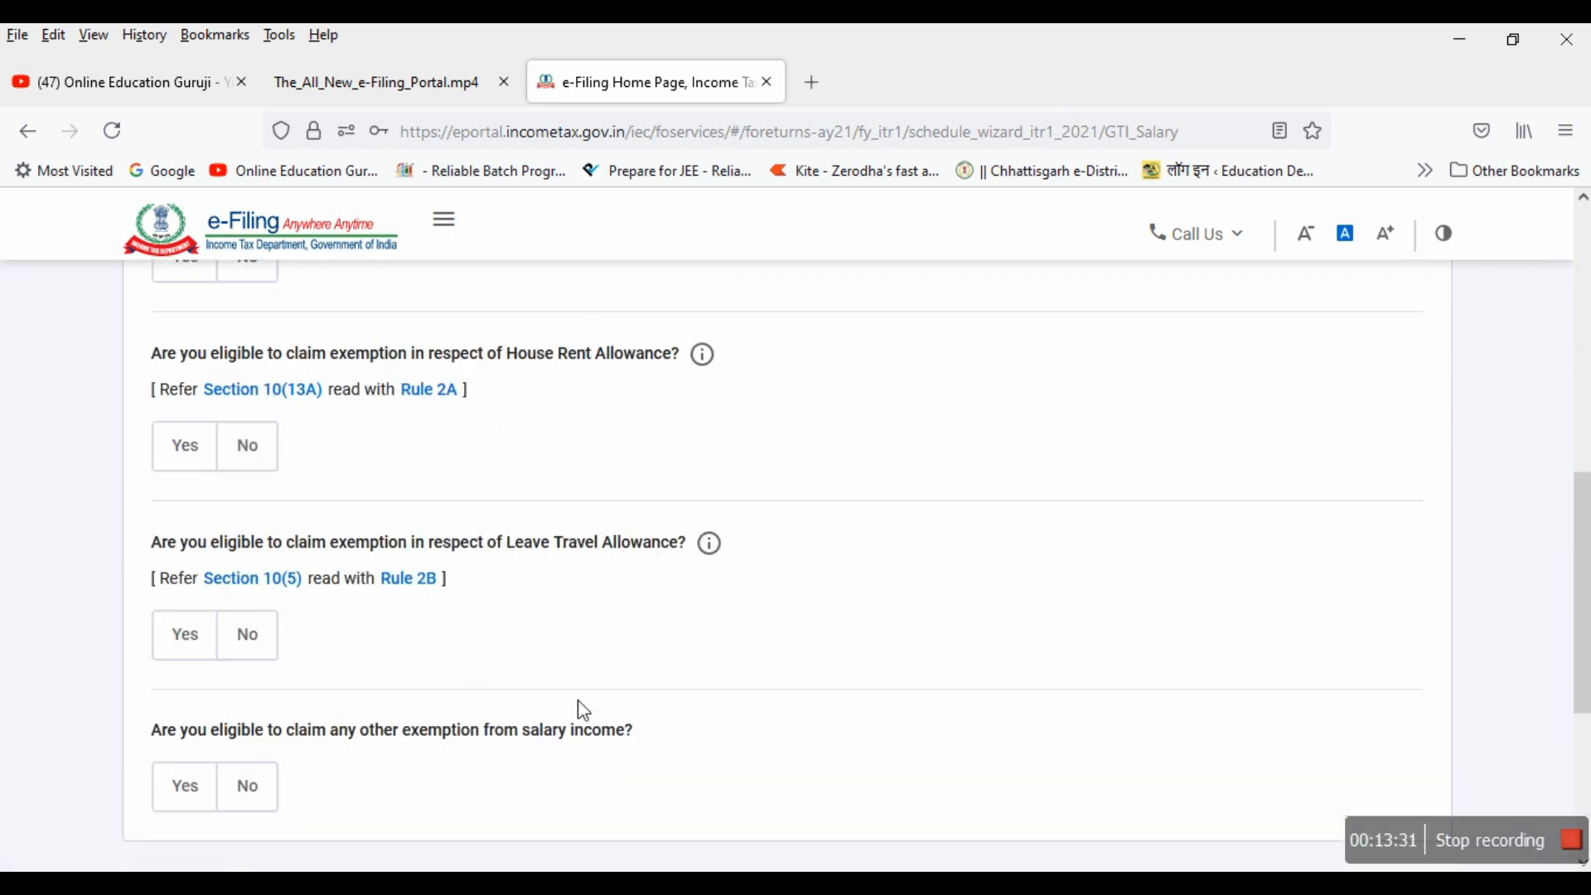
scroll(663, 613, down, 5)
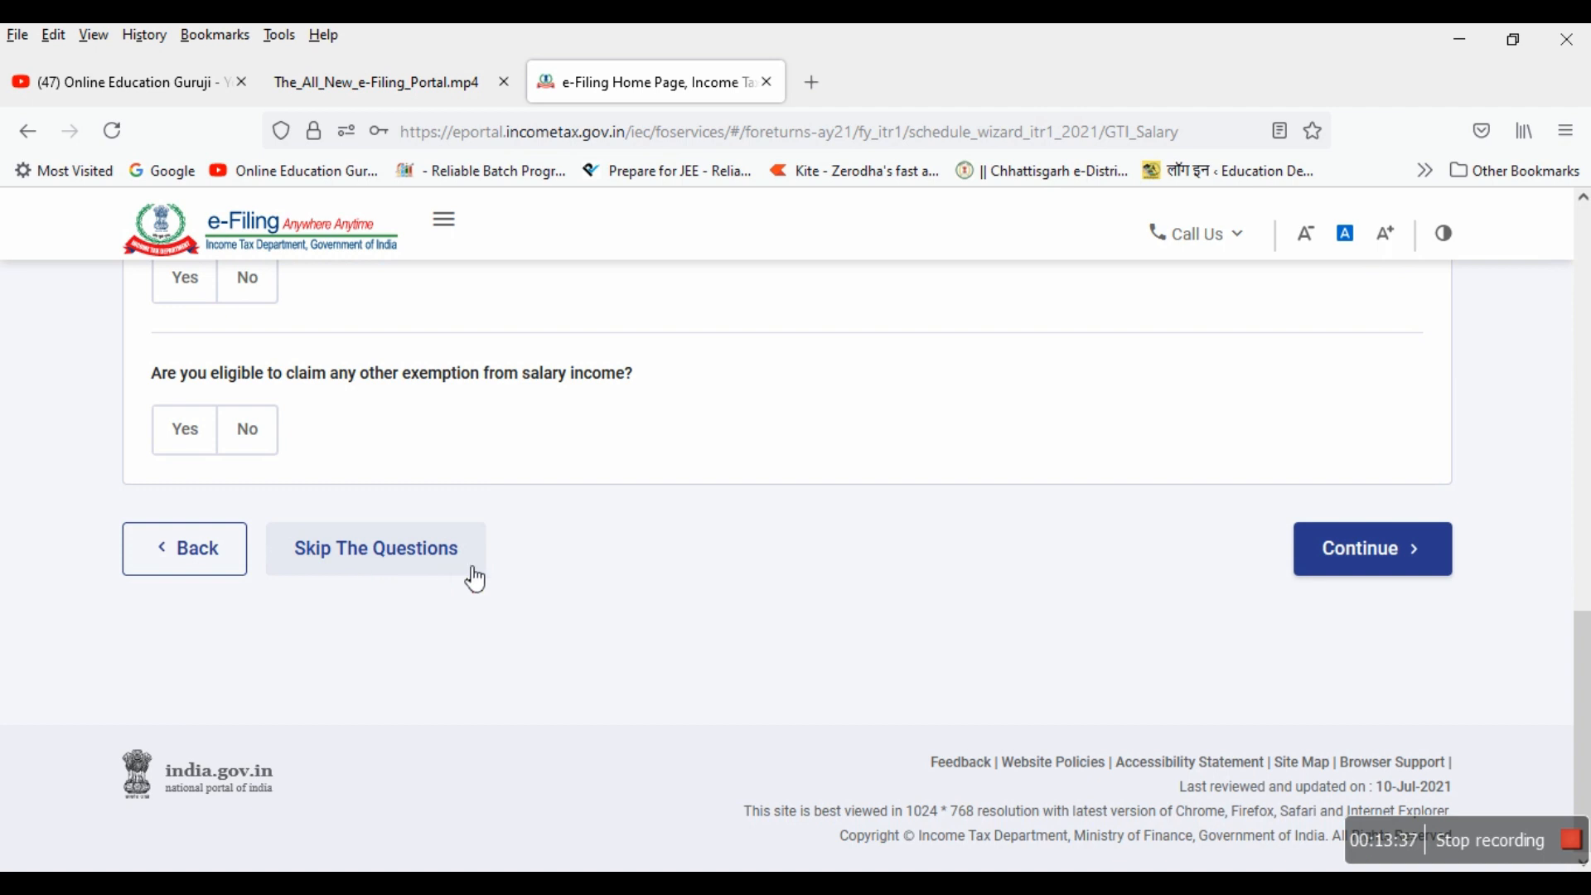
click(403, 557)
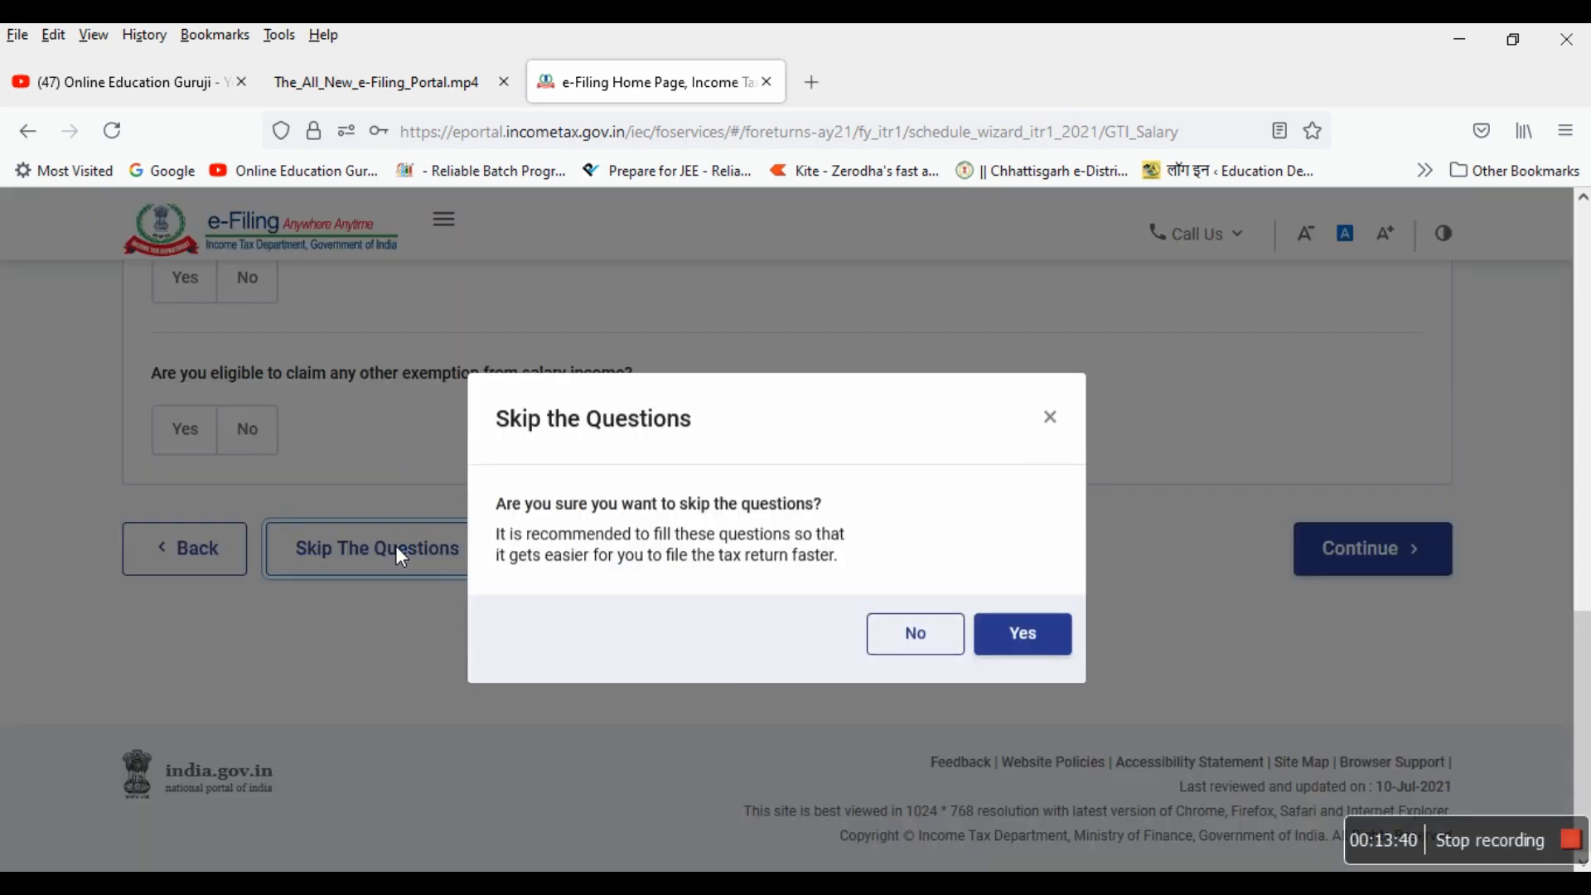
click(1030, 640)
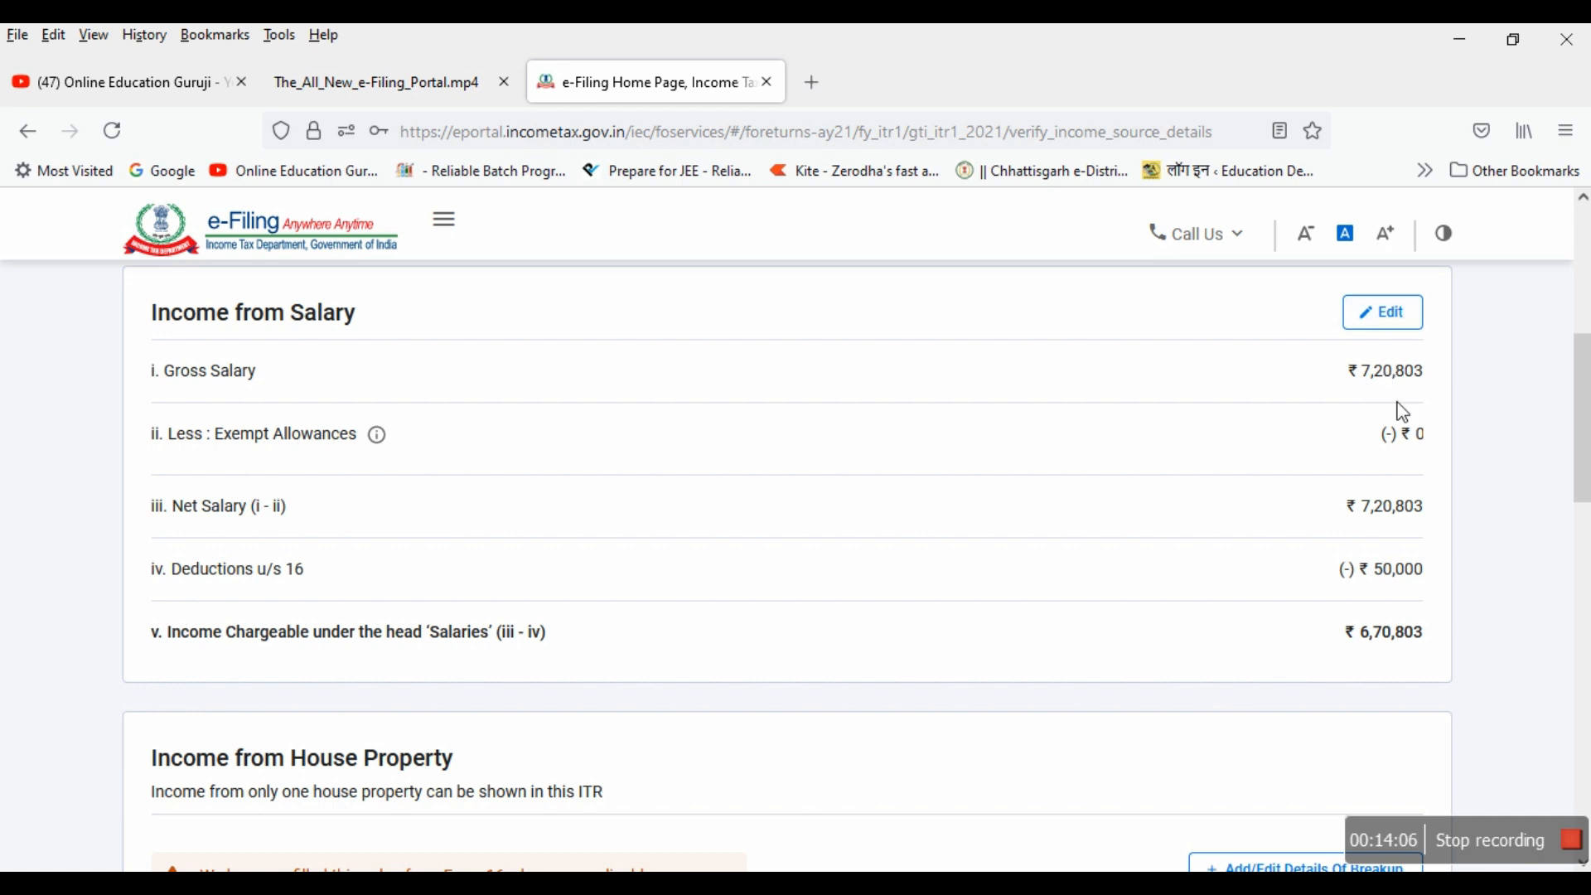
Step: Open Income from Salary for editing and check the salary, perquisites and profit in lieu of salary amounts under section 17
click(1404, 317)
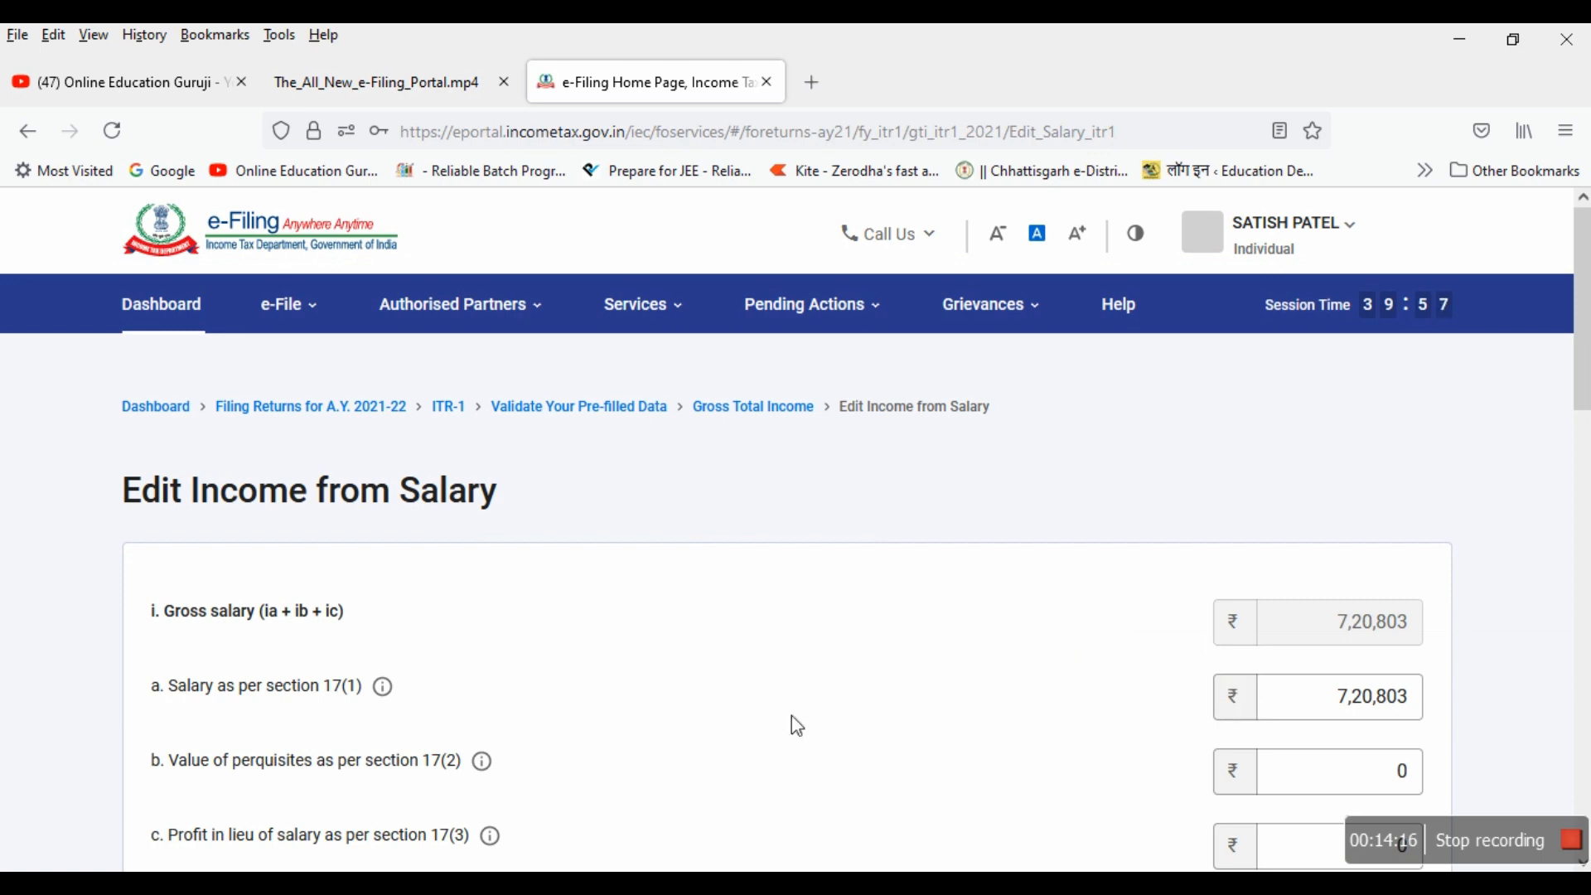
scroll(638, 704, down, 2)
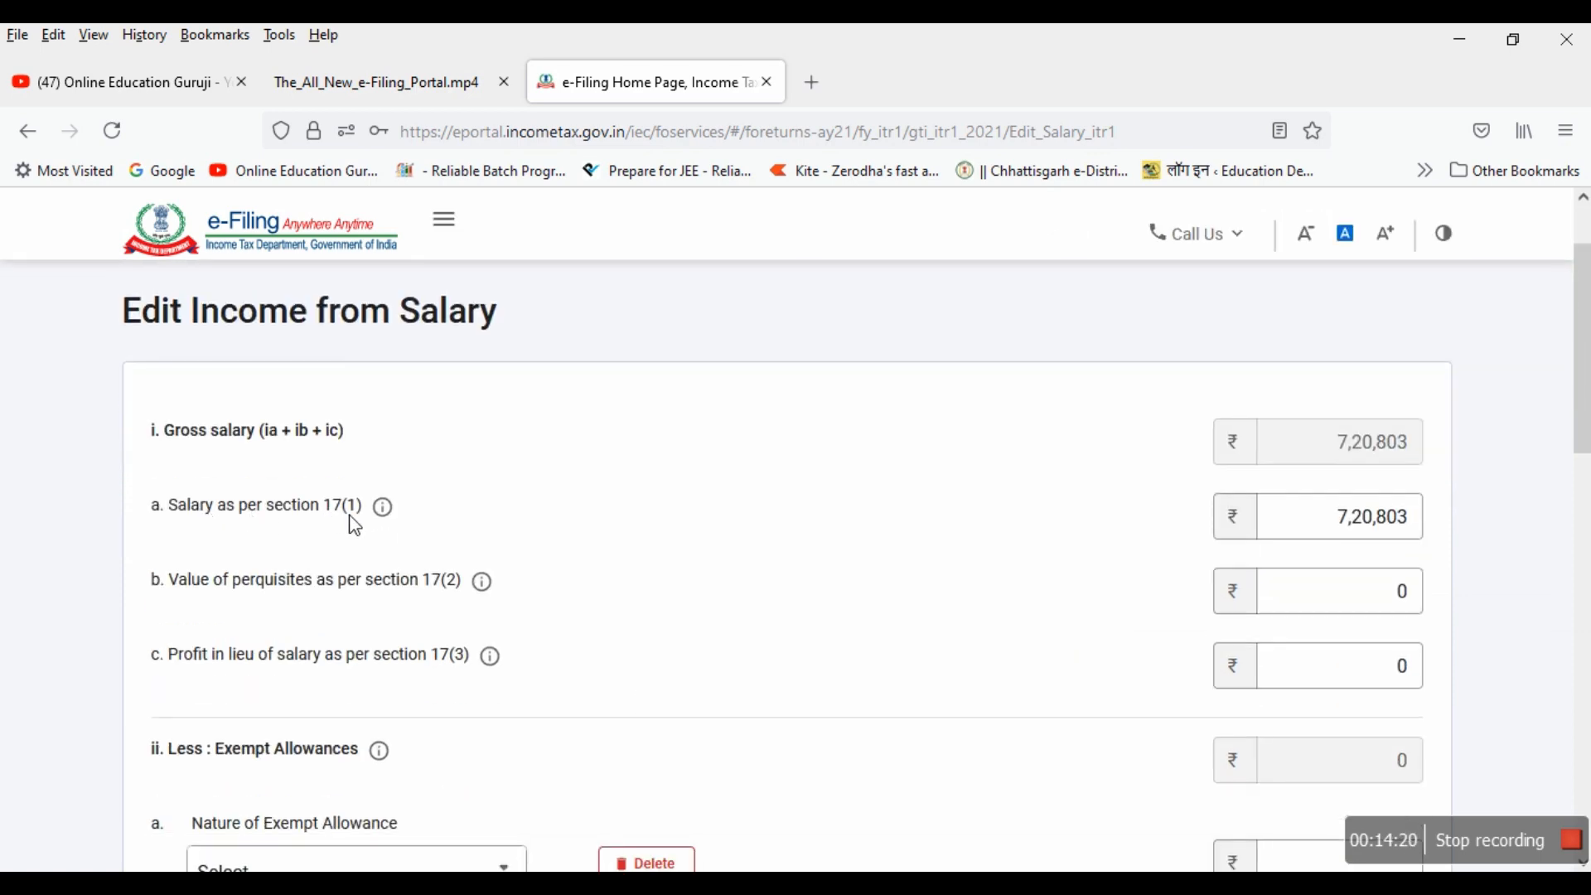
drag(1342, 519, 1438, 515)
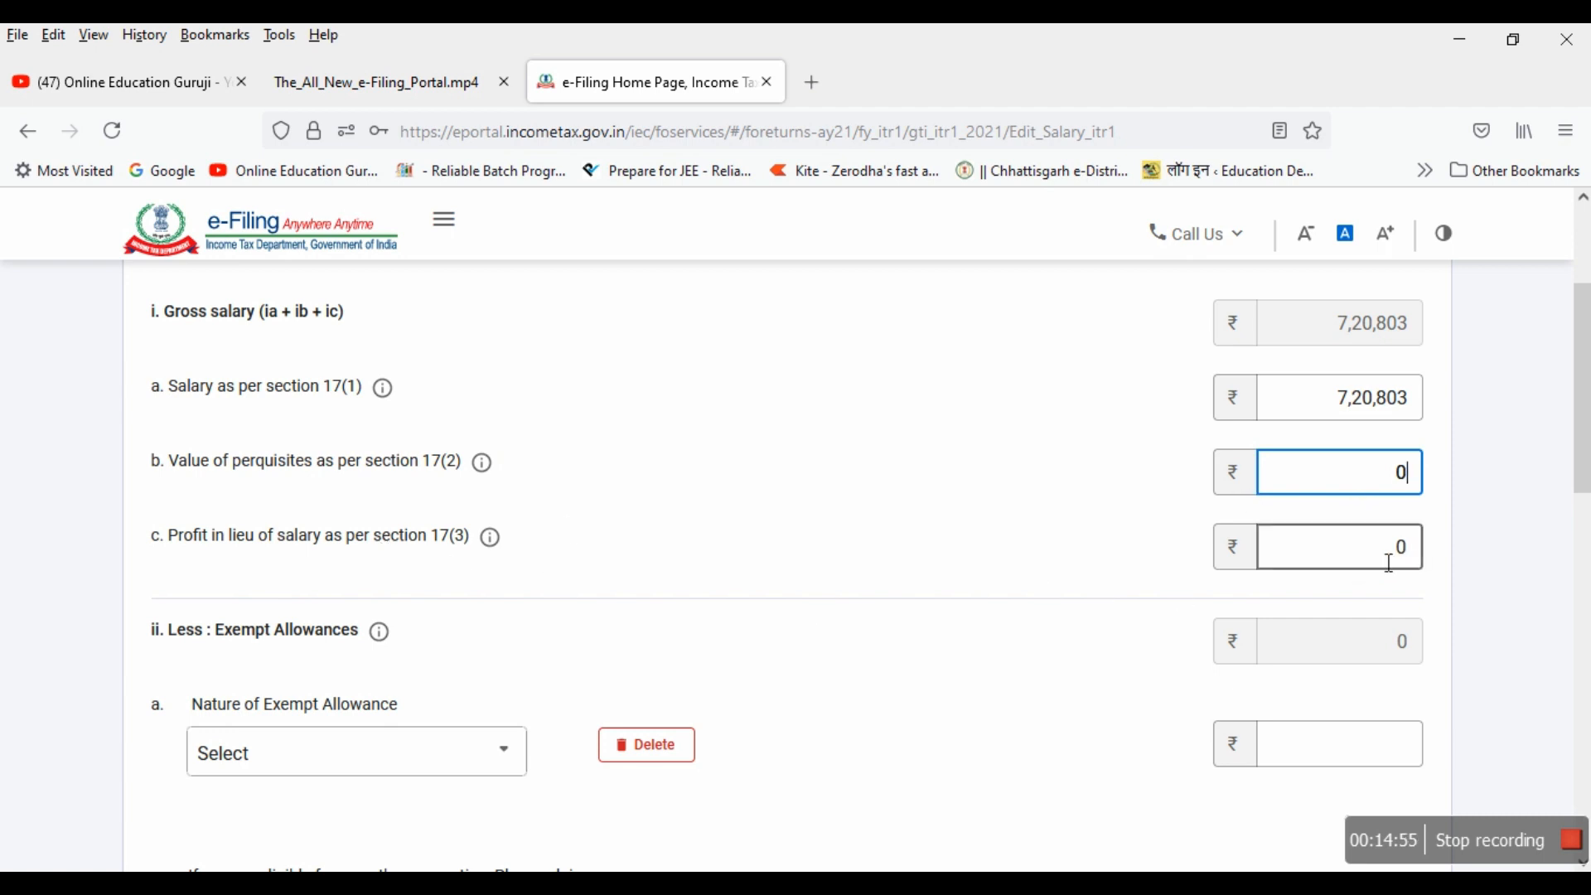
click(936, 549)
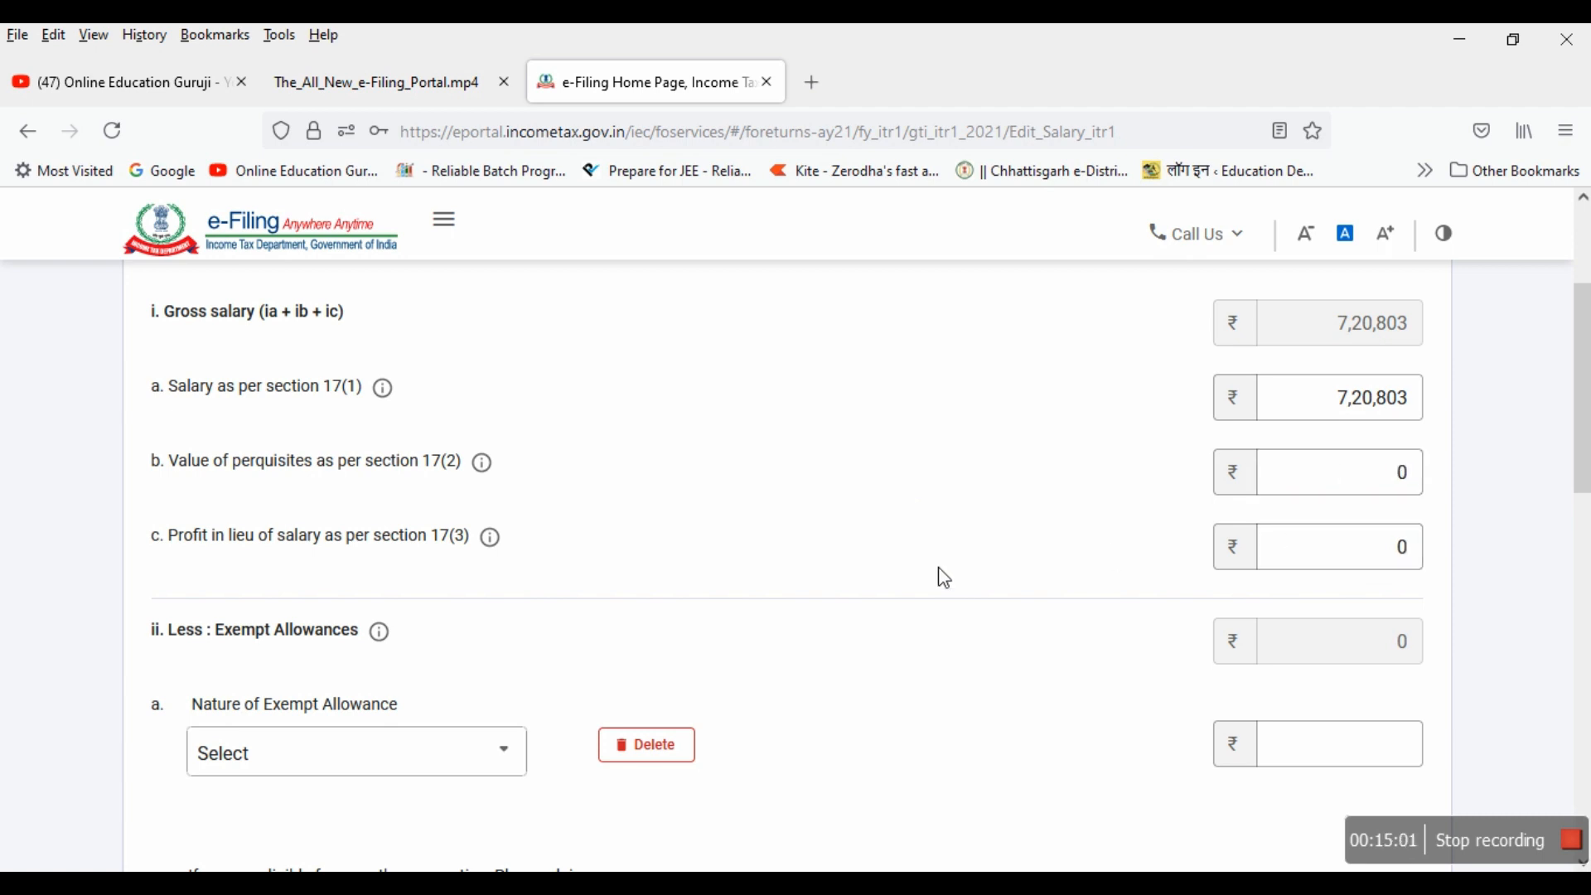
Step: Look through the available natures of exempt allowance and their amount field without choosing one
scroll(944, 578, down, 5)
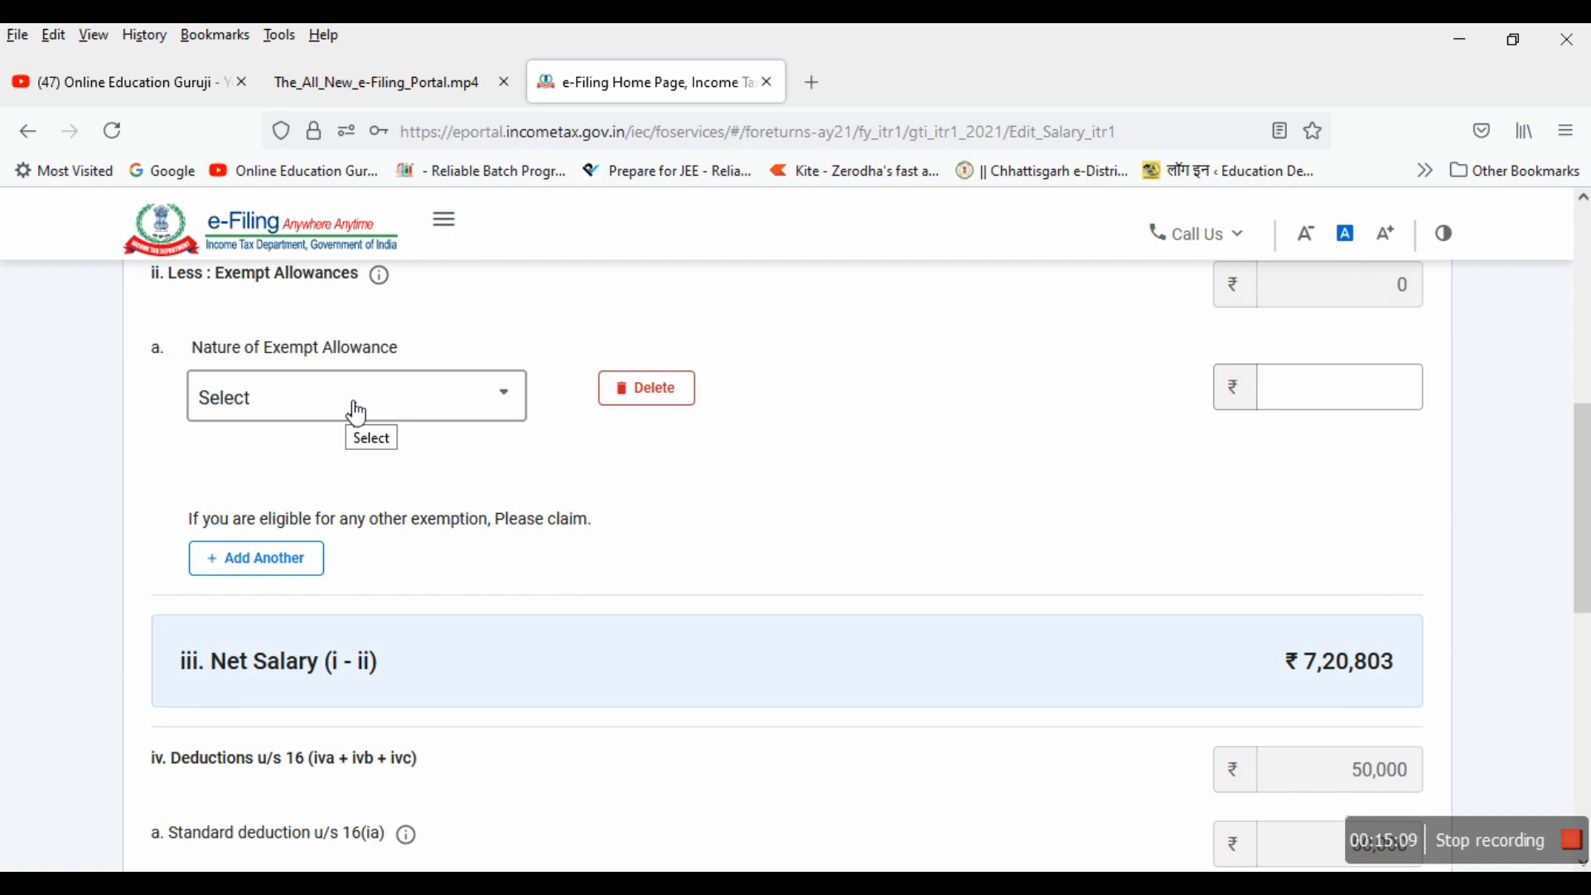
click(508, 402)
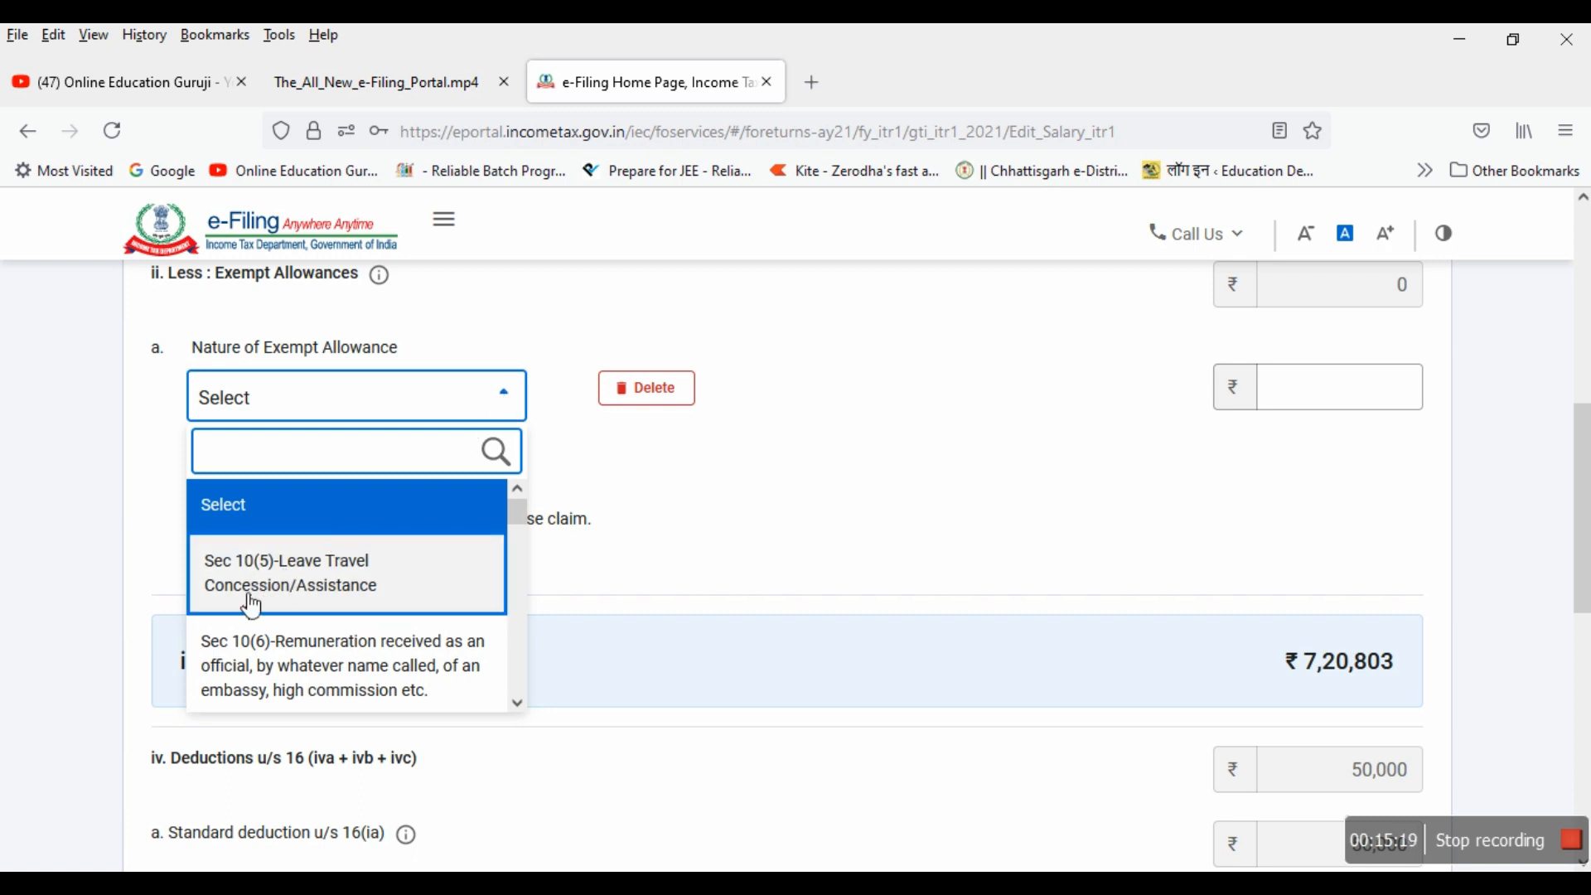
scroll(340, 610, down, 2)
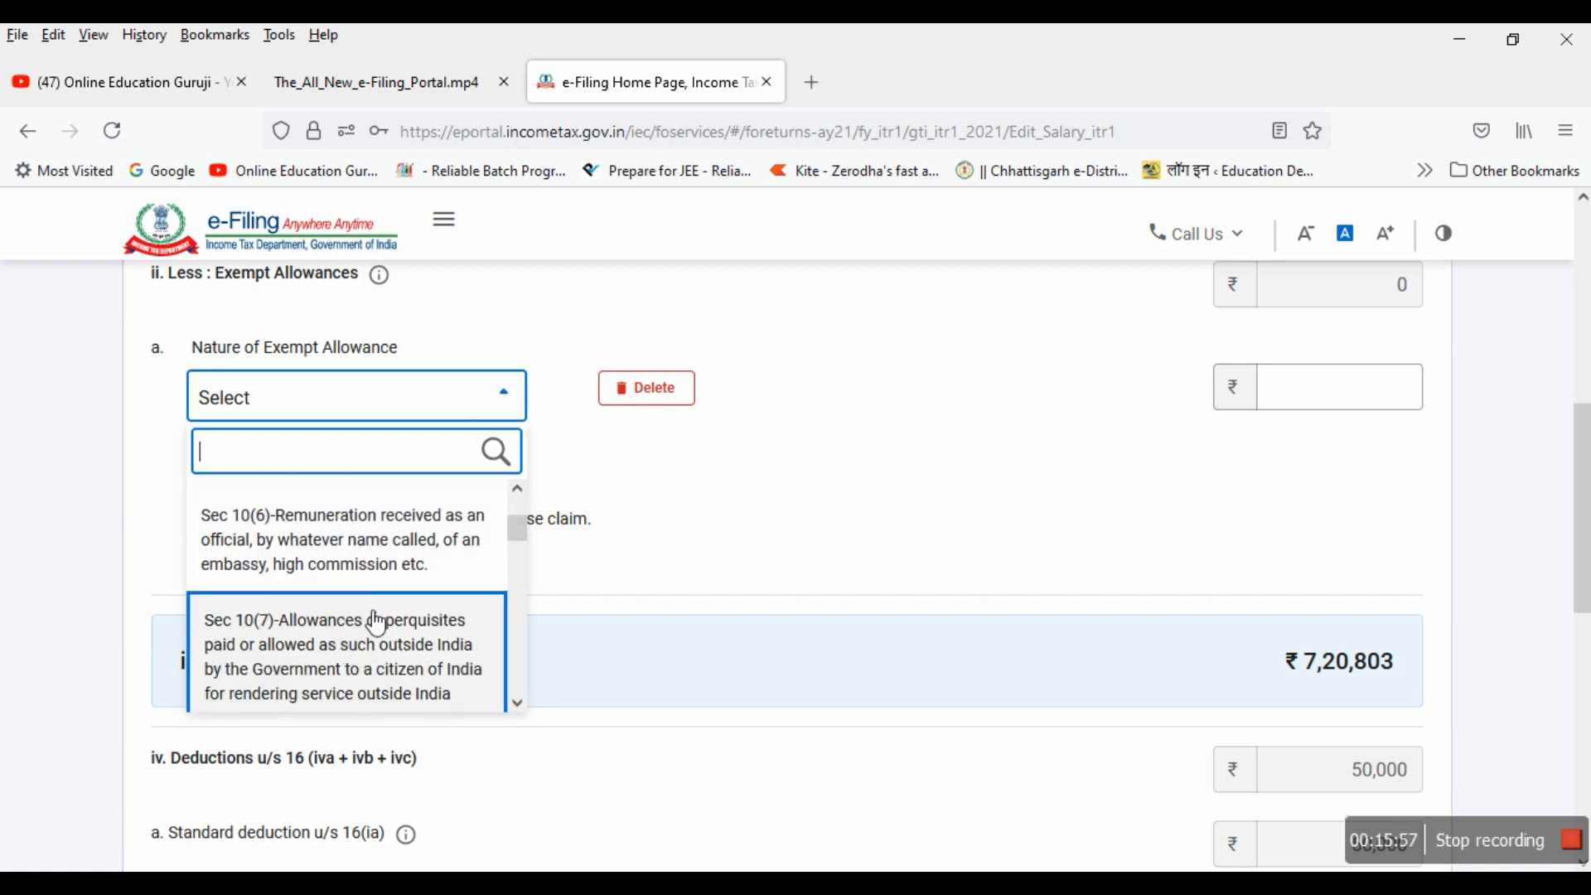
scroll(373, 624, down, 2)
scroll(377, 625, down, 2)
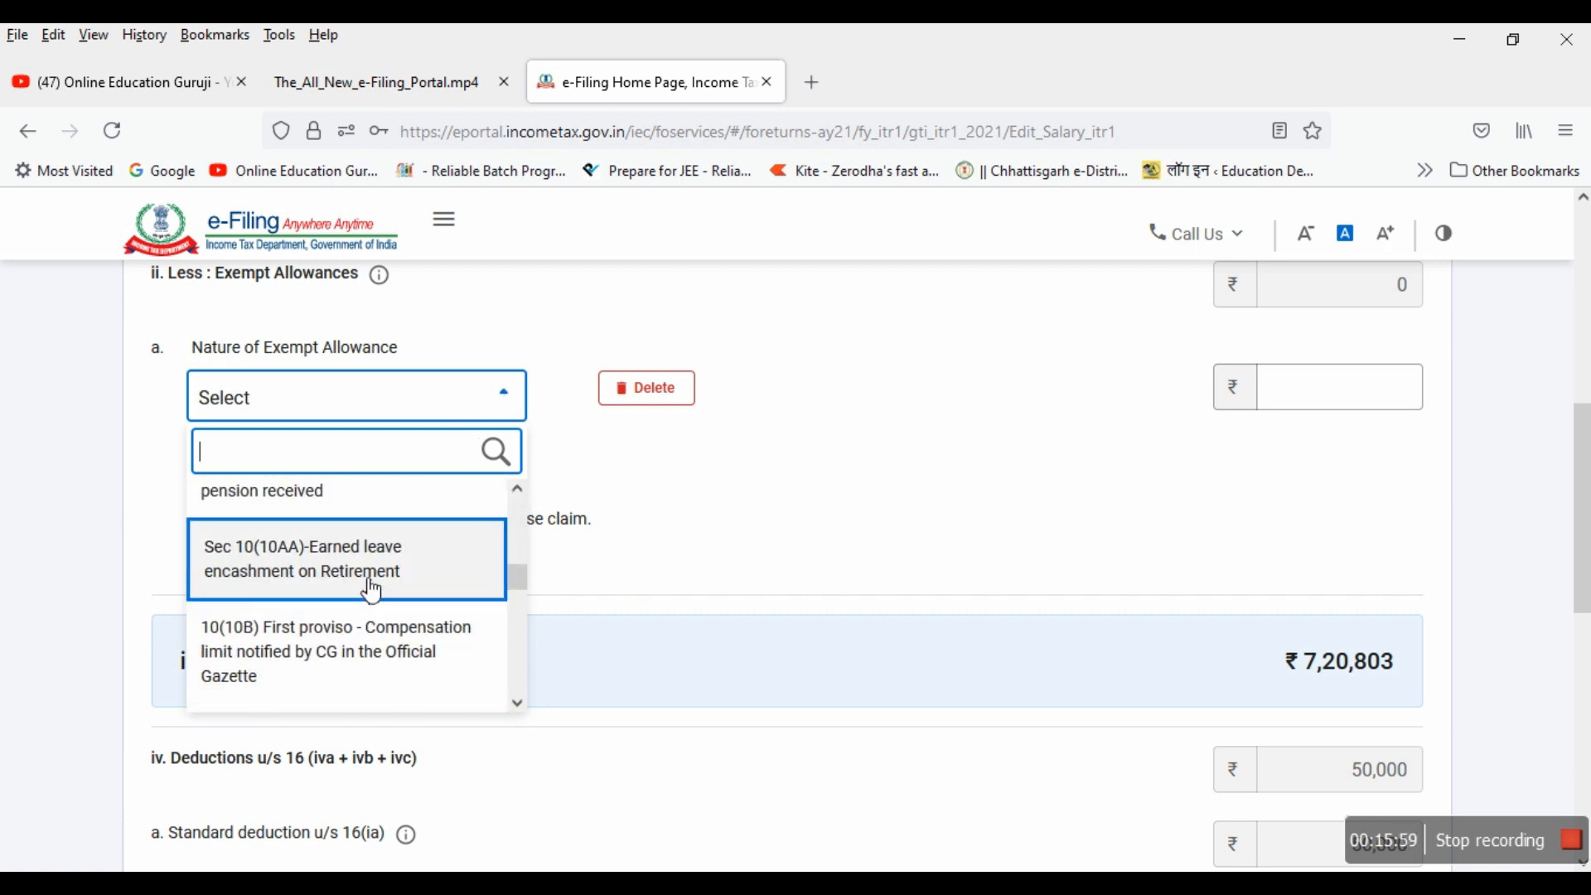
scroll(372, 590, down, 5)
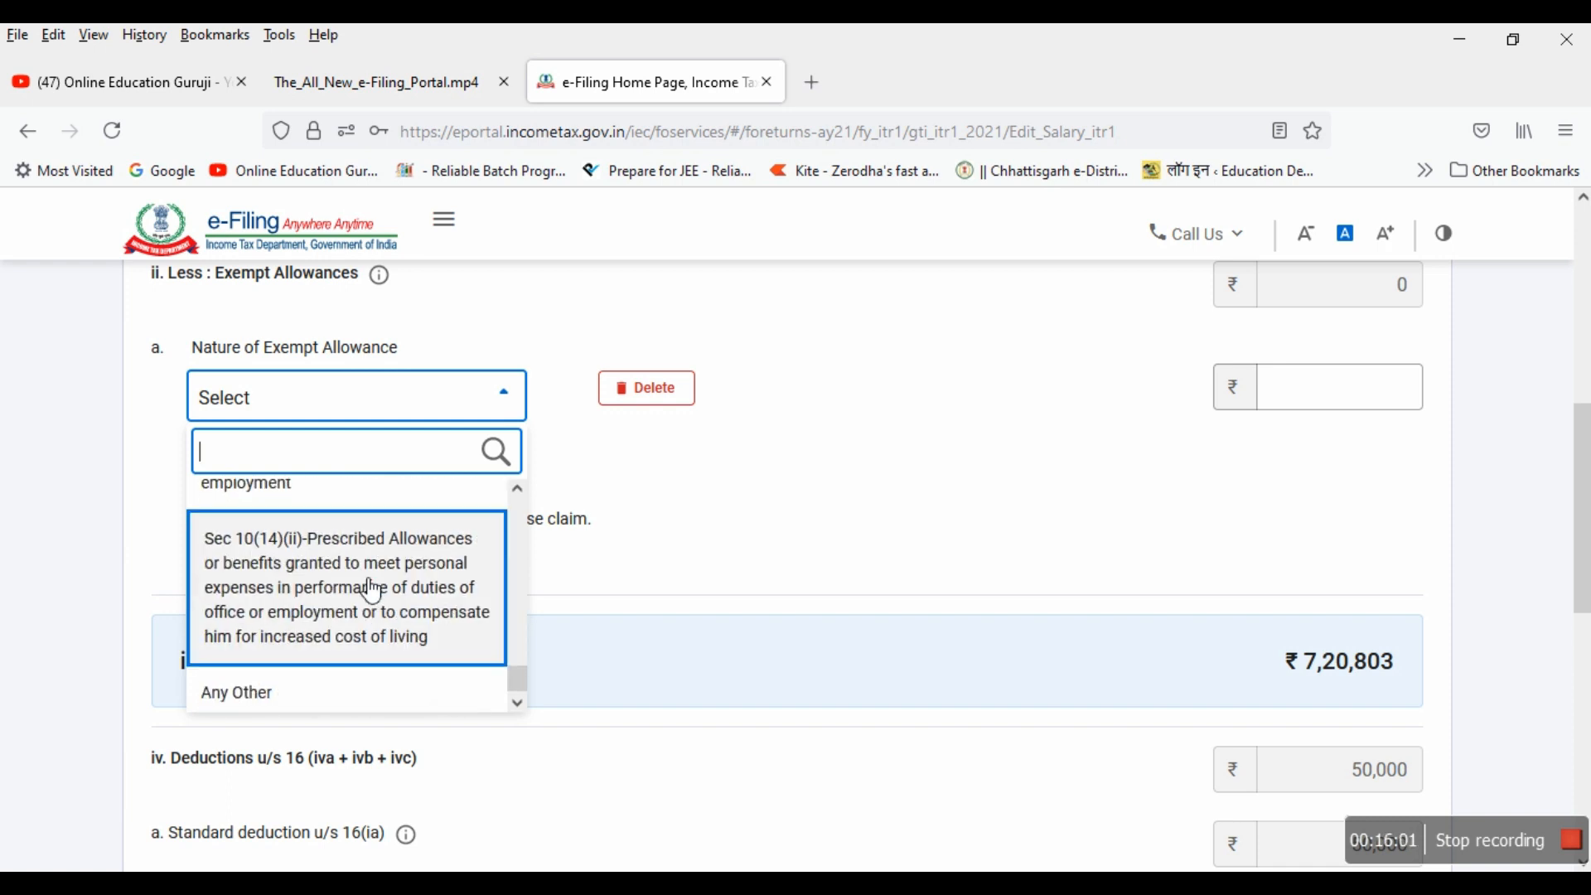
scroll(372, 591, up, 4)
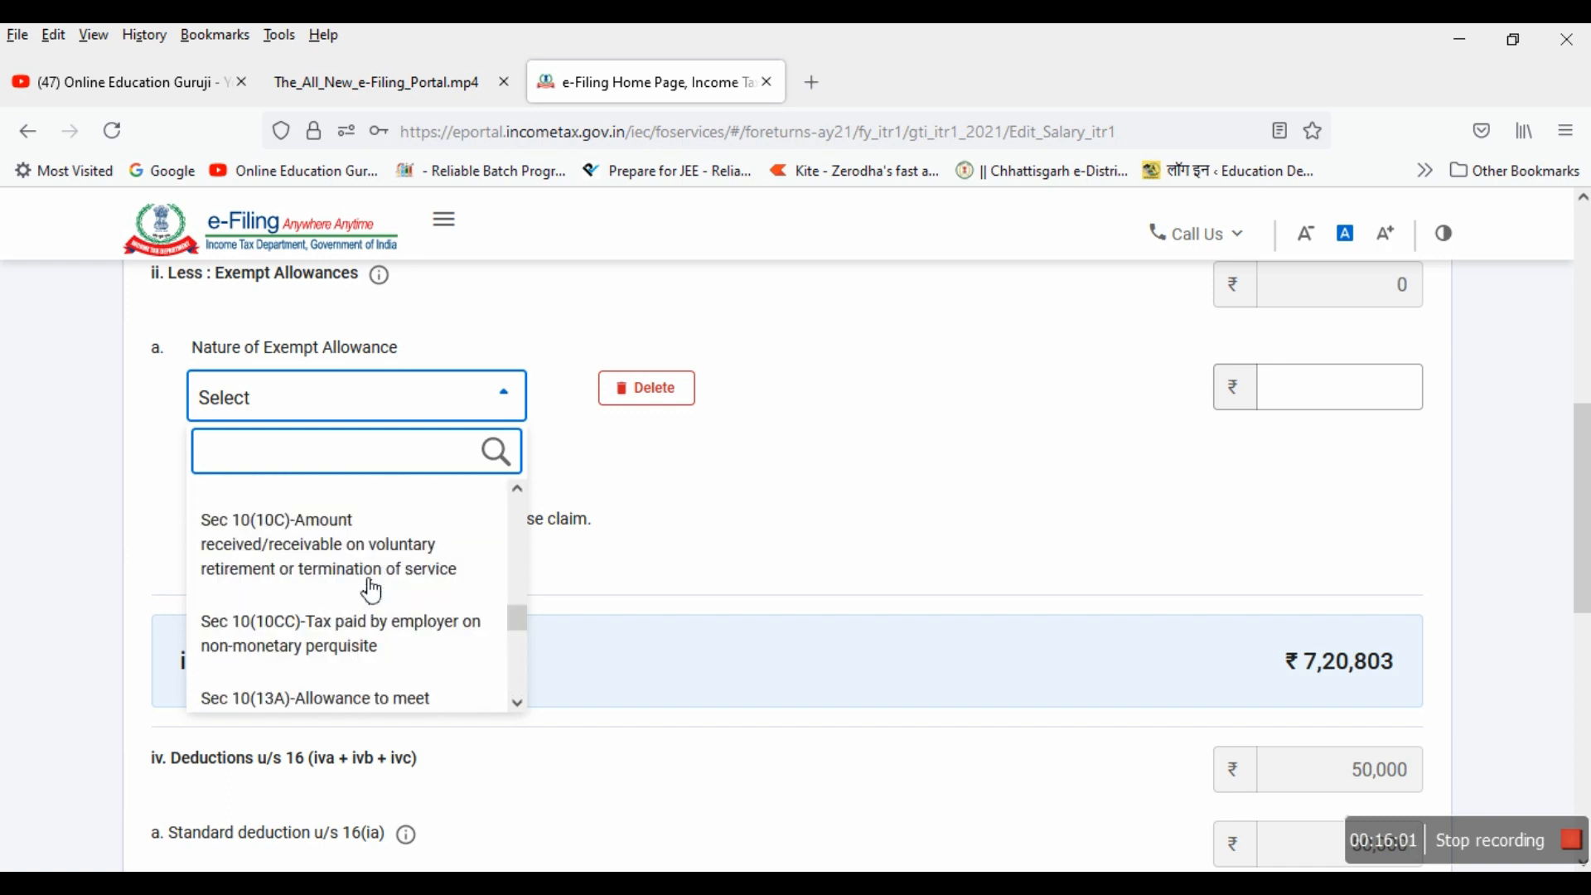
click(523, 408)
click(1360, 398)
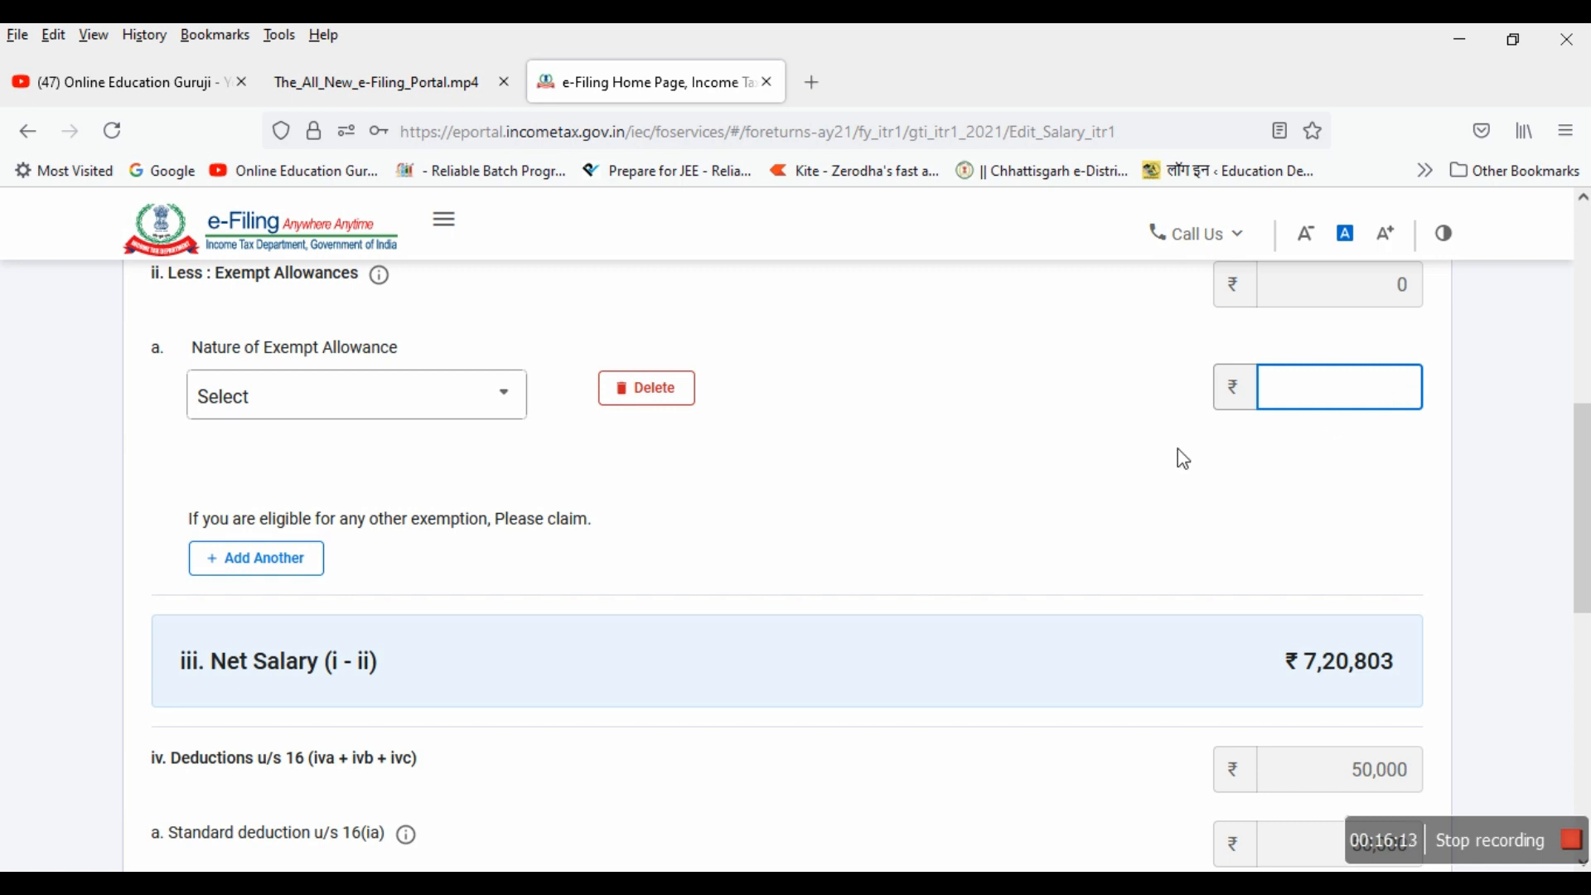
Step: Check the exempt allowances and the section 16 deductions, and save the salary income details
scroll(1176, 449, down, 3)
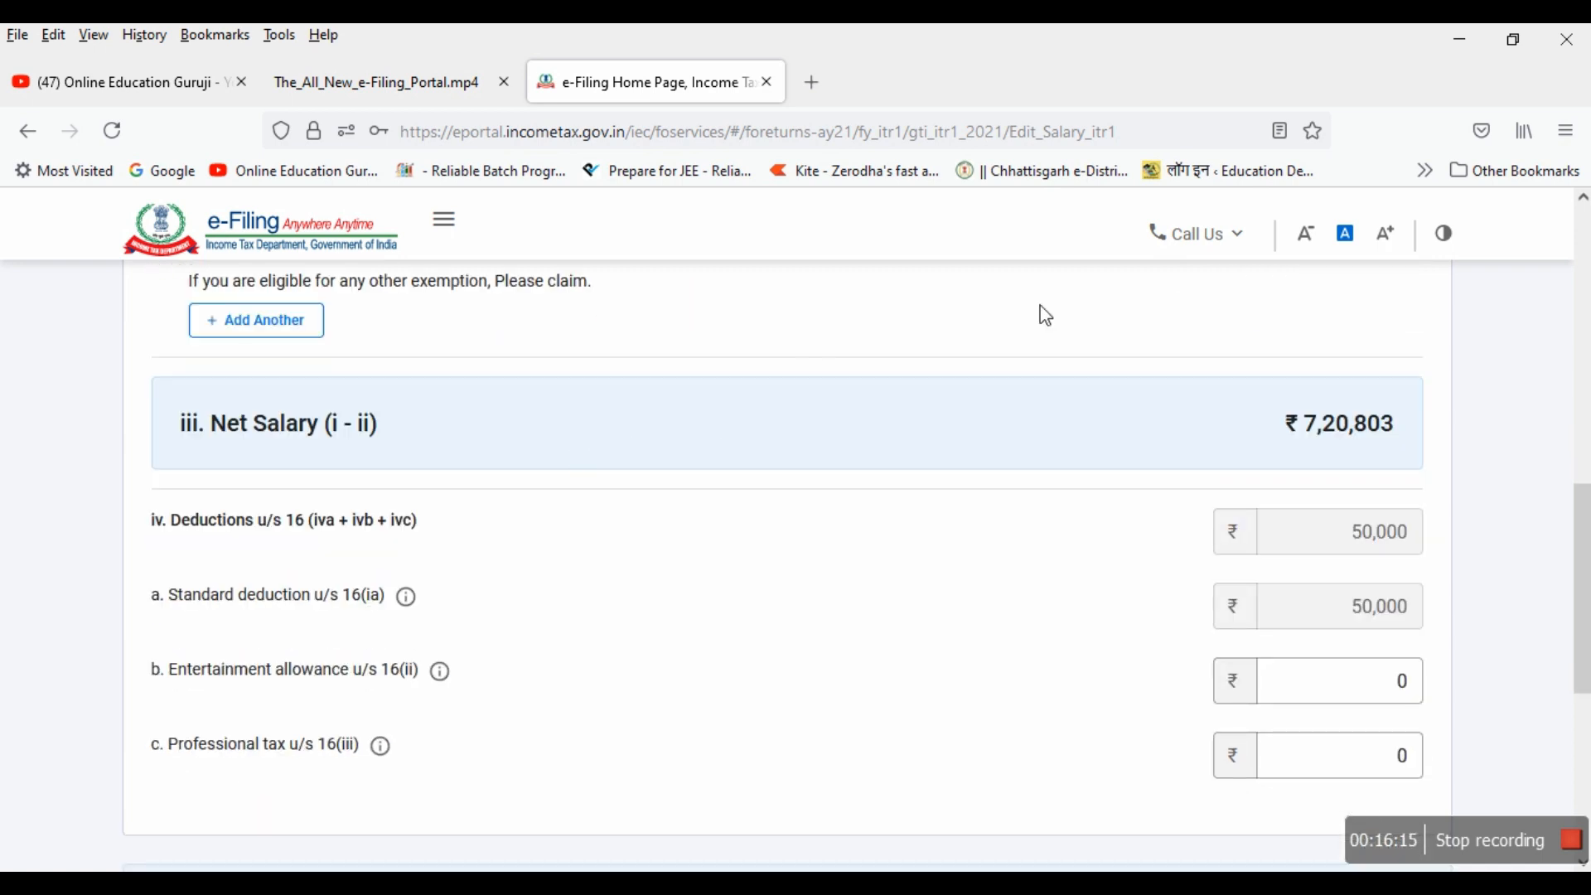
scroll(1330, 433, up, 6)
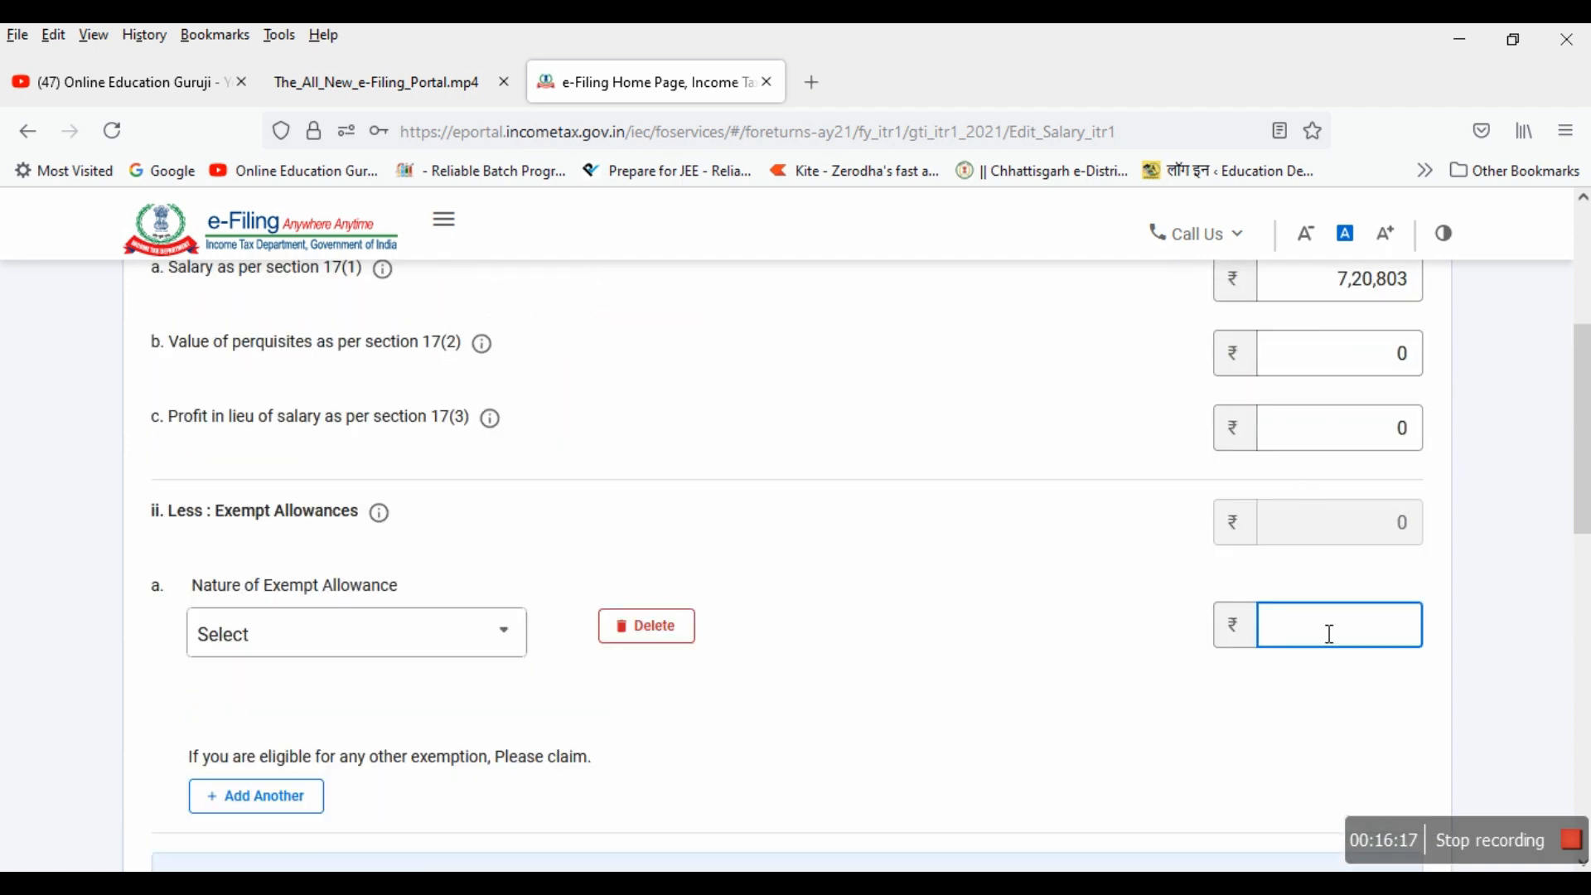
scroll(1181, 613, down, 6)
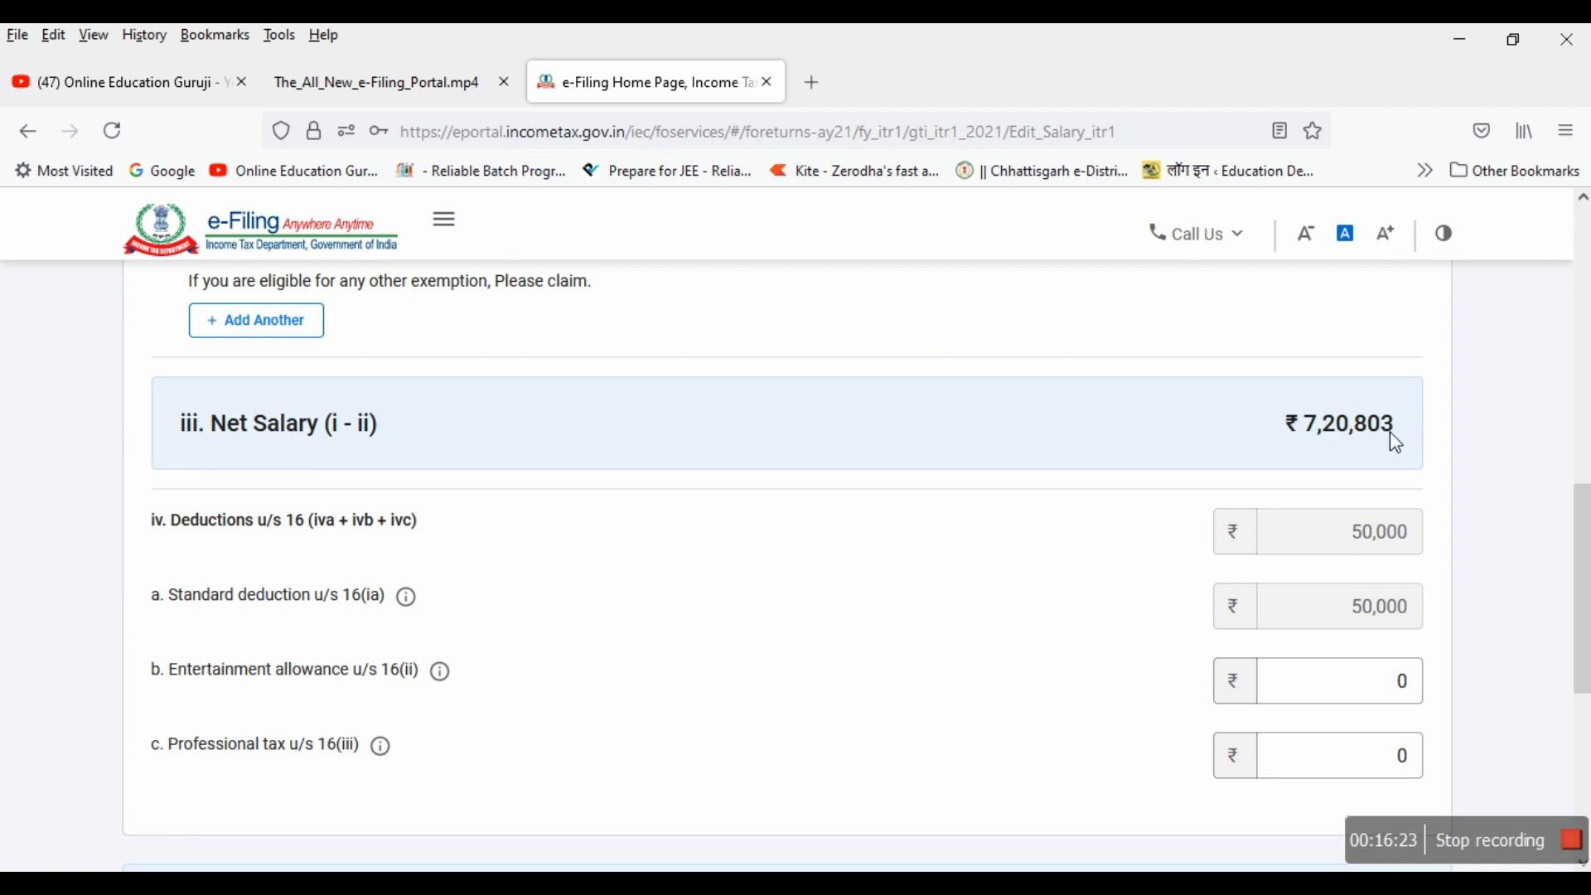
scroll(1392, 437, down, 2)
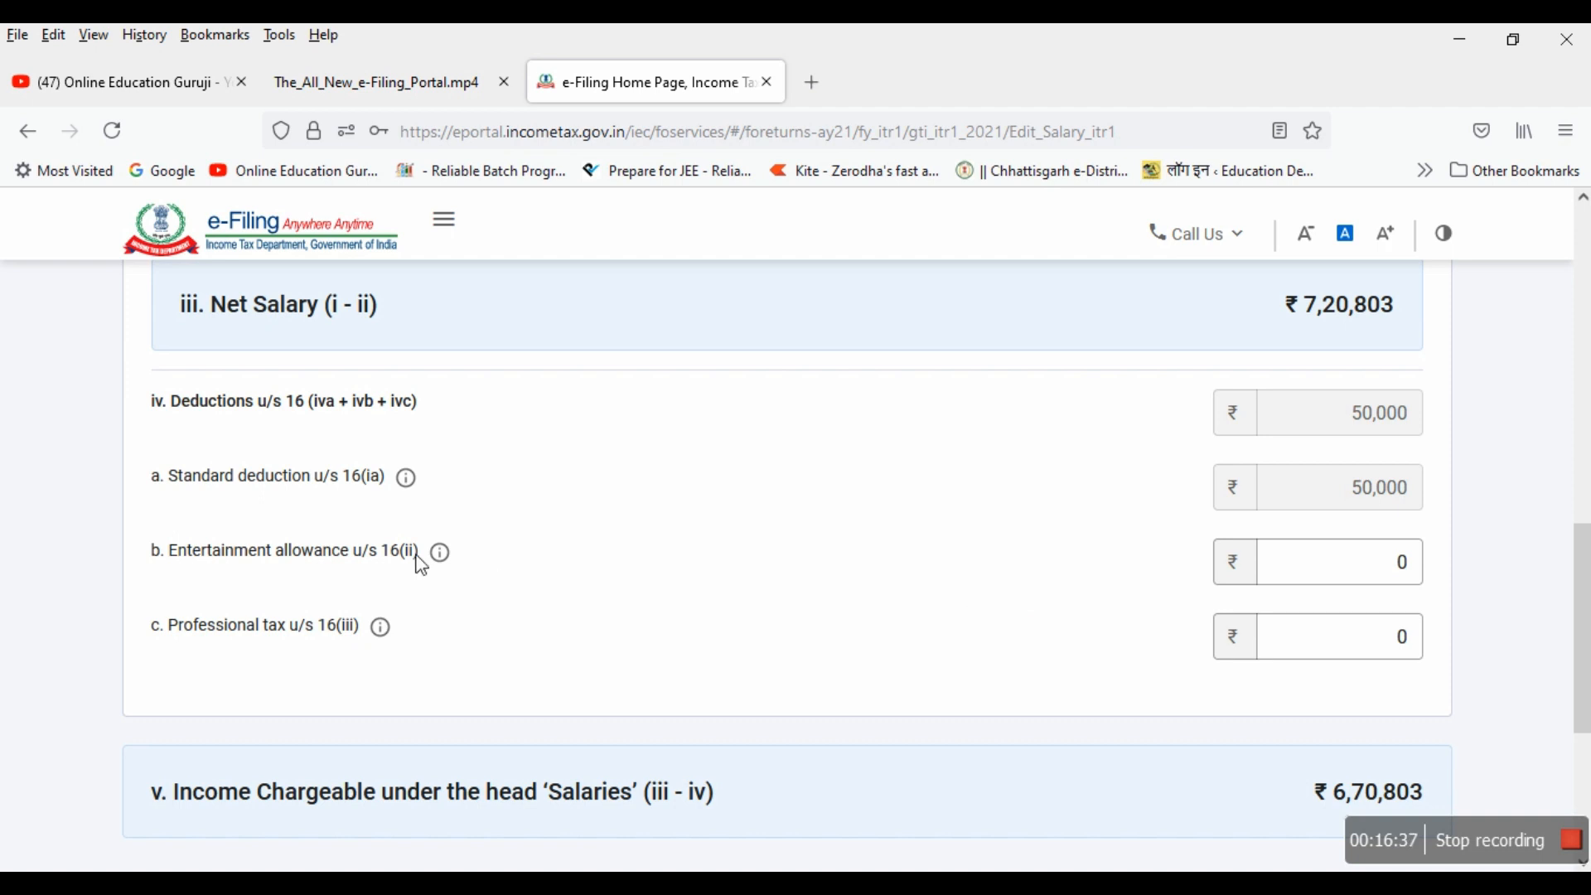
click(1418, 590)
scroll(891, 568, down, 4)
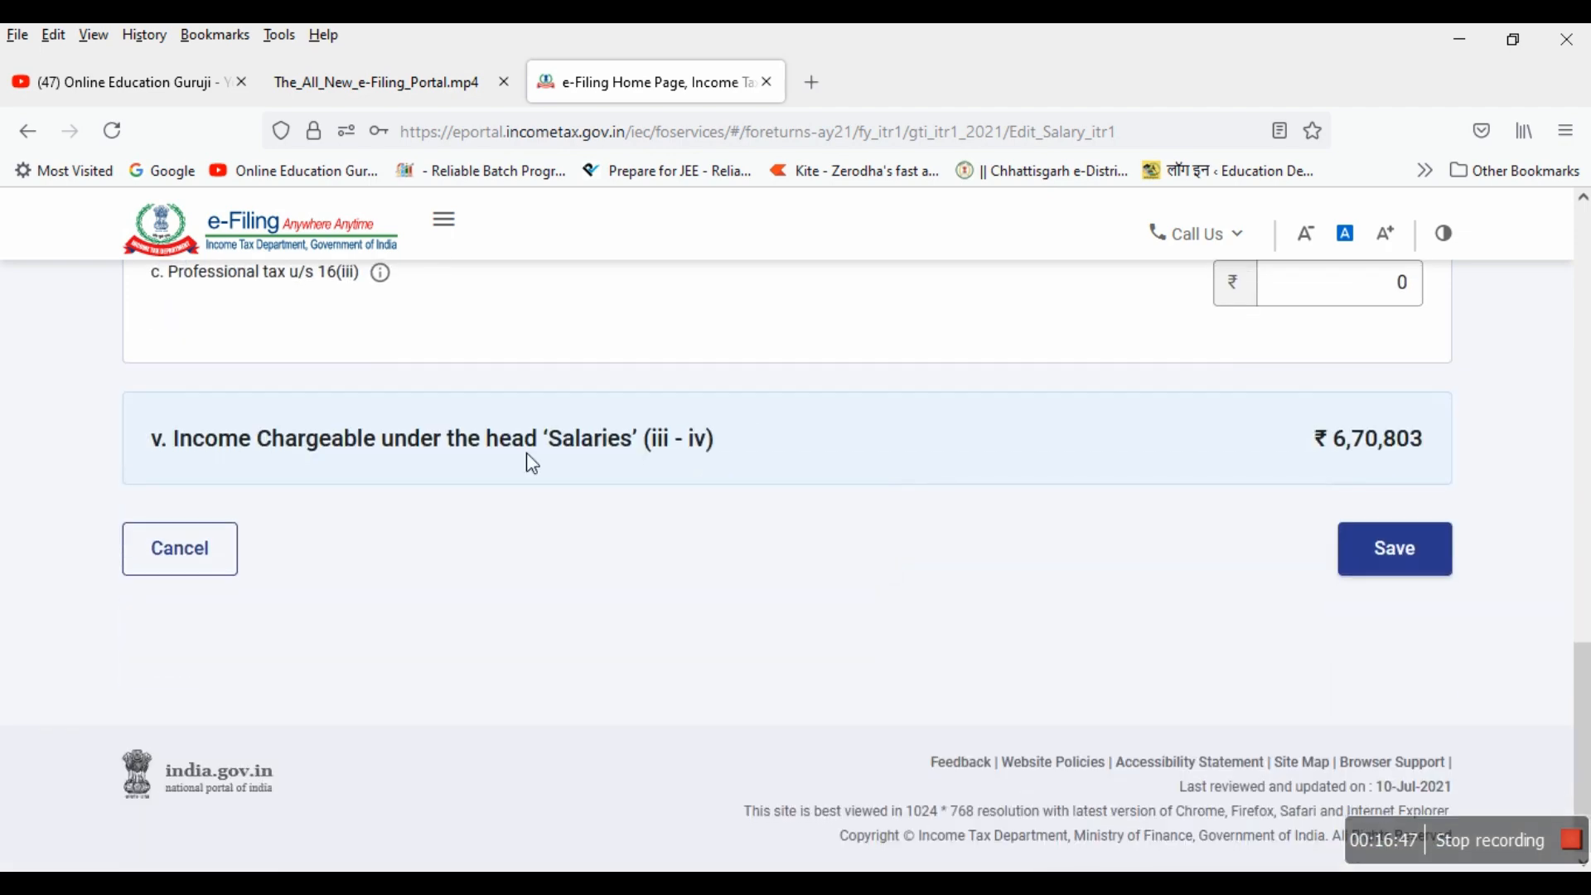
click(1402, 563)
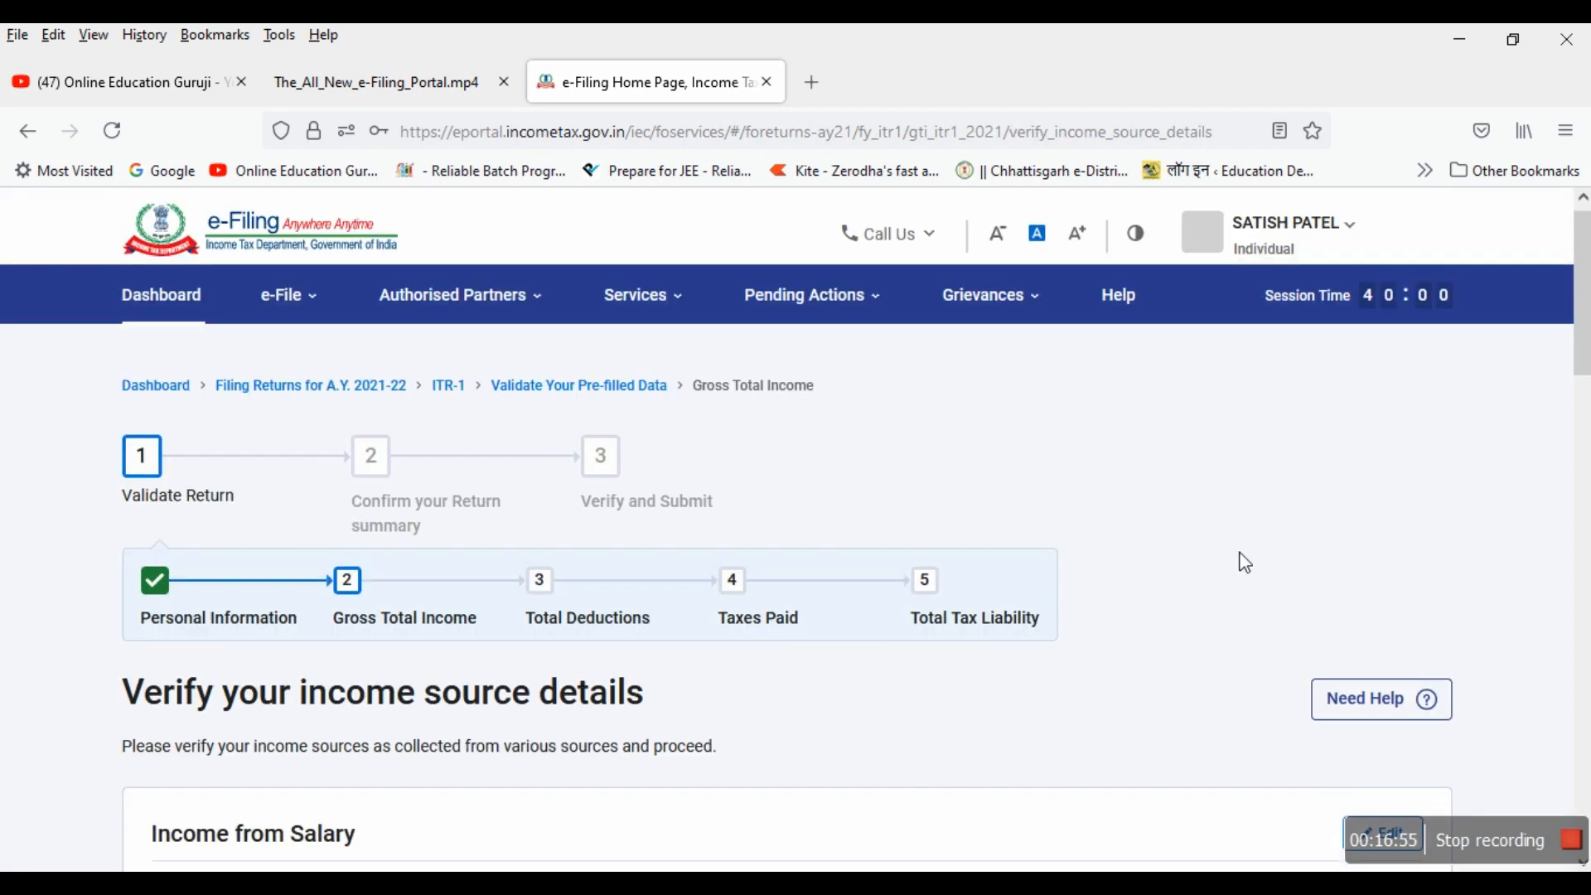
Step: Confirm the income source details and open the Total Deductions section of the return
scroll(1235, 532, down, 20)
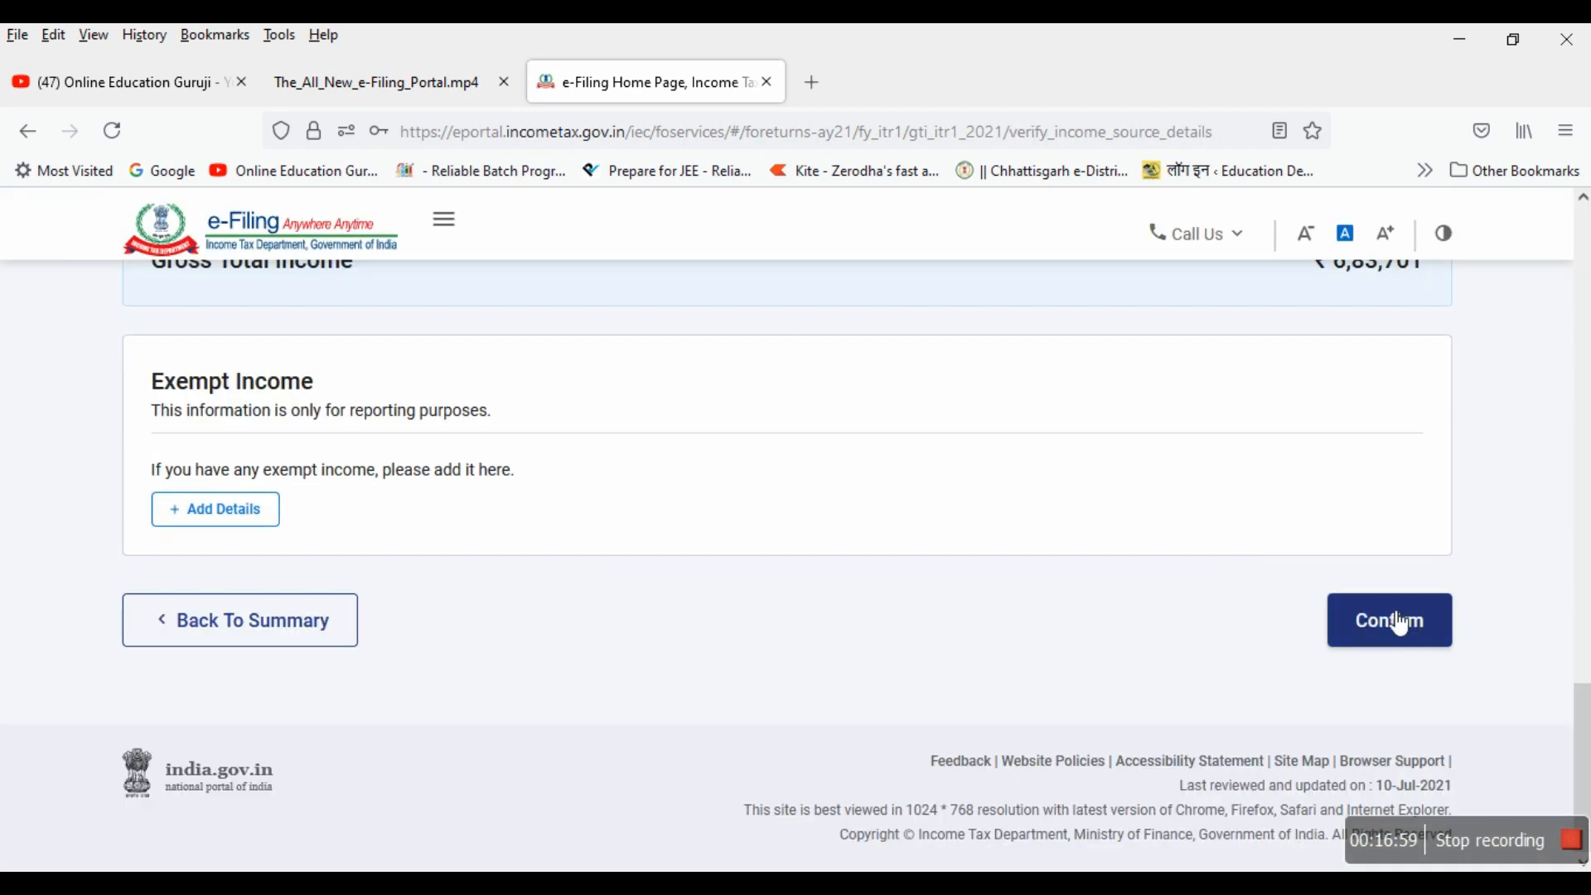
click(1404, 623)
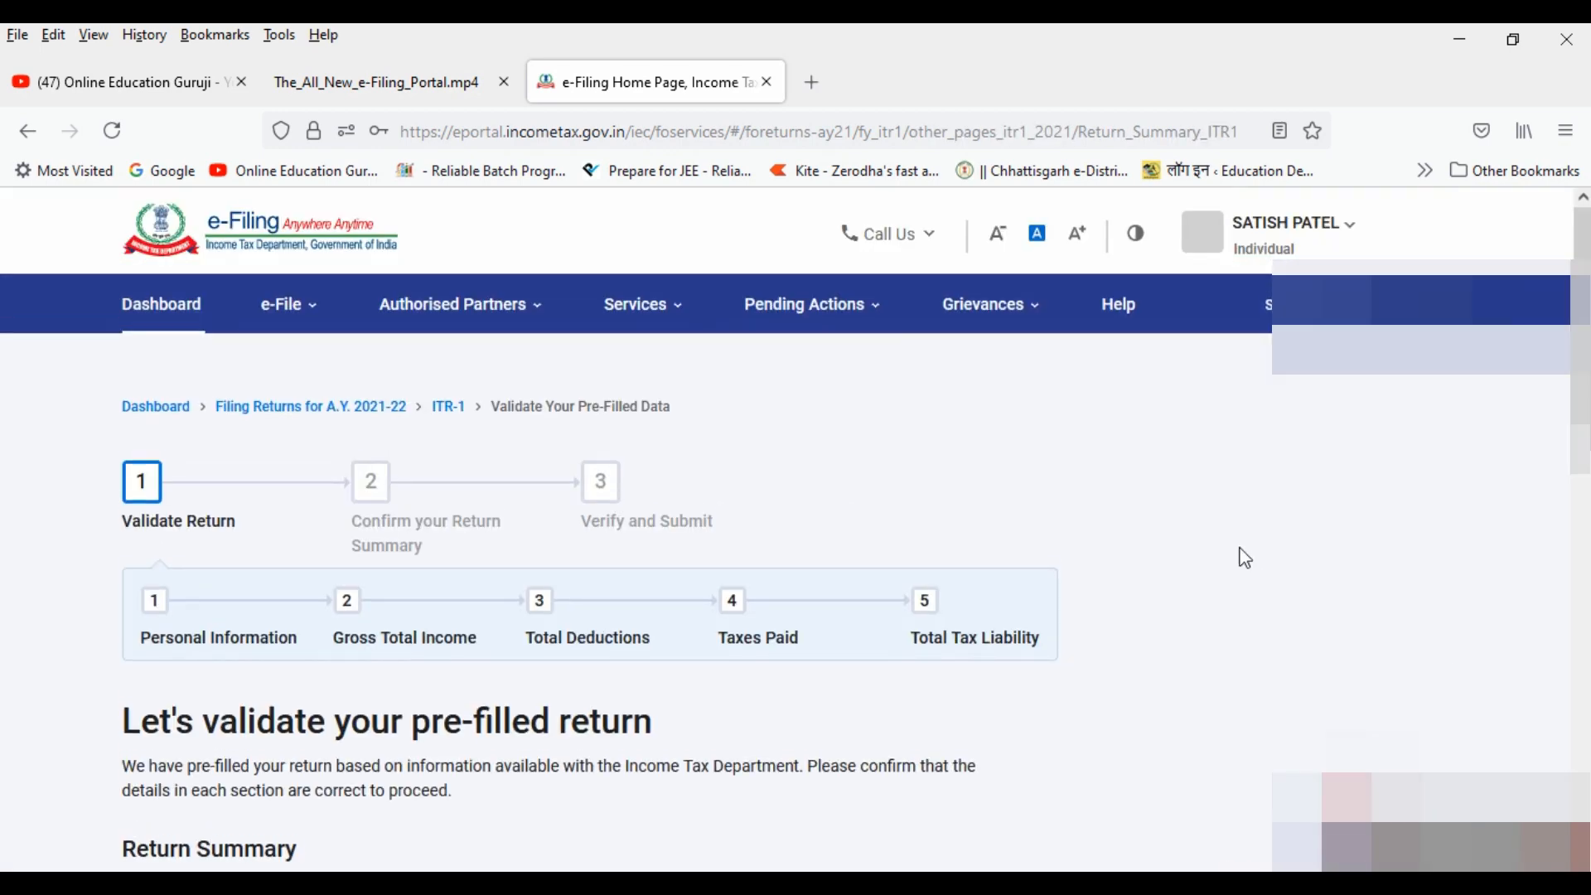
scroll(1240, 555, down, 8)
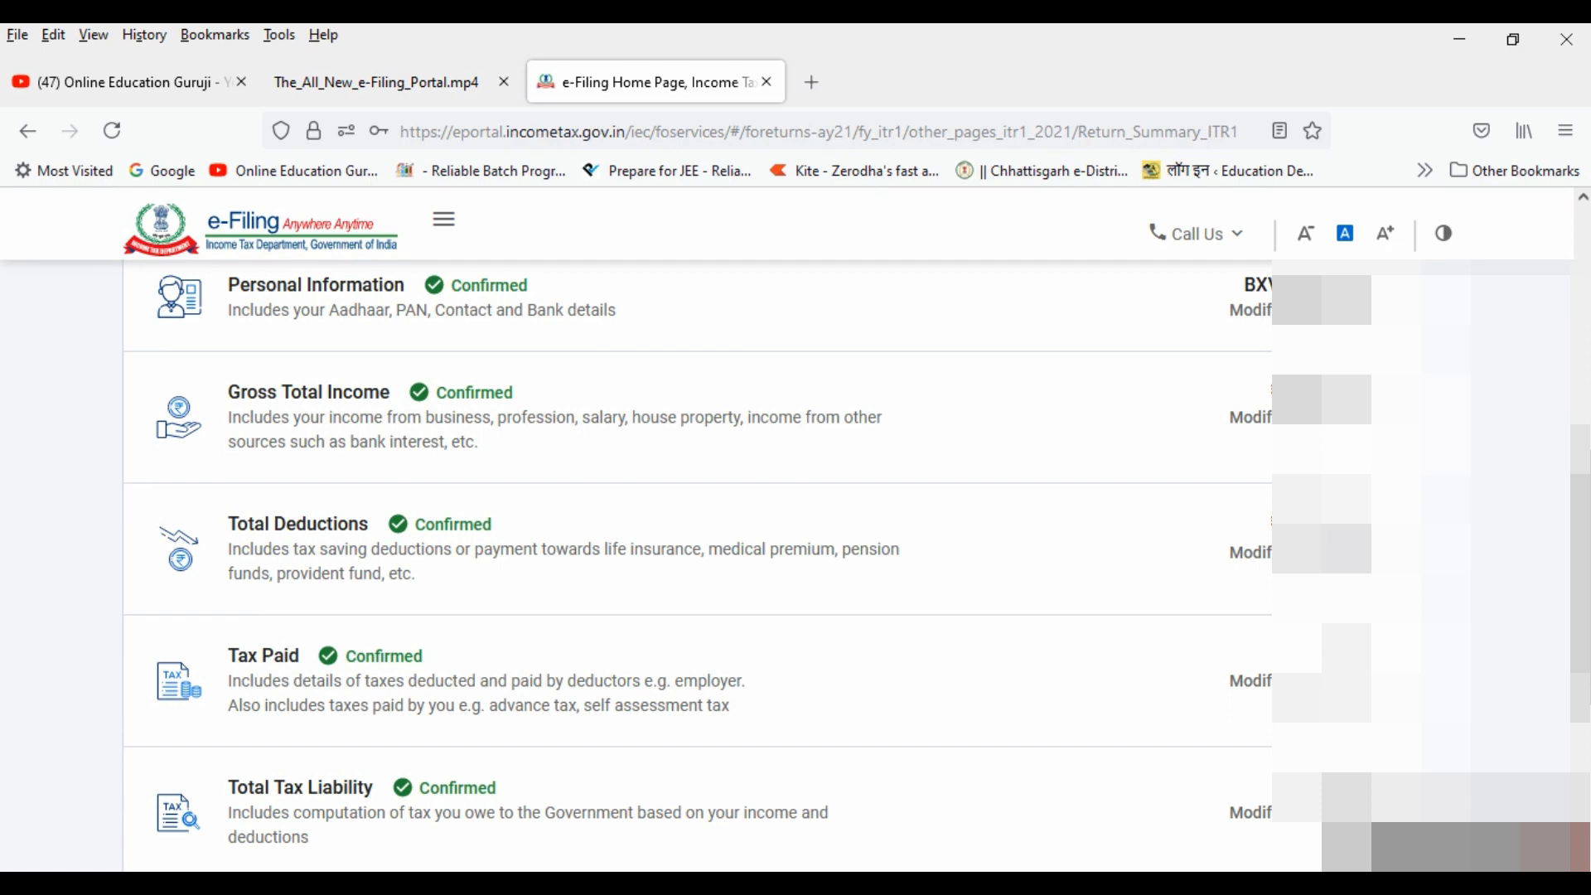
click(1346, 548)
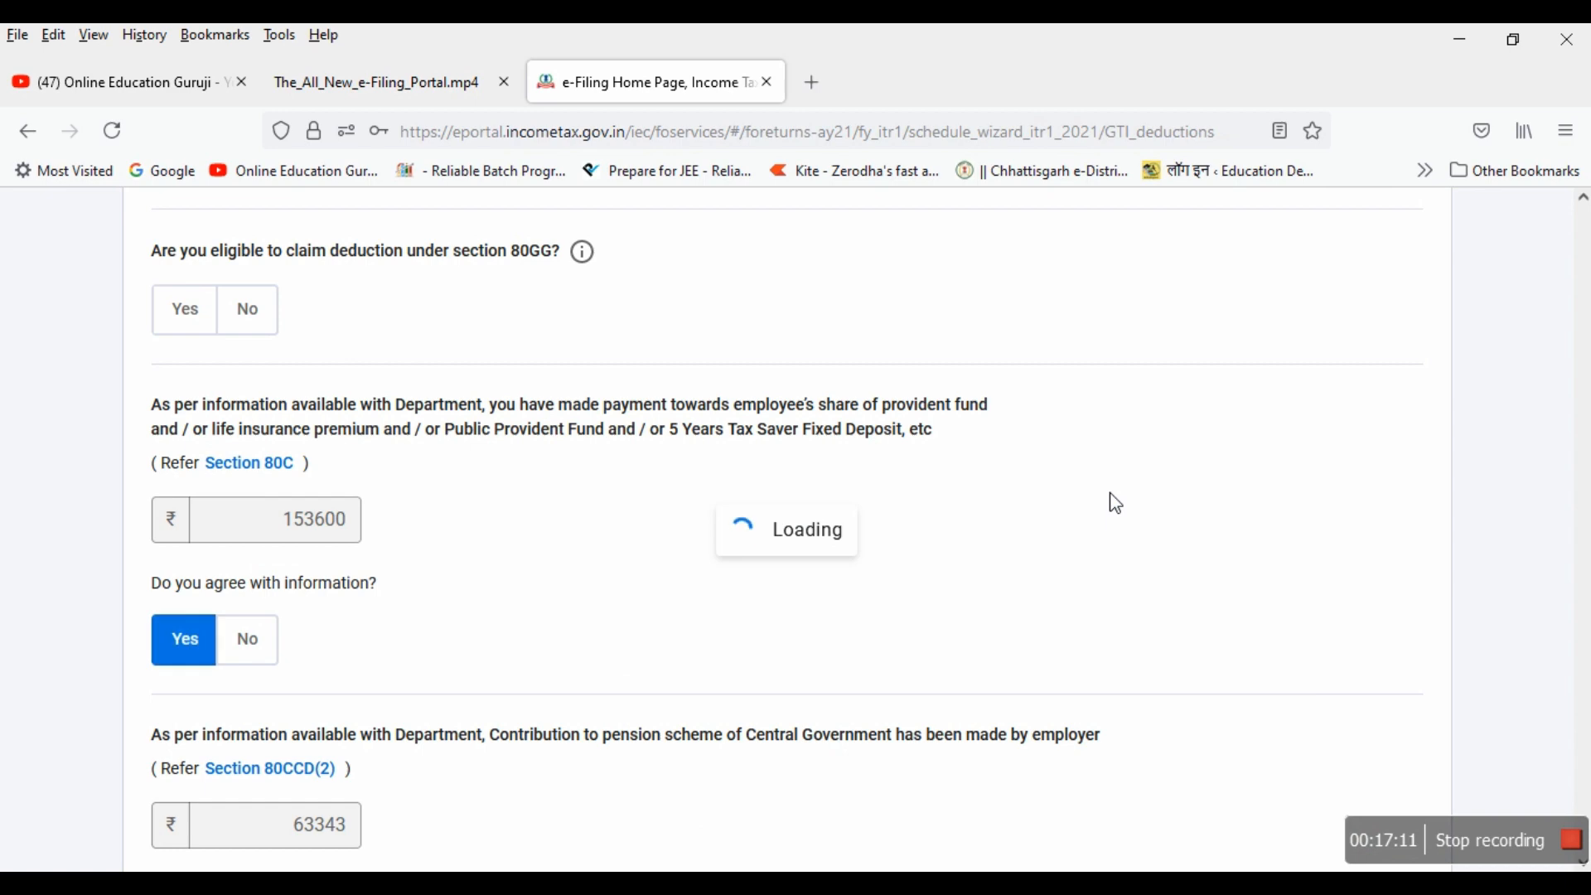
Step: Answer No to the deductions for donations paid and for donations to Scientific Research or Rural Development, checking each Yes option first
scroll(713, 596, down, 3)
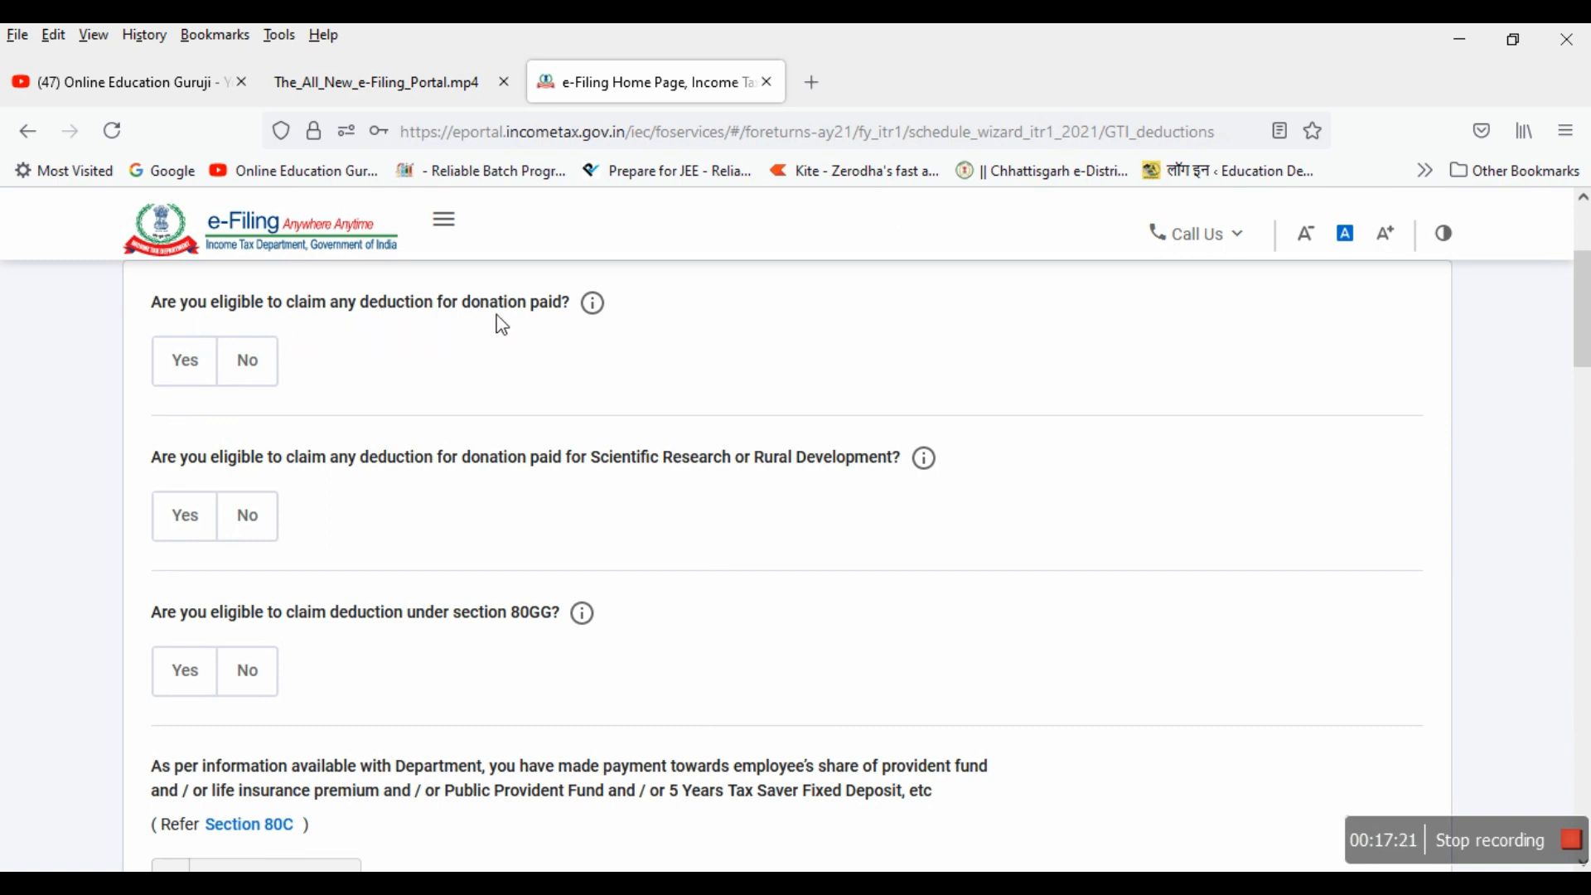
click(204, 369)
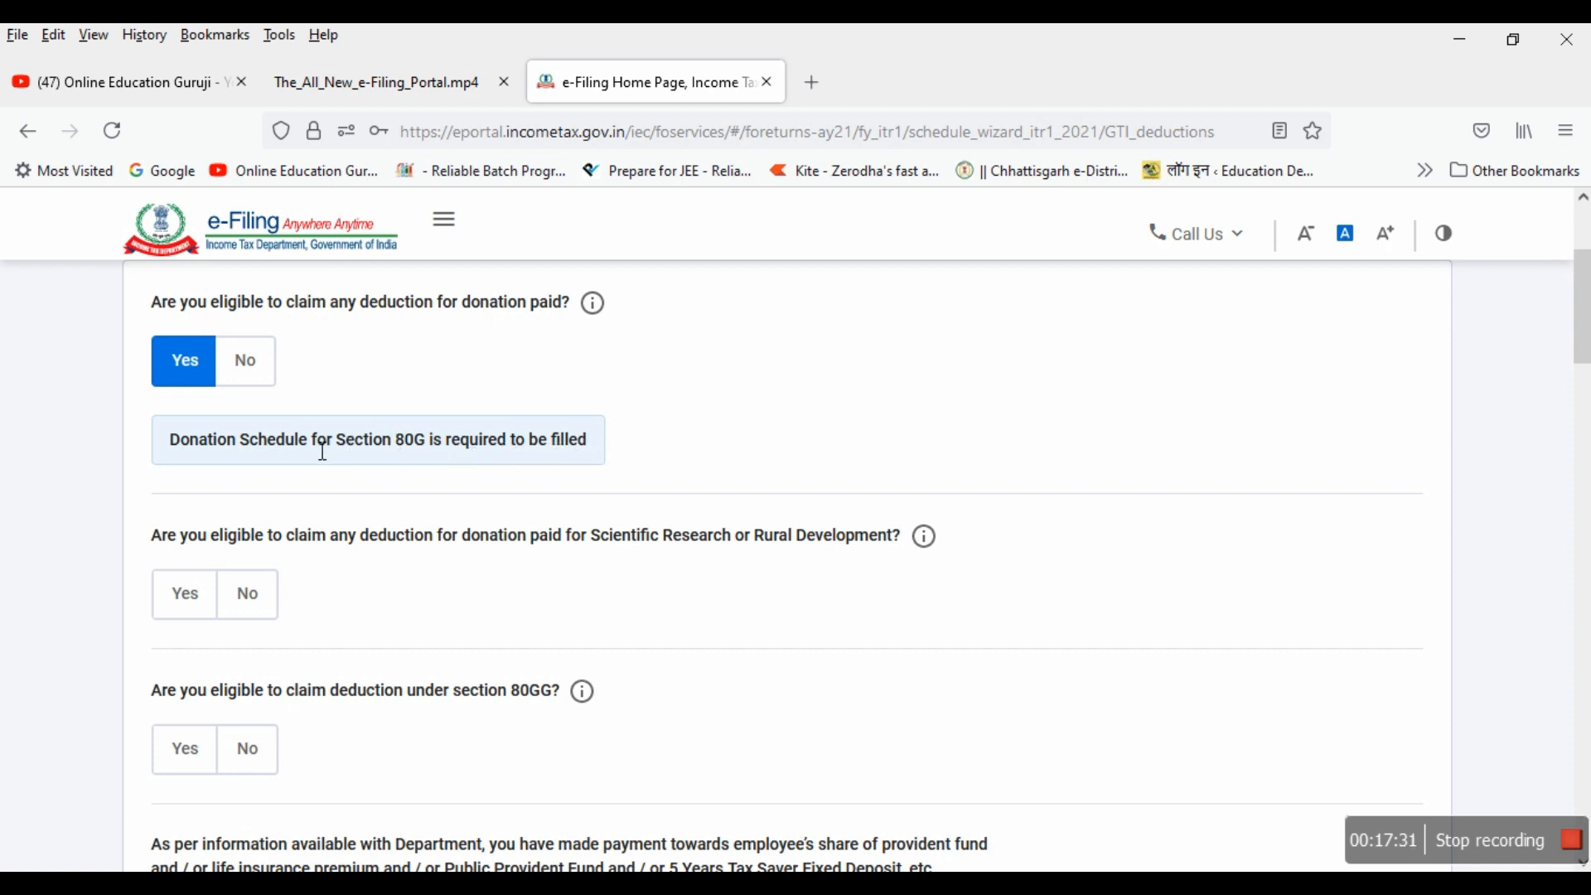
click(260, 371)
scroll(458, 437, down, 2)
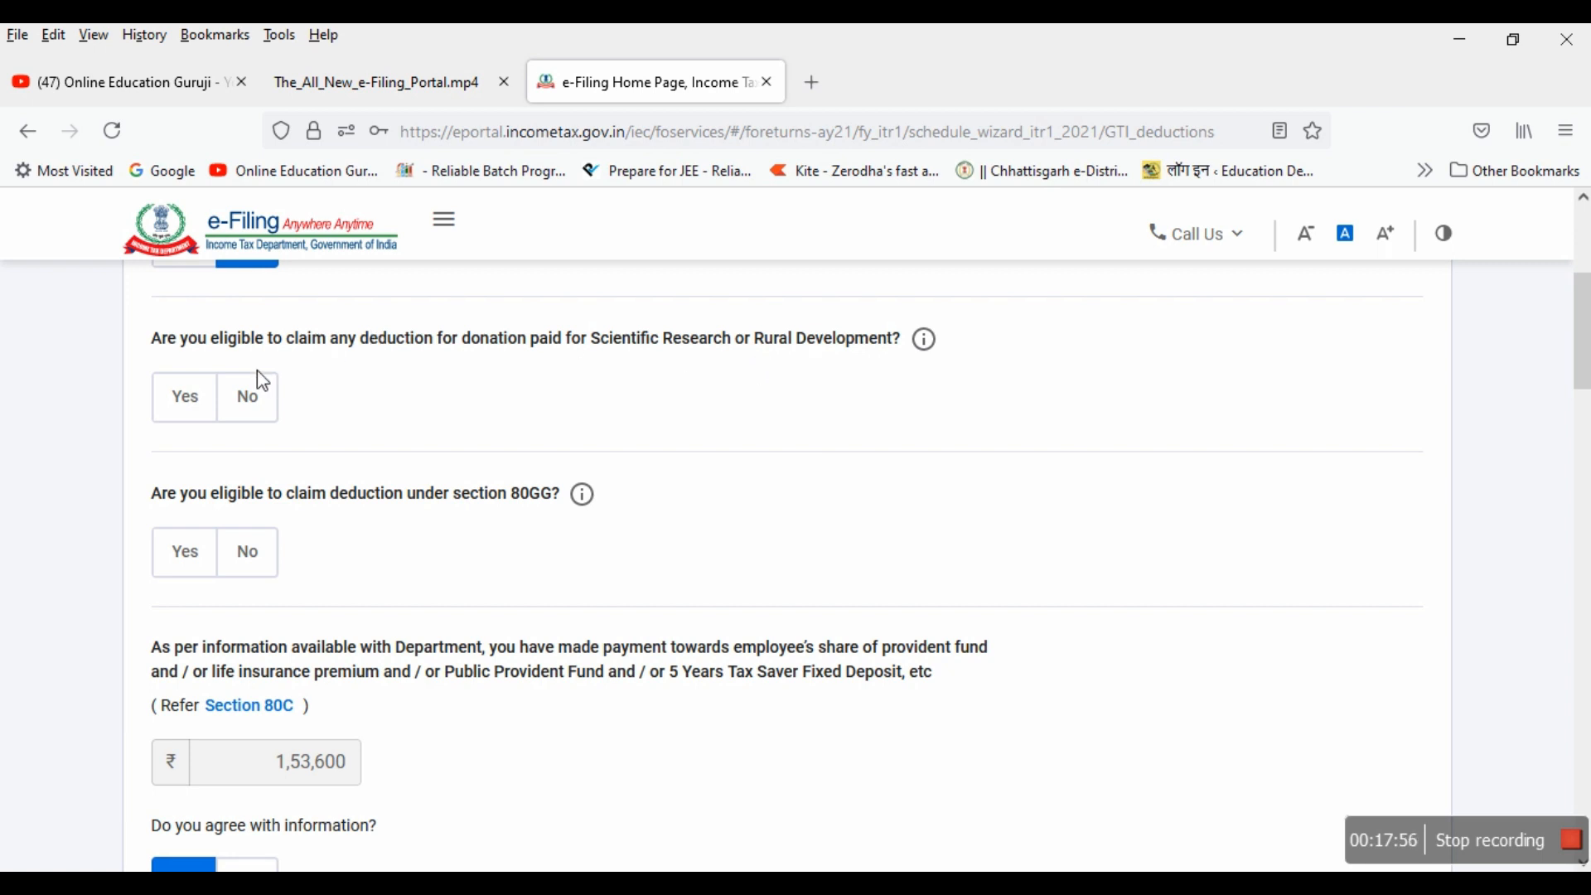
click(195, 403)
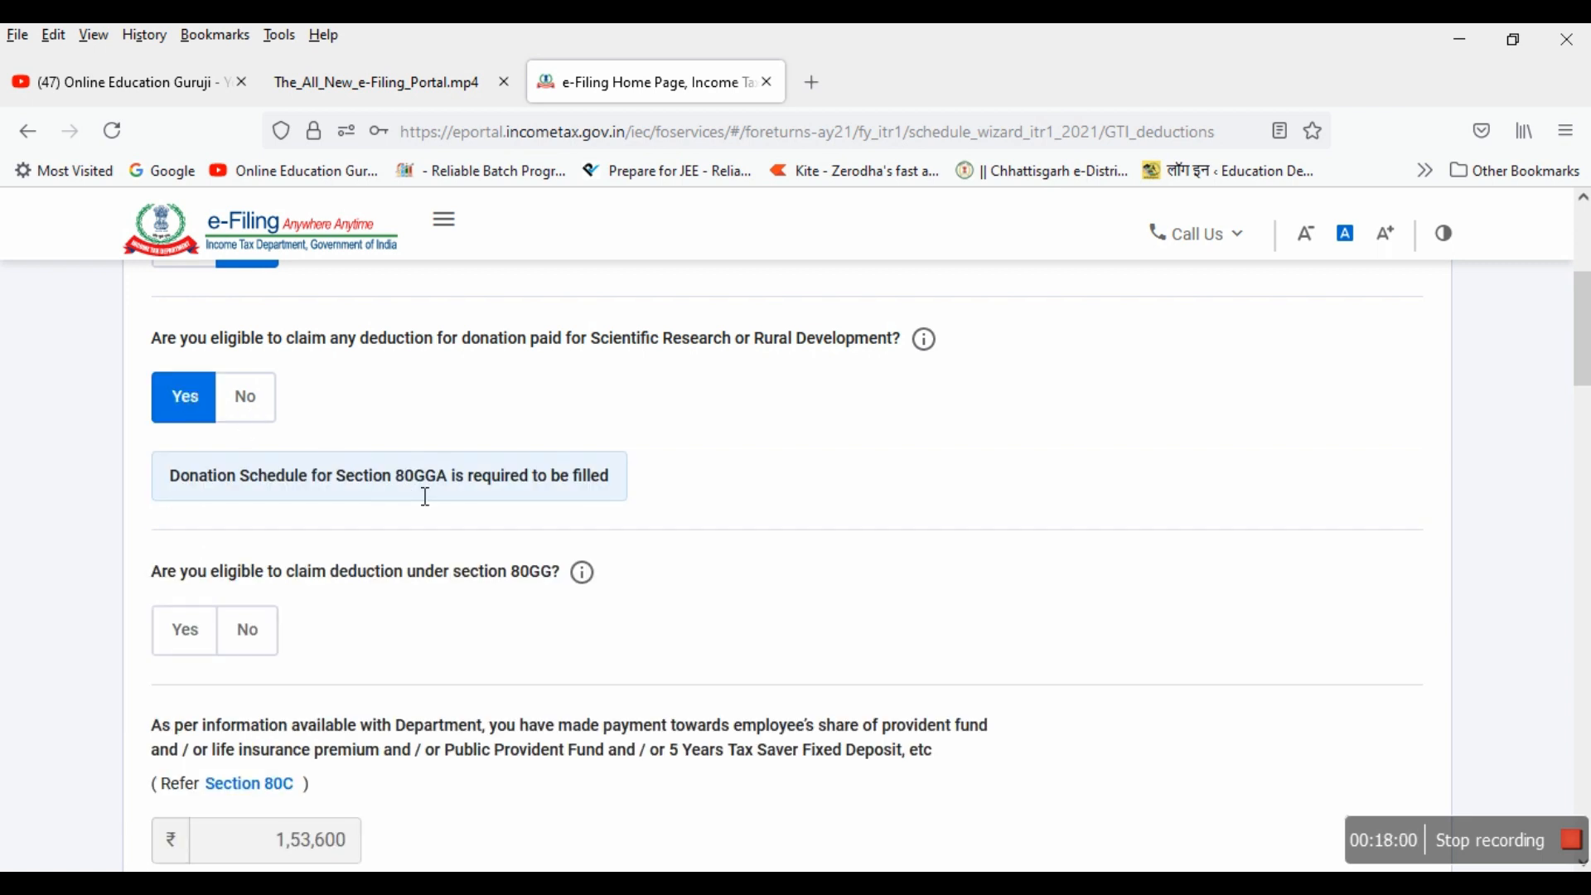
click(259, 406)
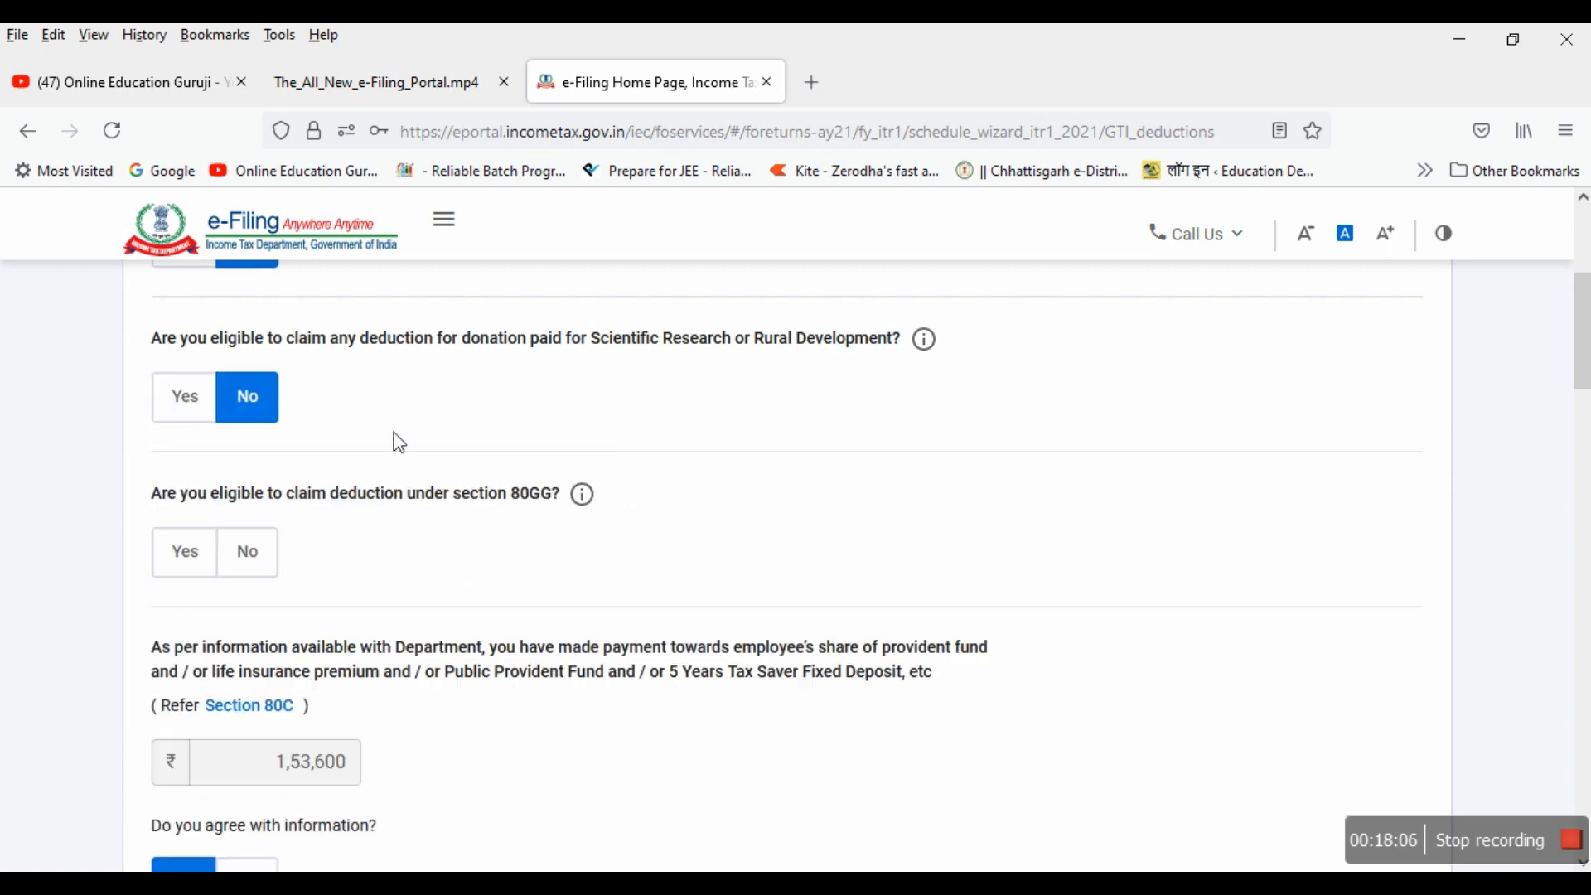
Step: Answer No to the deduction under section 80GG, checking the claim amount field of the Yes option first
scroll(393, 442, down, 2)
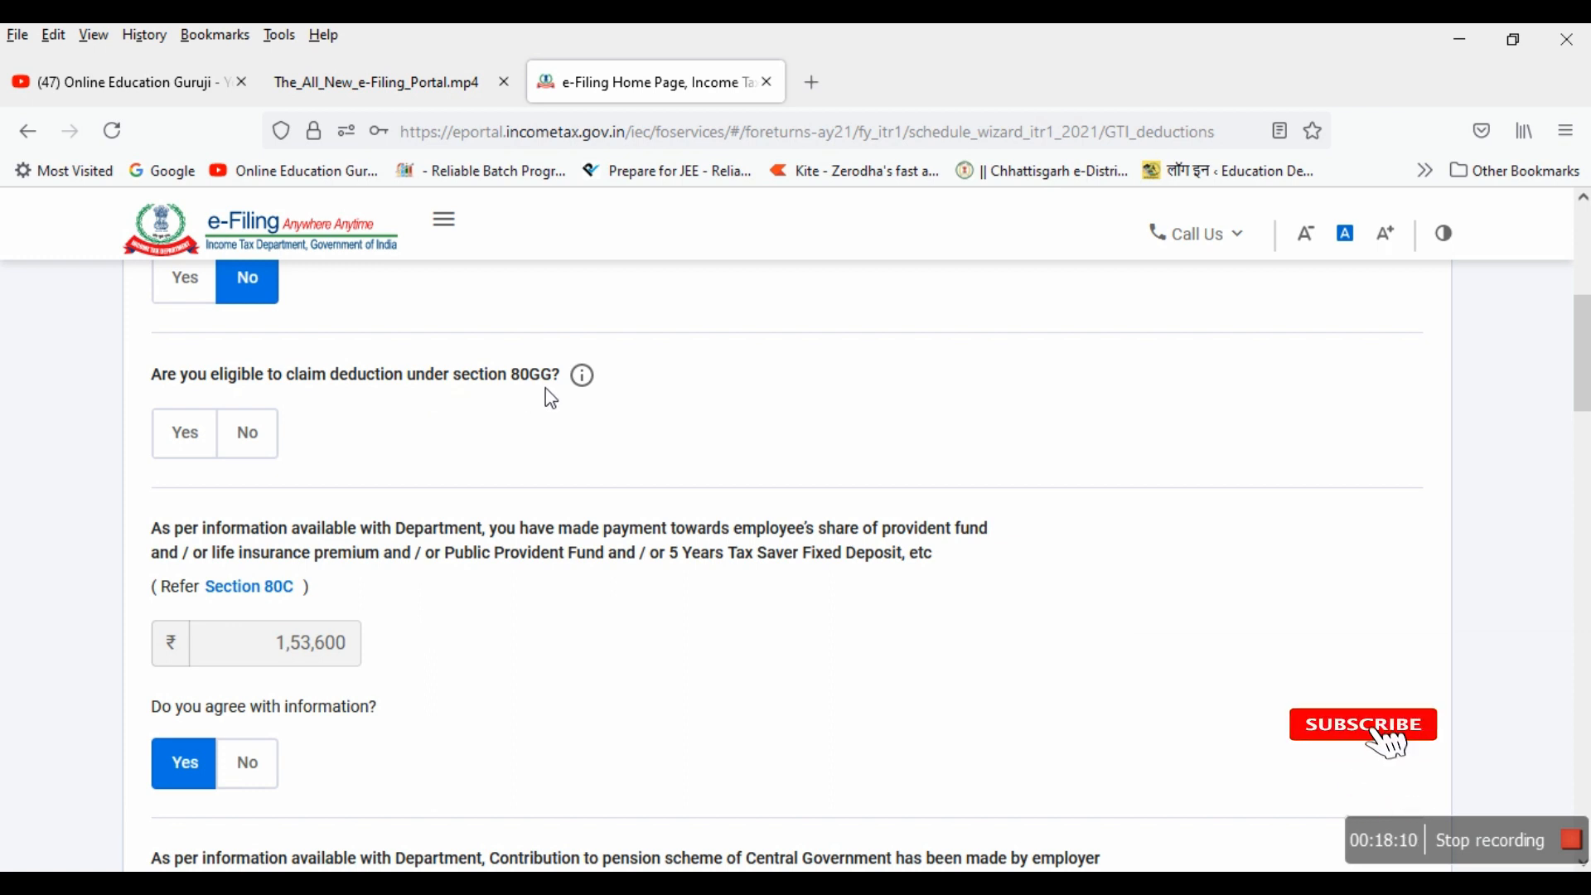
click(201, 444)
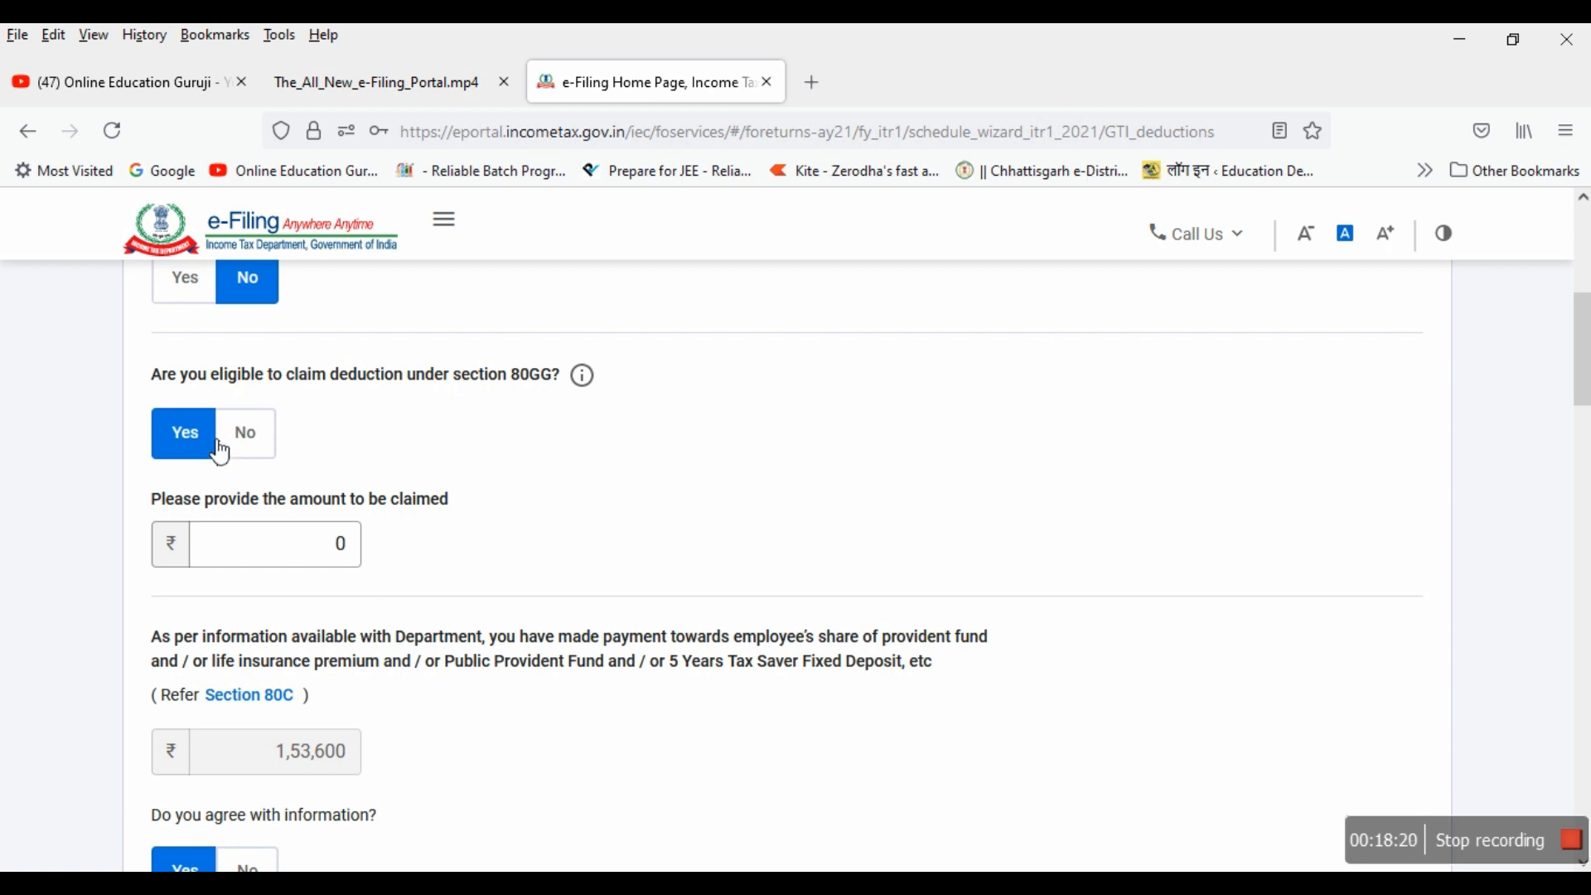
click(337, 551)
click(260, 448)
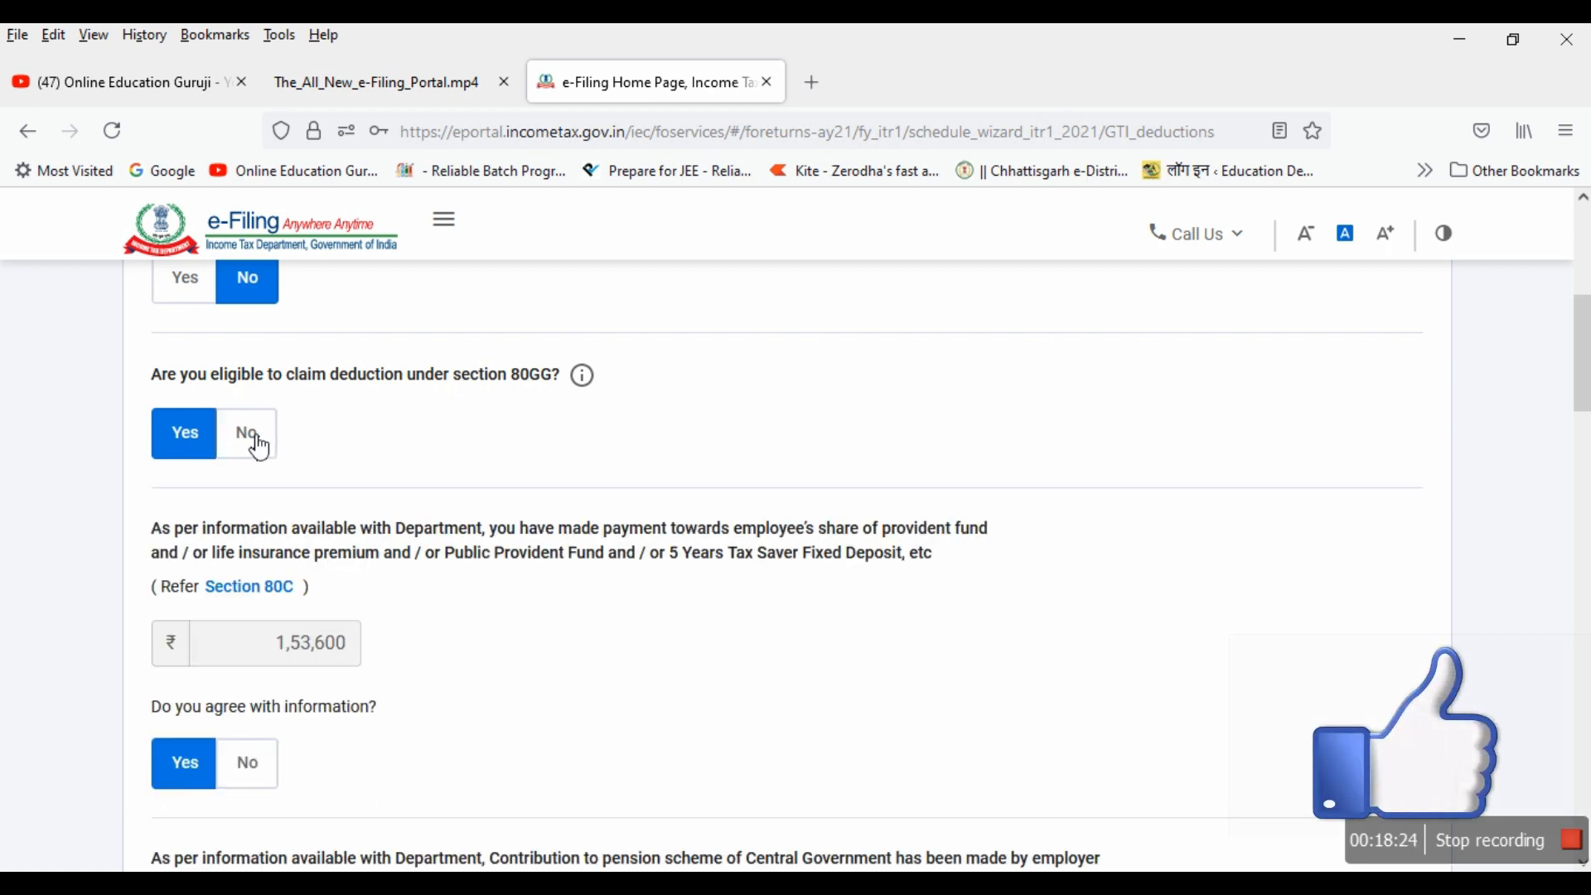
Step: Answer No to the section 80D medical insurance and section 80E education loan interest deductions, checking each Yes option first
scroll(462, 440, down, 2)
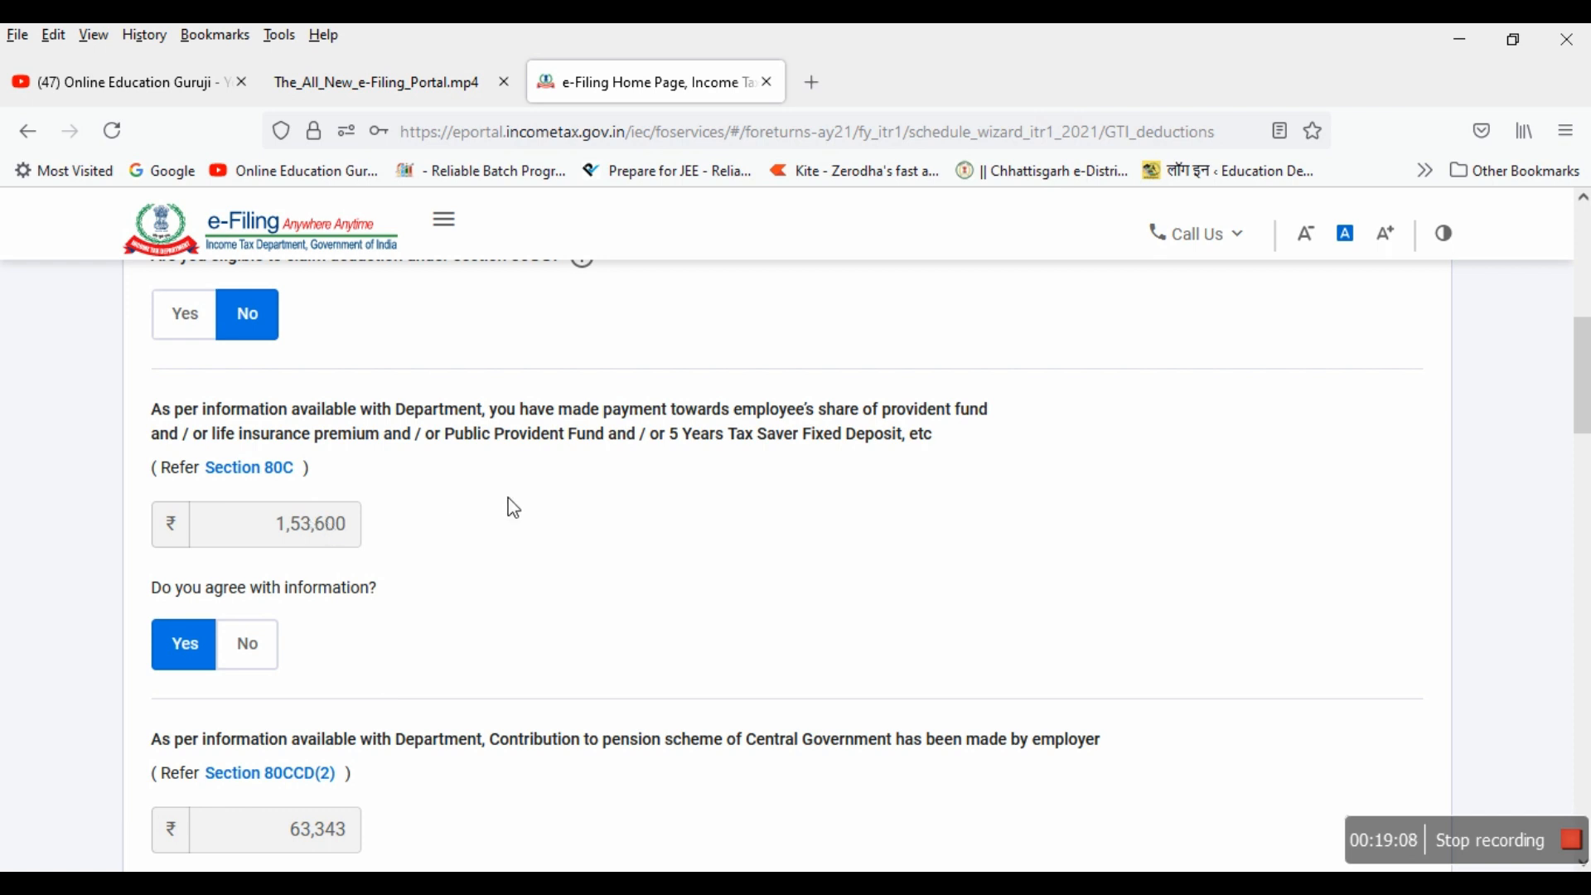
scroll(532, 536, down, 3)
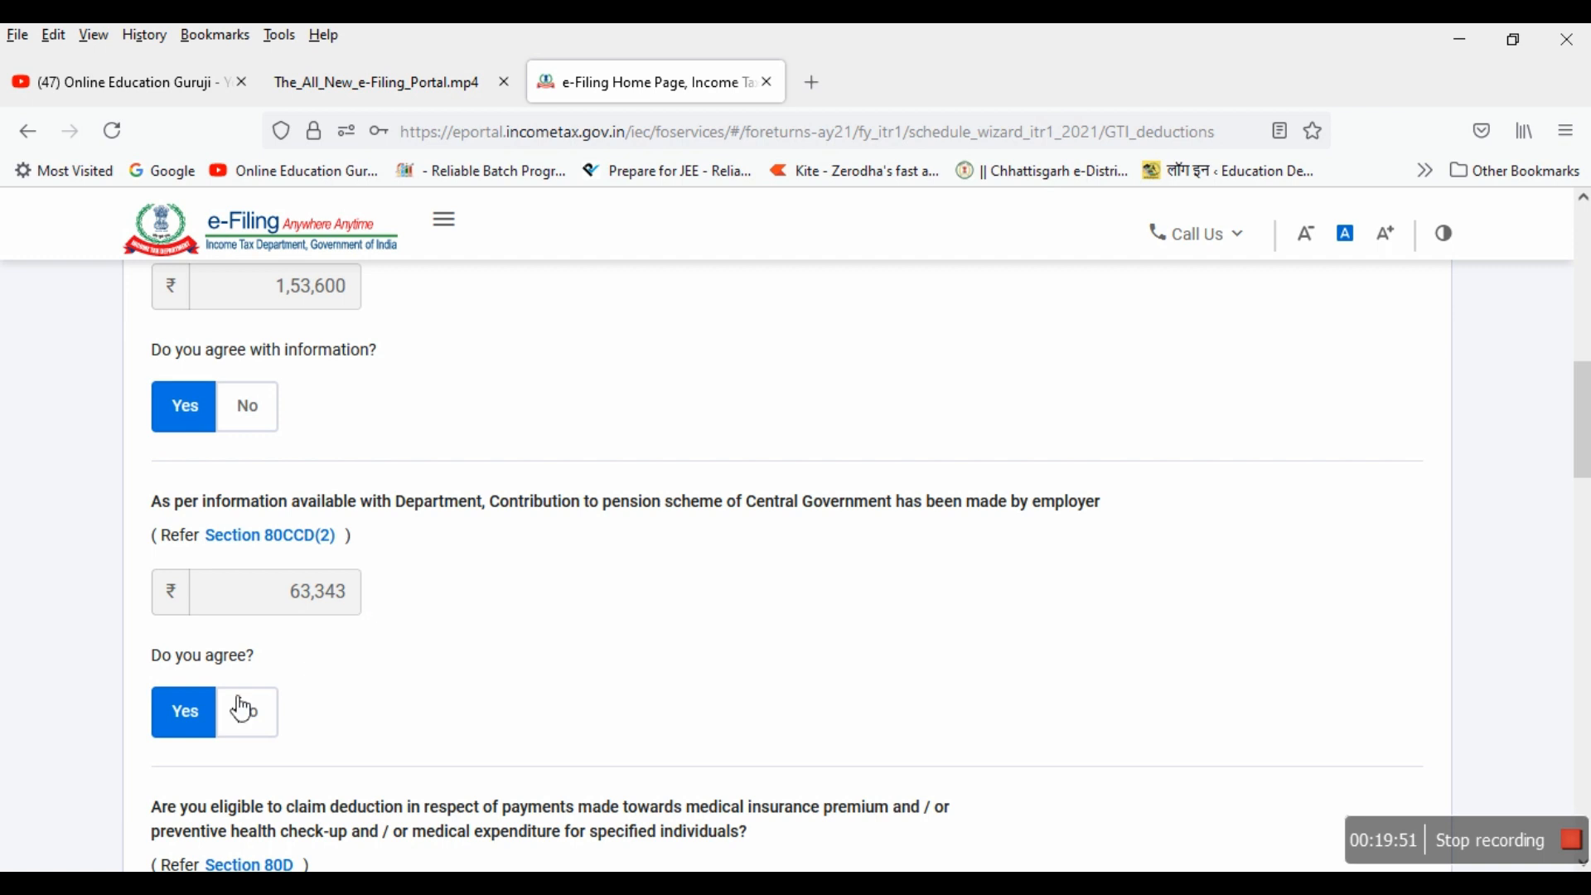
scroll(450, 668, down, 3)
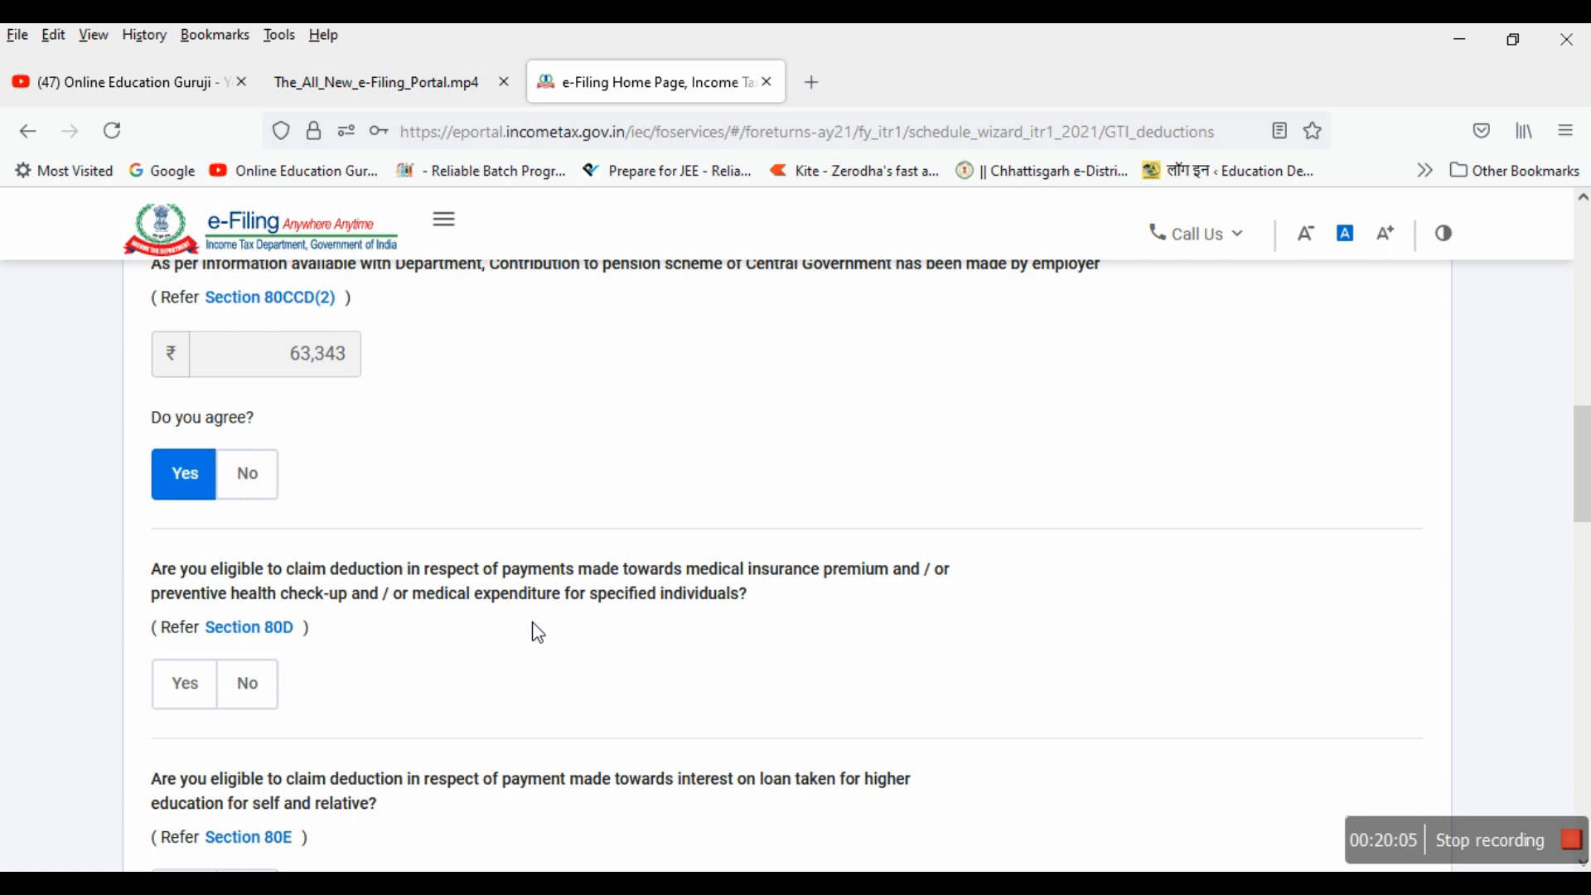
click(208, 693)
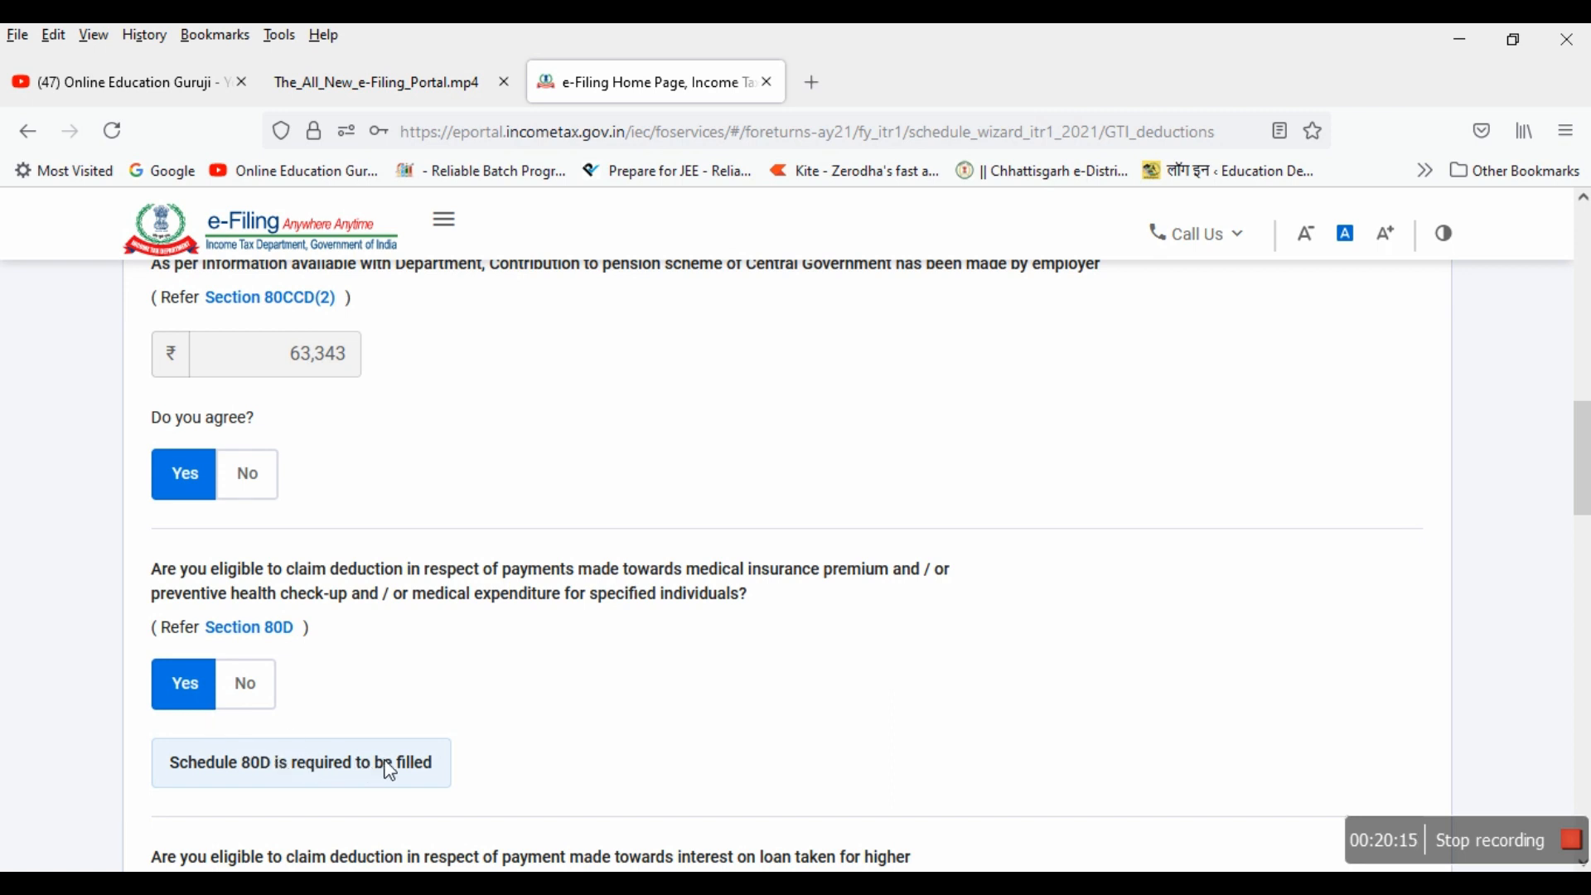
click(252, 686)
scroll(454, 686, down, 3)
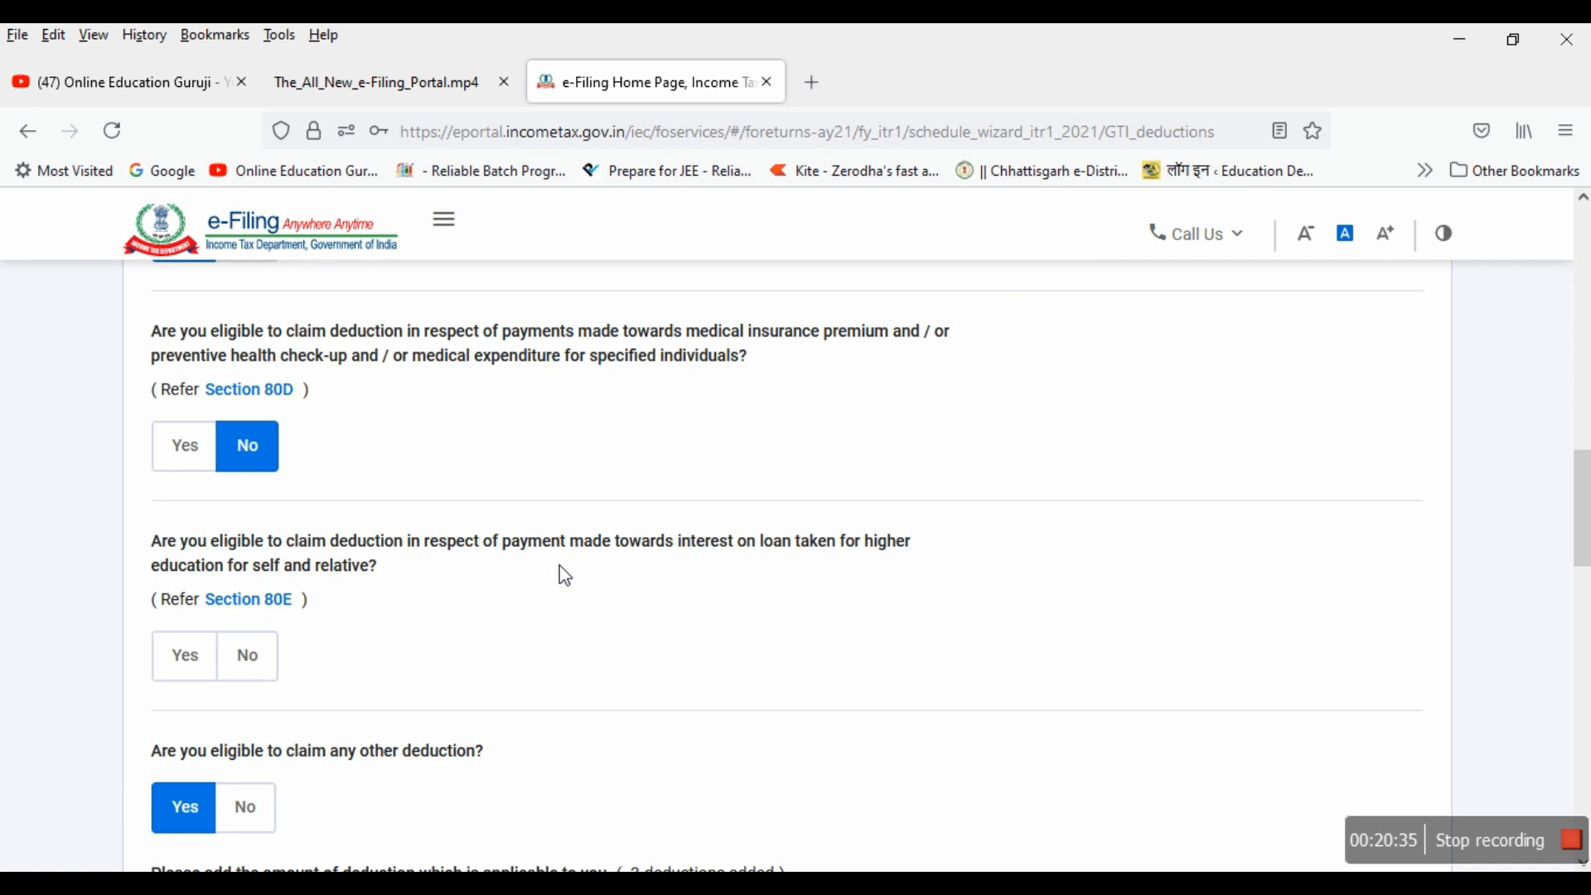
click(201, 668)
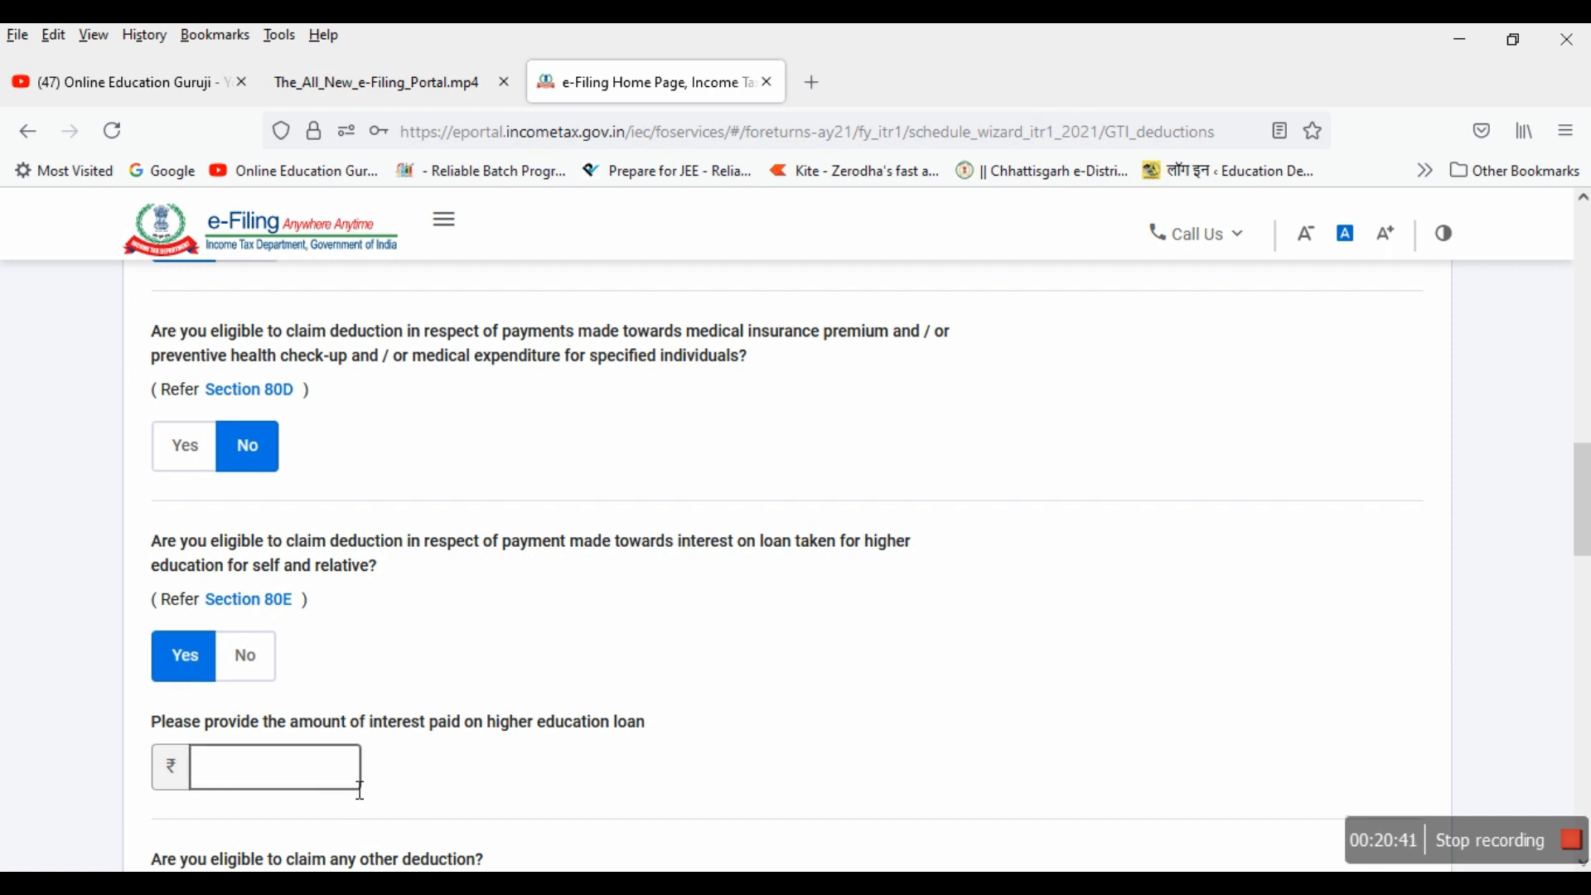
click(280, 653)
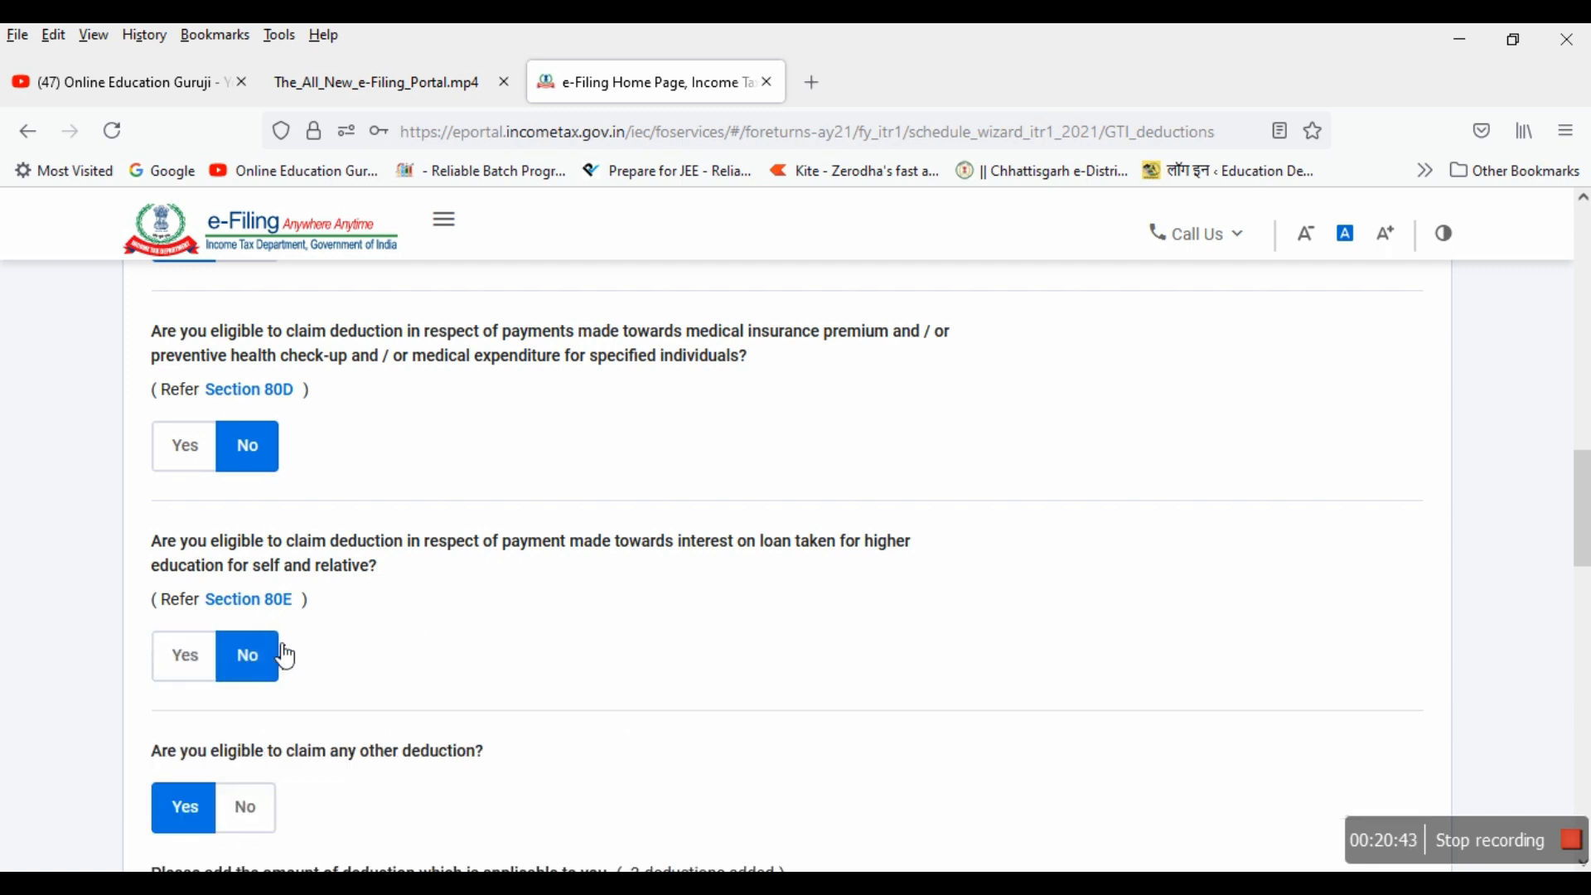
Step: Look at the 80CCC pension fund amount field without claiming it, and check the 80CCD(1) pension scheme contribution amount
scroll(572, 654, down, 3)
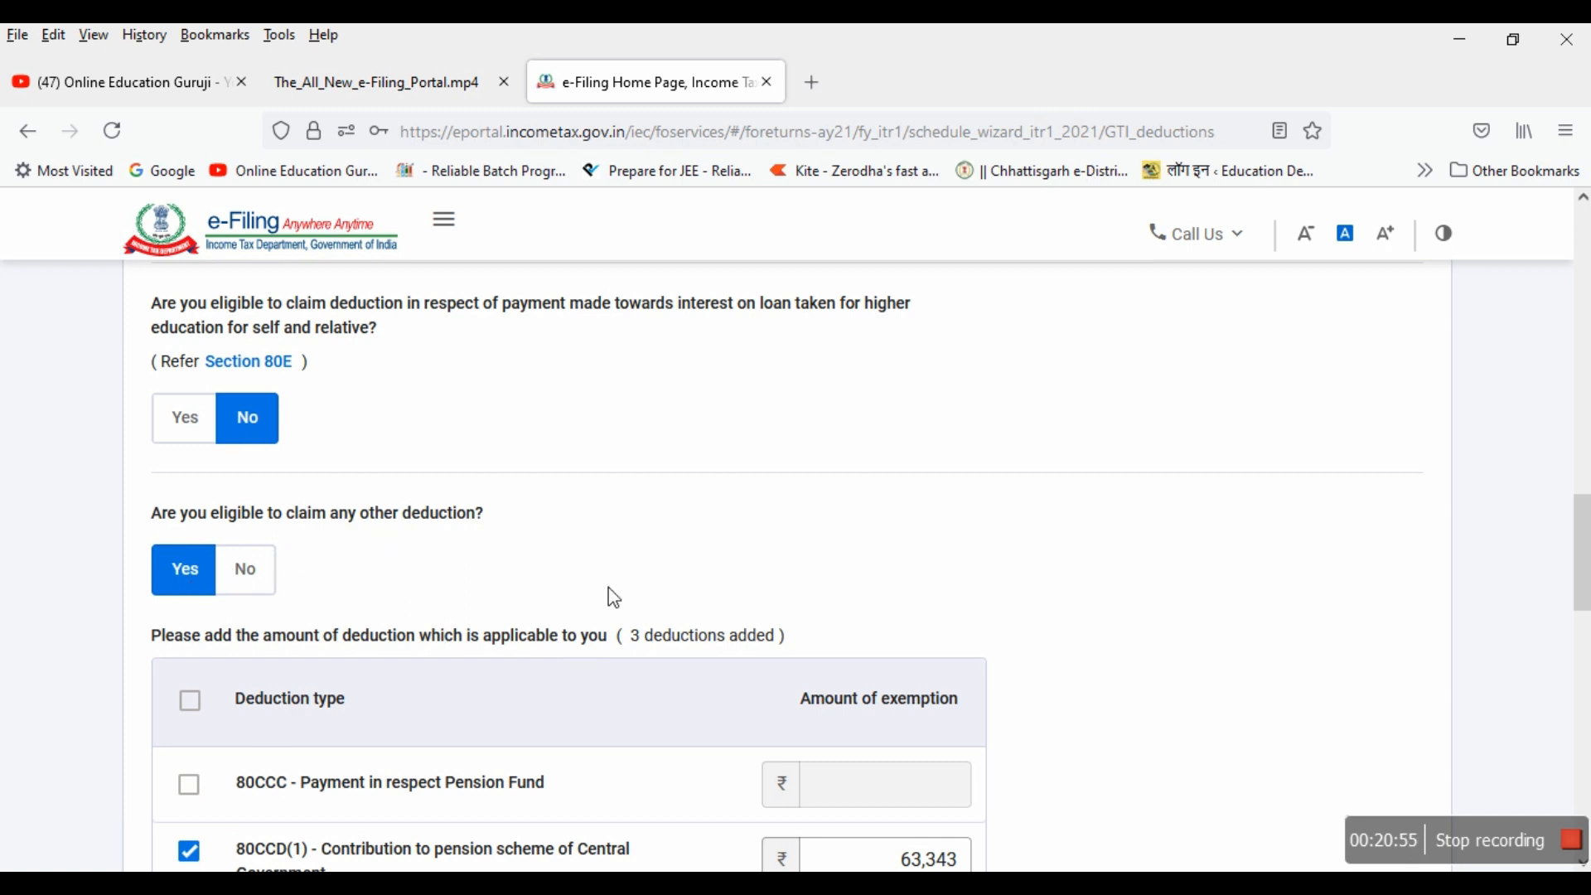
scroll(611, 597, down, 3)
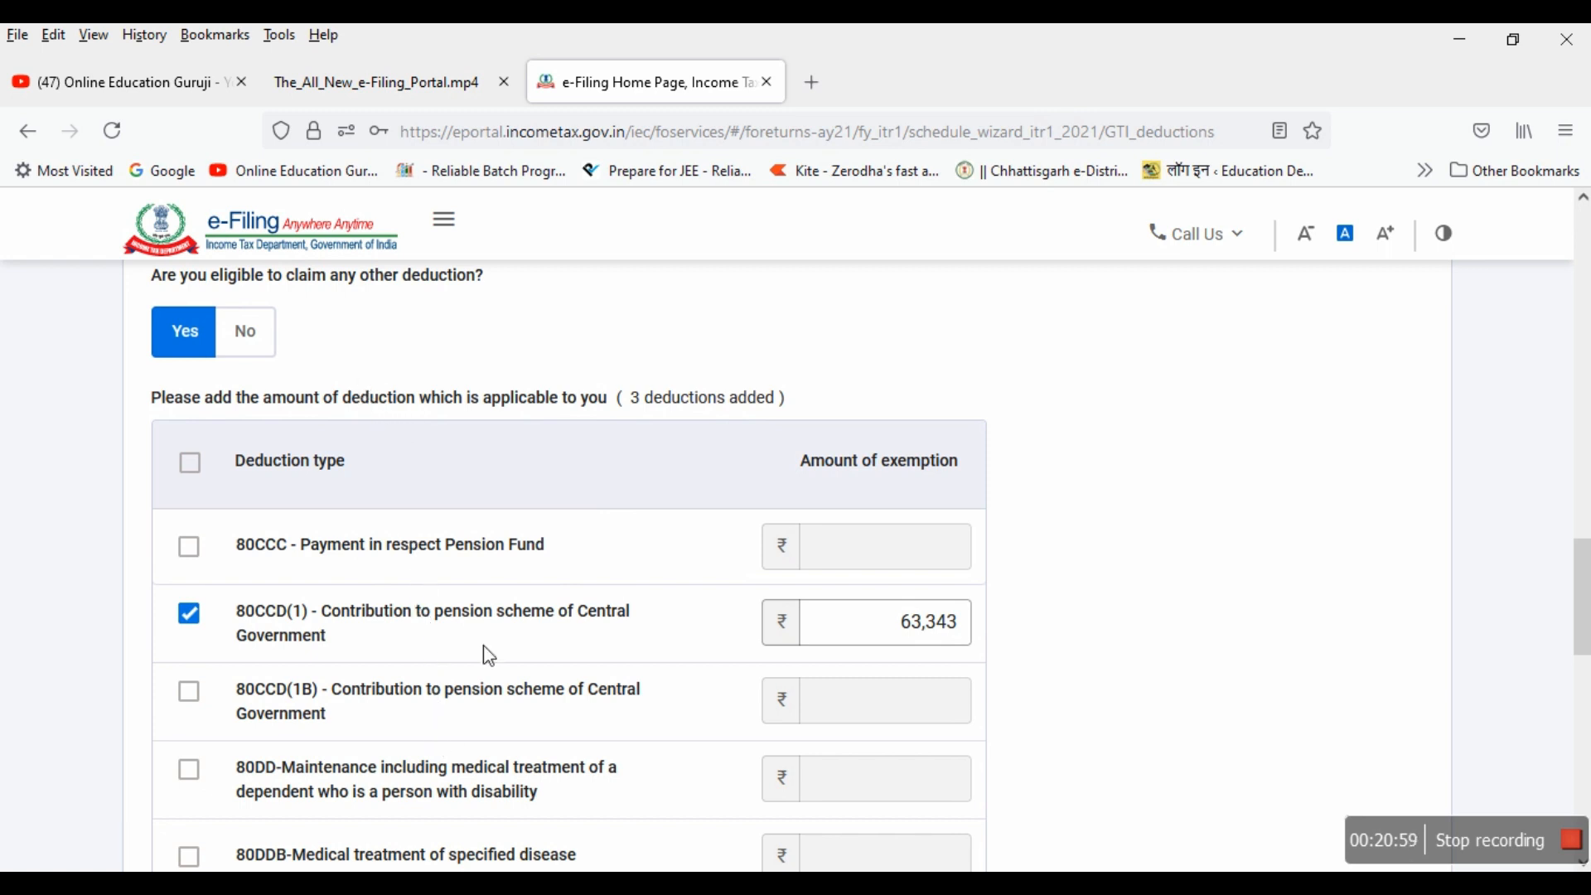
scroll(457, 592, down, 2)
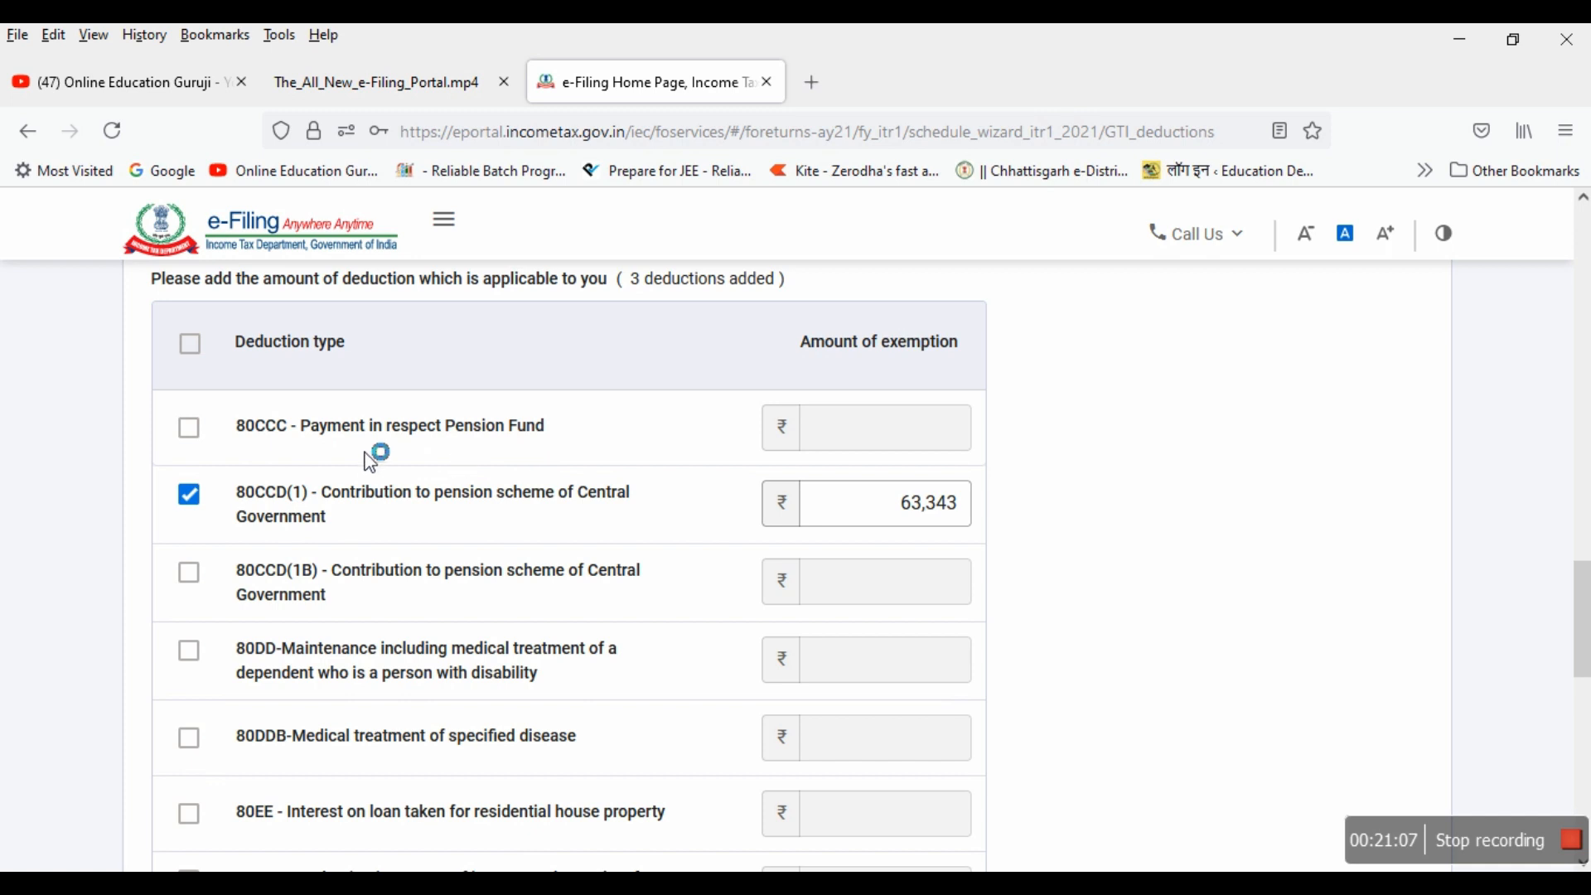
click(191, 428)
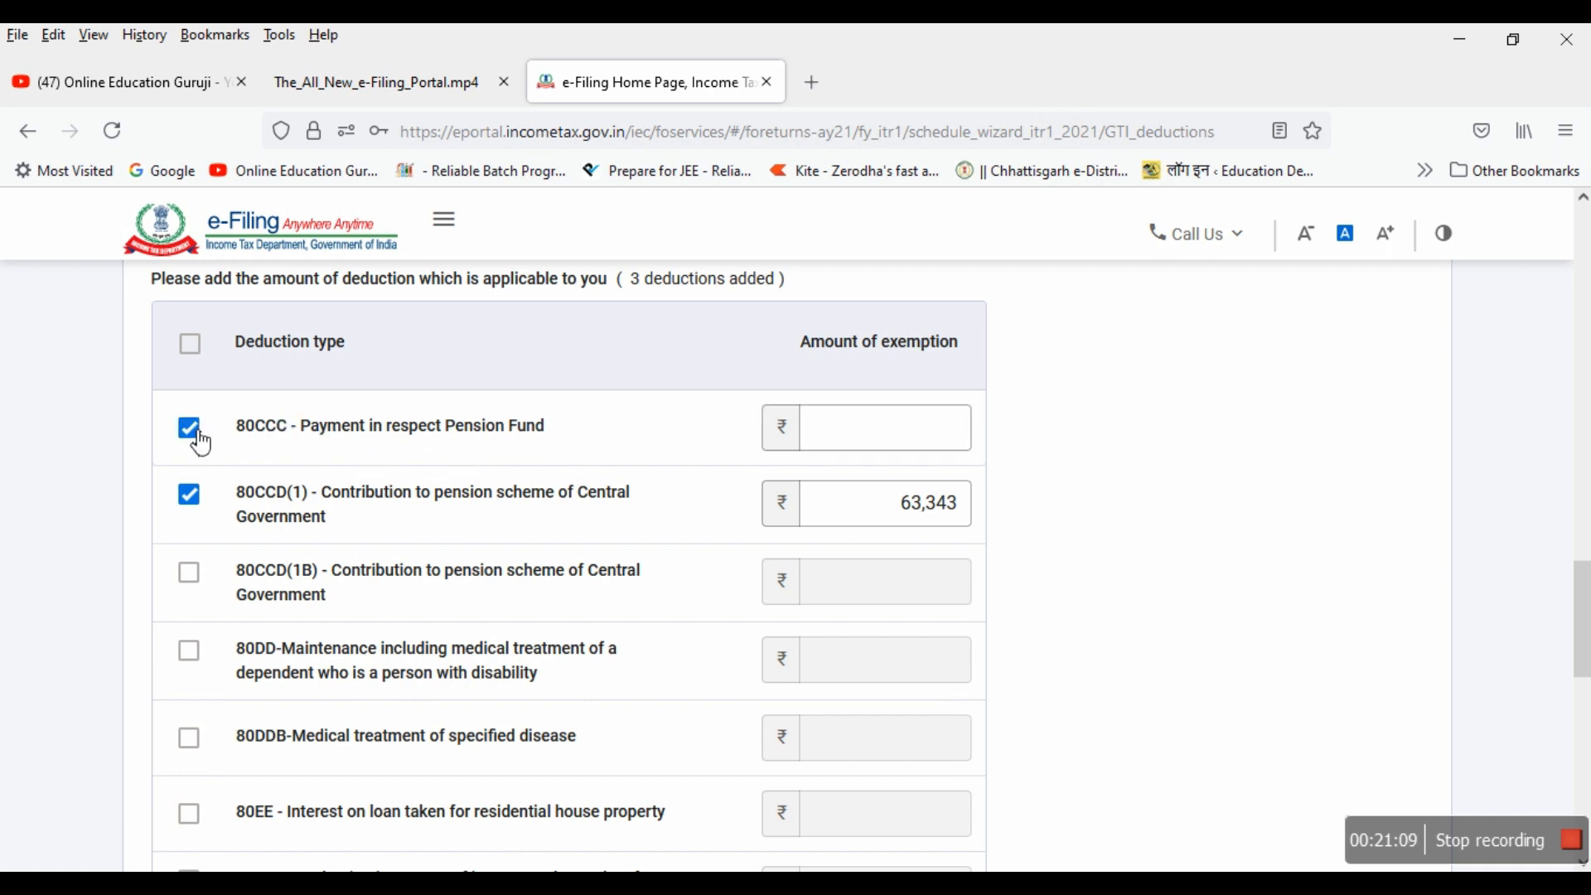
click(946, 445)
click(947, 443)
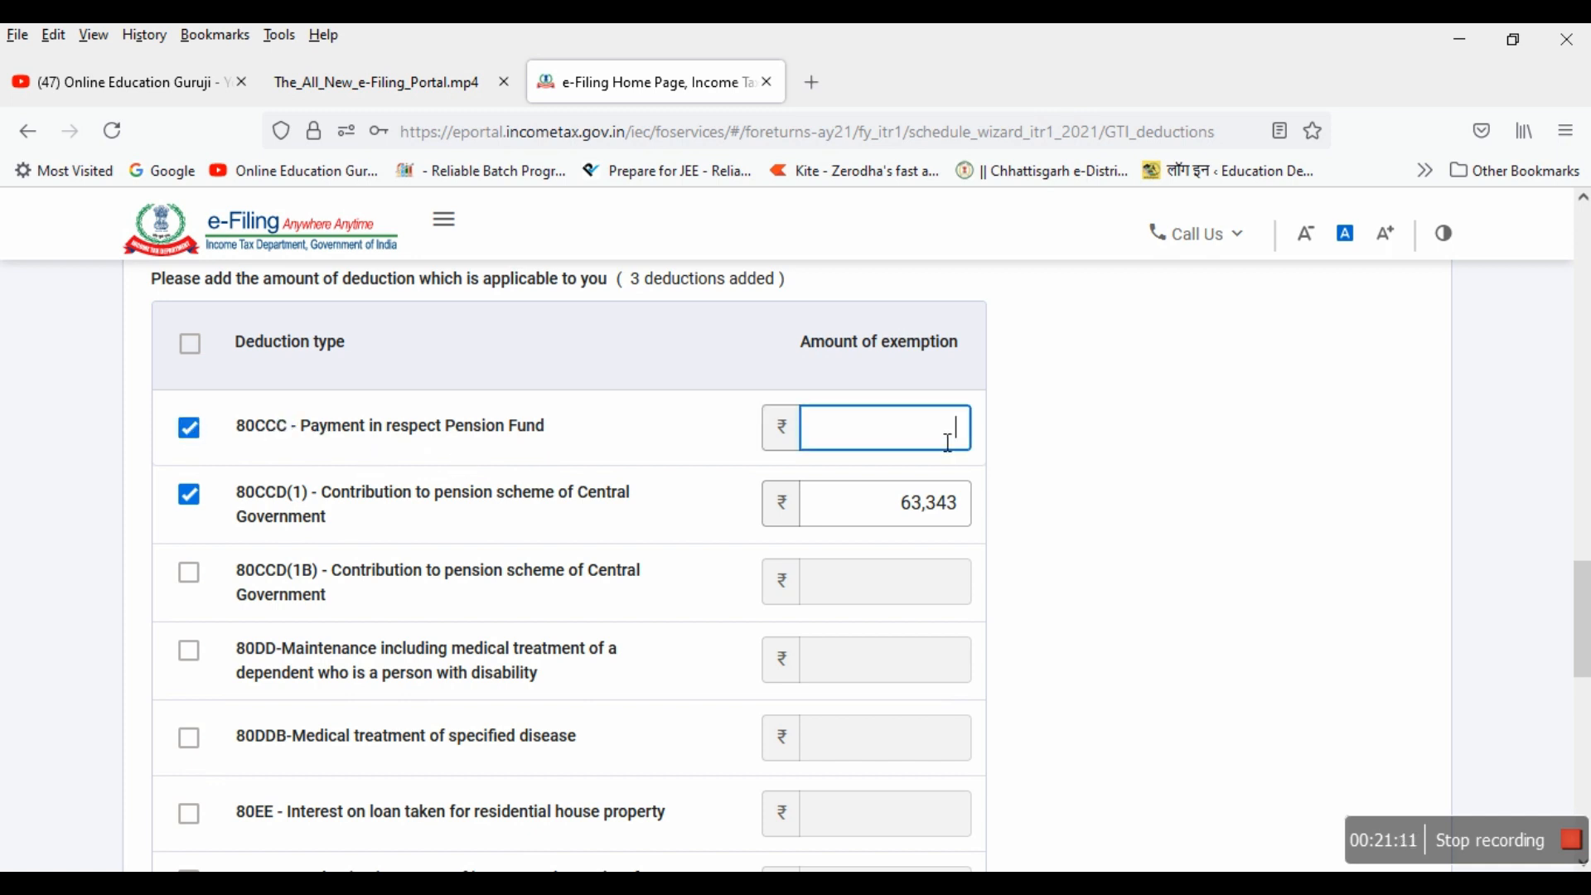
click(189, 428)
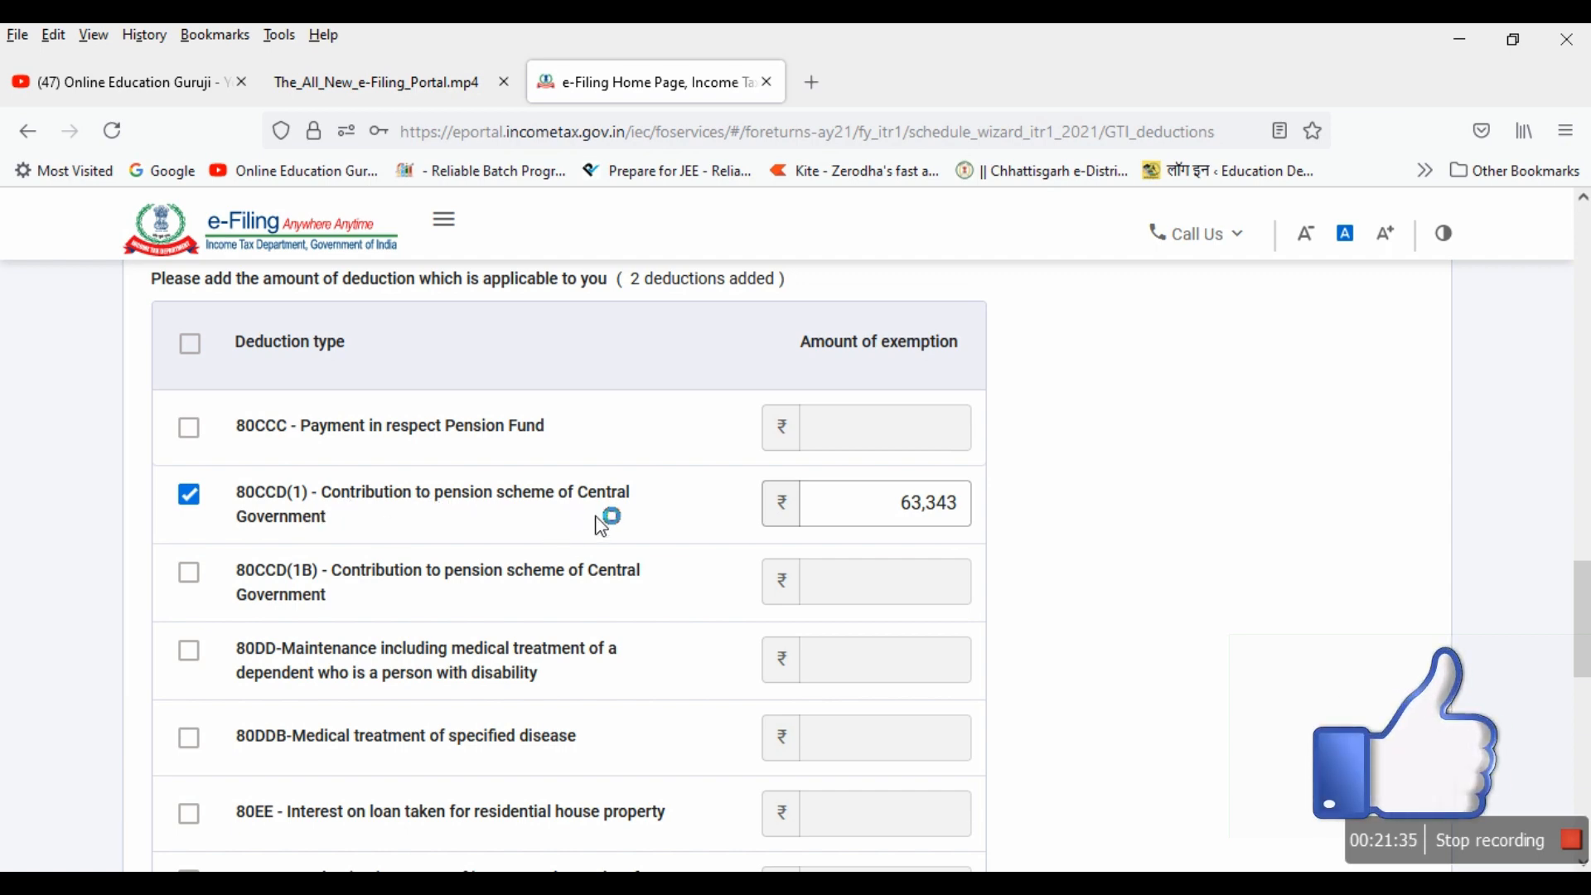
click(920, 510)
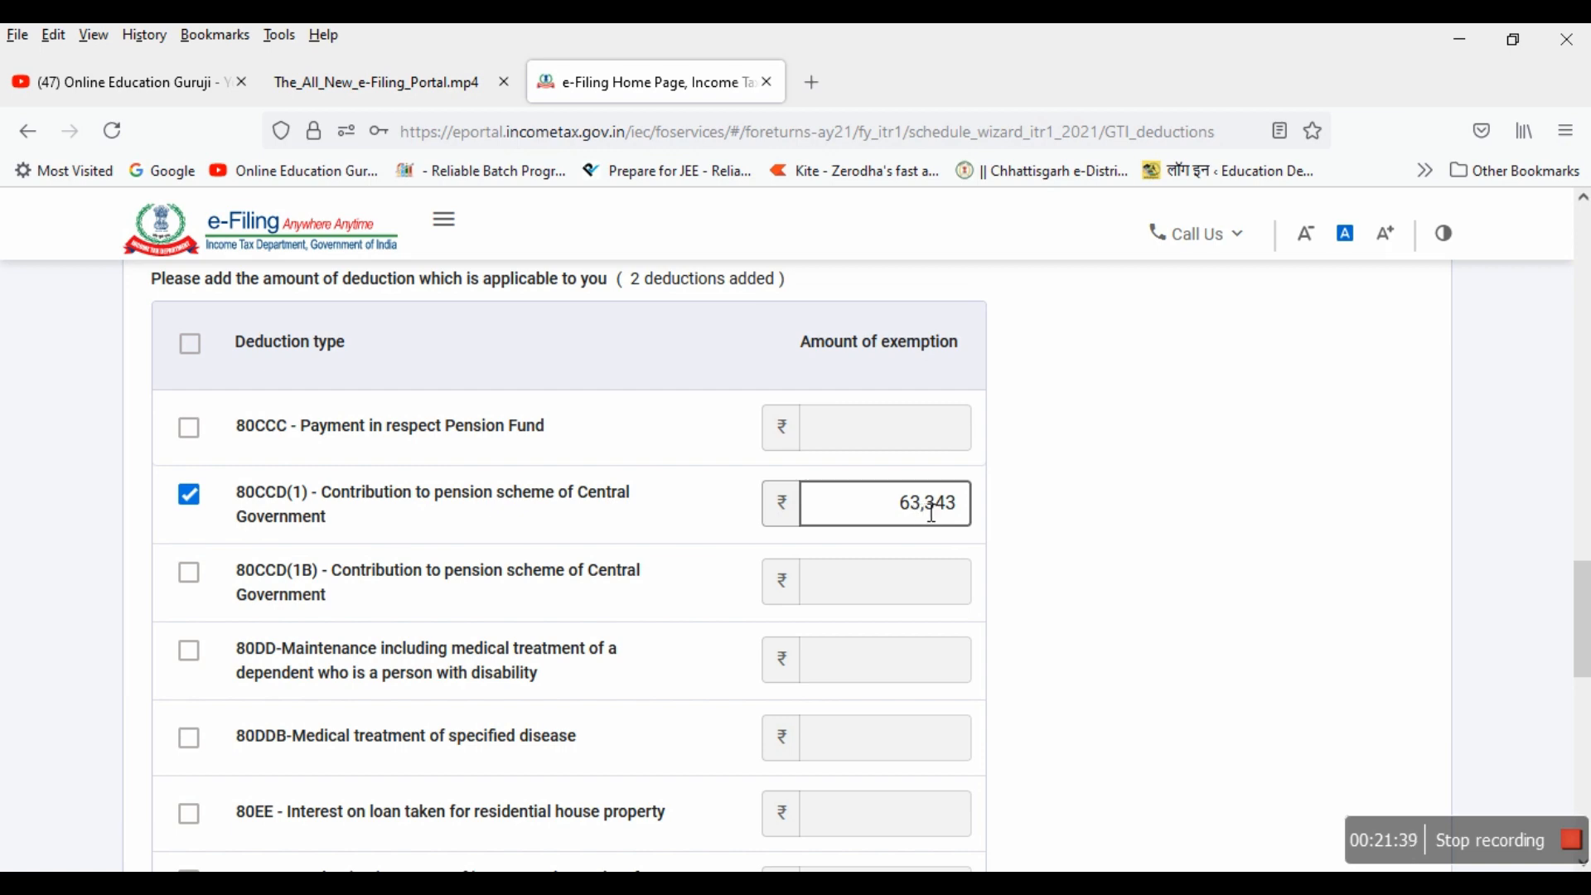
click(974, 510)
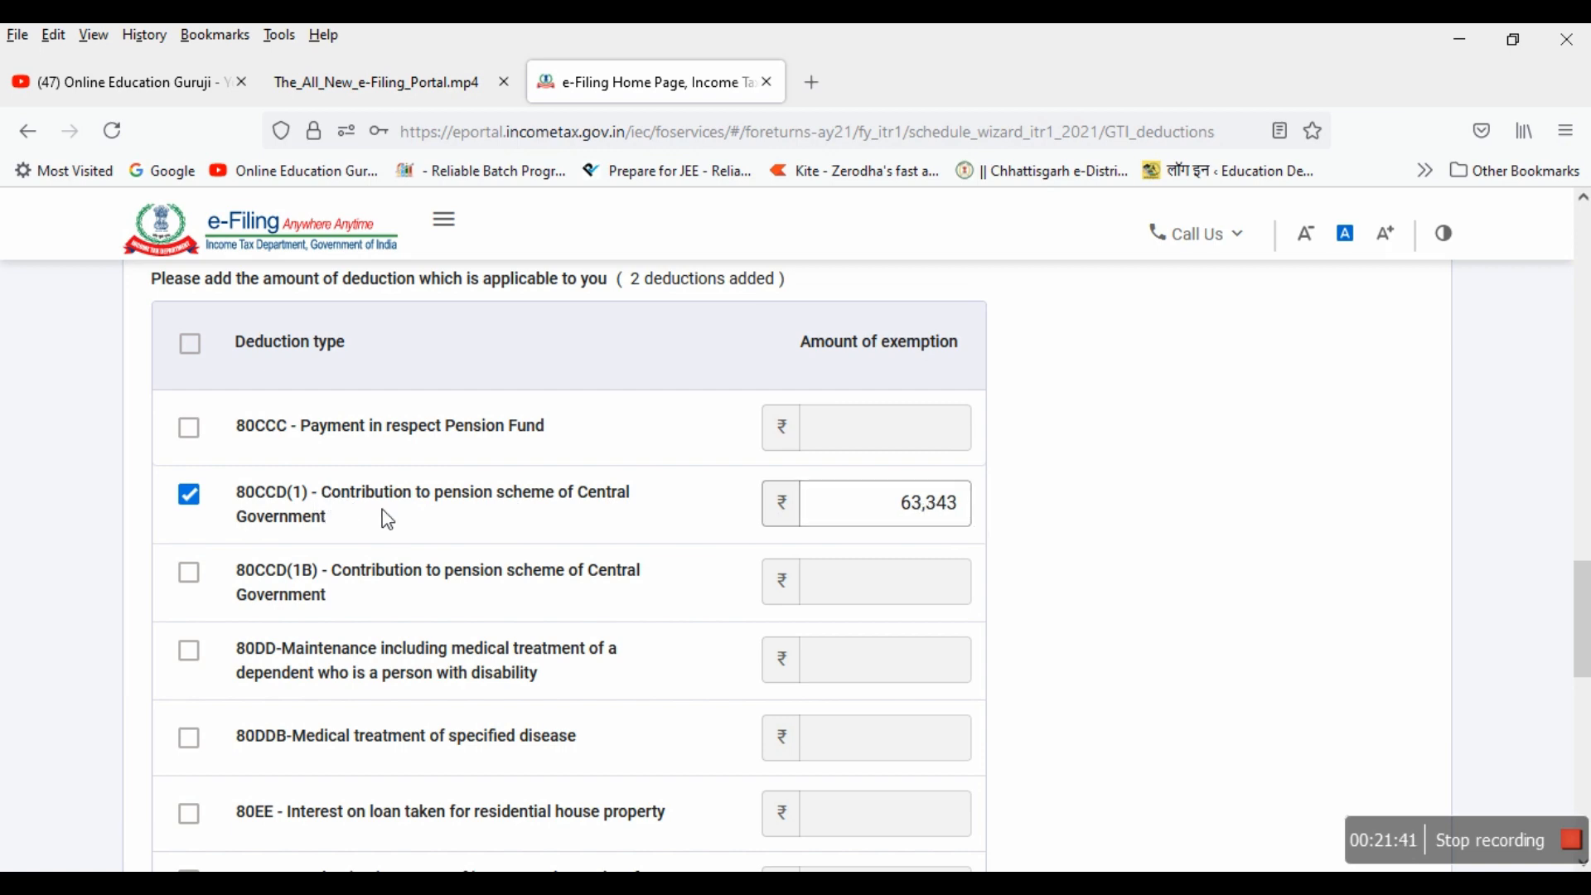
Step: Look through the 80EE, 80EEA and 80EEB loan interest and electric vehicle deductions, leaving each one unselected
scroll(383, 515, down, 2)
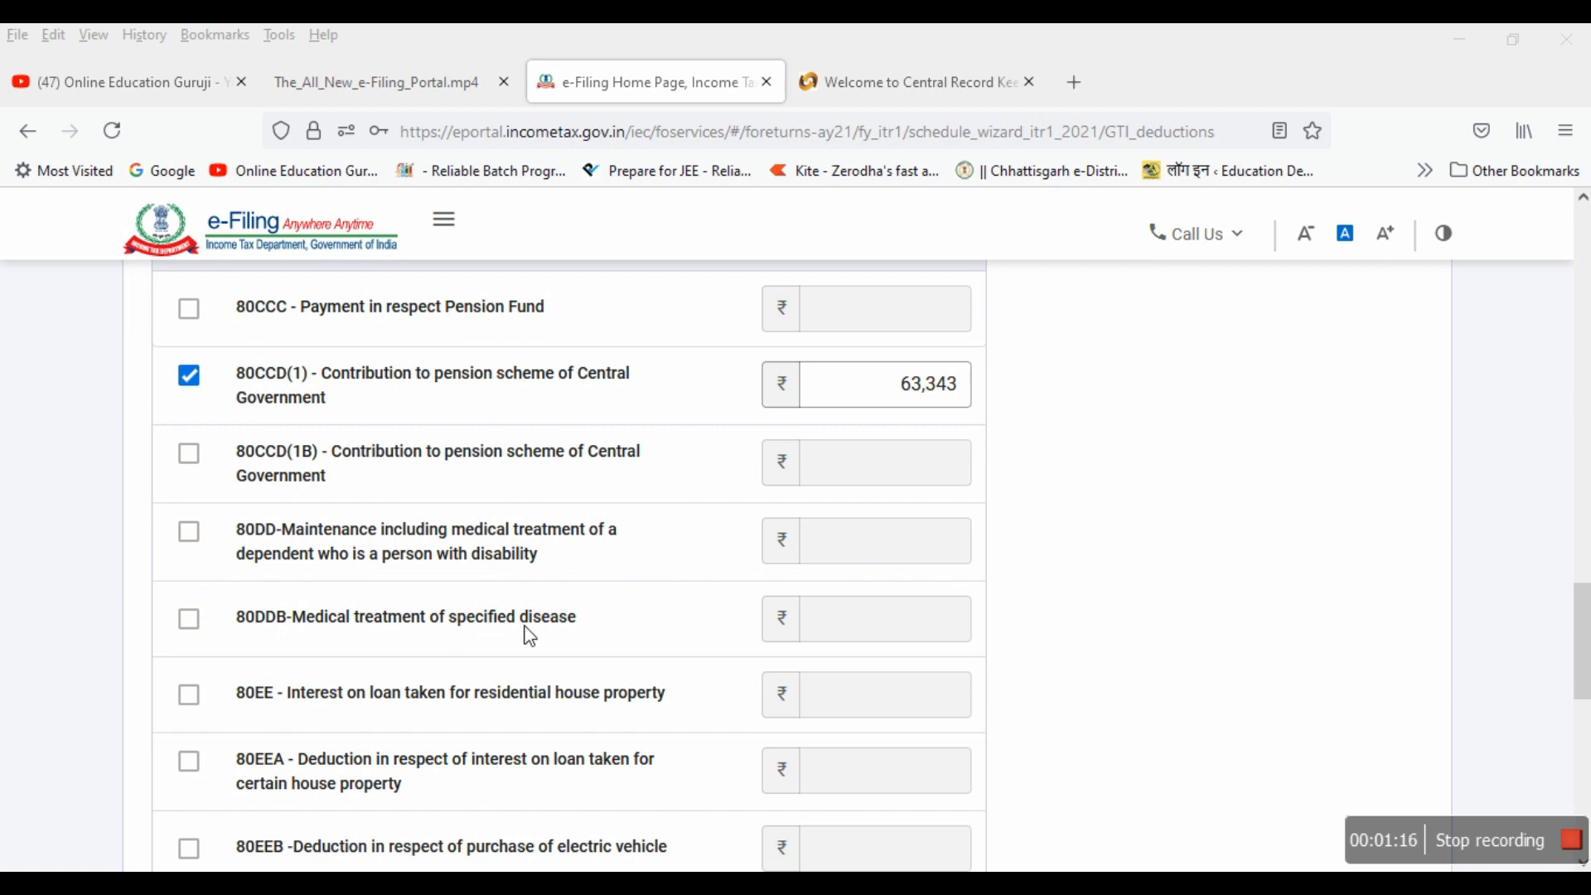
scroll(530, 636, down, 3)
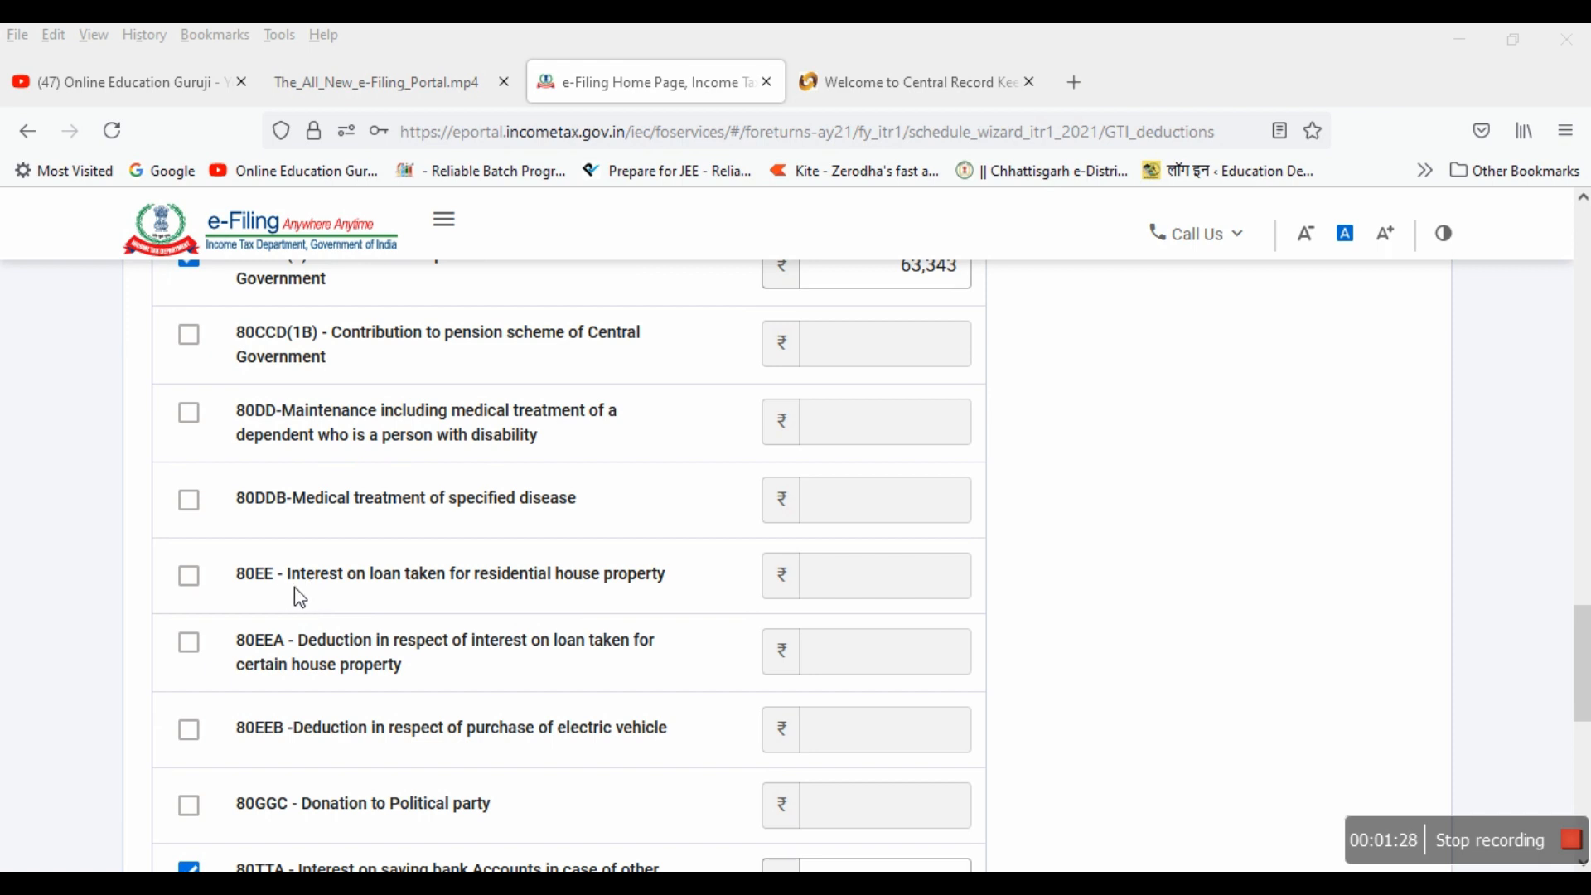
click(196, 583)
click(199, 590)
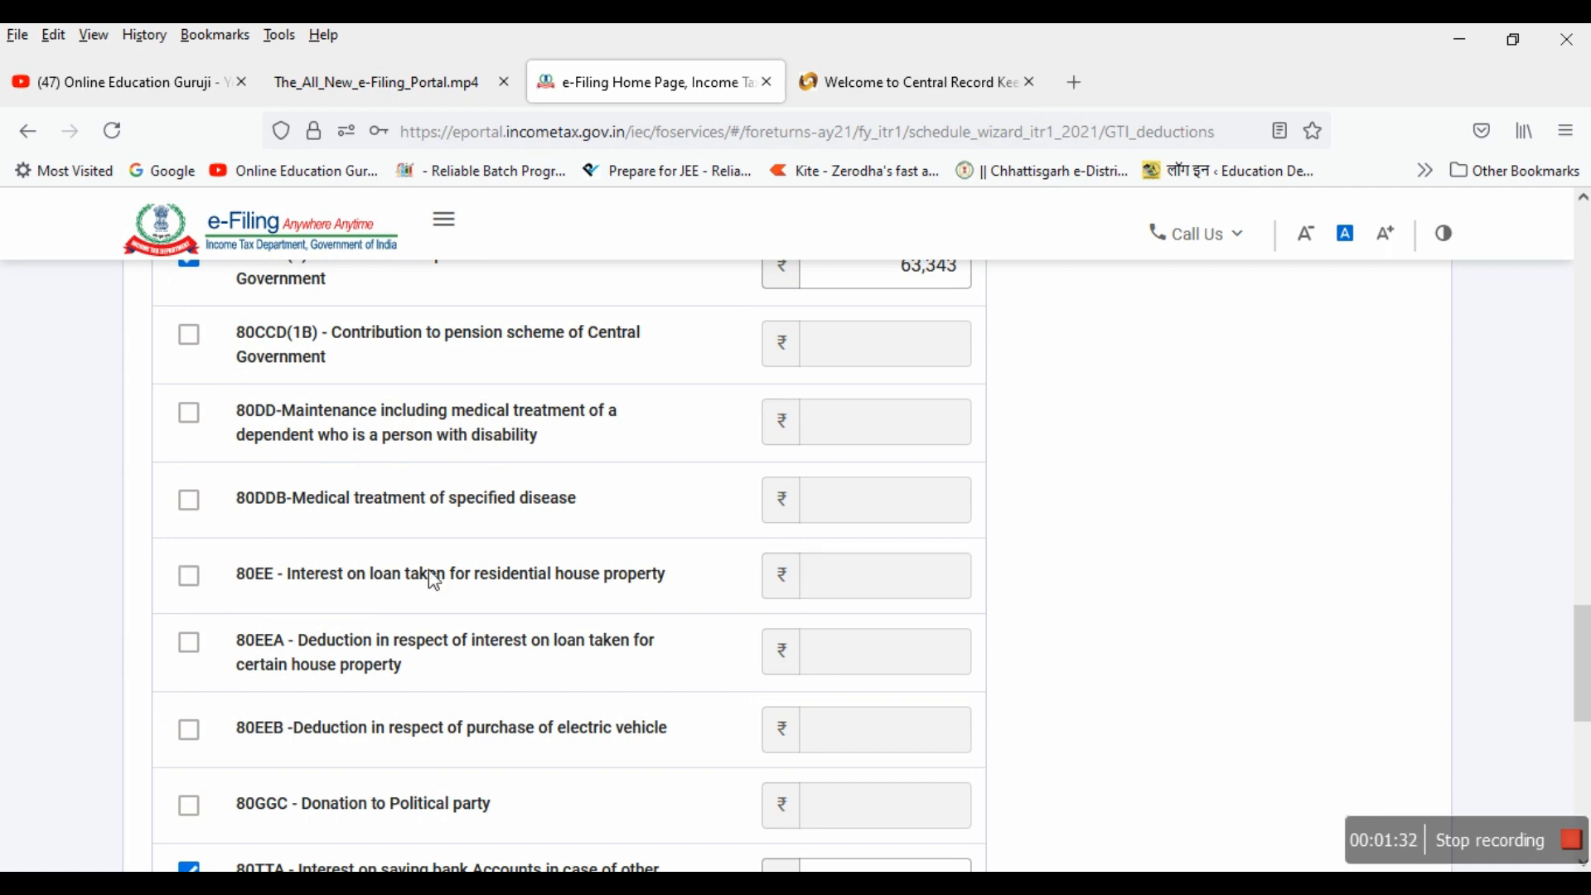
scroll(543, 639, down, 2)
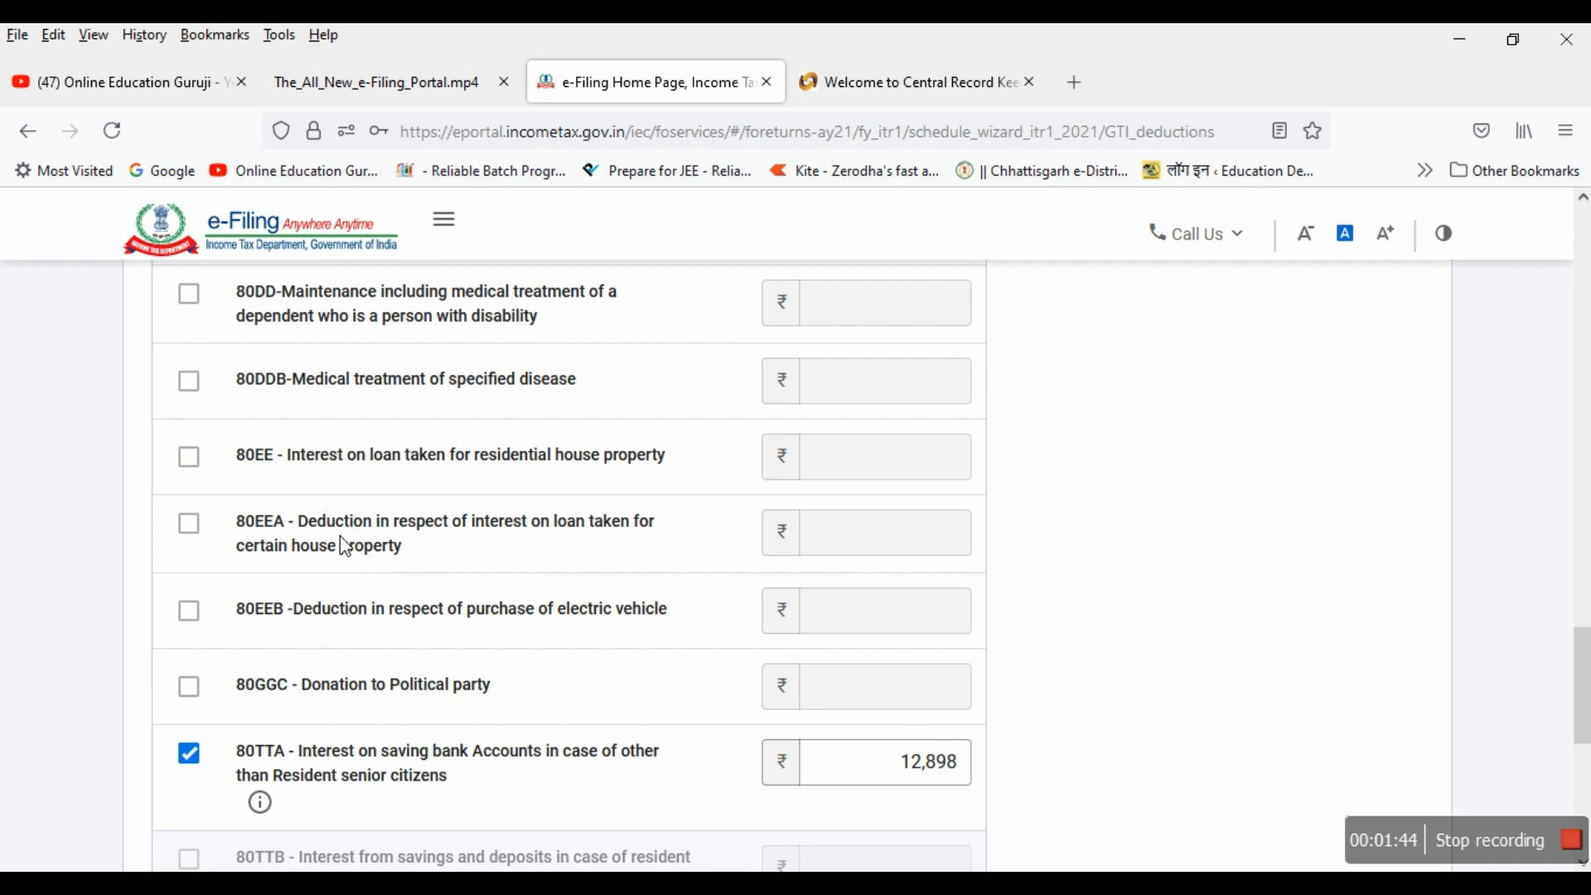
click(202, 537)
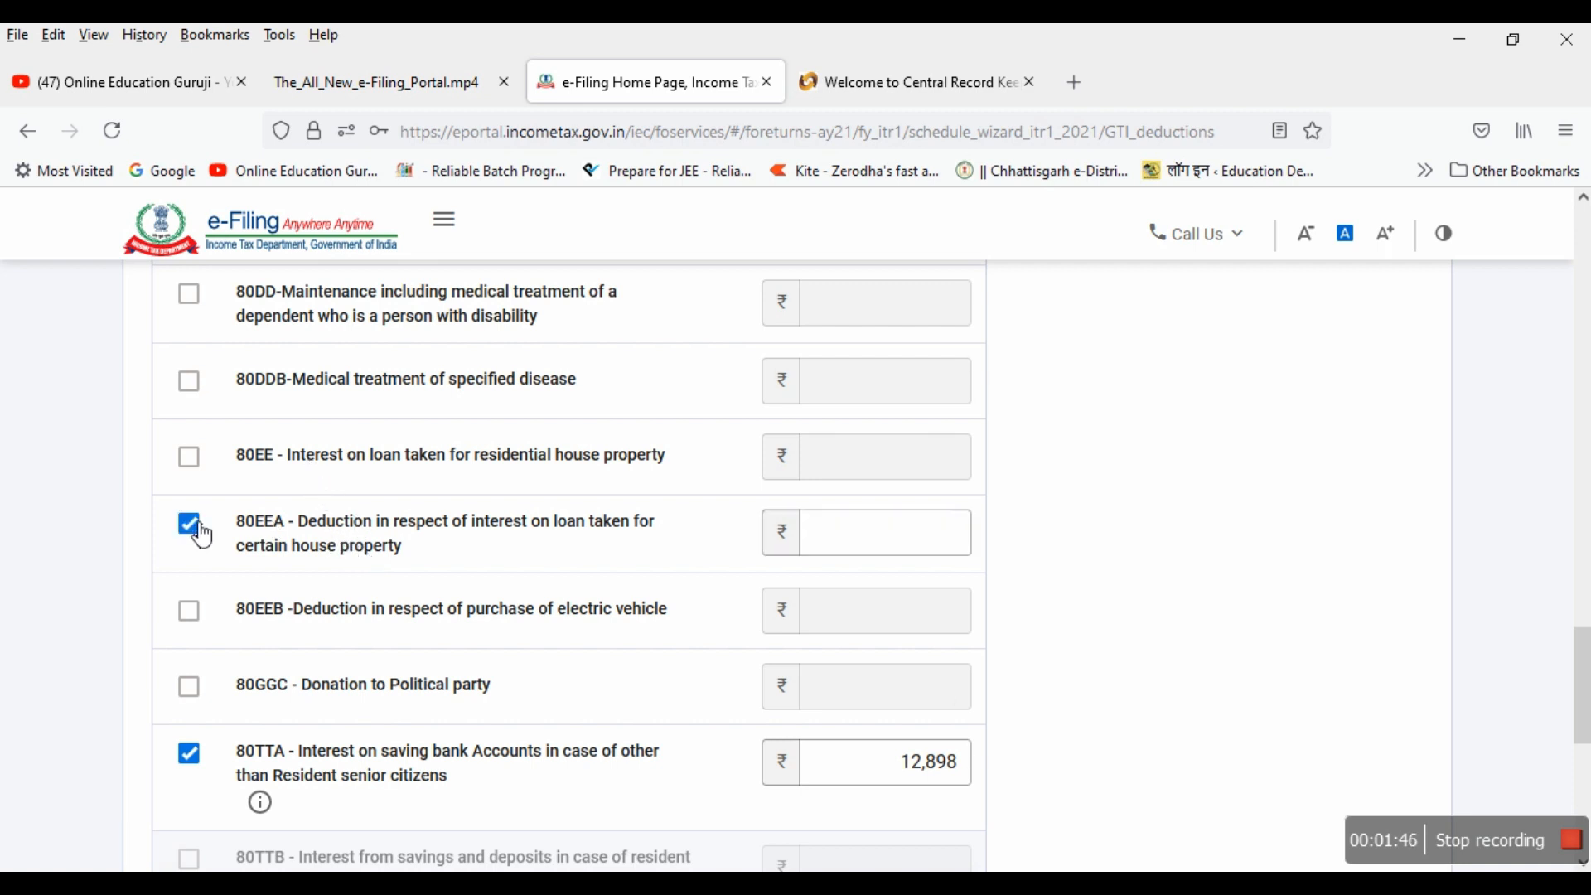
click(202, 537)
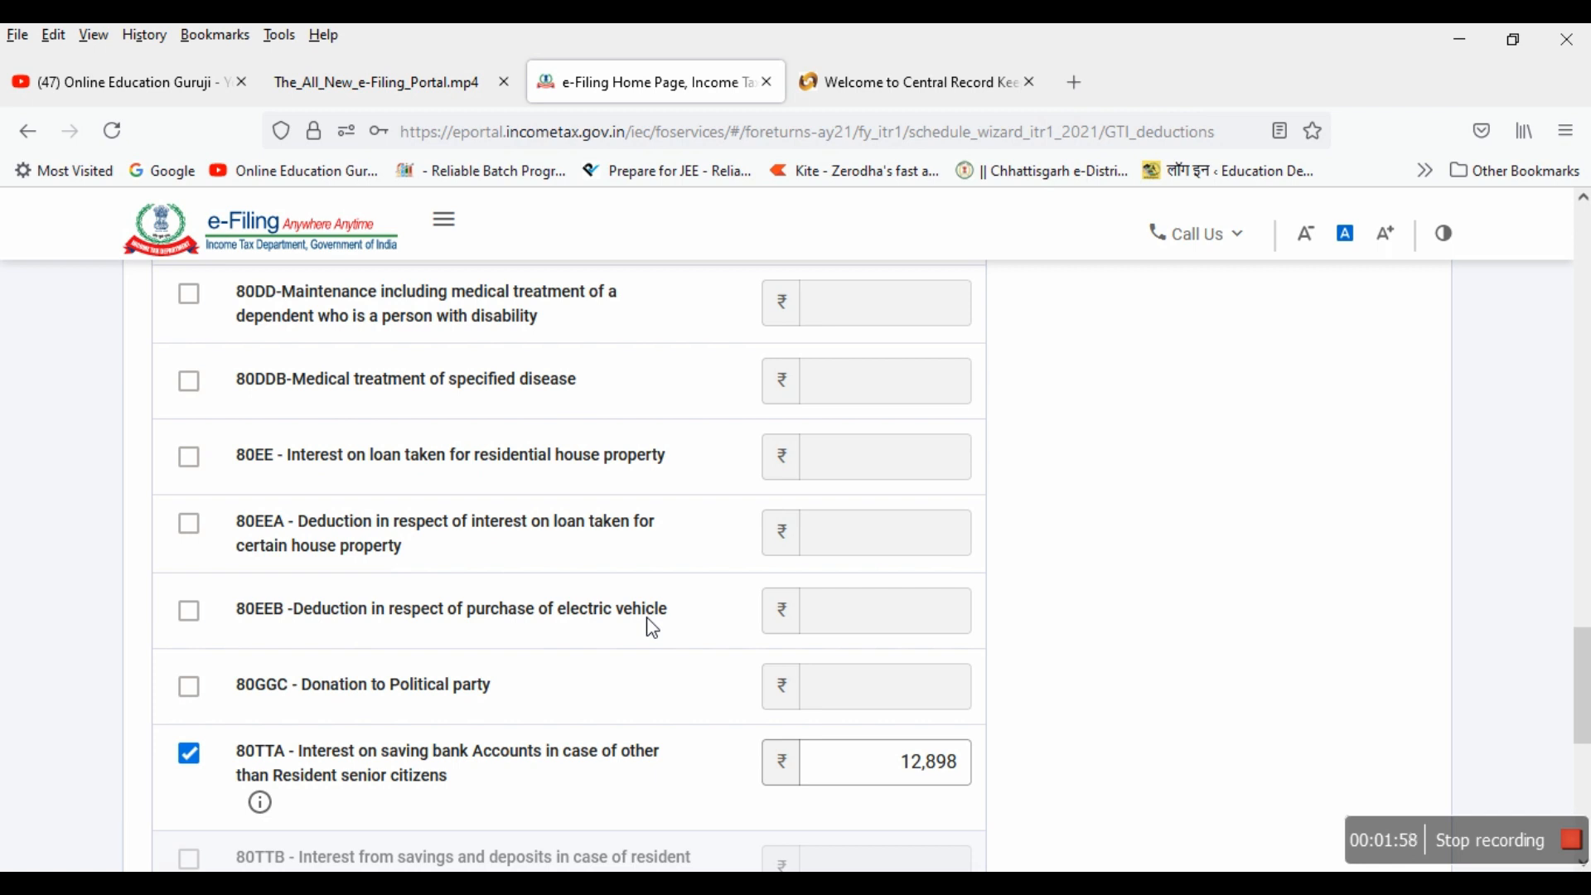
click(190, 613)
click(851, 625)
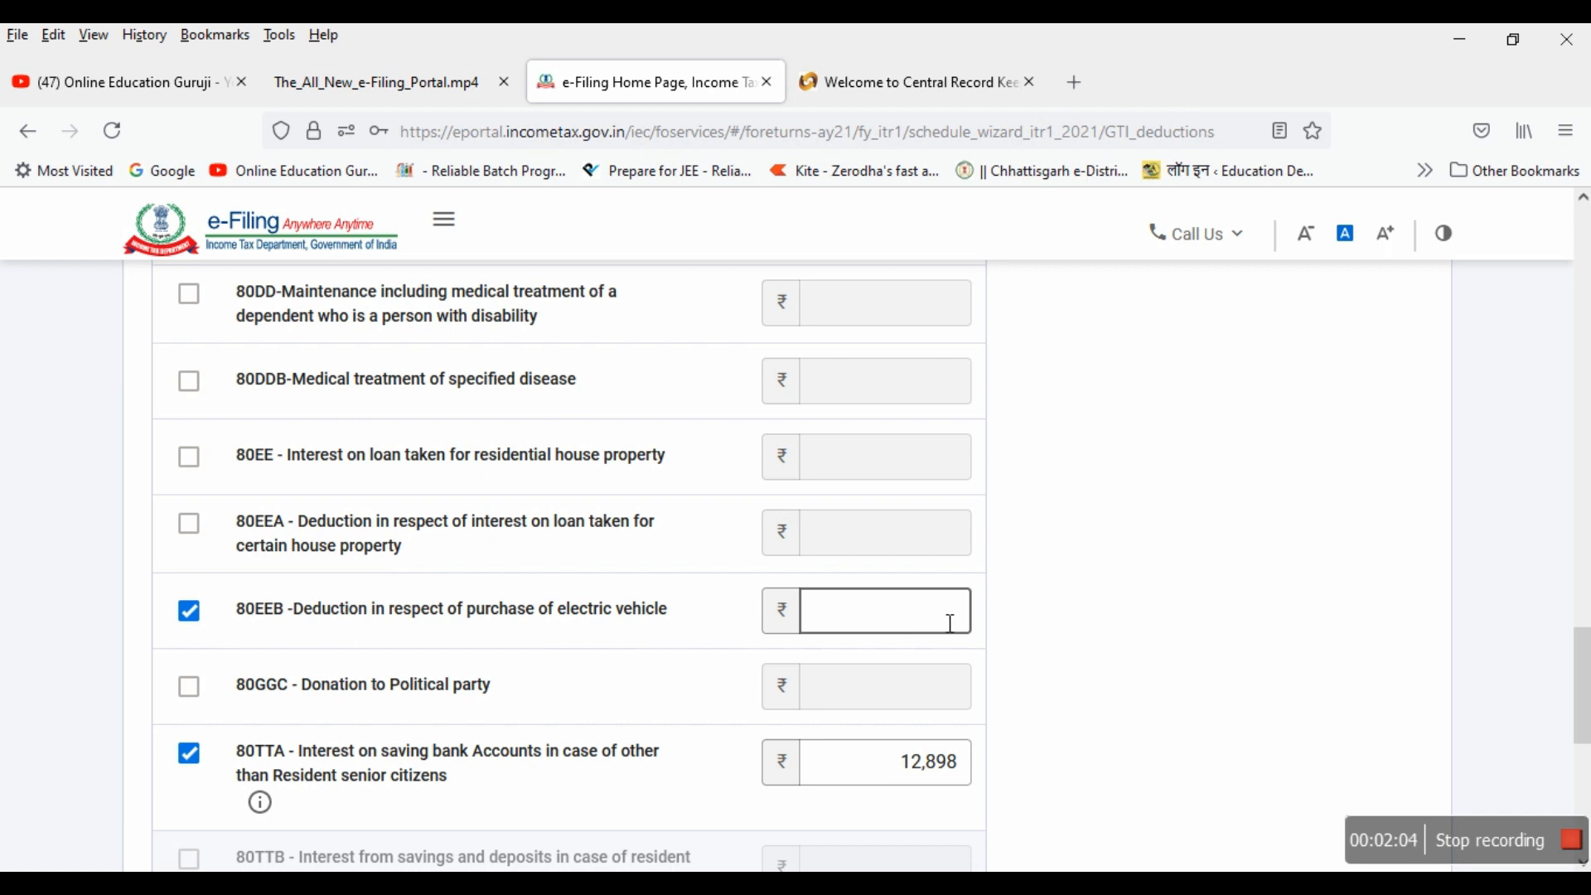
click(199, 618)
Step: Check the 80TTA savings bank interest amount and look at the 80U disability deduction without claiming it
scroll(320, 706, down, 2)
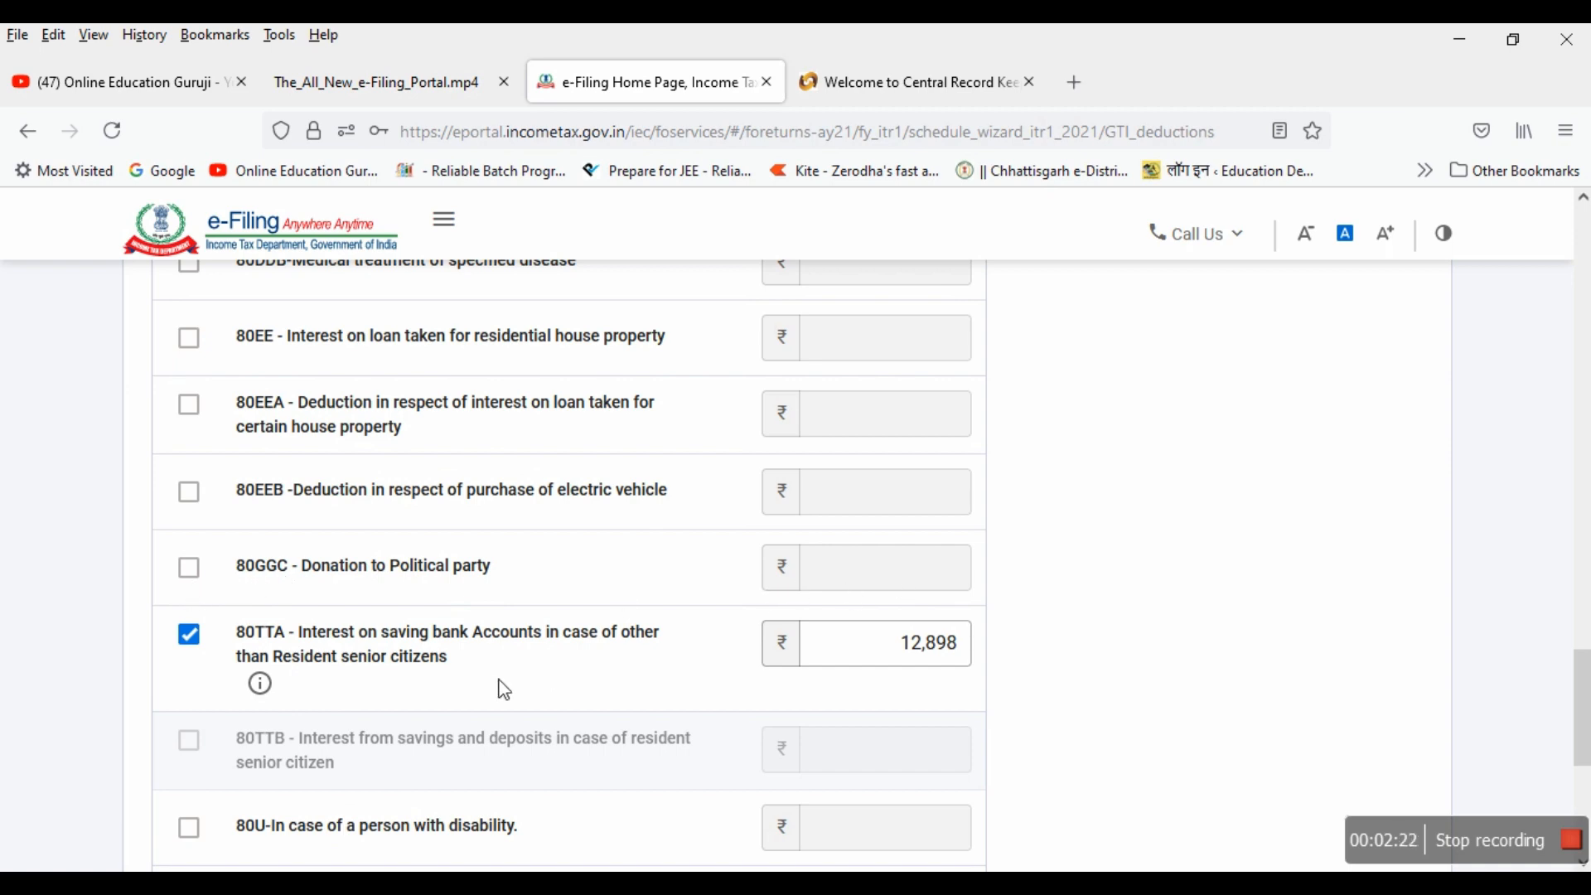
scroll(498, 685, down, 3)
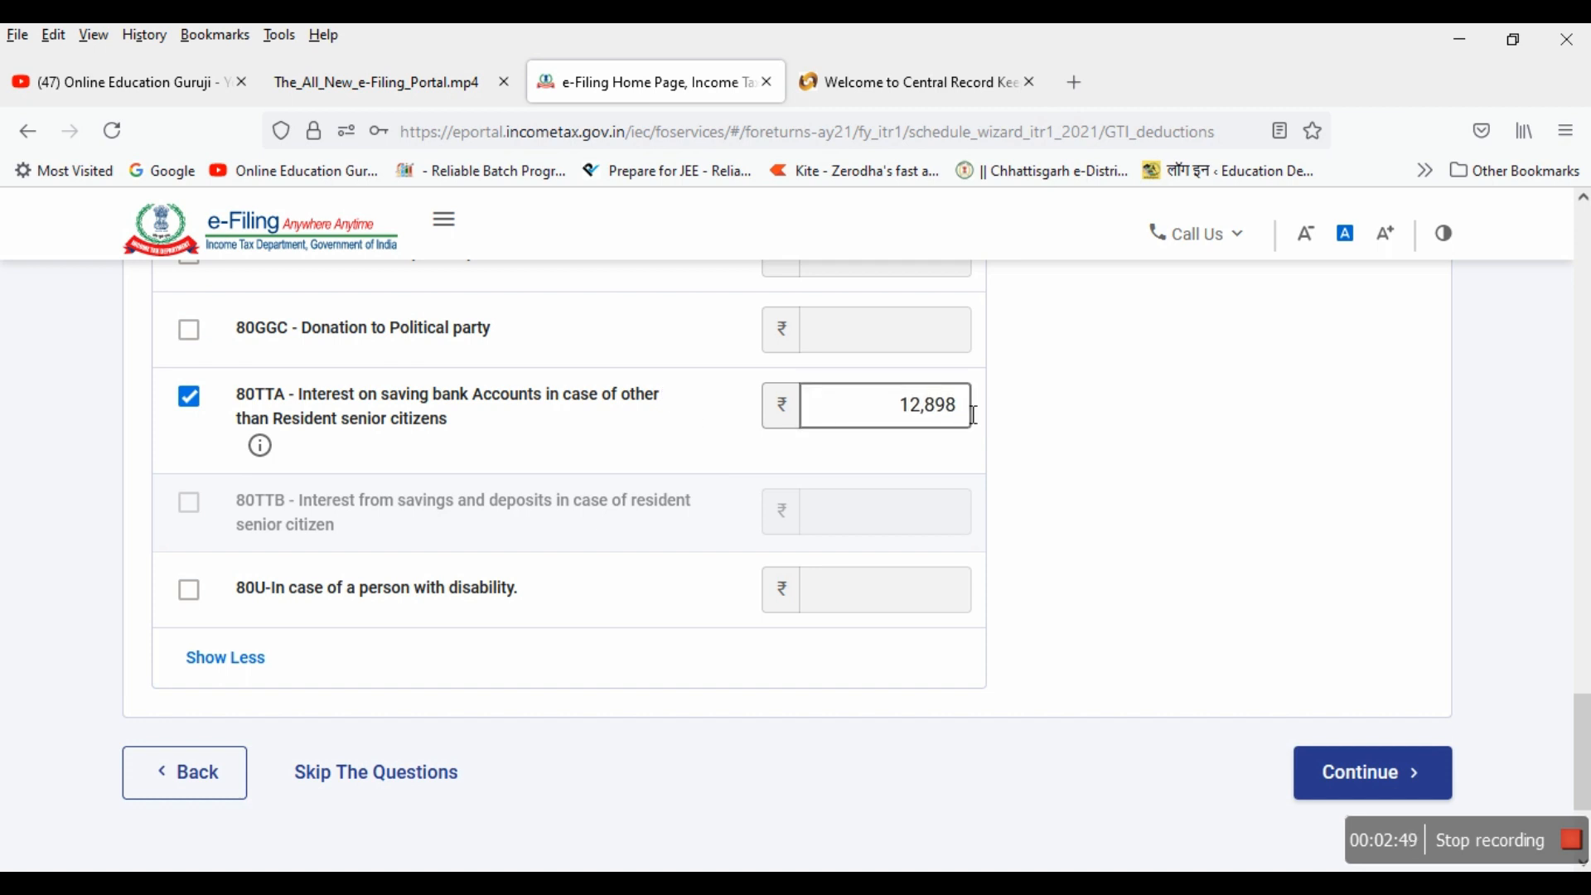
click(915, 422)
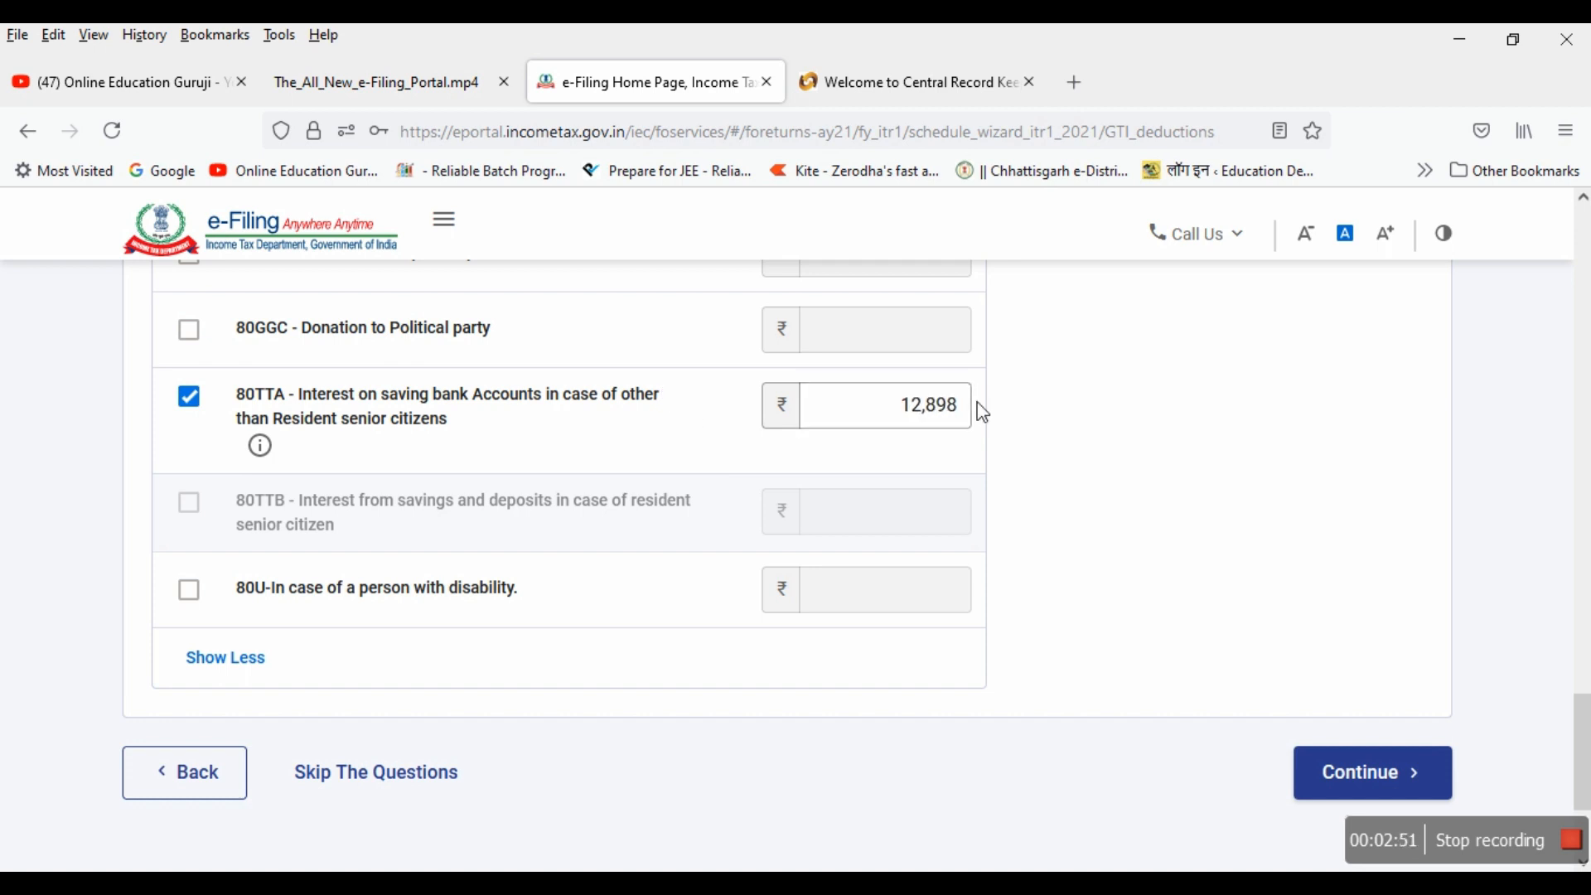
scroll(442, 469, down, 2)
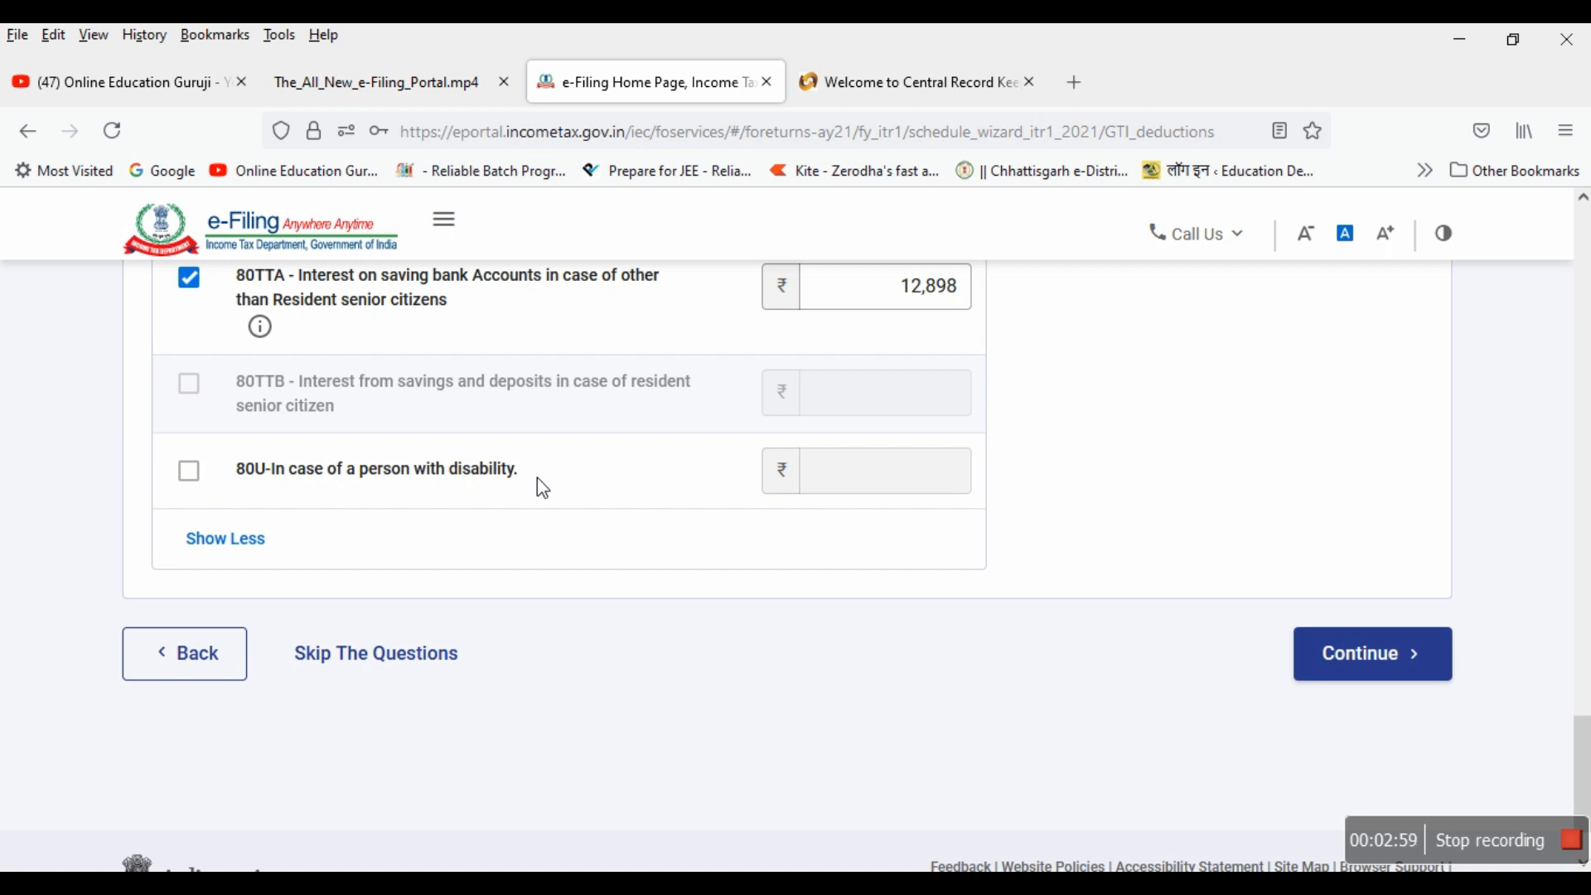
click(189, 472)
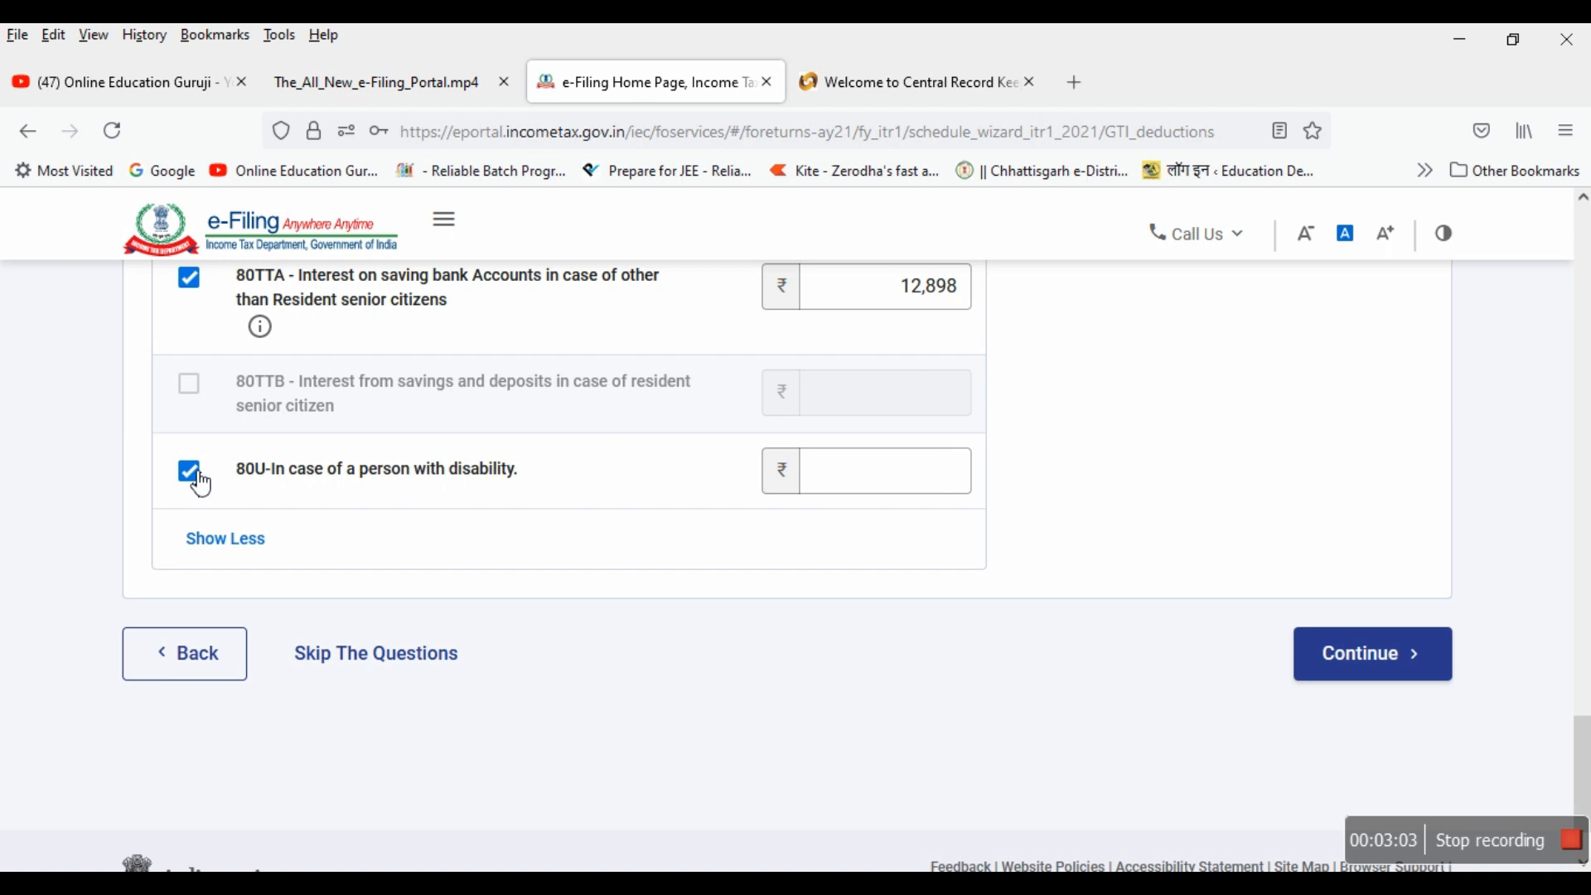
click(197, 479)
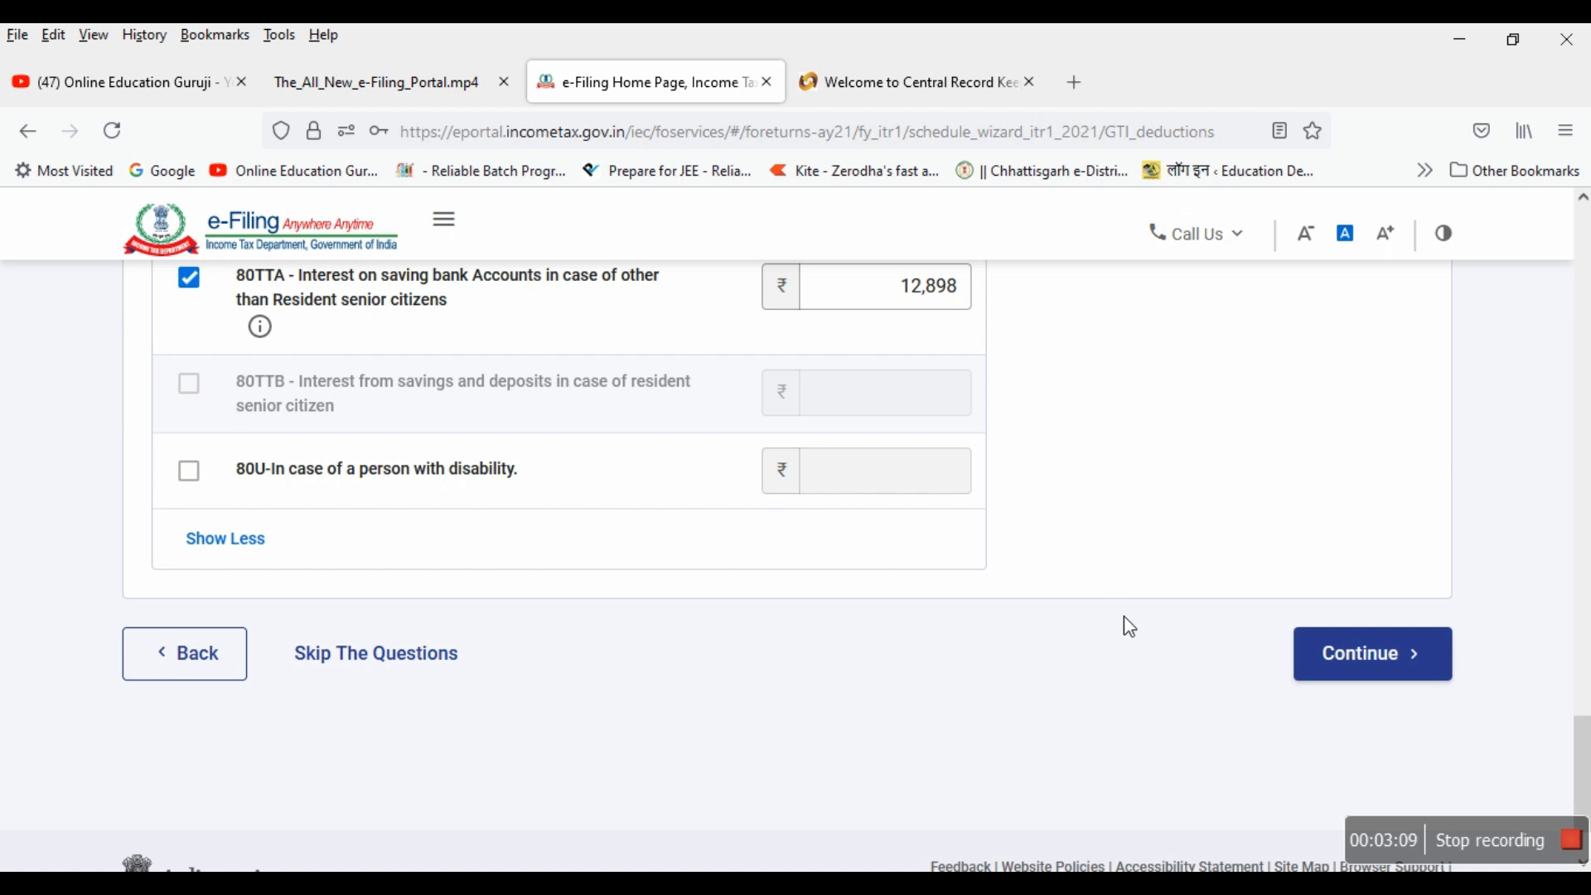
Step: Continue past the deduction questions, confirm the total deductions and check the sections in the return summary
scroll(1127, 625, down, 2)
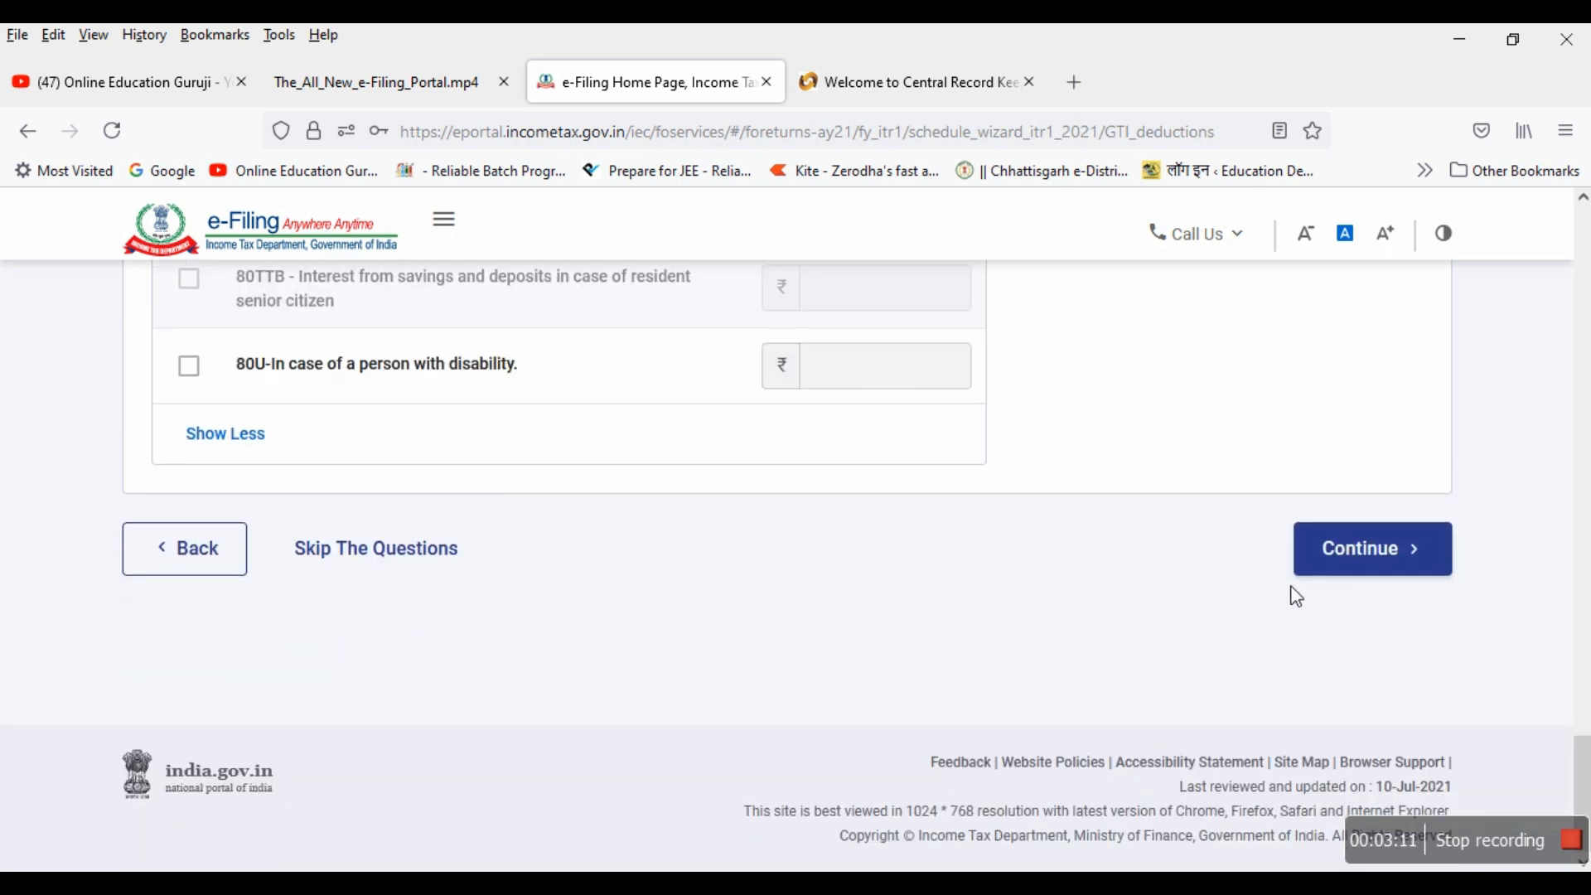
click(1403, 563)
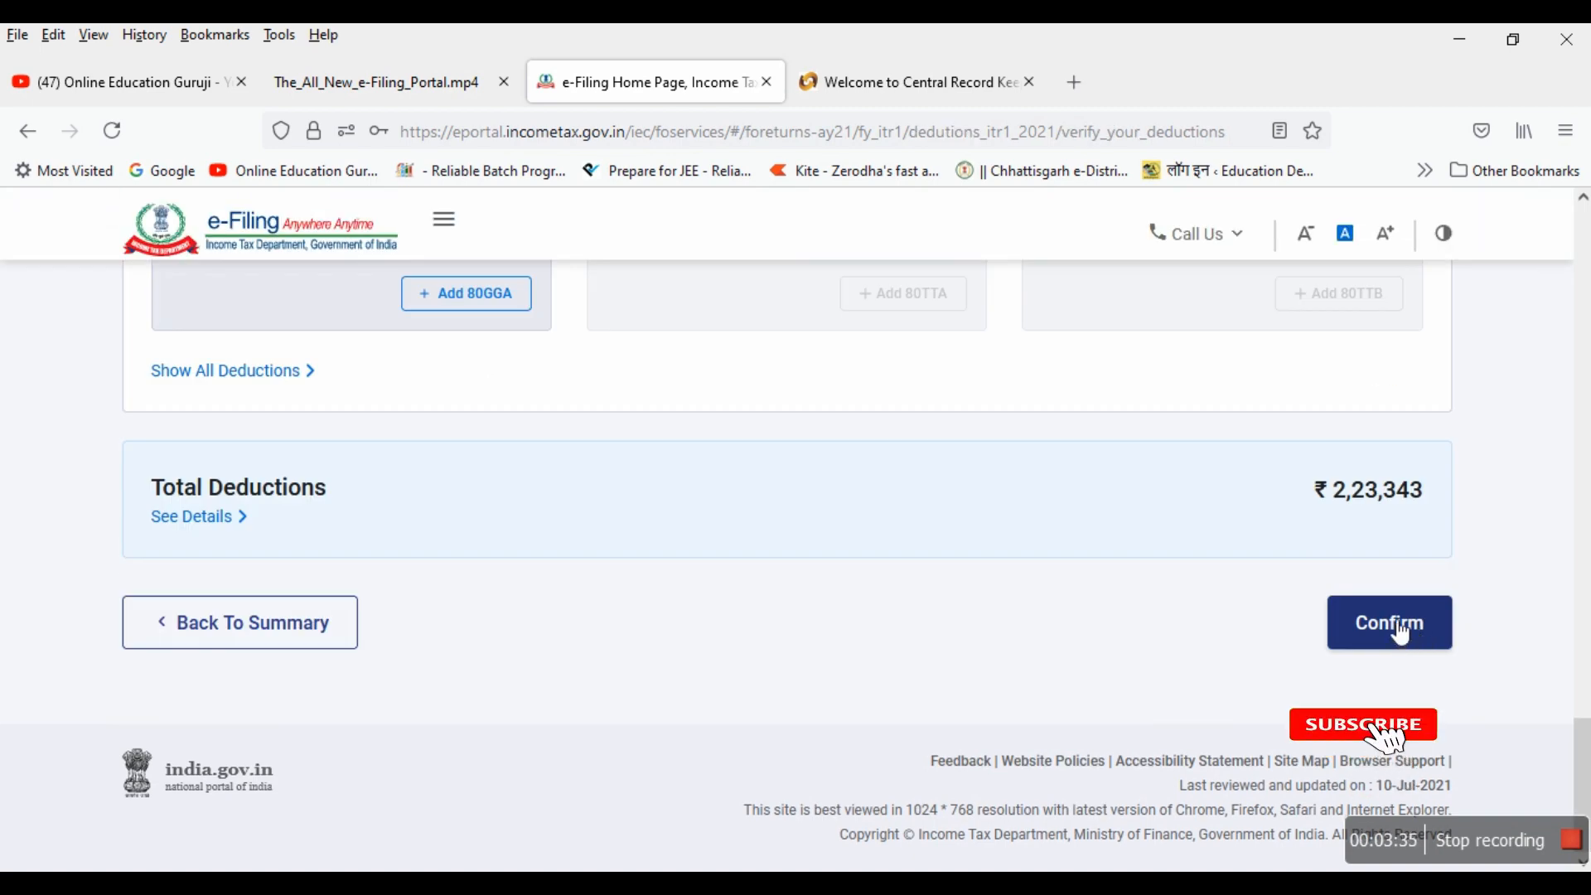
click(1400, 632)
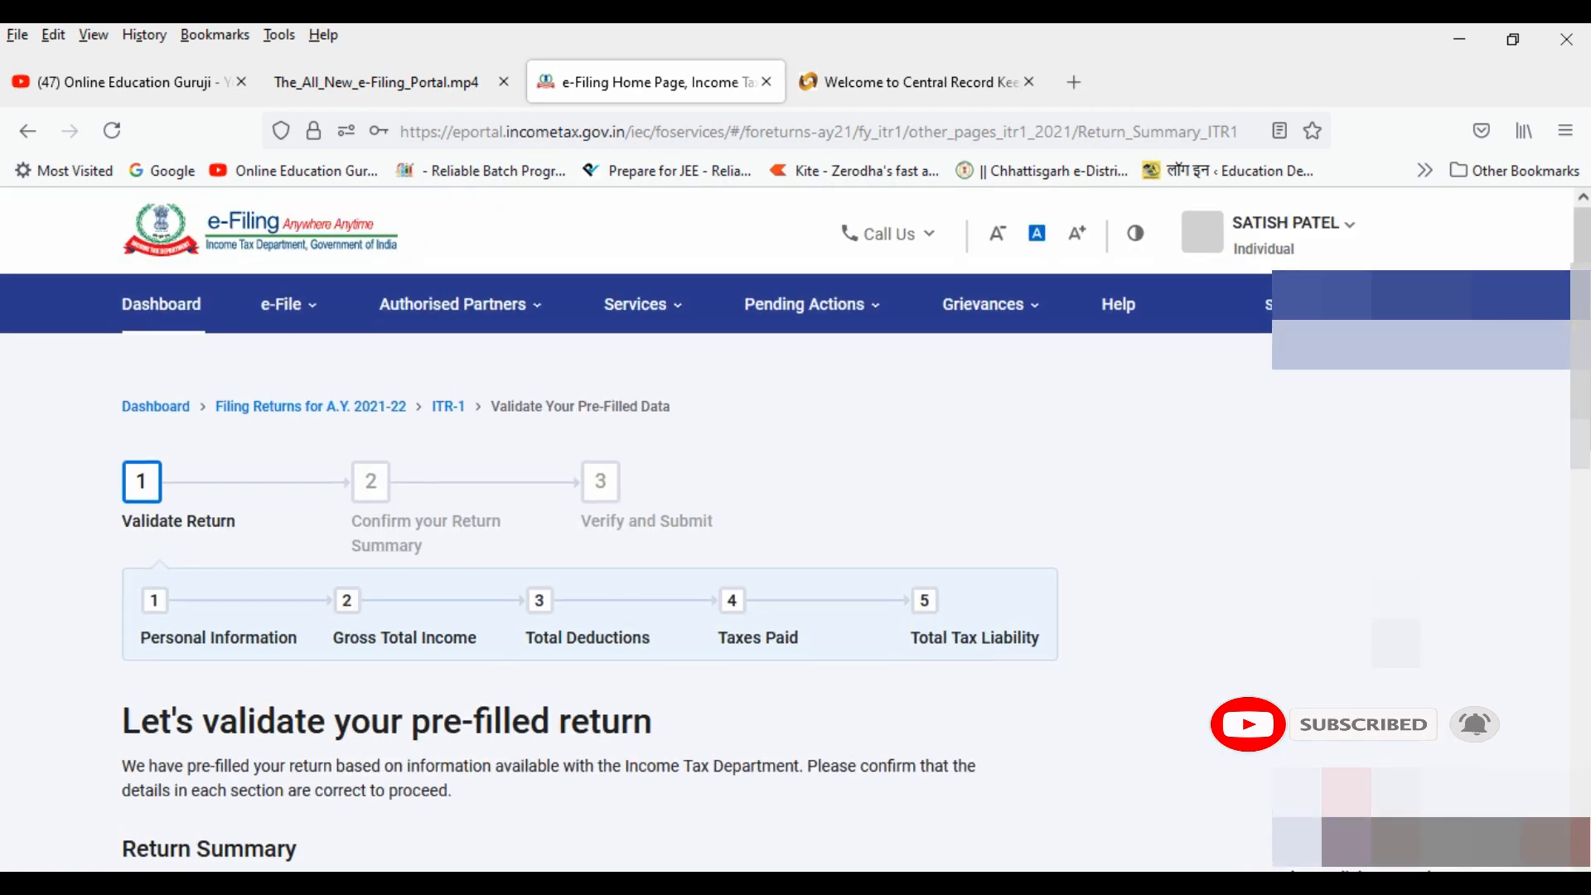
scroll(1203, 584, down, 8)
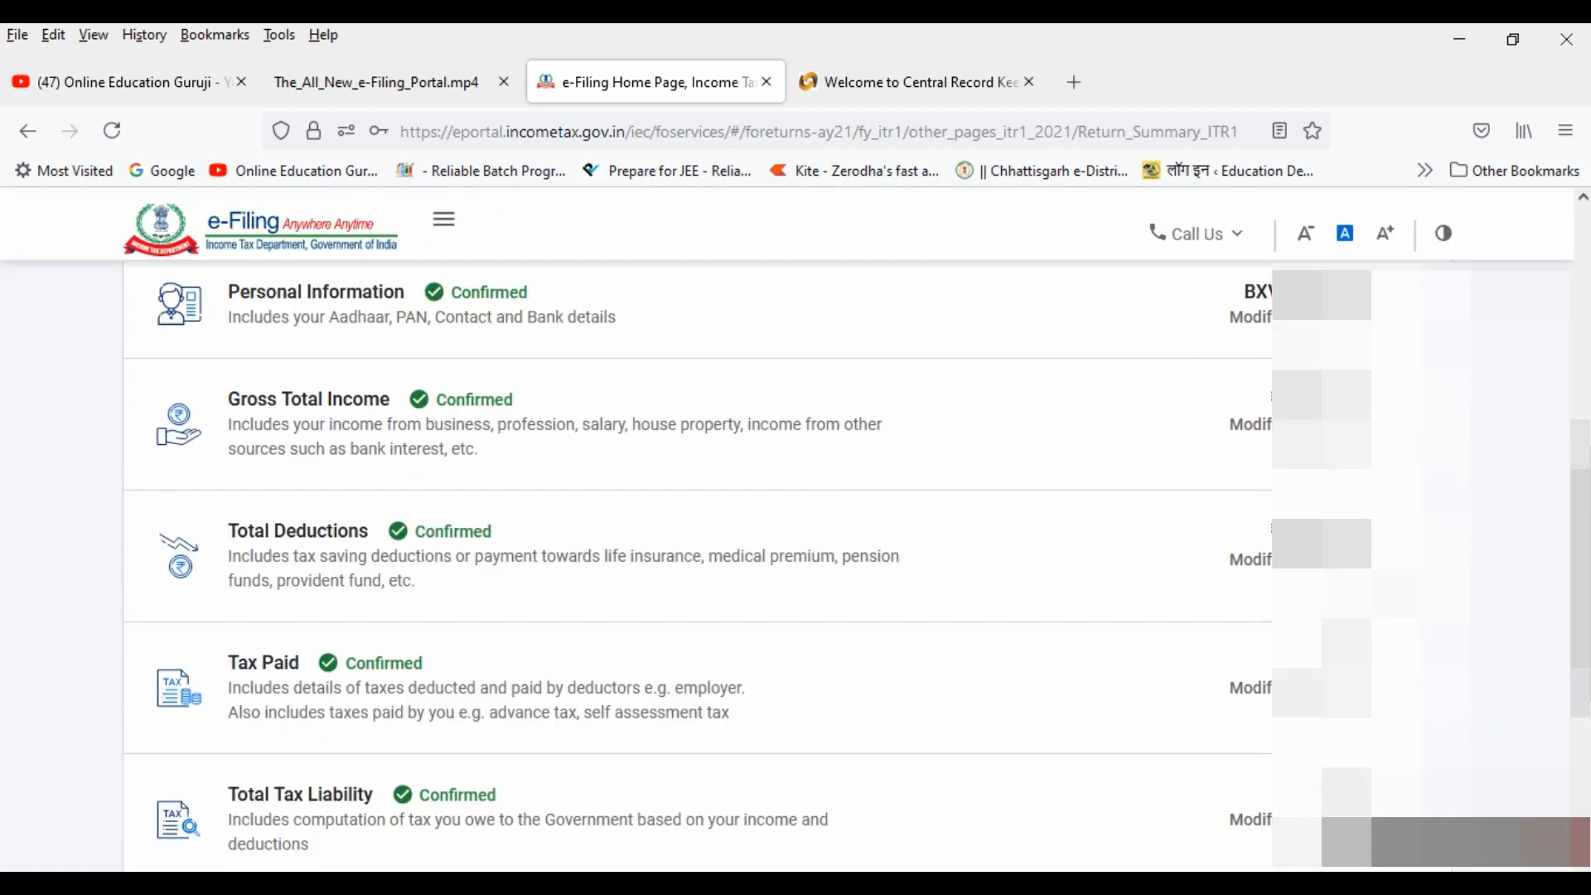
Step: Open the Tax Paid section of the return and review the TDS, TCS, advance and self-assessment tax entries and total taxes paid
scroll(712, 538, down, 2)
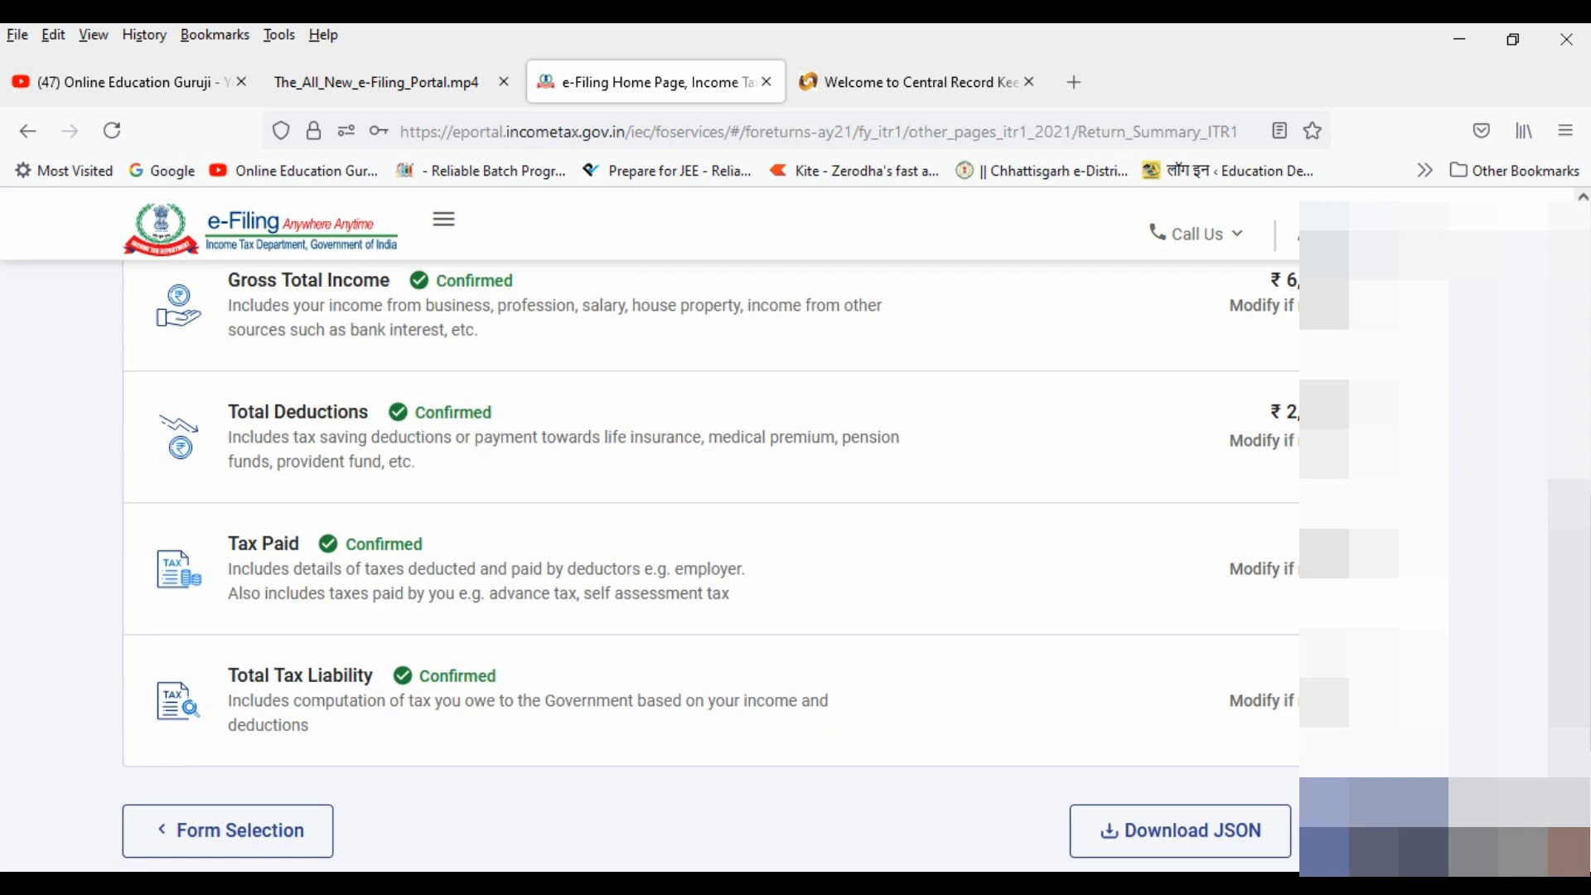
click(1280, 569)
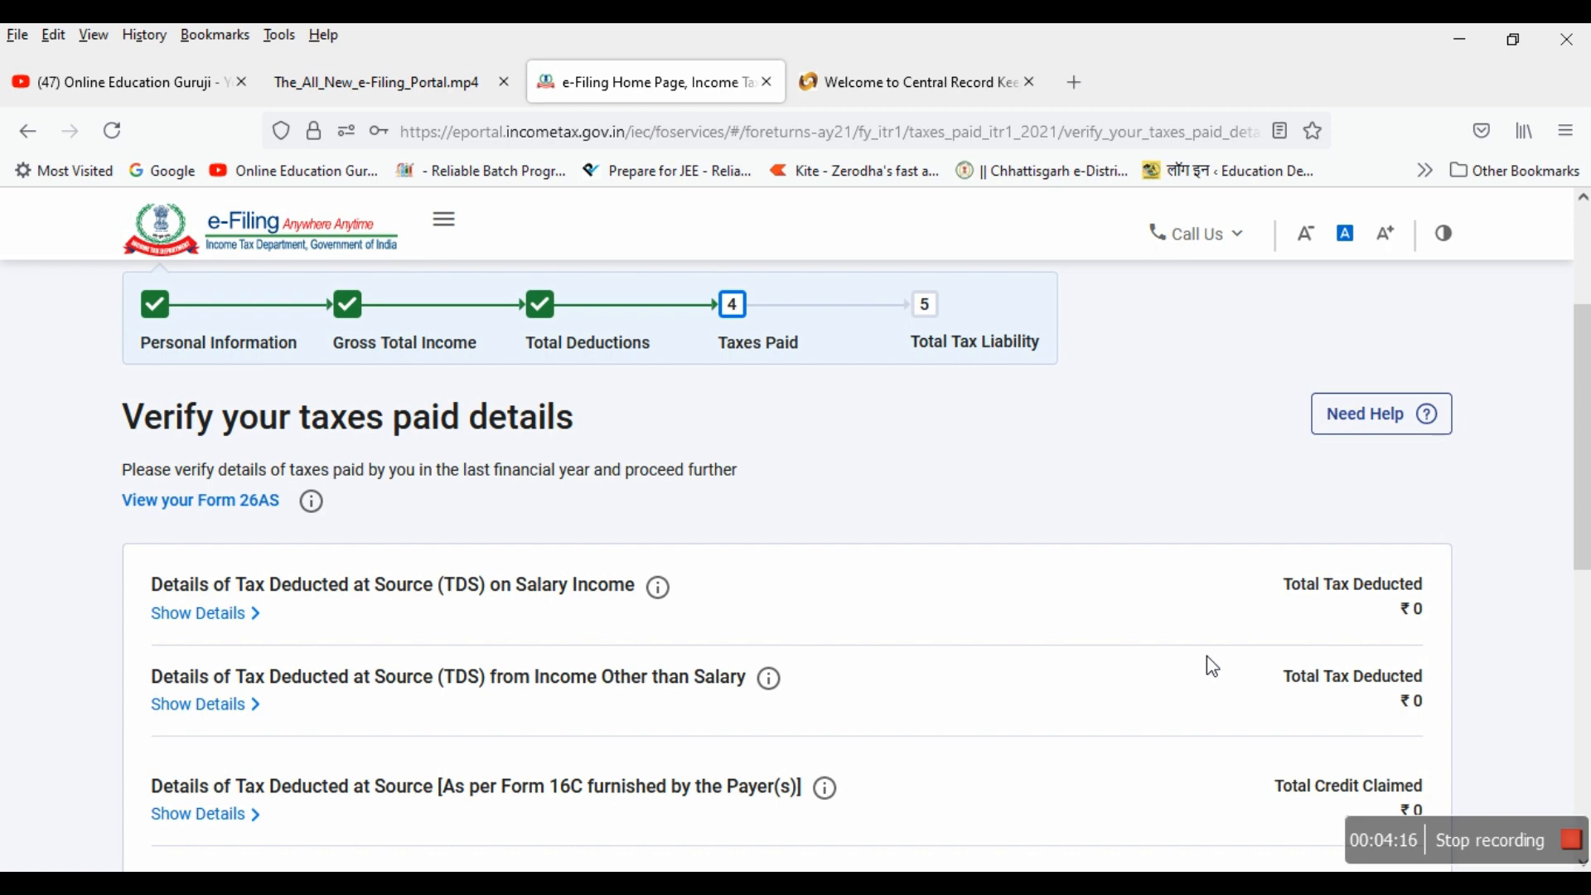
scroll(1210, 665, down, 2)
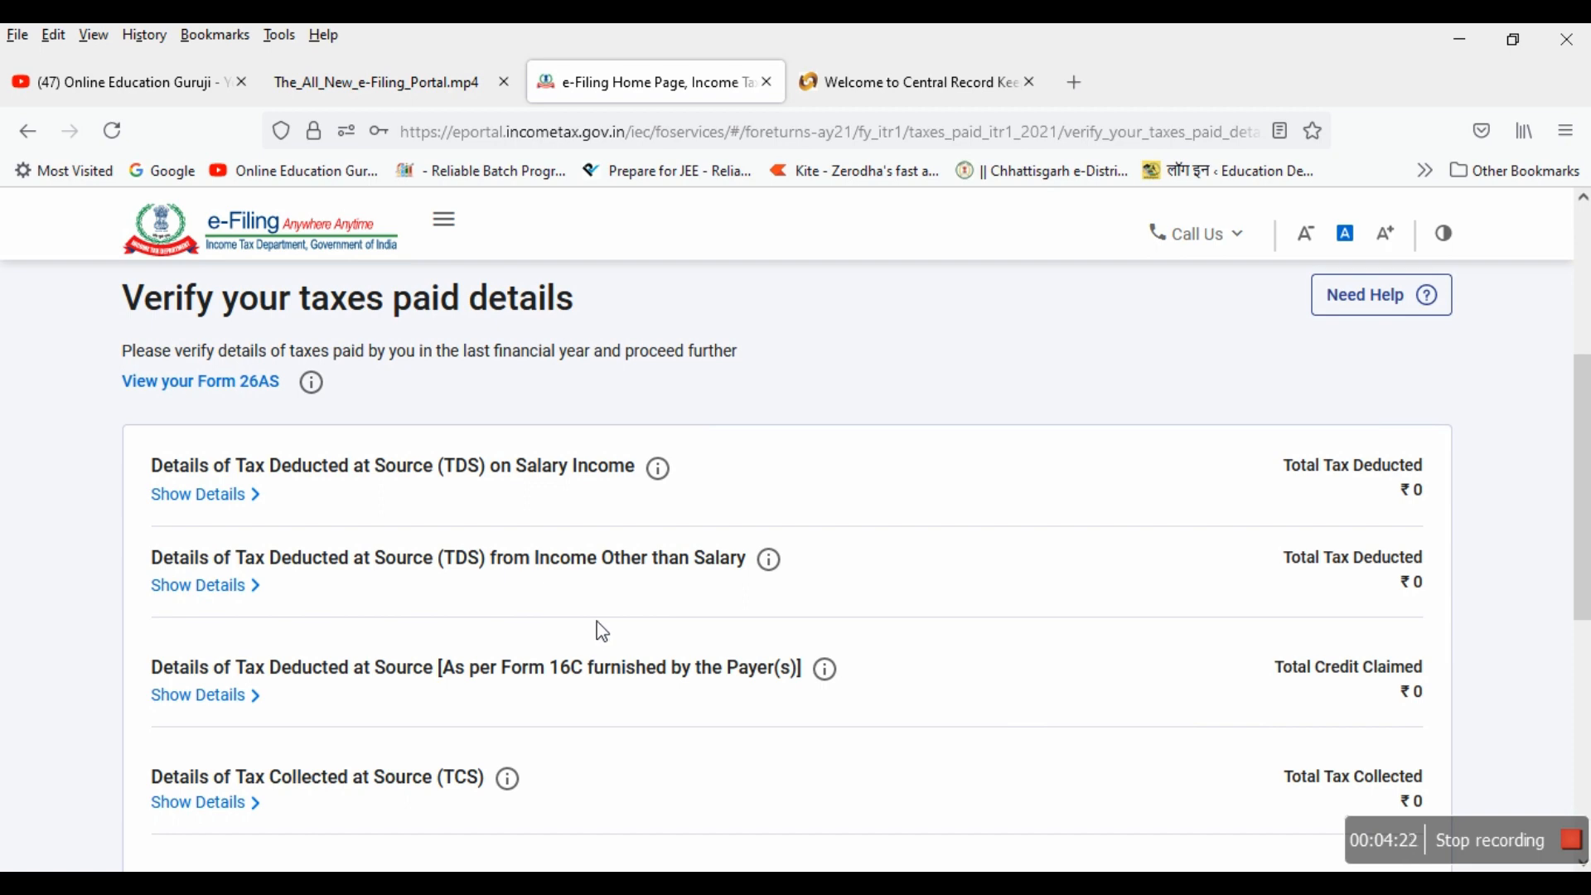
scroll(1095, 634, down, 3)
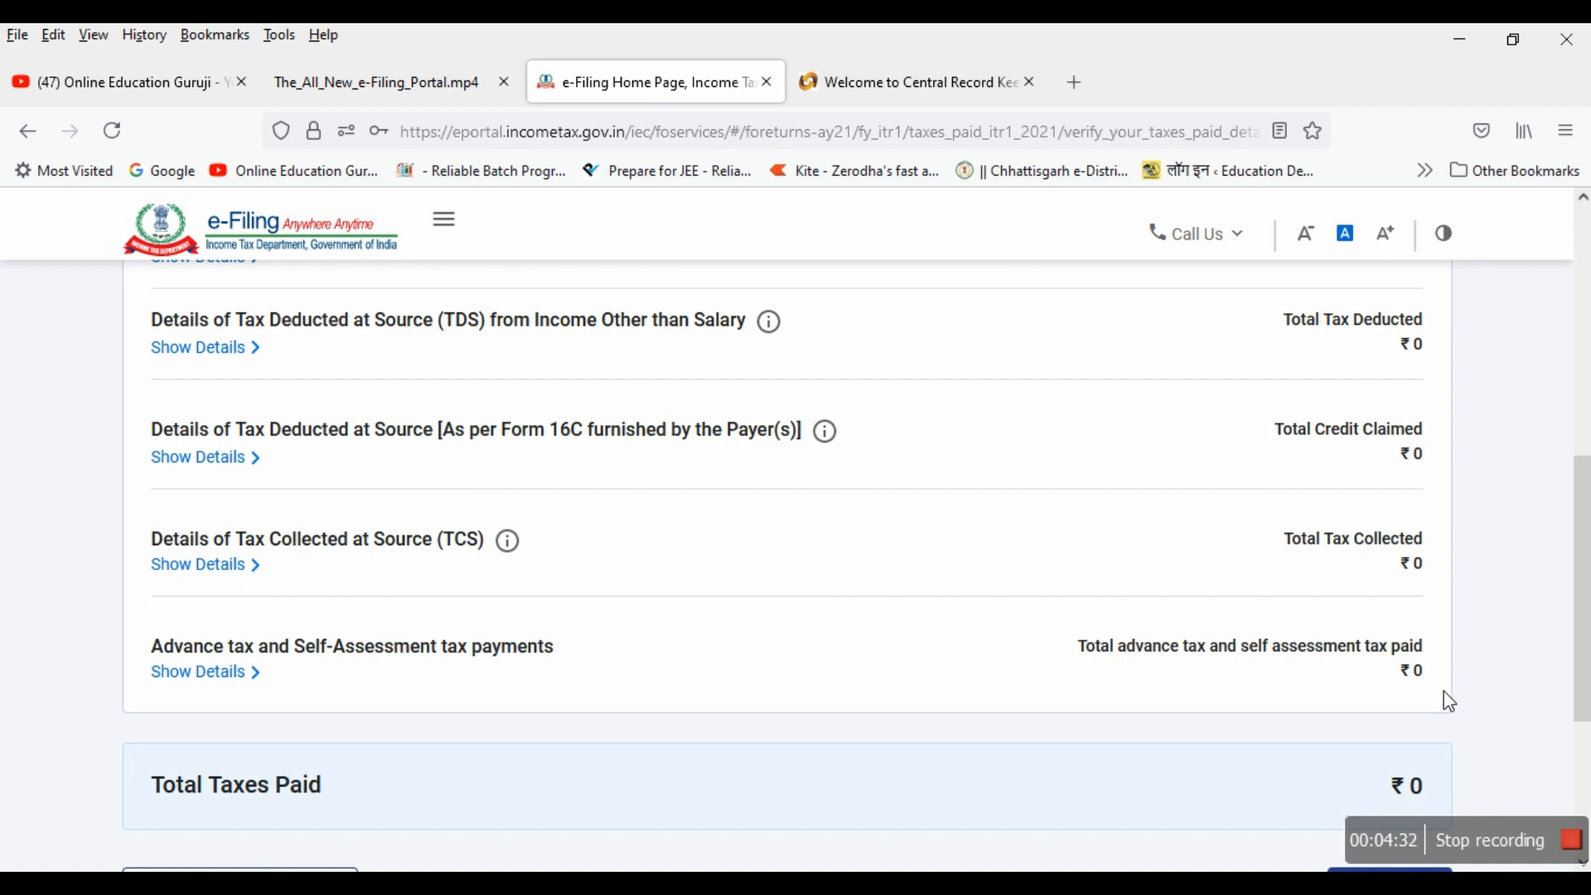
scroll(1260, 635, up, 3)
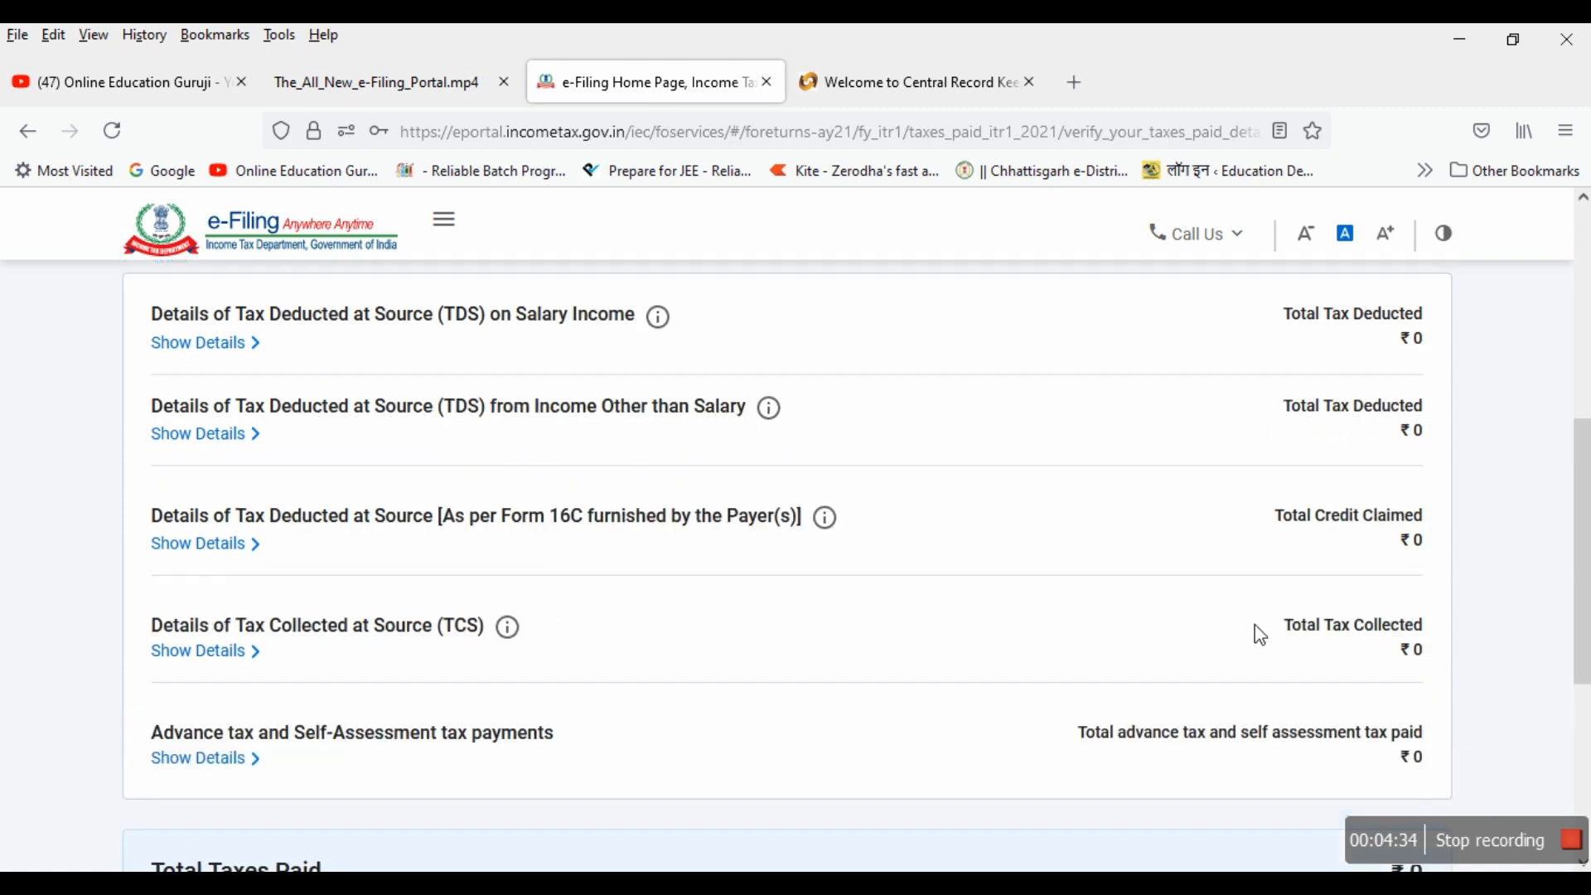
scroll(1260, 635, down, 6)
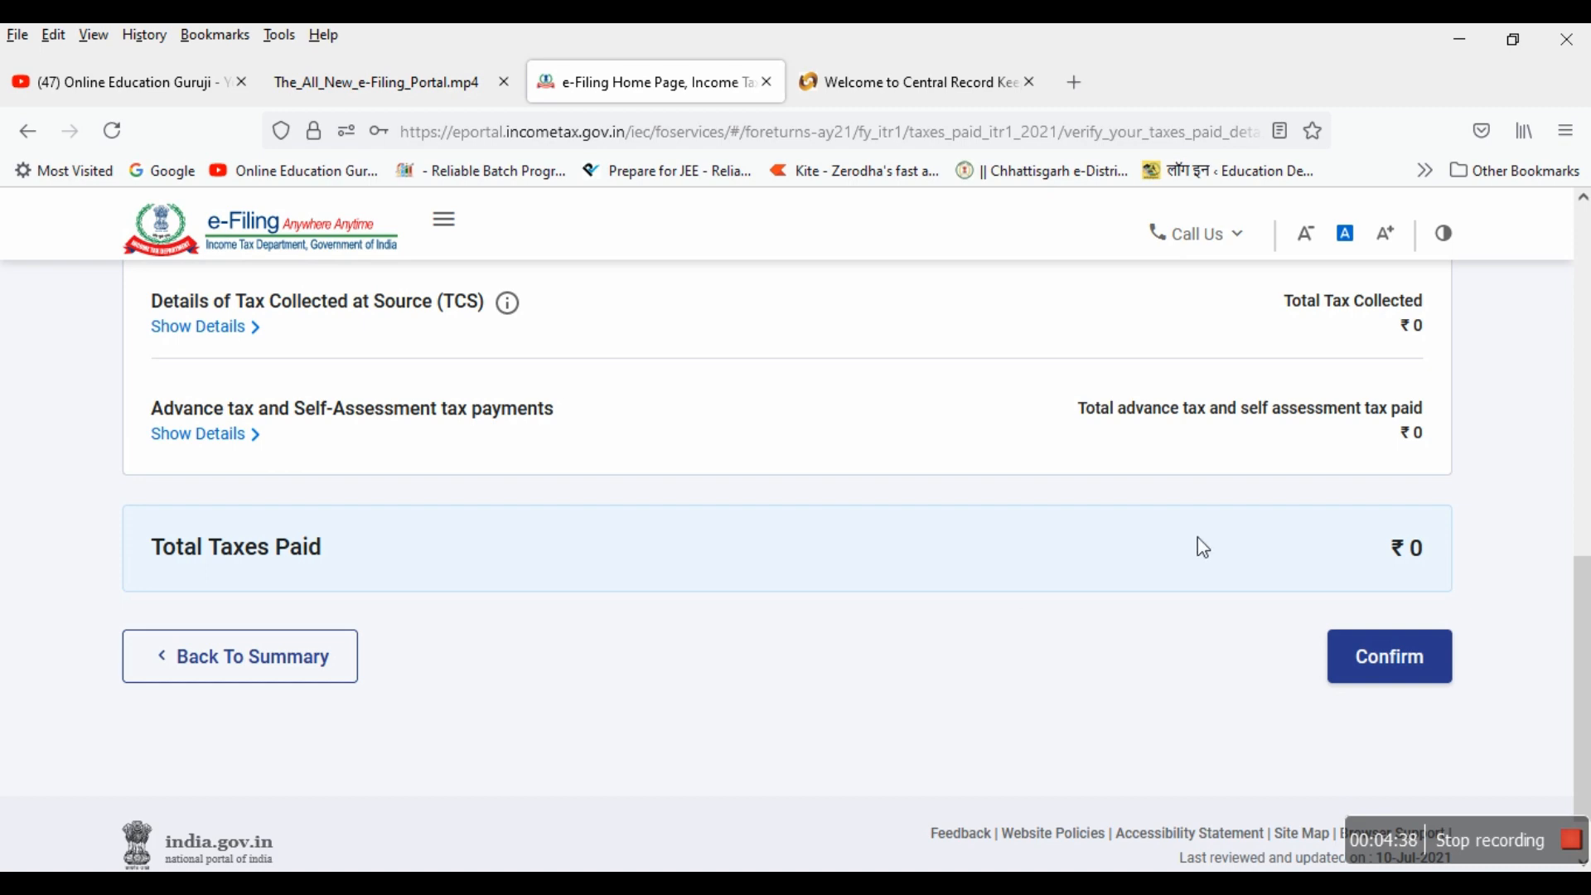
scroll(1203, 548, up, 6)
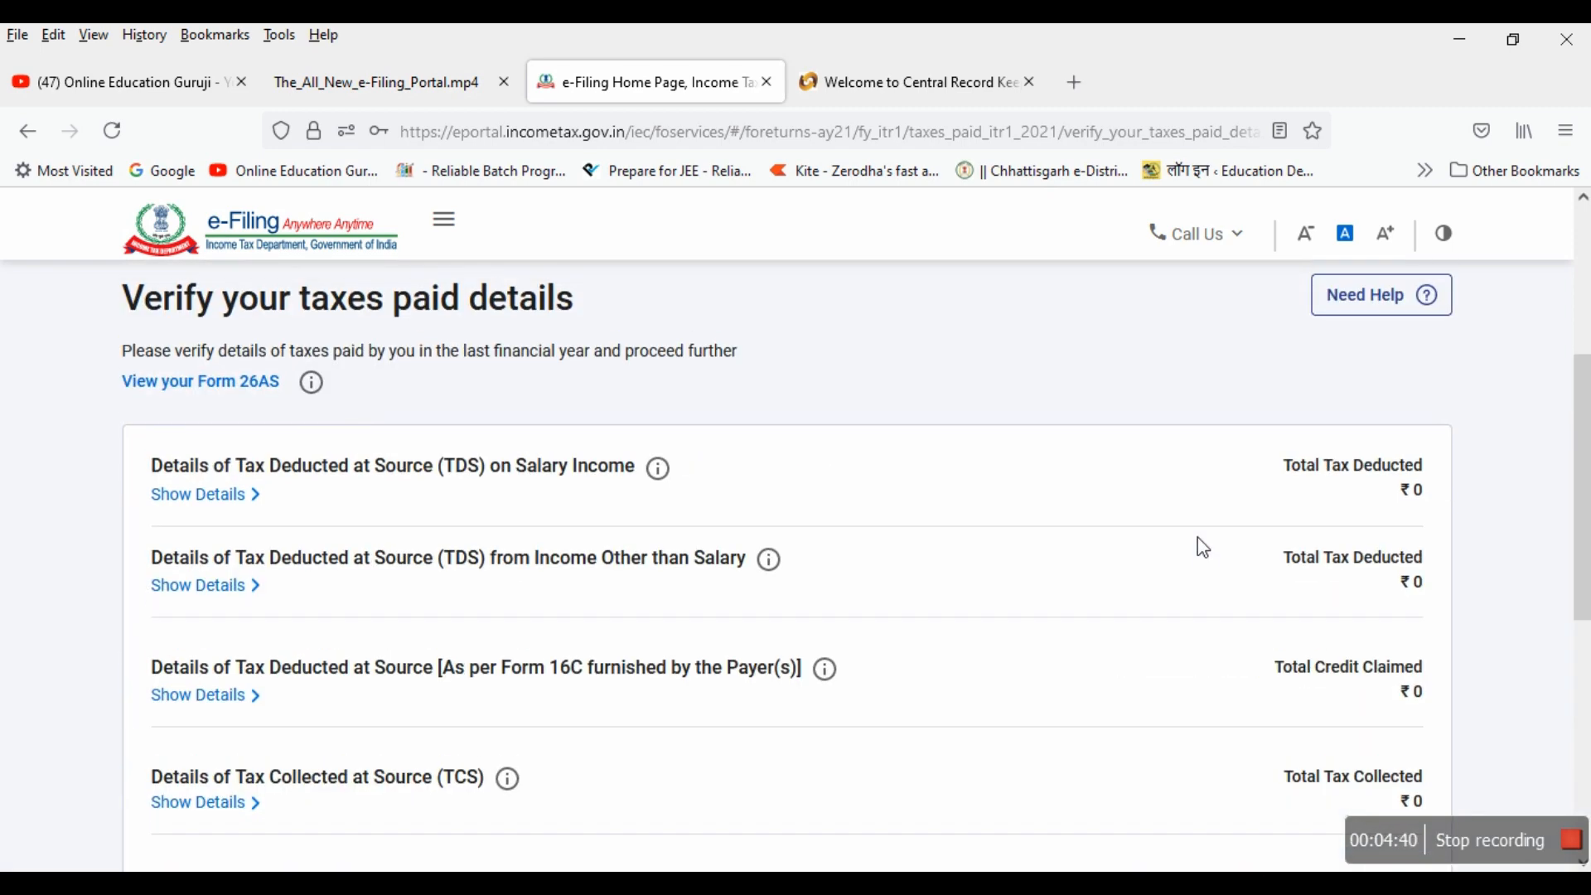
scroll(1200, 534, down, 6)
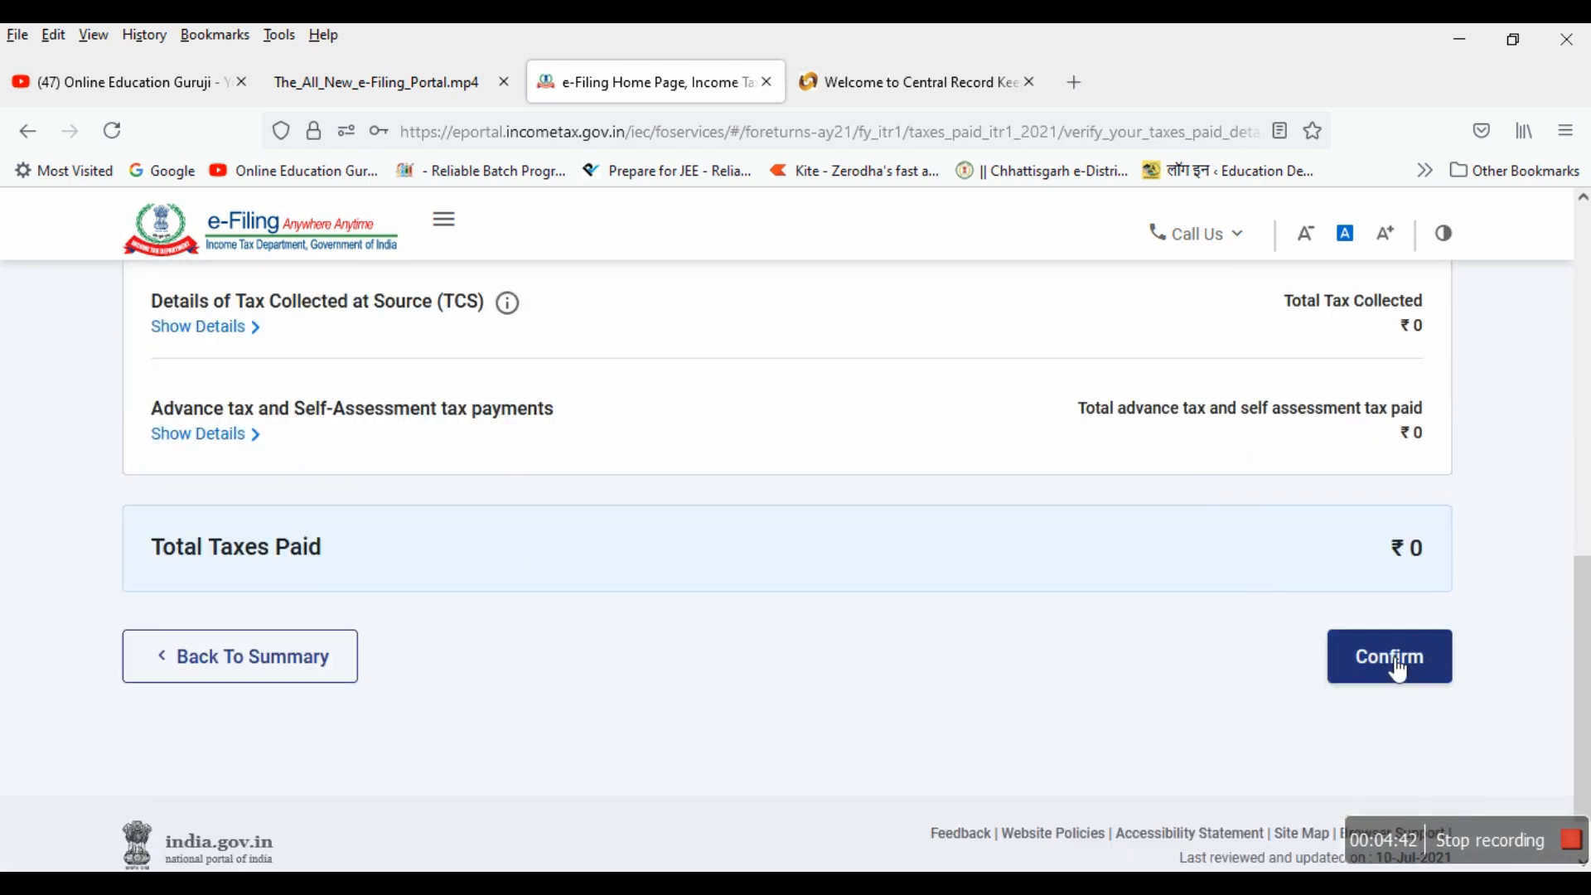
scroll(527, 560, up, 6)
scroll(526, 560, up, 3)
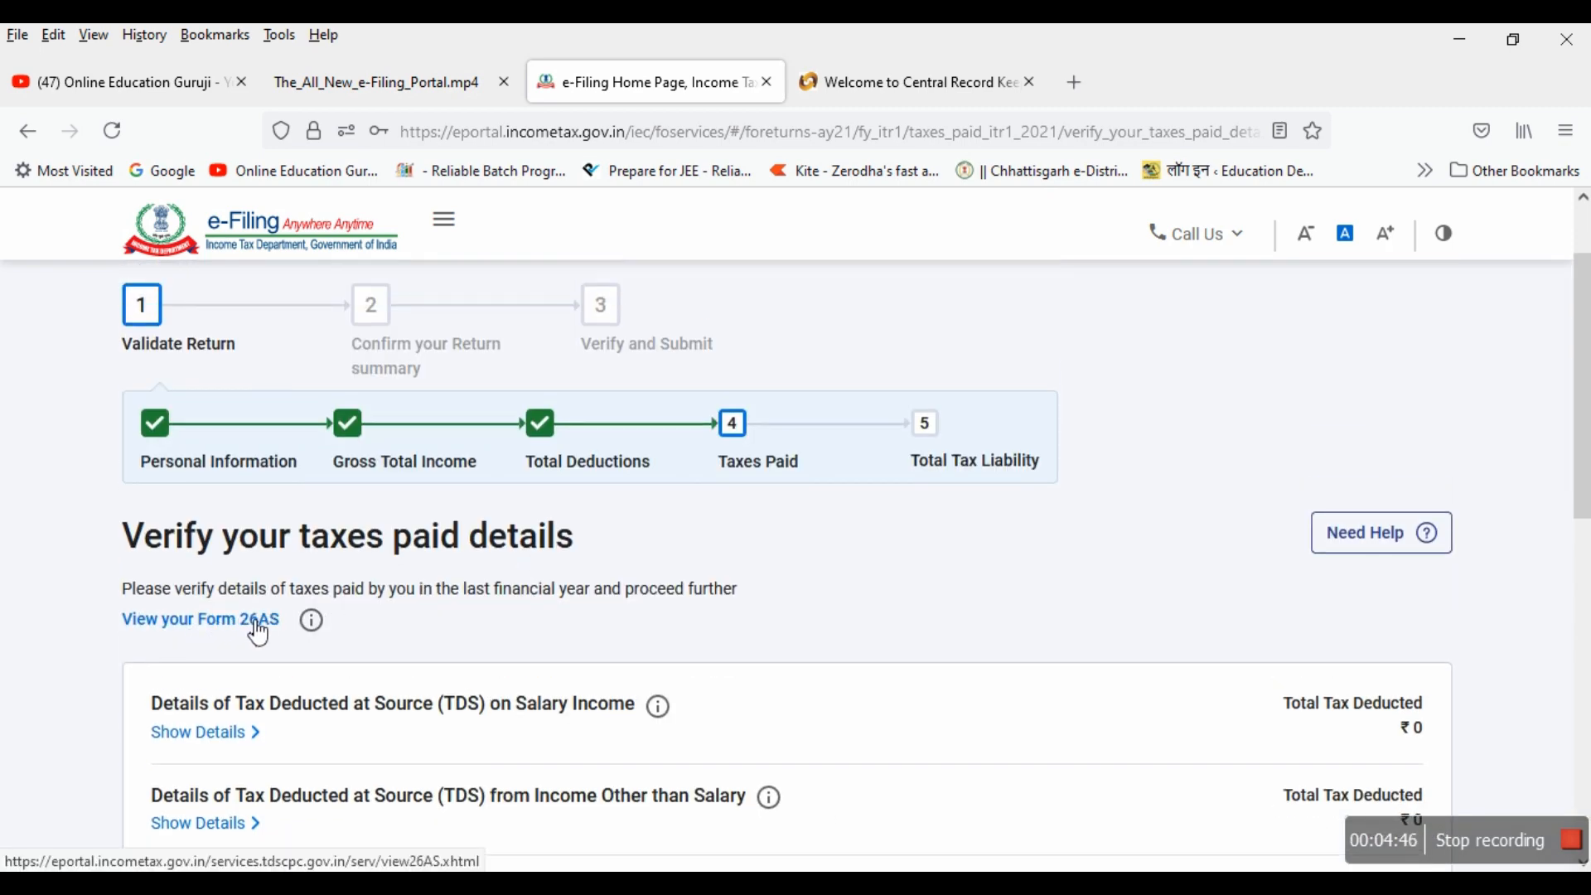
Step: Request Form 26AS from the portal's income tax returns options and confirm the redirect to the TDS-CPC website
scroll(731, 605, up, 3)
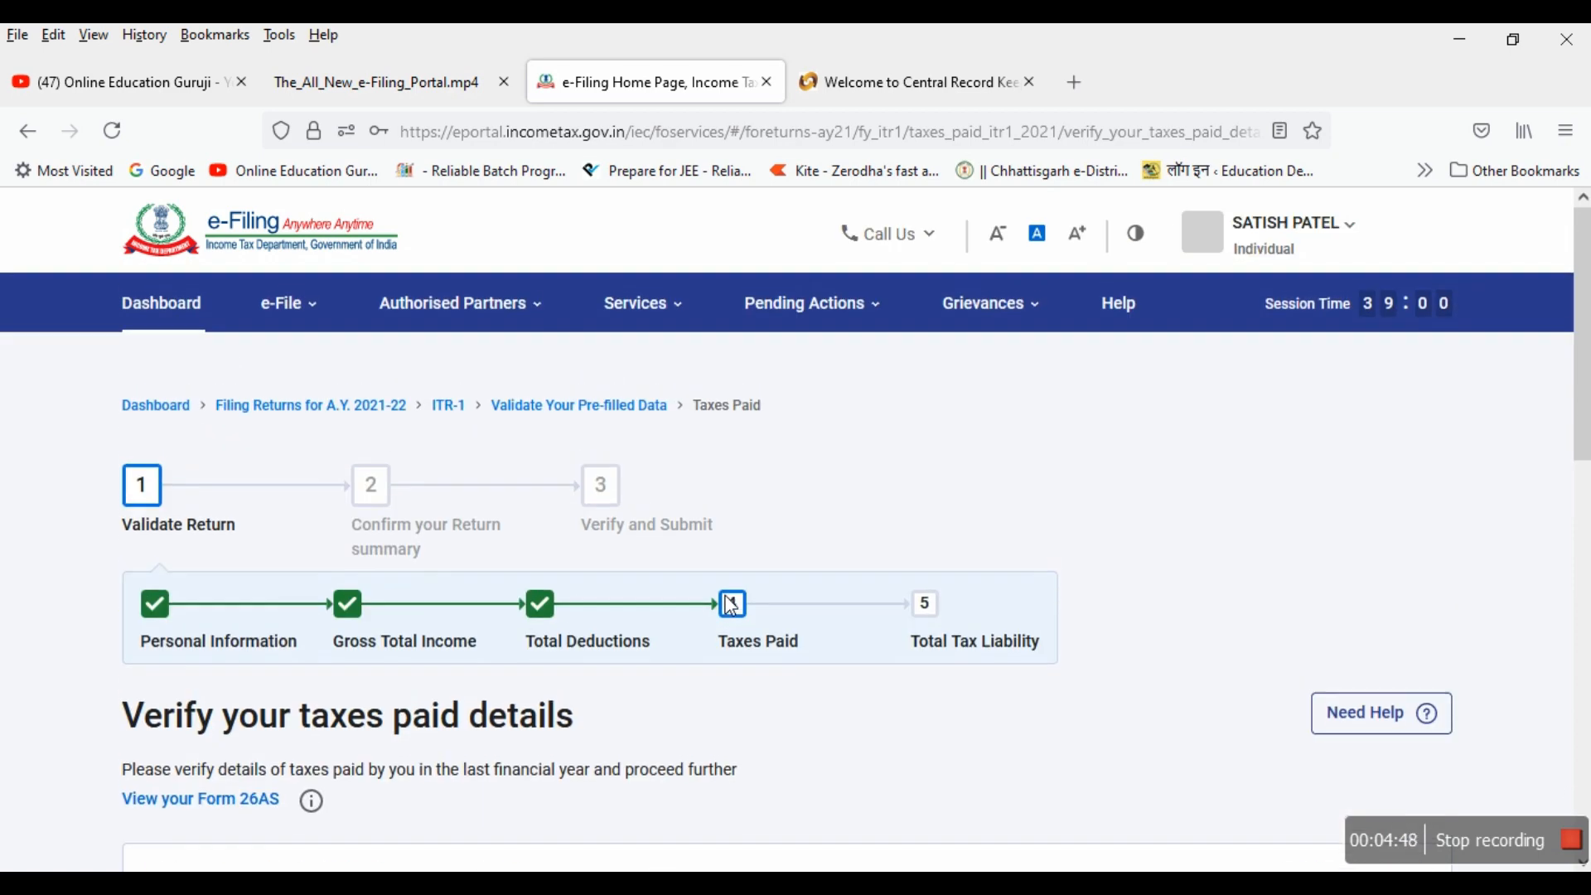
click(292, 305)
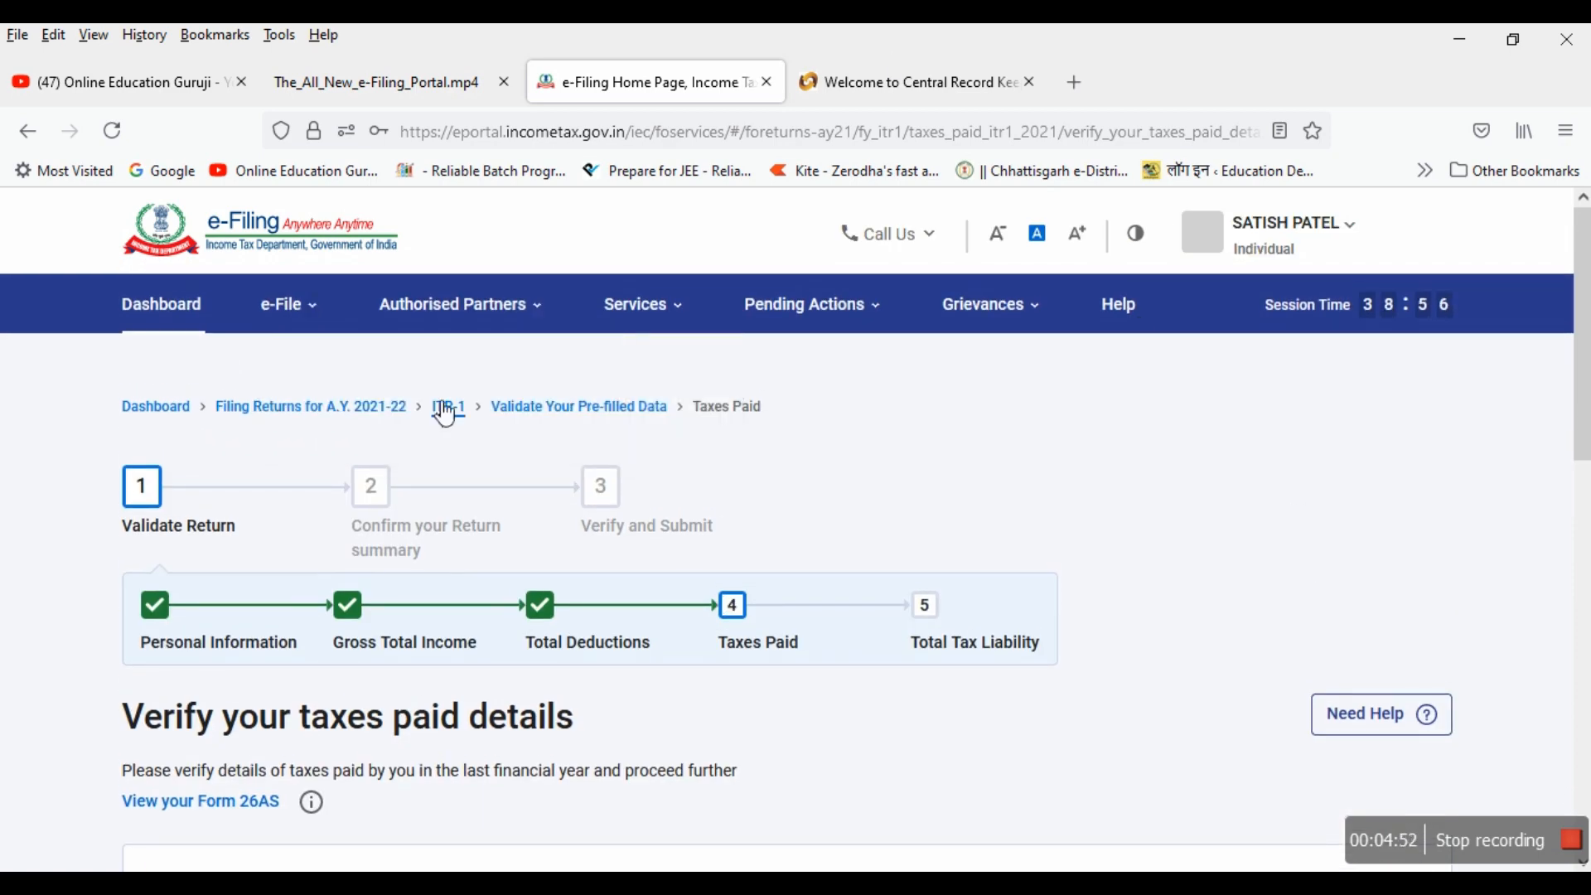
click(308, 306)
mouse_move(367, 378)
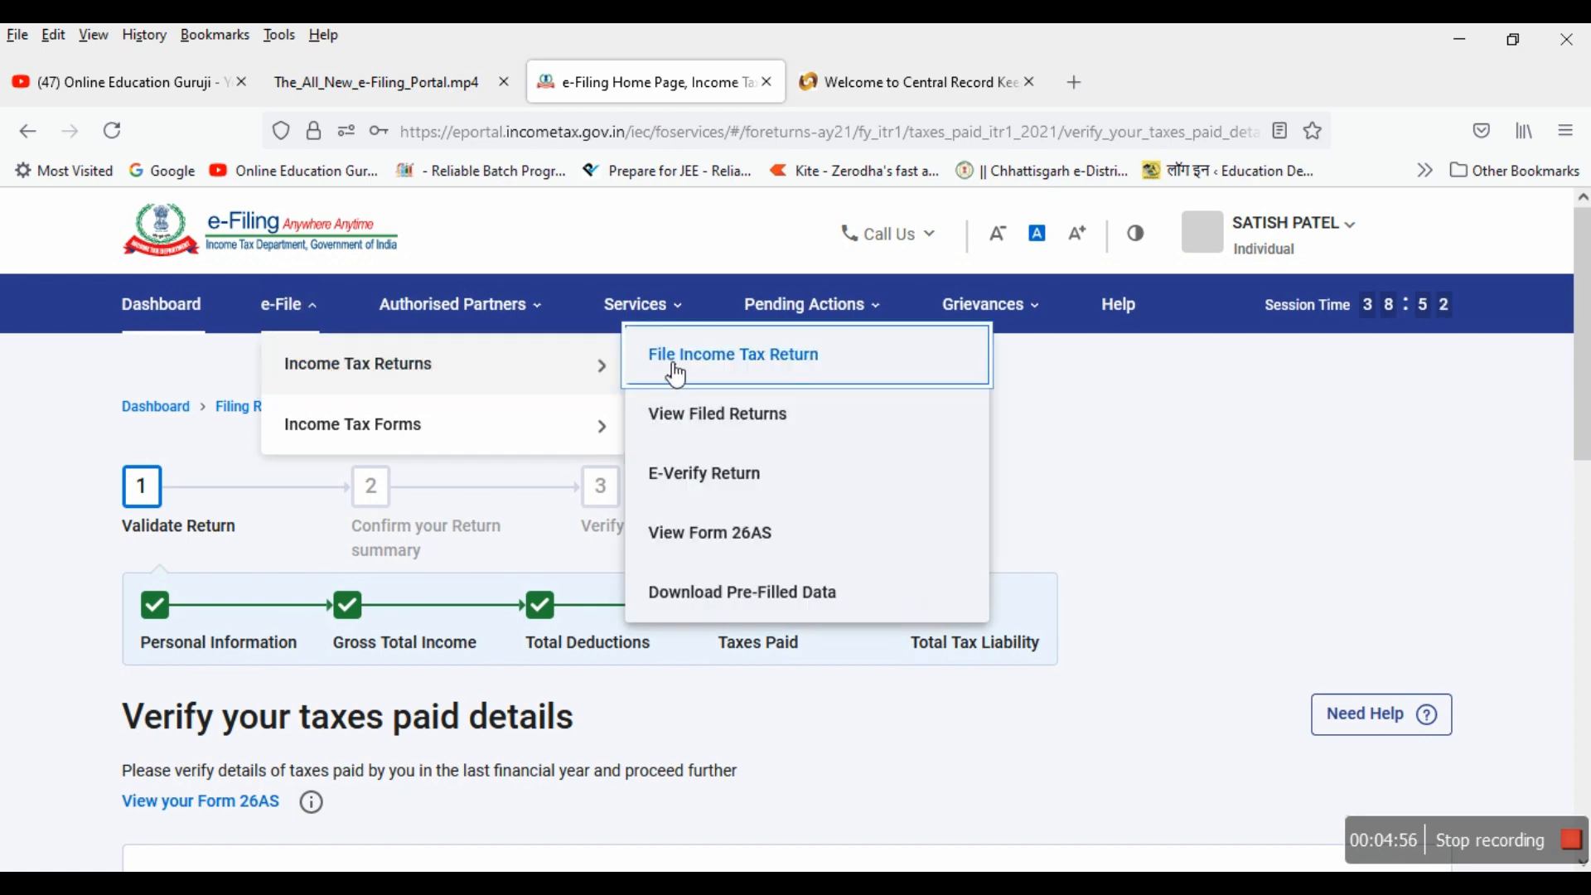
click(740, 538)
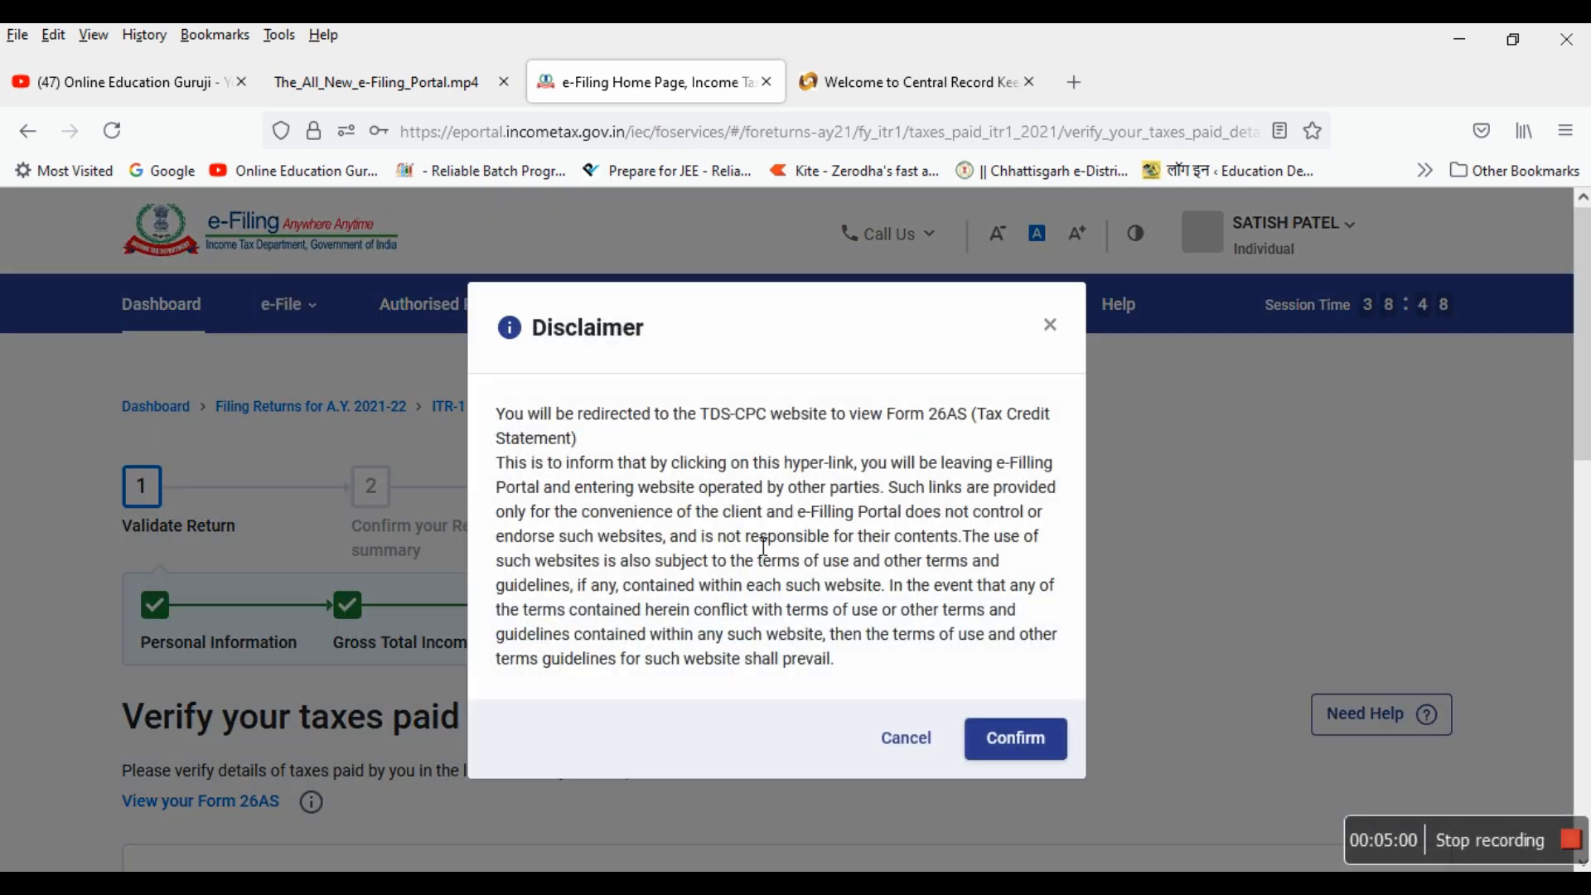
click(1030, 740)
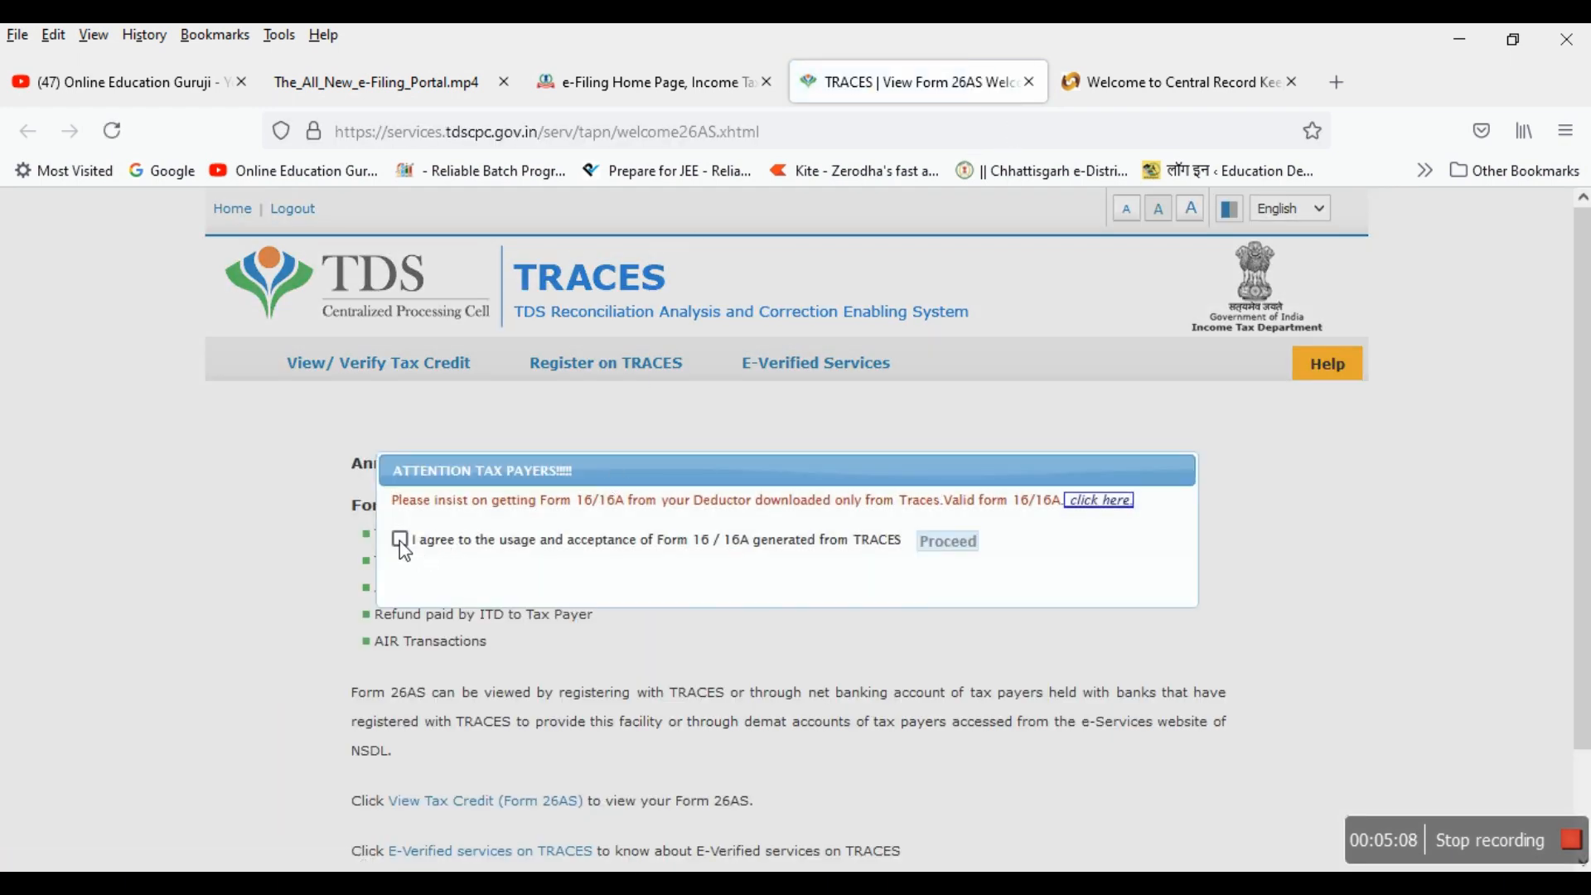
Step: Agree to the usage and acceptance of Form 16/16A generated from TRACES, proceed, and open the View 26AS page
click(402, 546)
click(953, 550)
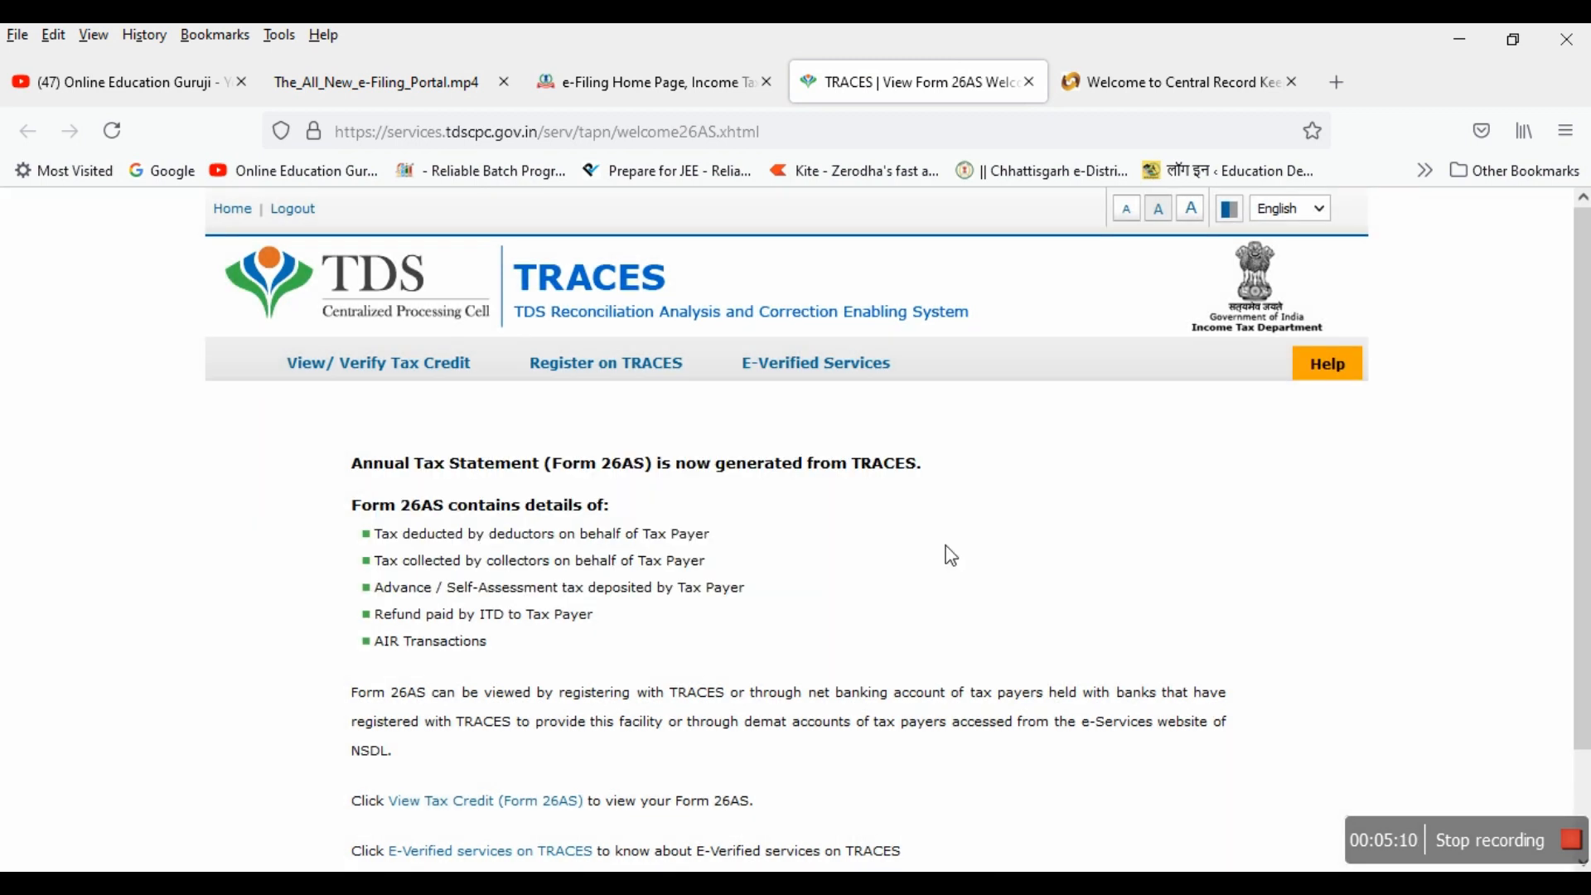
mouse_move(390, 367)
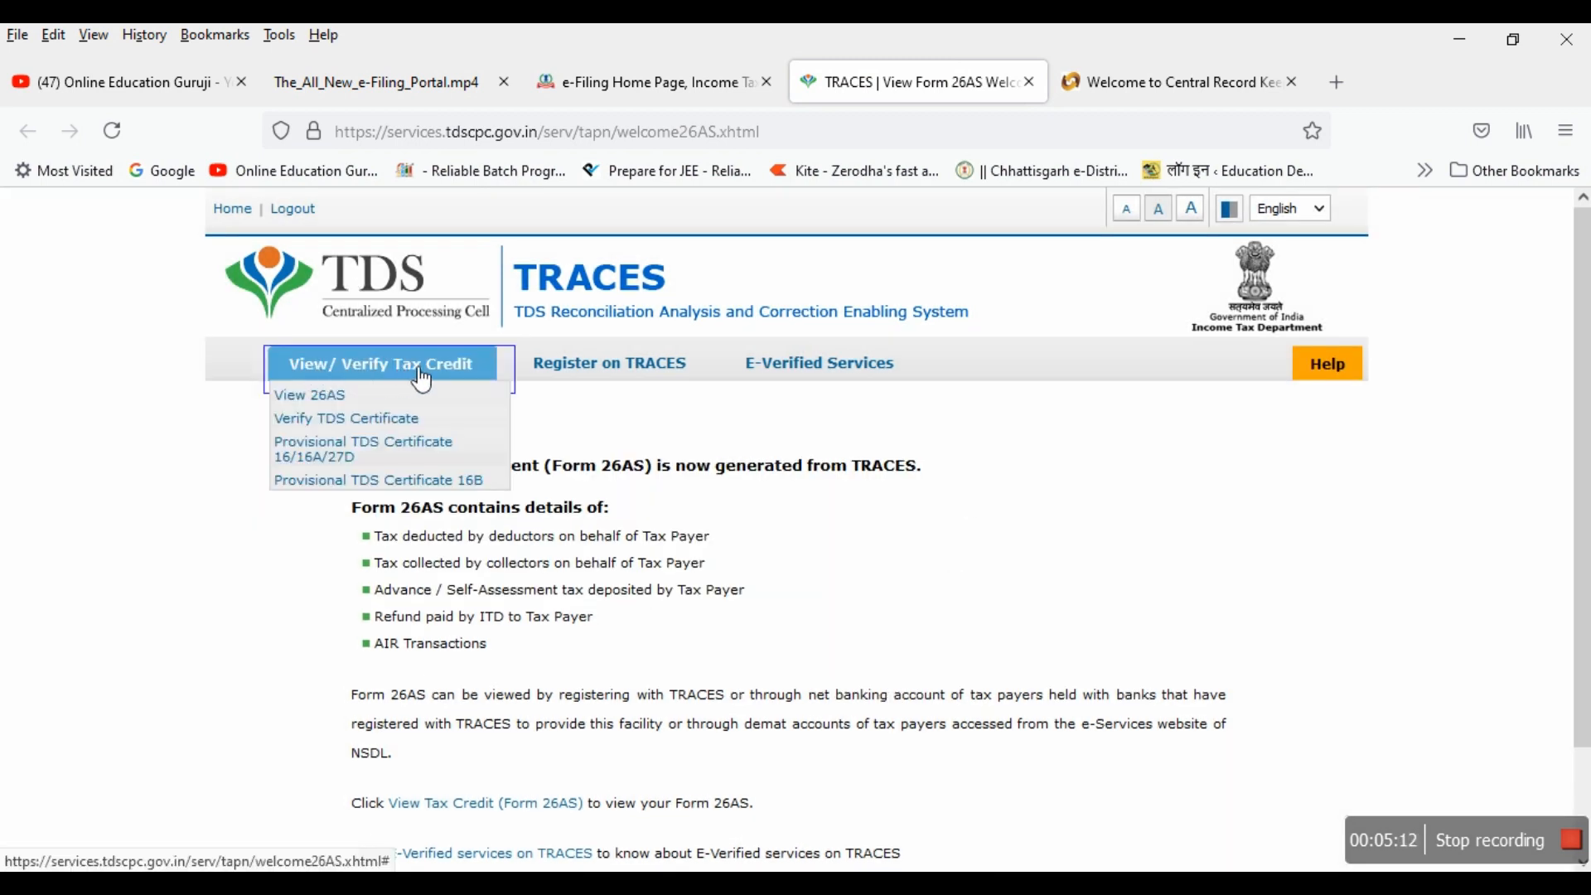
click(332, 408)
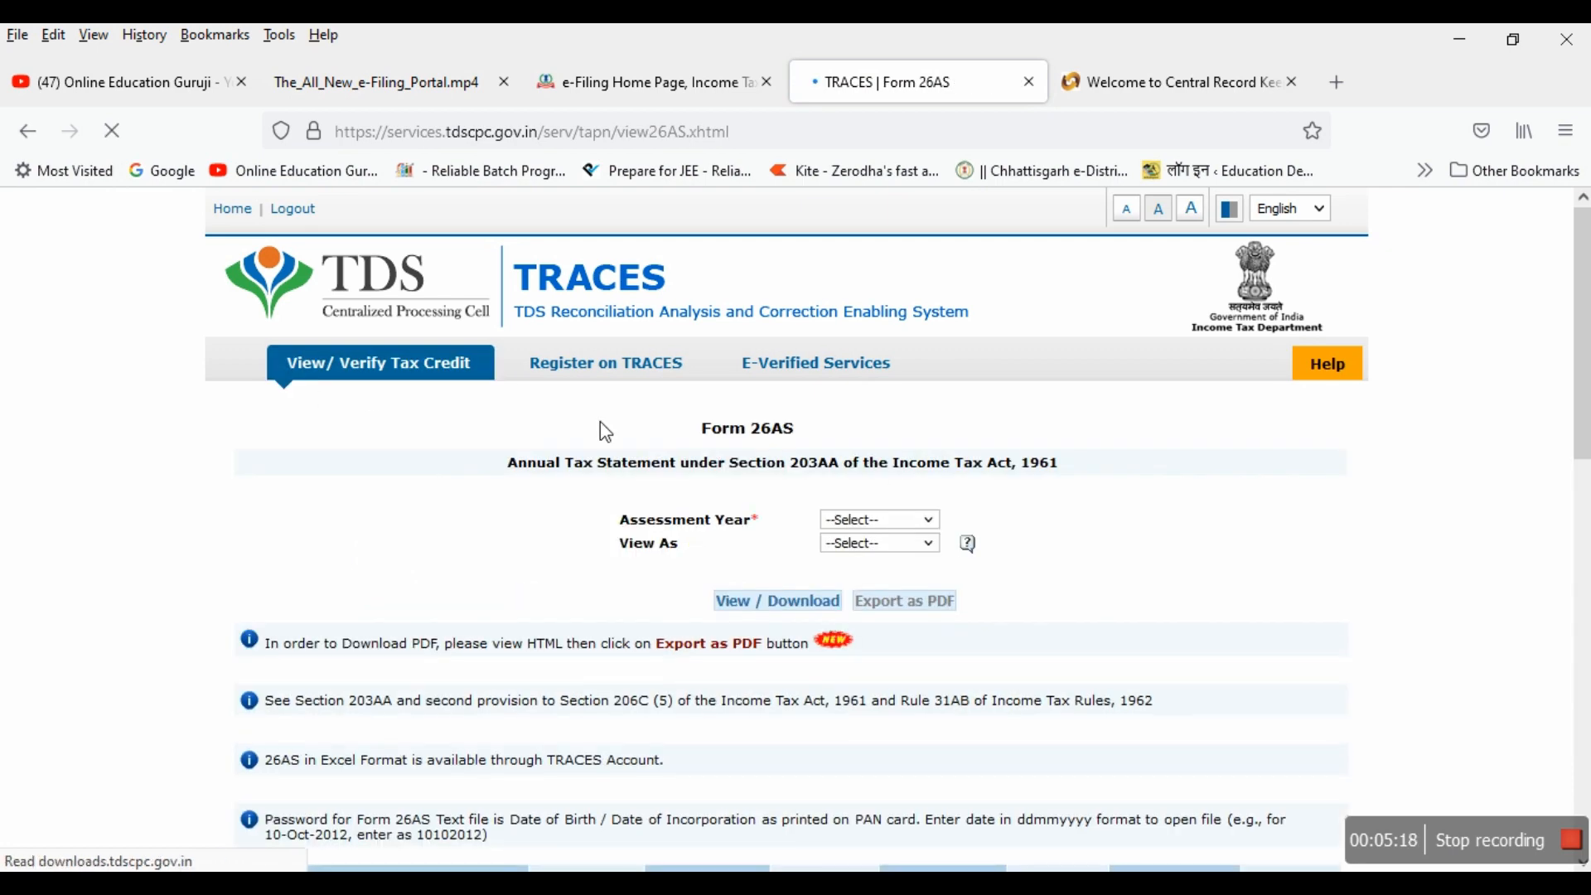
Step: Display the Form 26AS statement for assessment year 2021-22 in HTML format
click(926, 520)
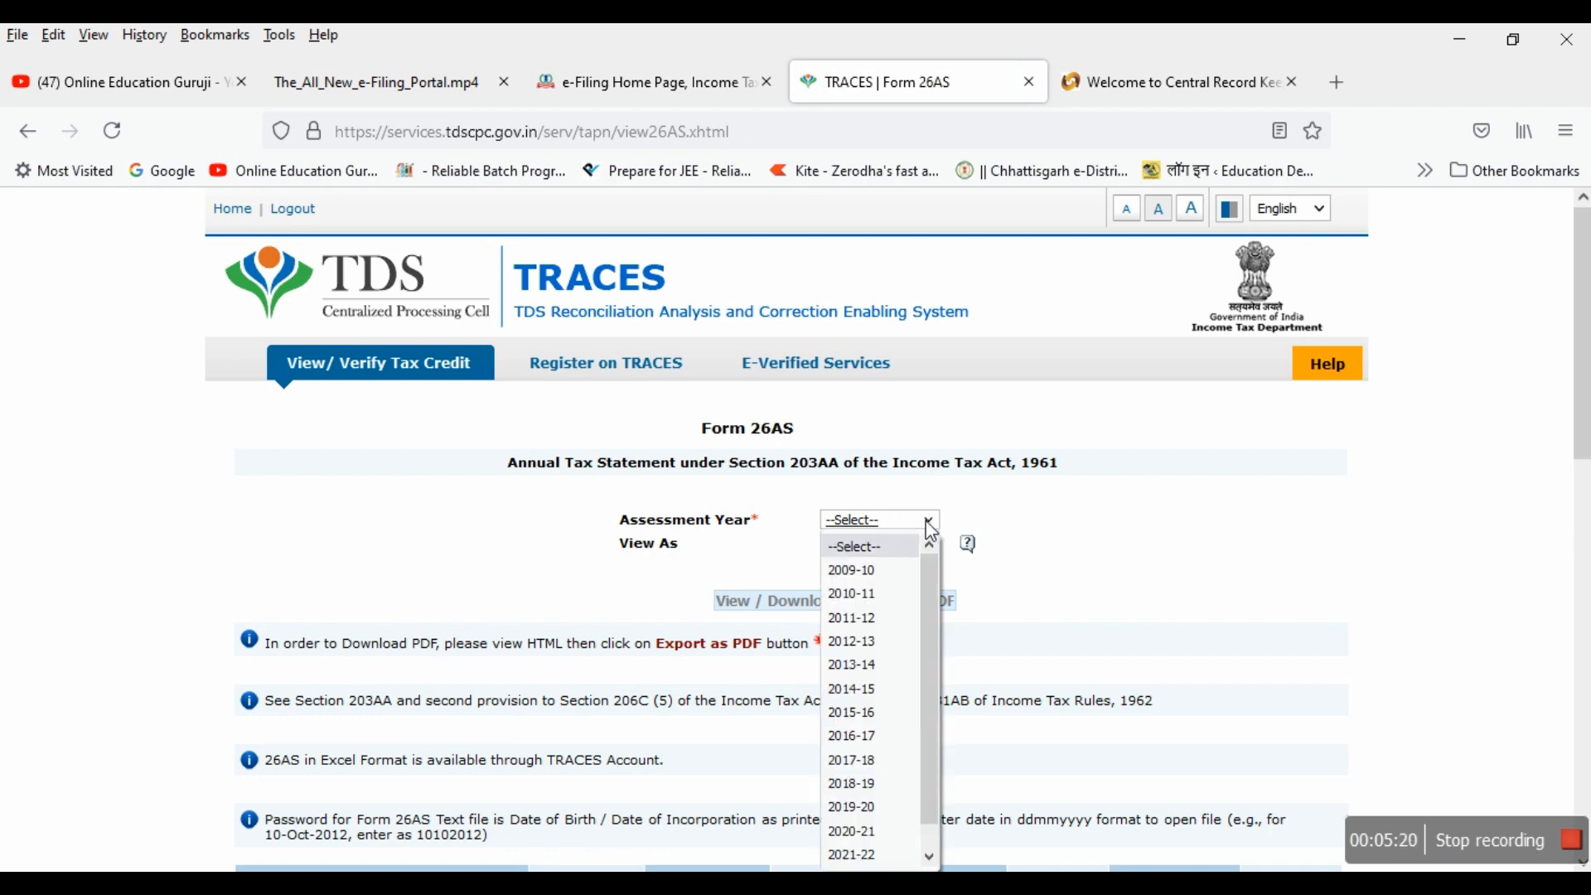
click(870, 854)
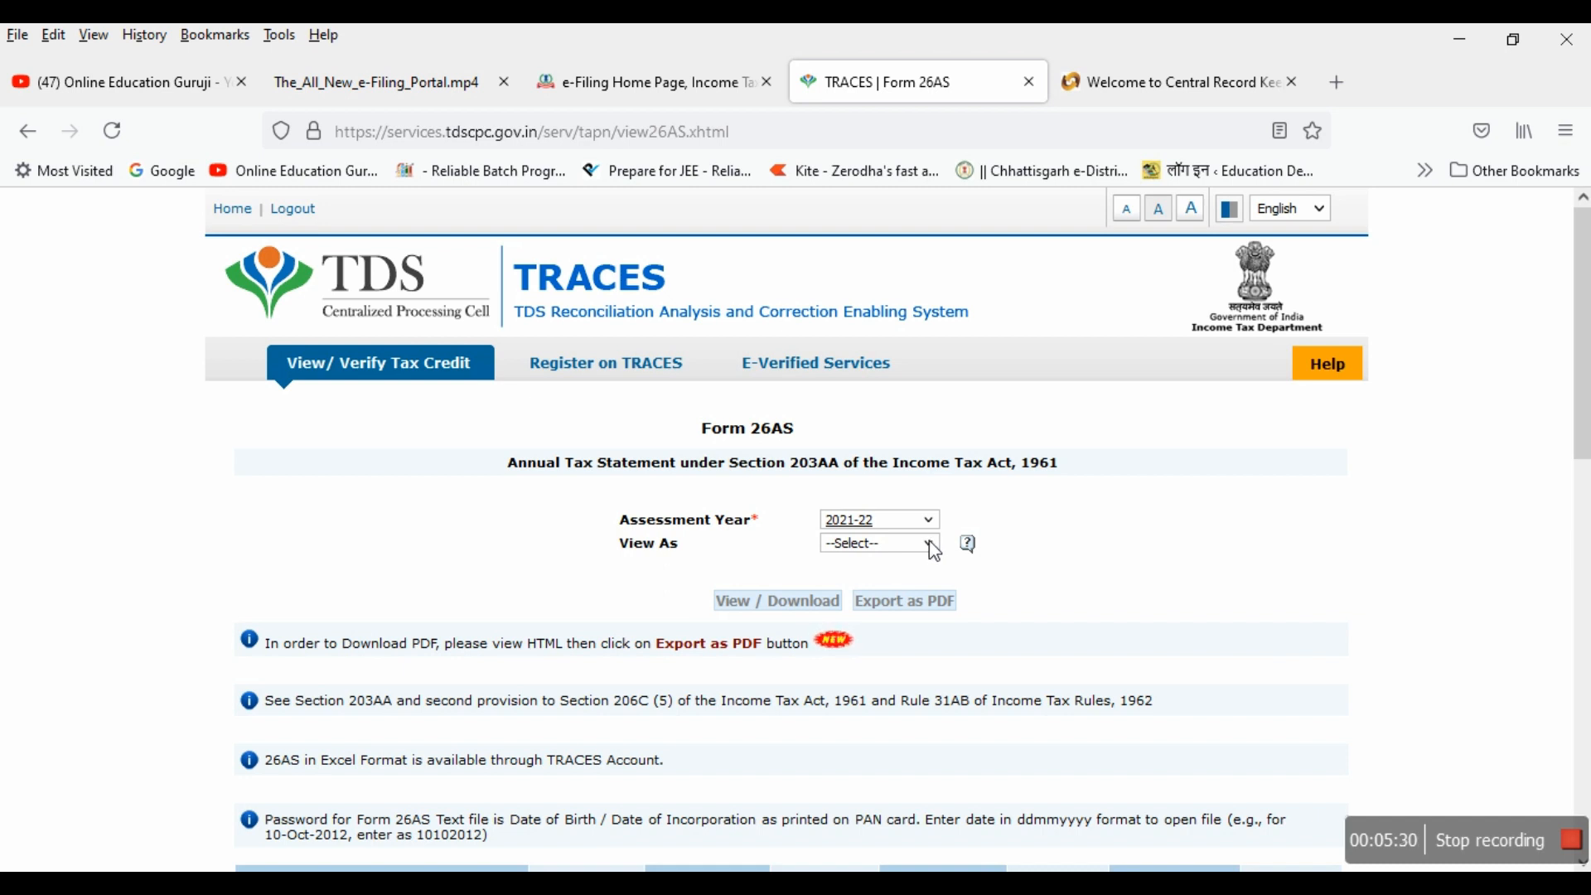
click(934, 547)
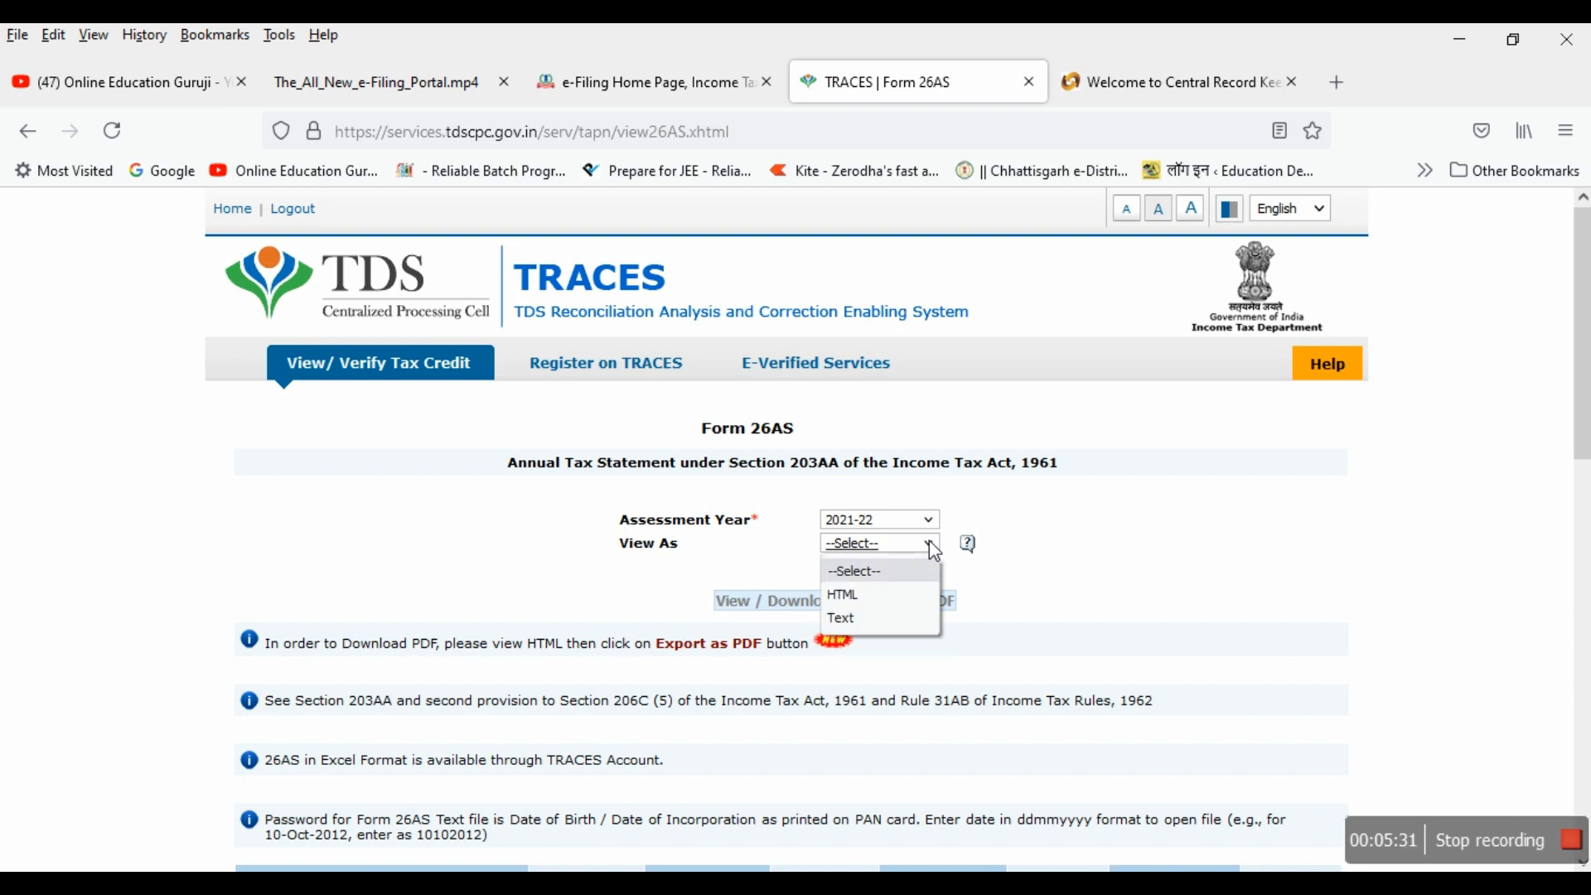
click(878, 595)
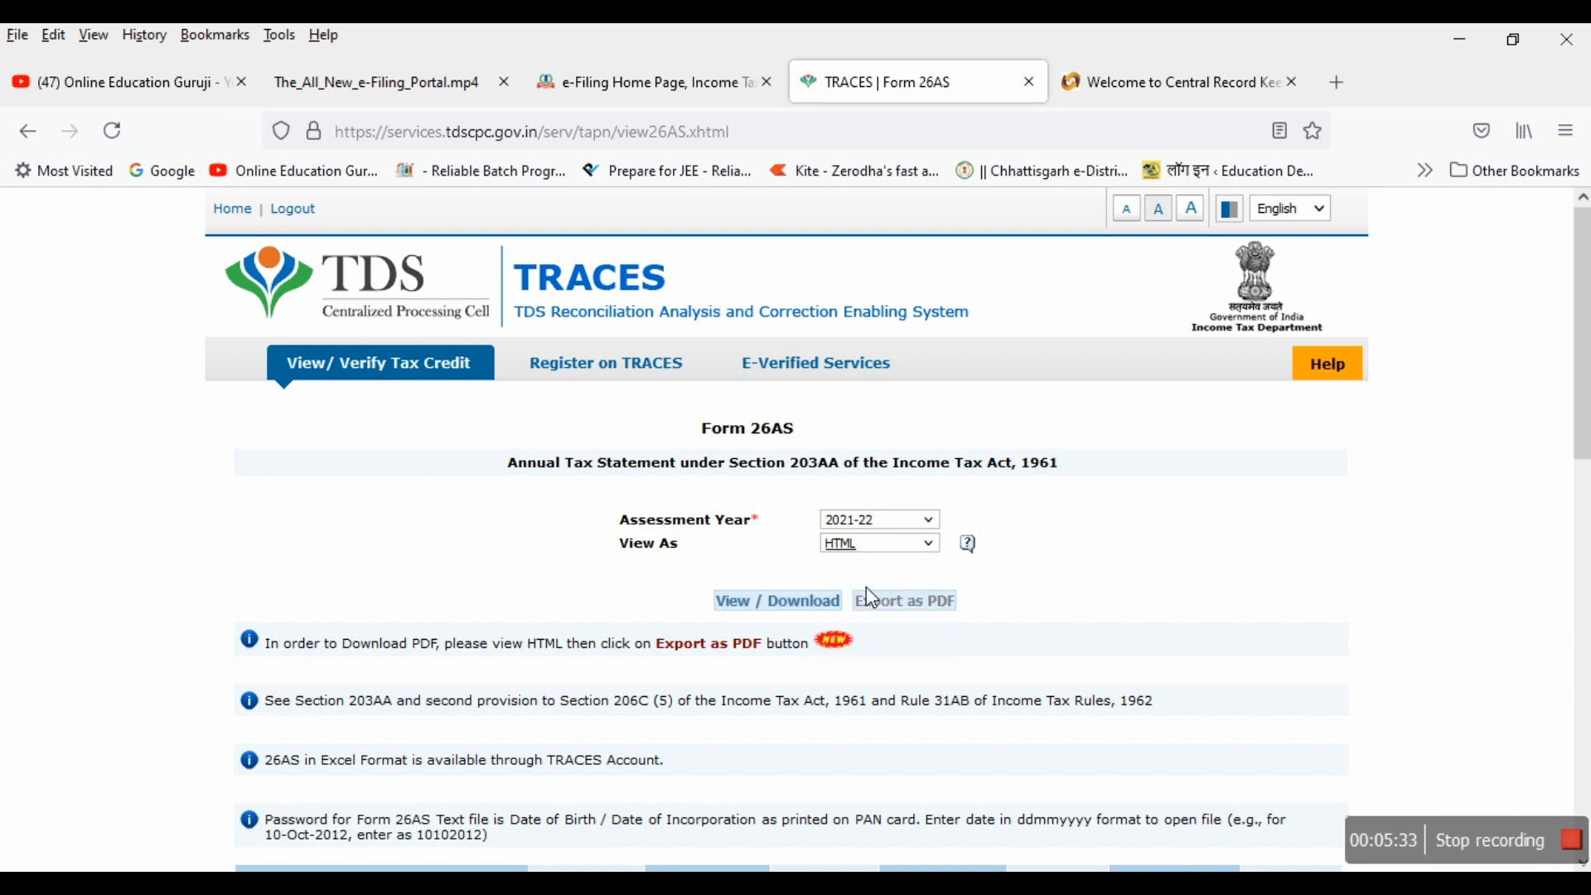
click(742, 610)
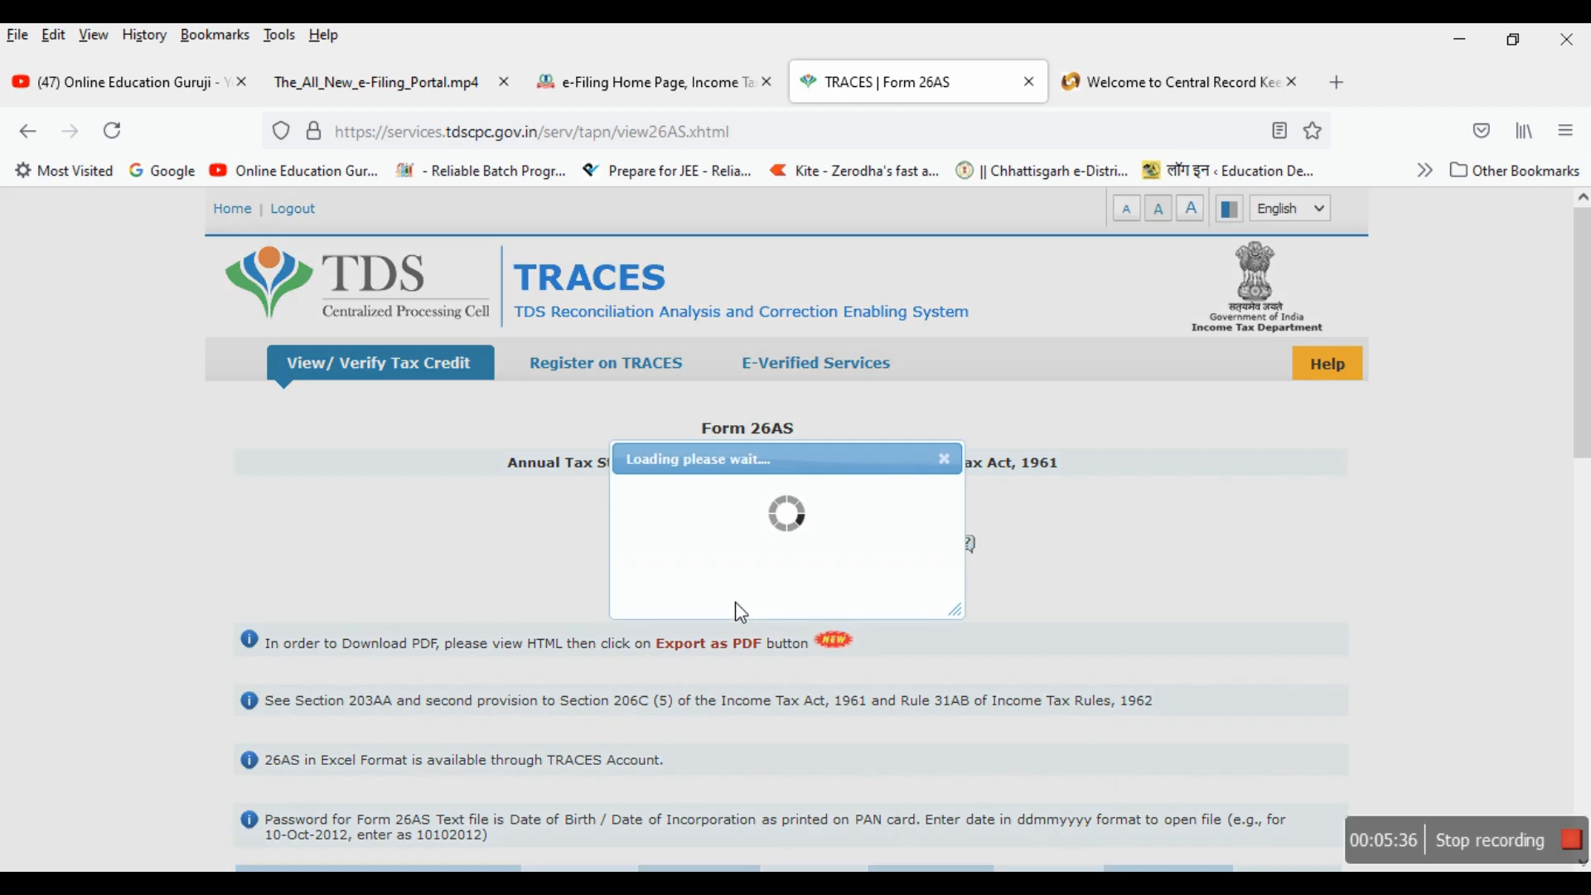
Step: Examine the Form 26AS assessee details and the Part A to Part C tax tables, especially the amount credited and tax deducted
scroll(589, 654, down, 4)
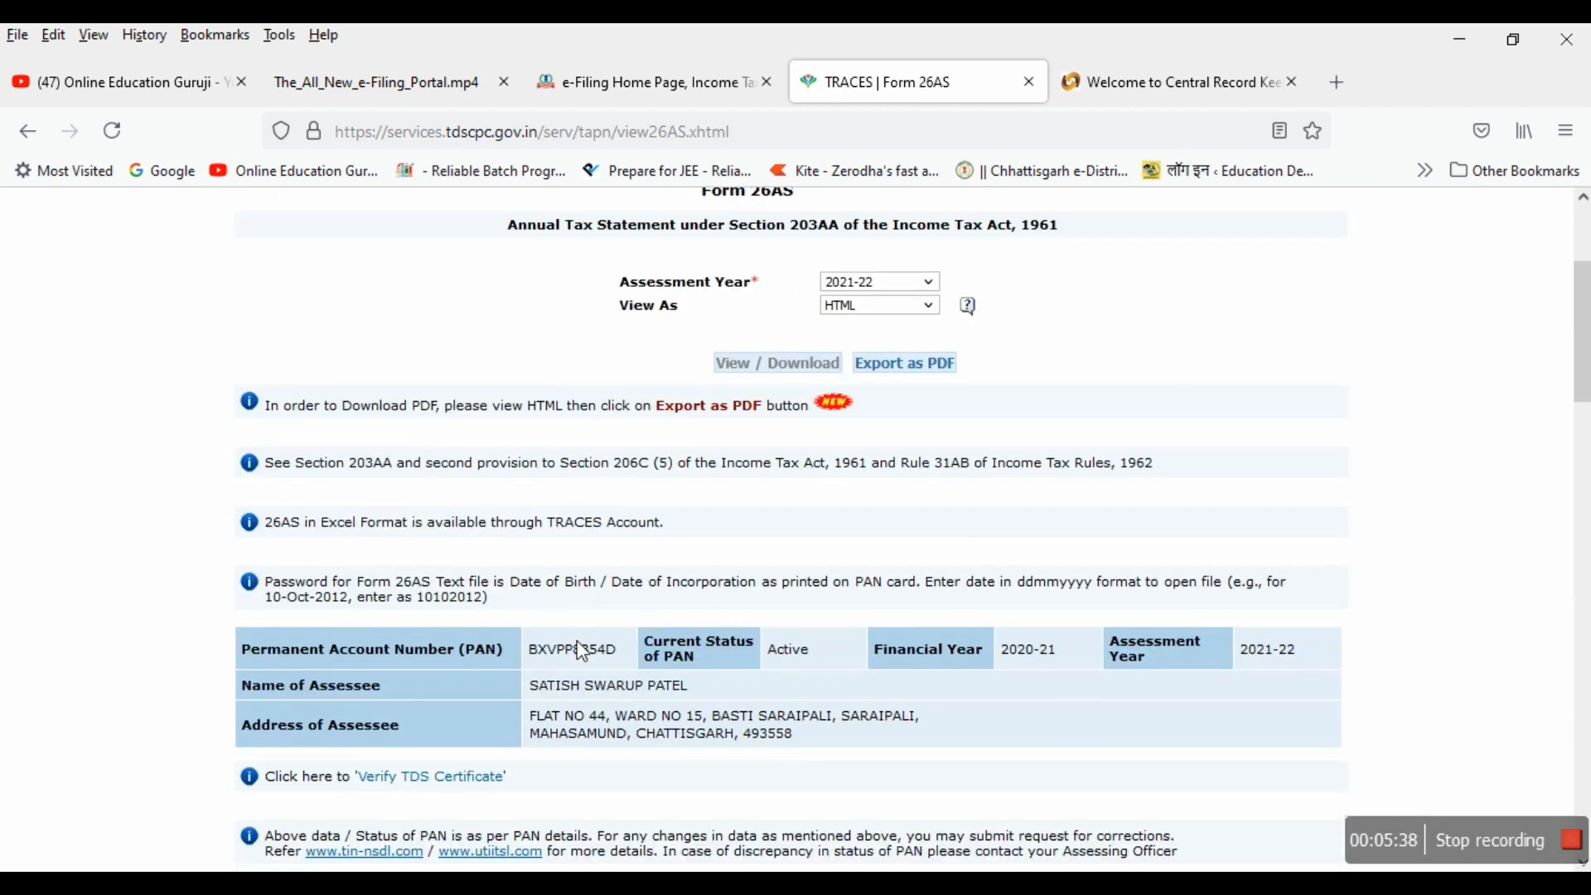
scroll(582, 650, down, 3)
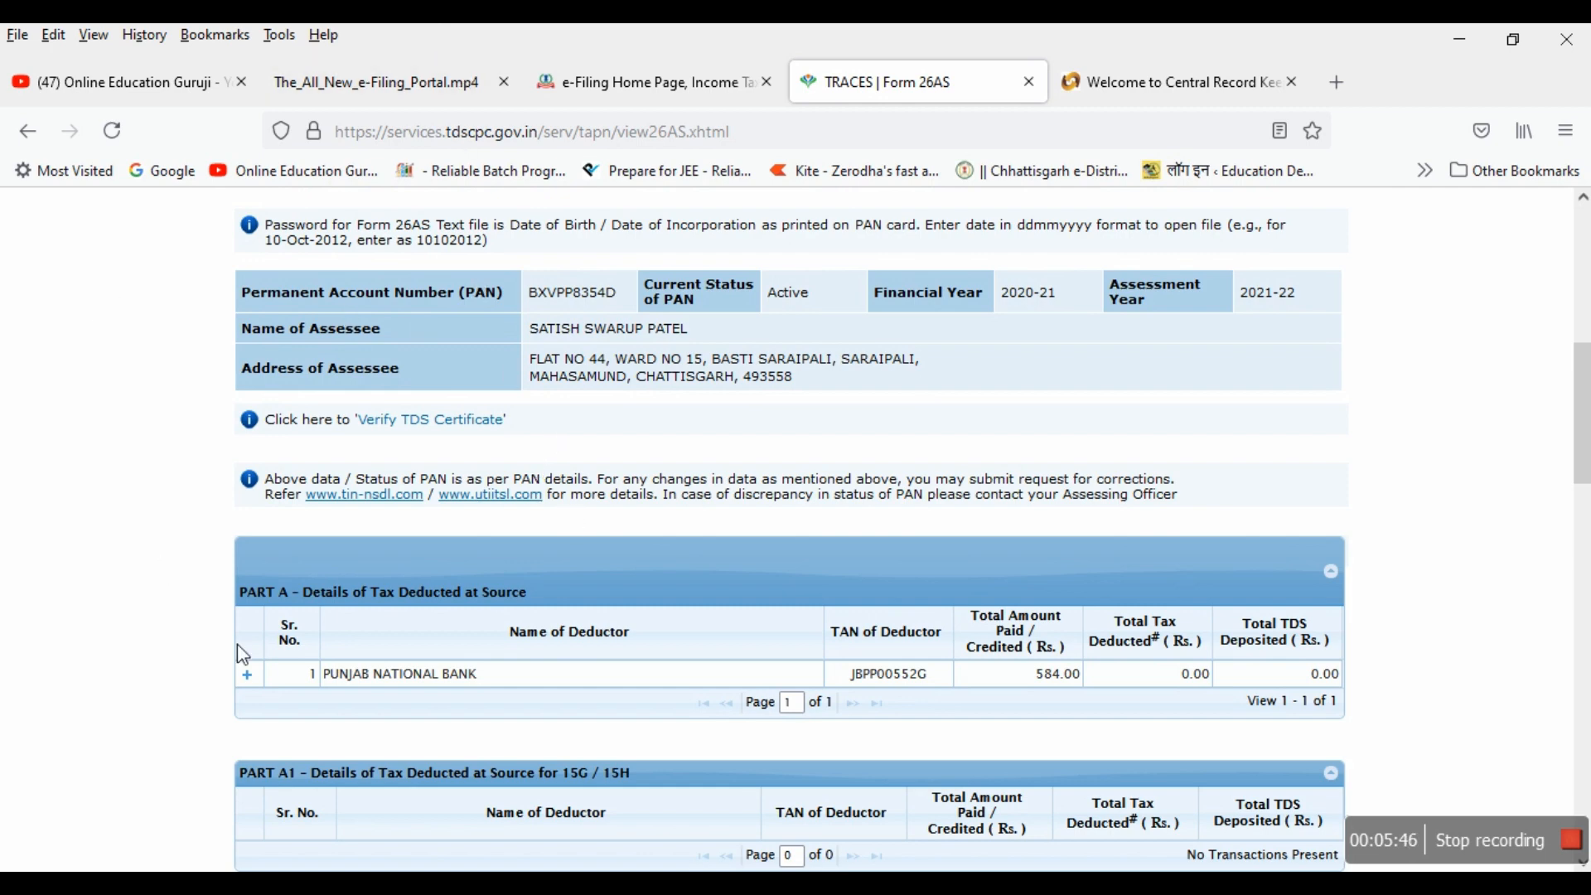
scroll(579, 611, up, 8)
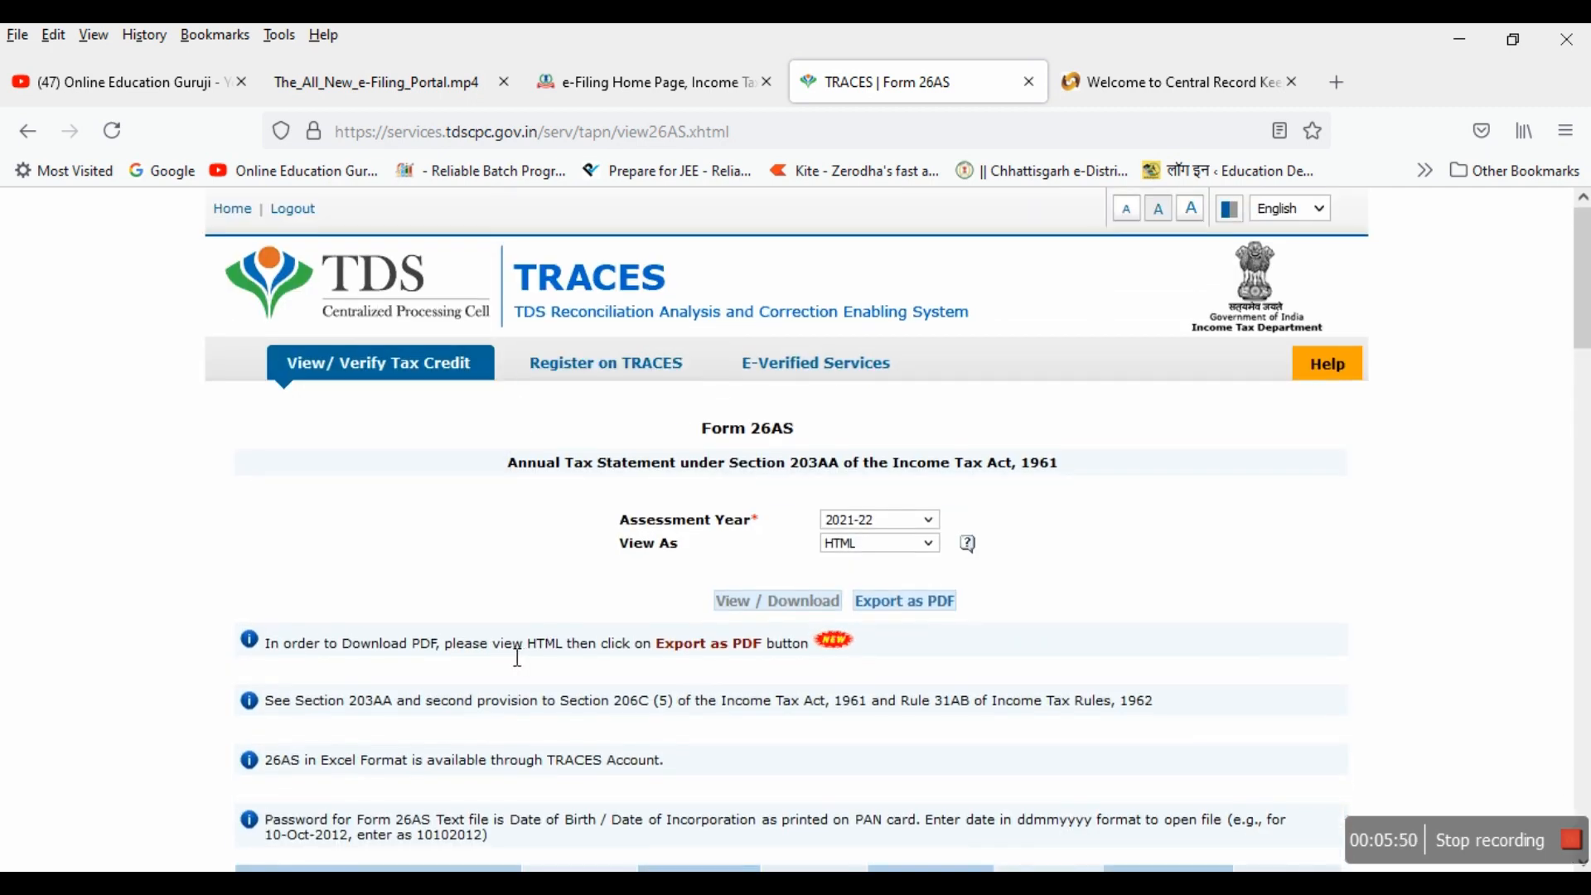
scroll(518, 654, down, 10)
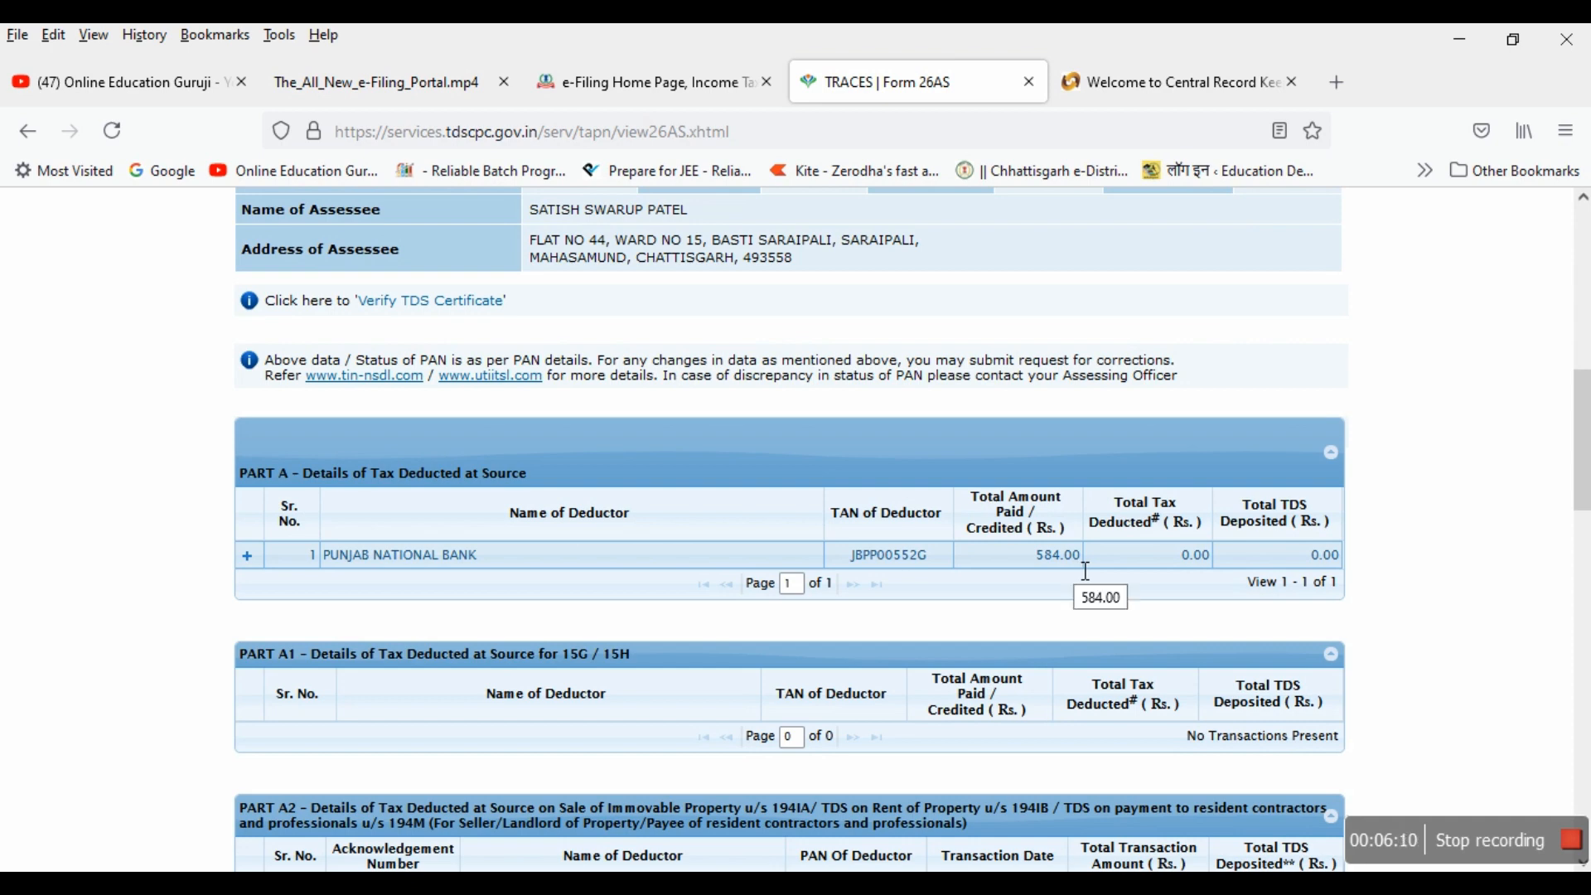
scroll(733, 563, up, 7)
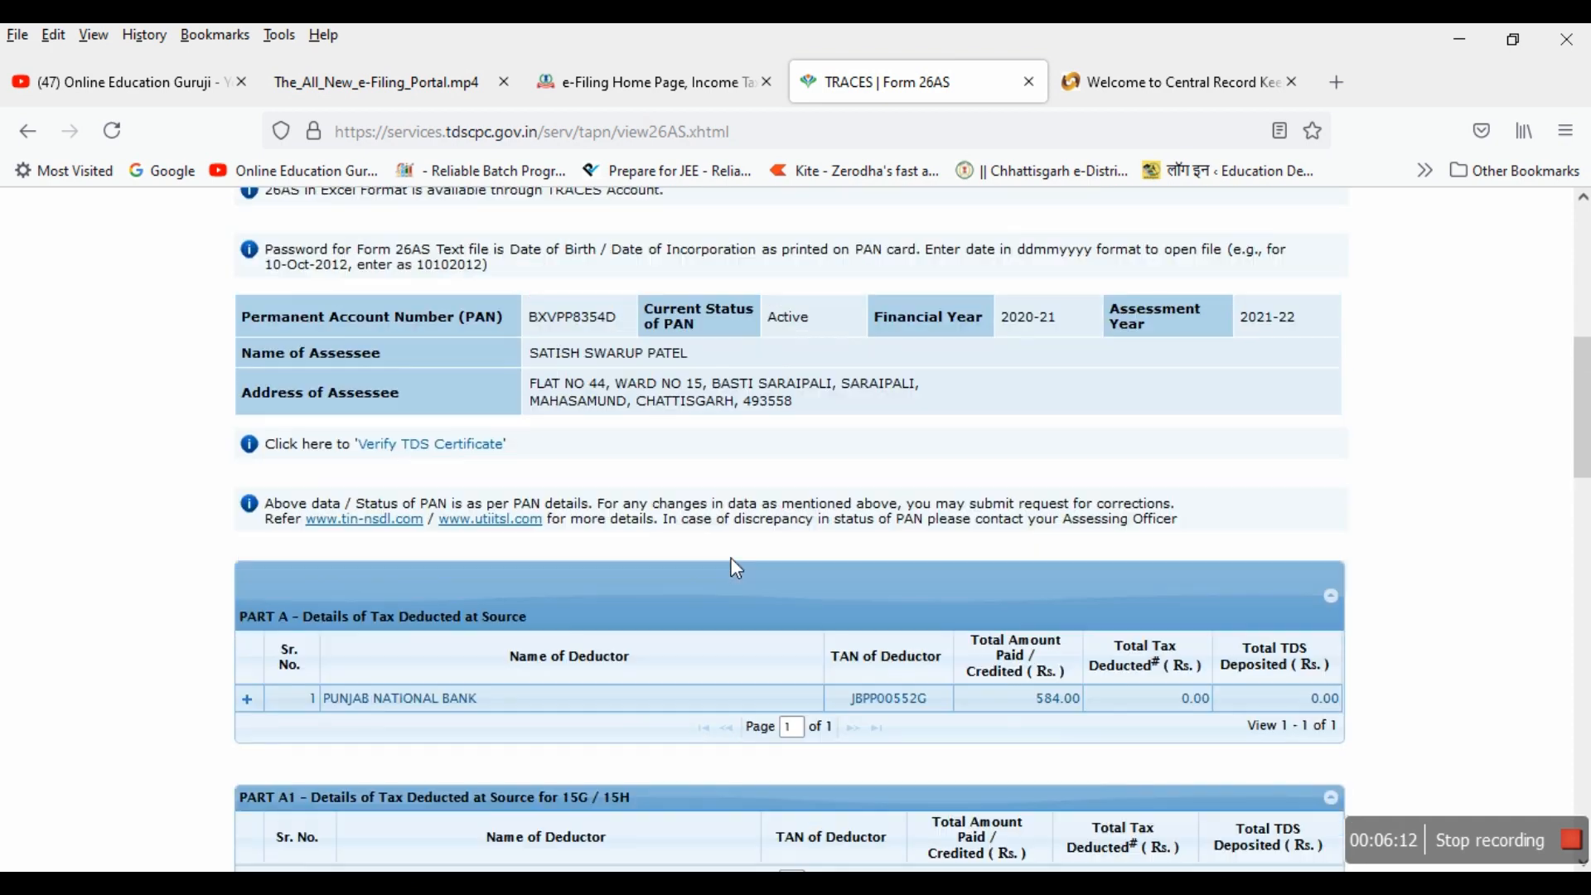
scroll(735, 569, up, 2)
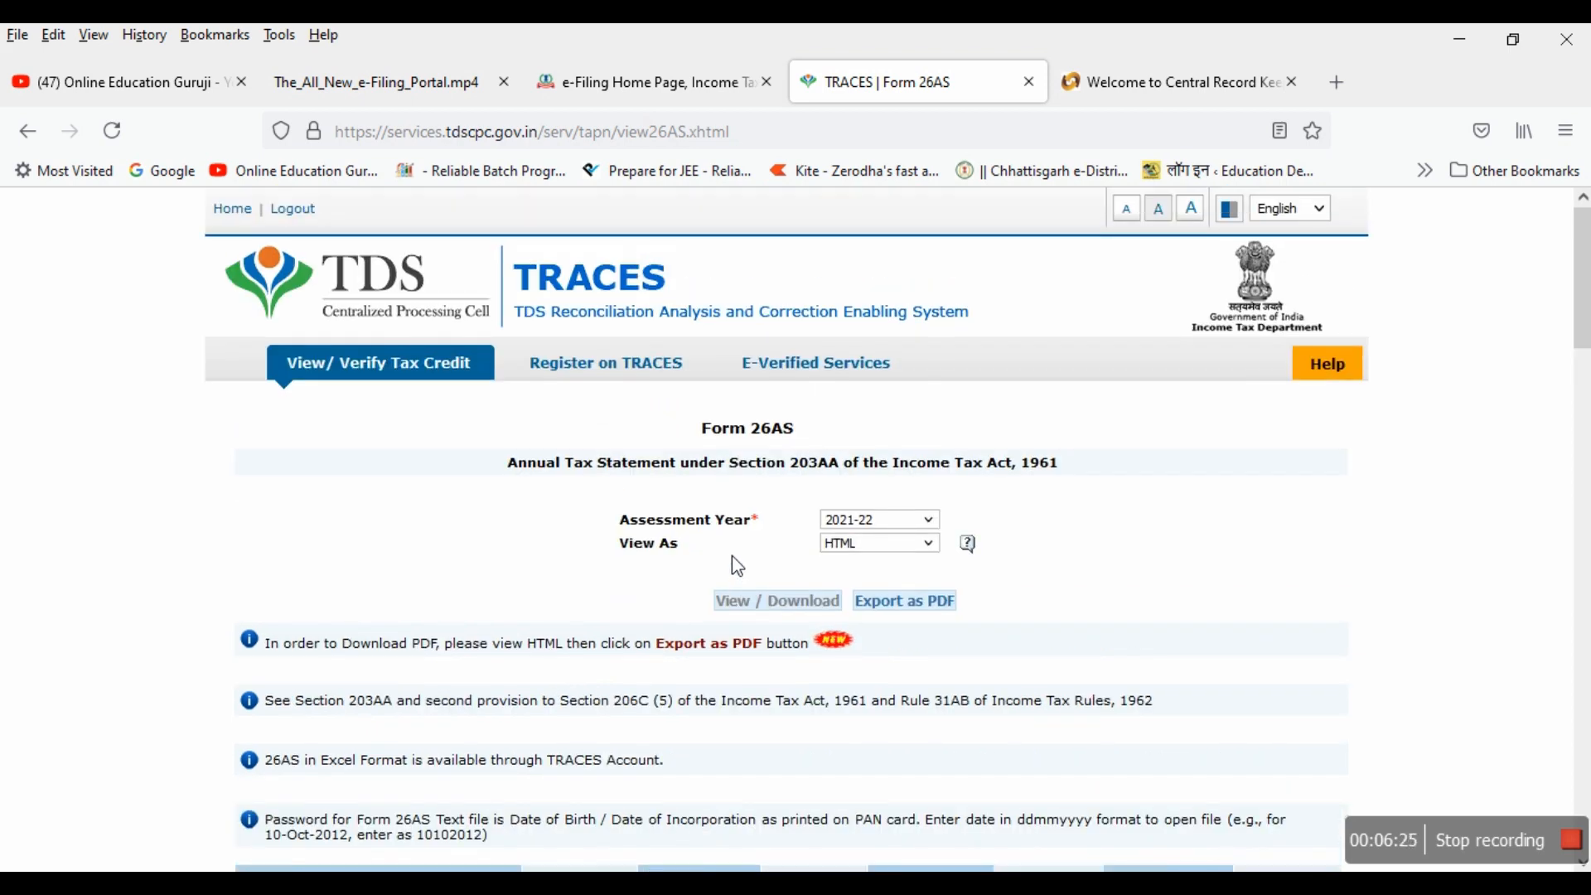
scroll(736, 566, down, 2)
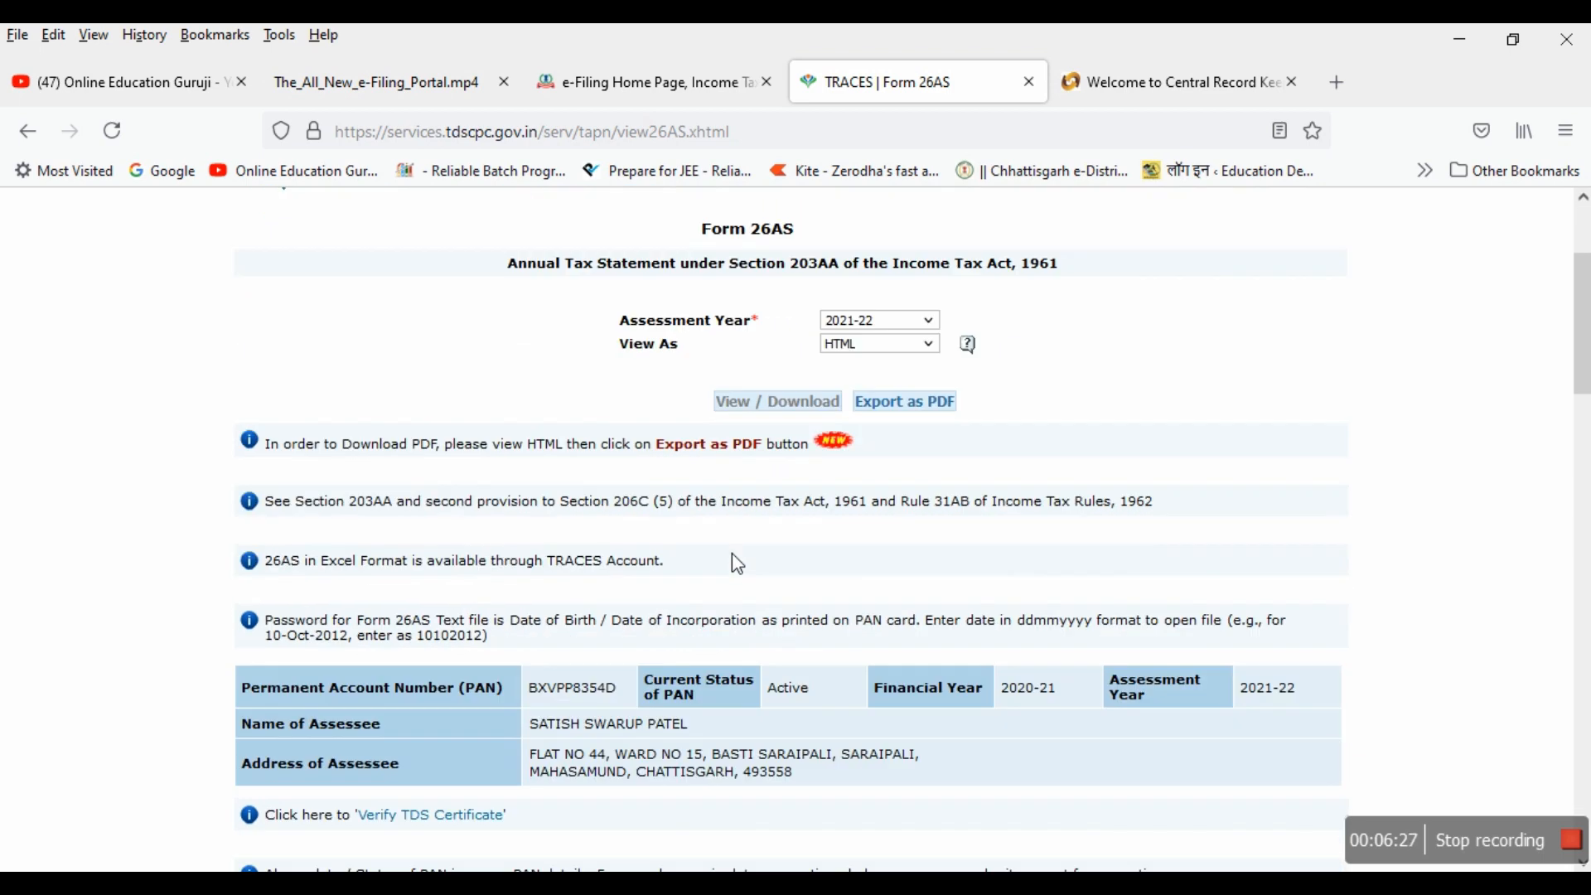
scroll(738, 563, down, 2)
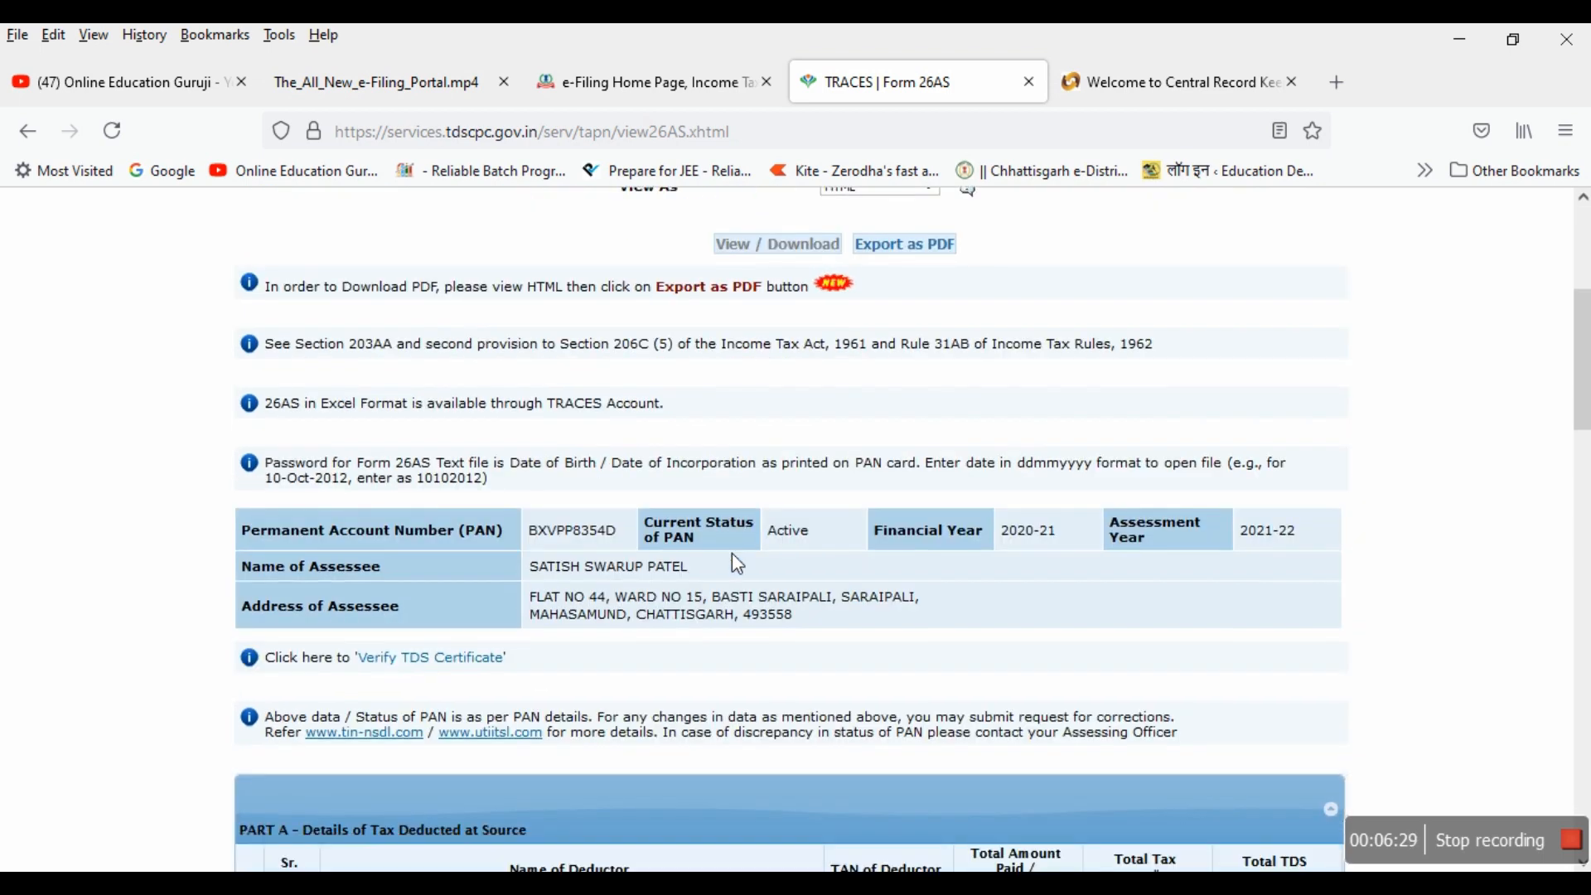
scroll(733, 554, down, 4)
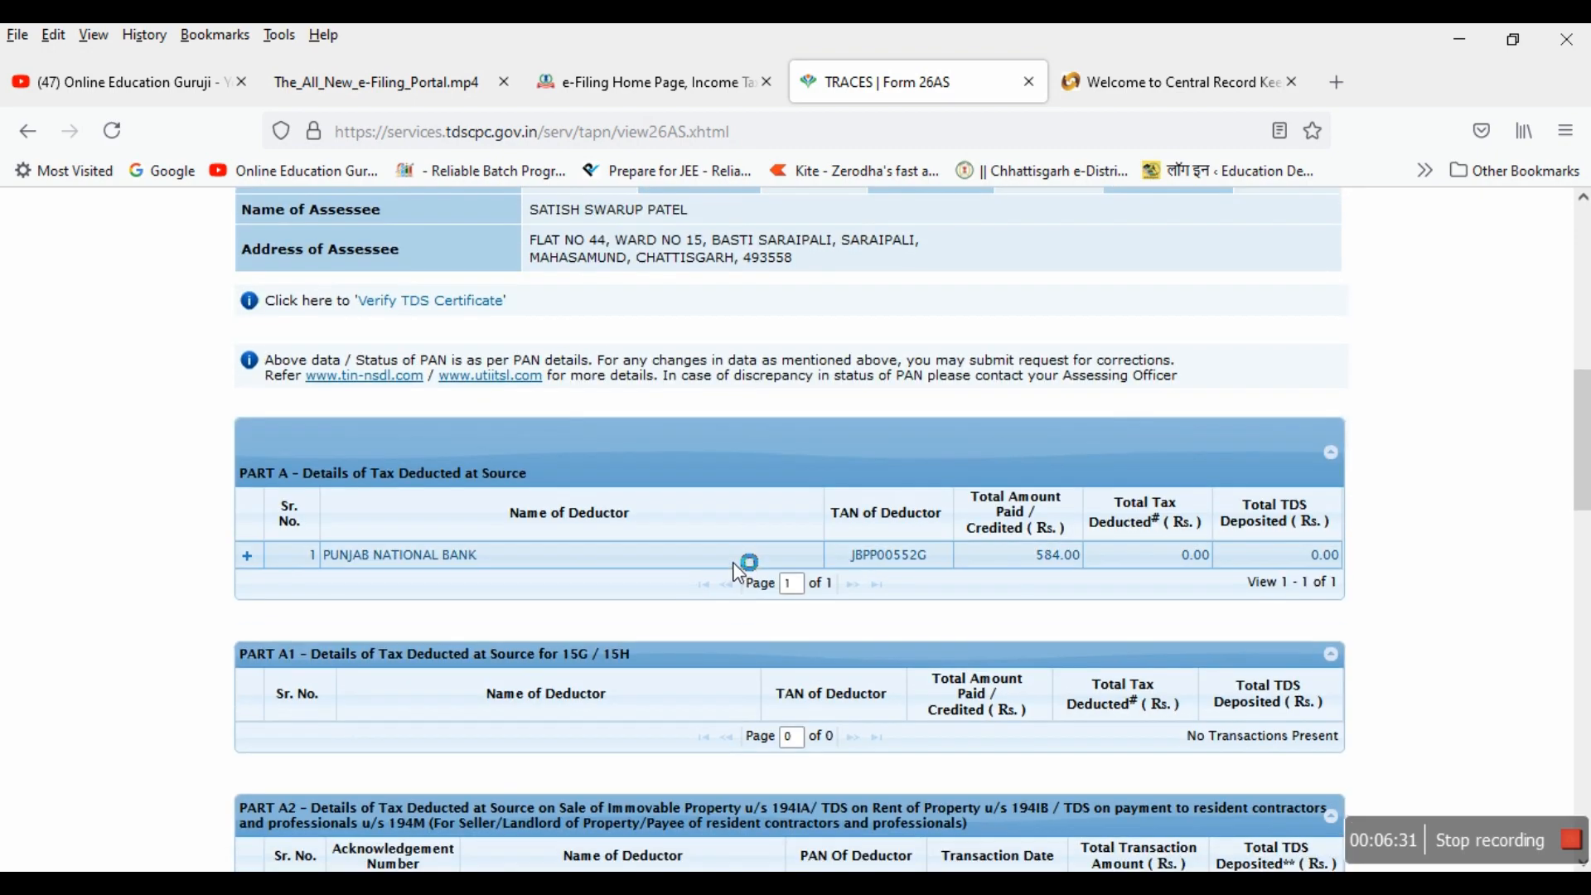
scroll(621, 586, up, 9)
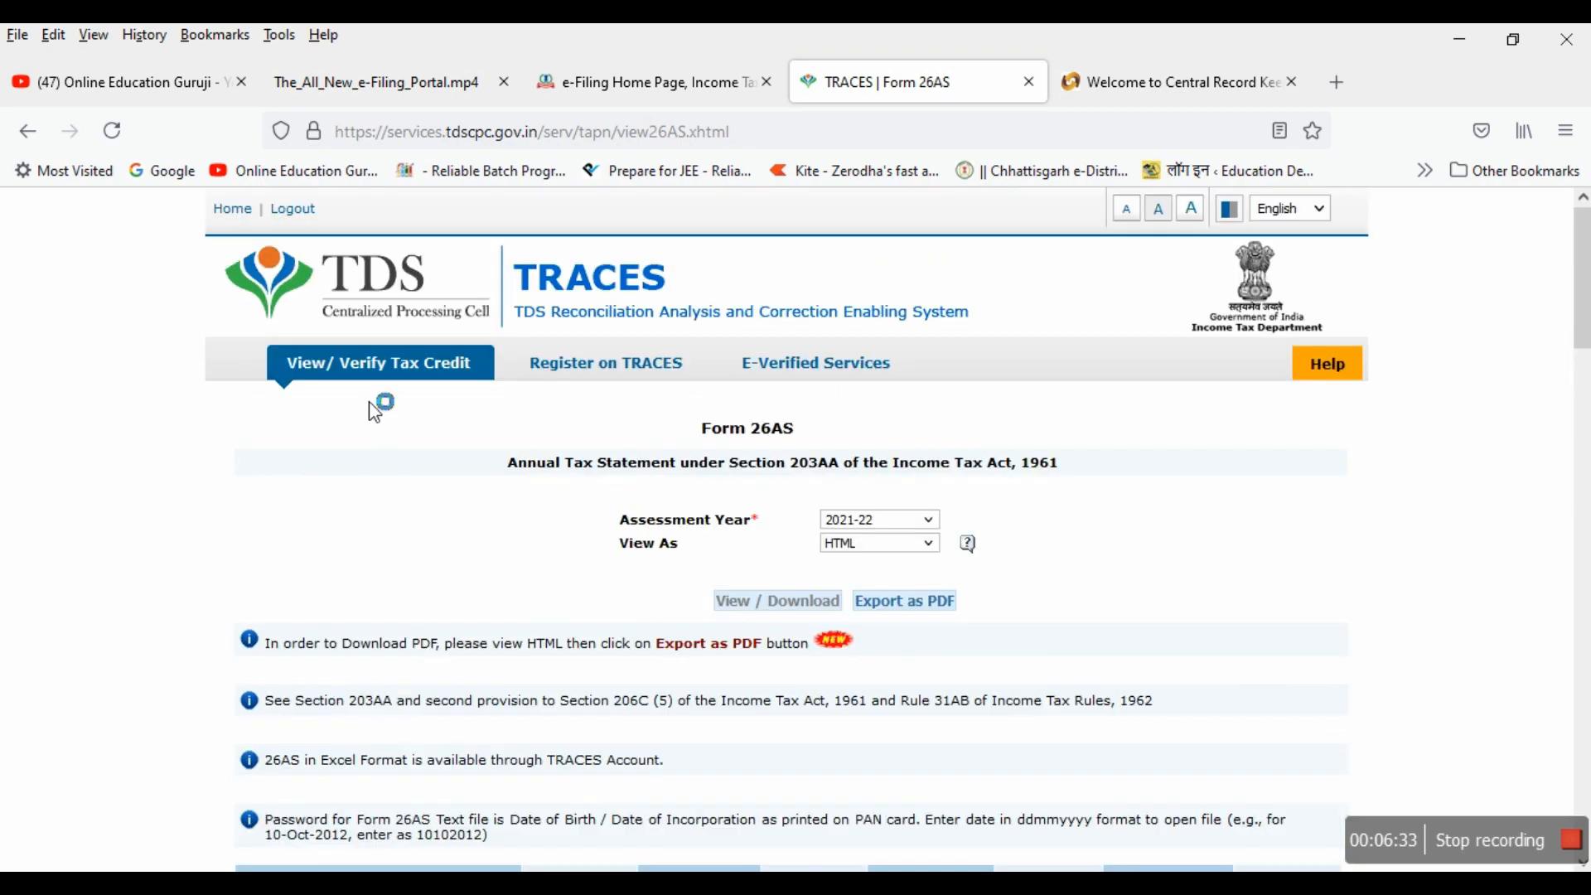
scroll(696, 678, down, 8)
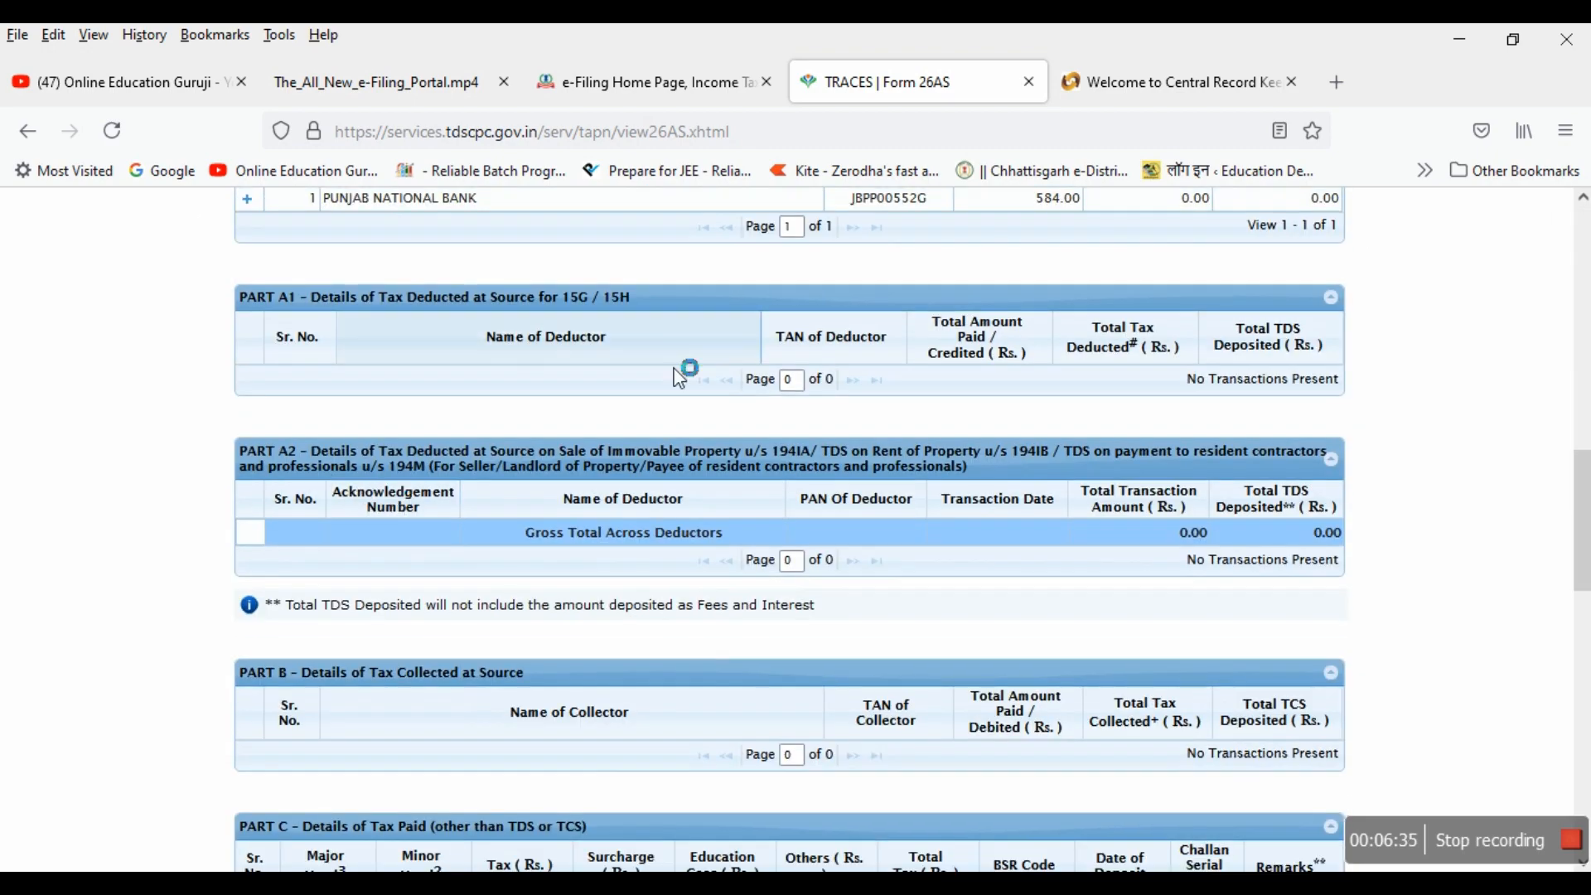
scroll(680, 379, up, 3)
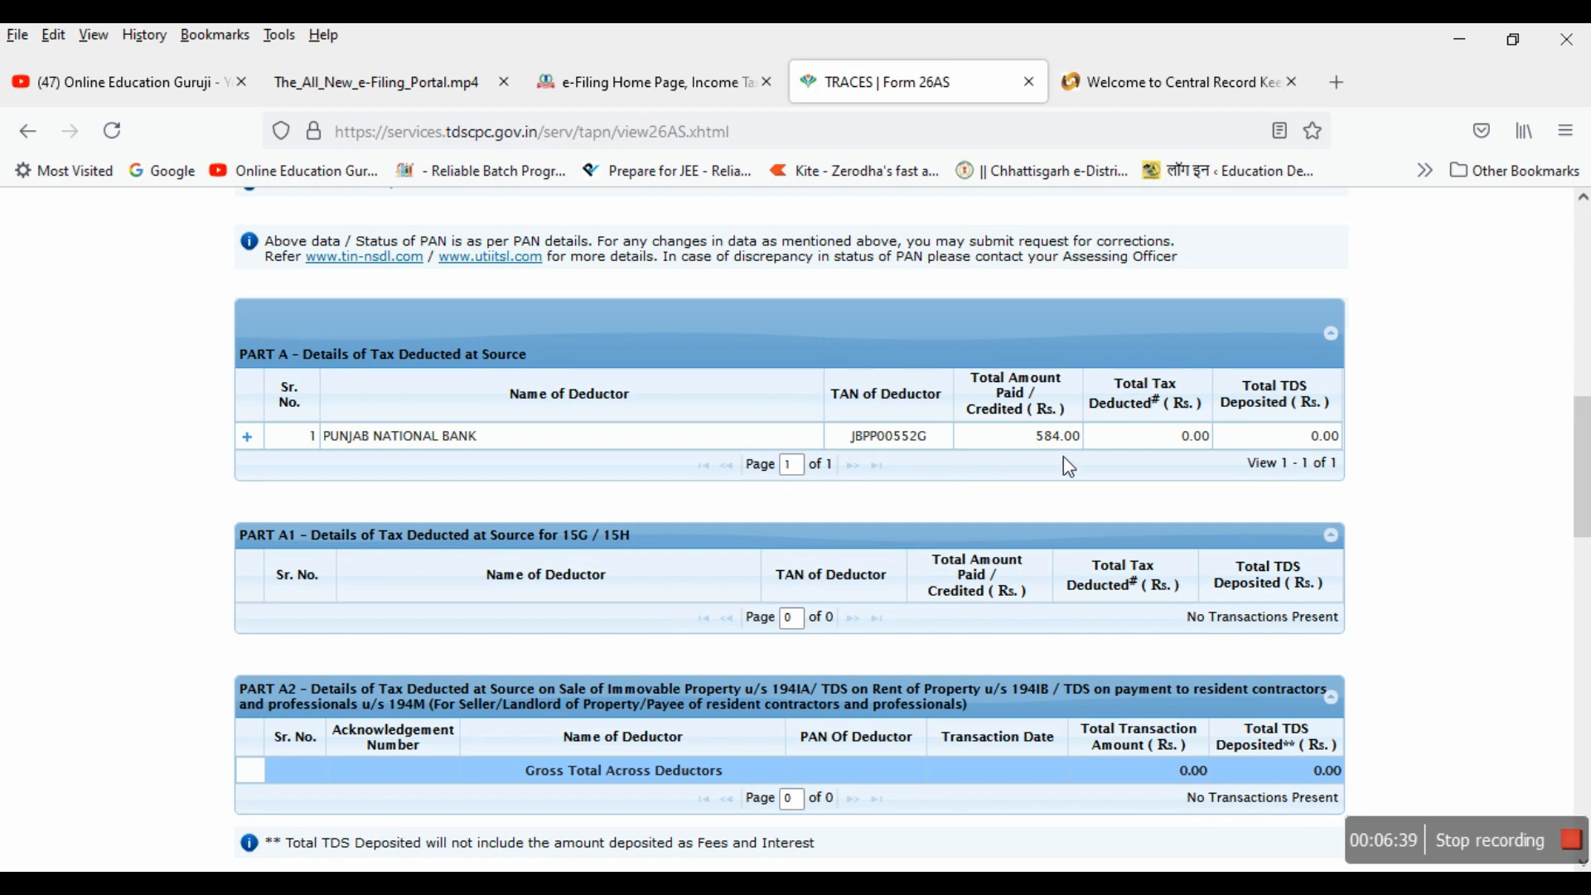
scroll(585, 486, up, 6)
scroll(495, 380, up, 5)
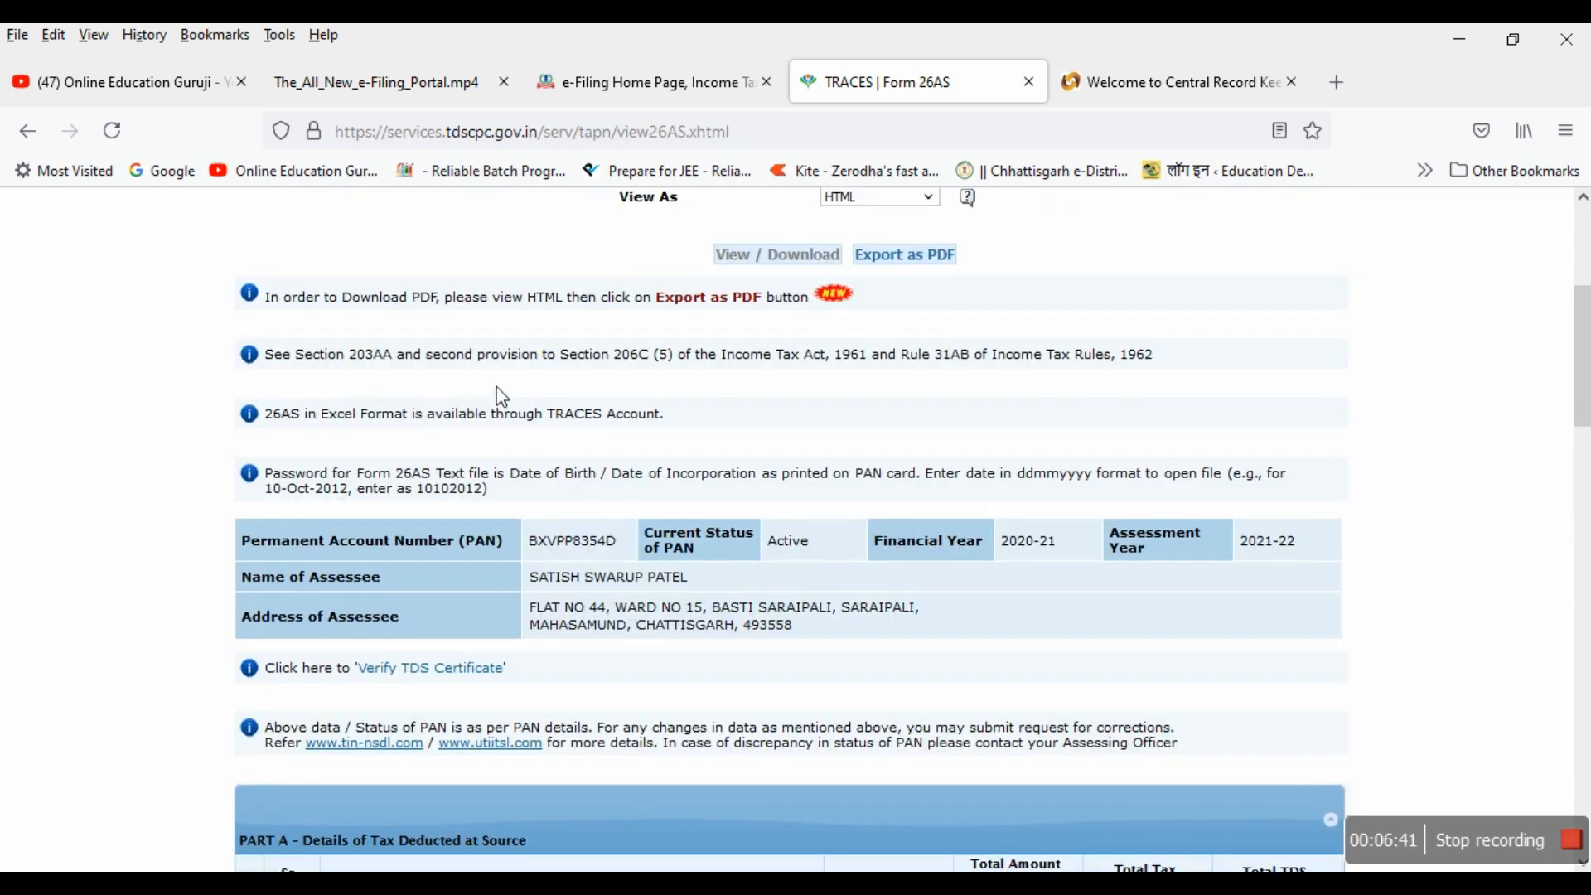
Step: Examine the Form 26AS tables from Part A through Part H, covering tax deducted, collected and paid, refunds, SFT transactions, defaults and turnover
mouse_move(497, 397)
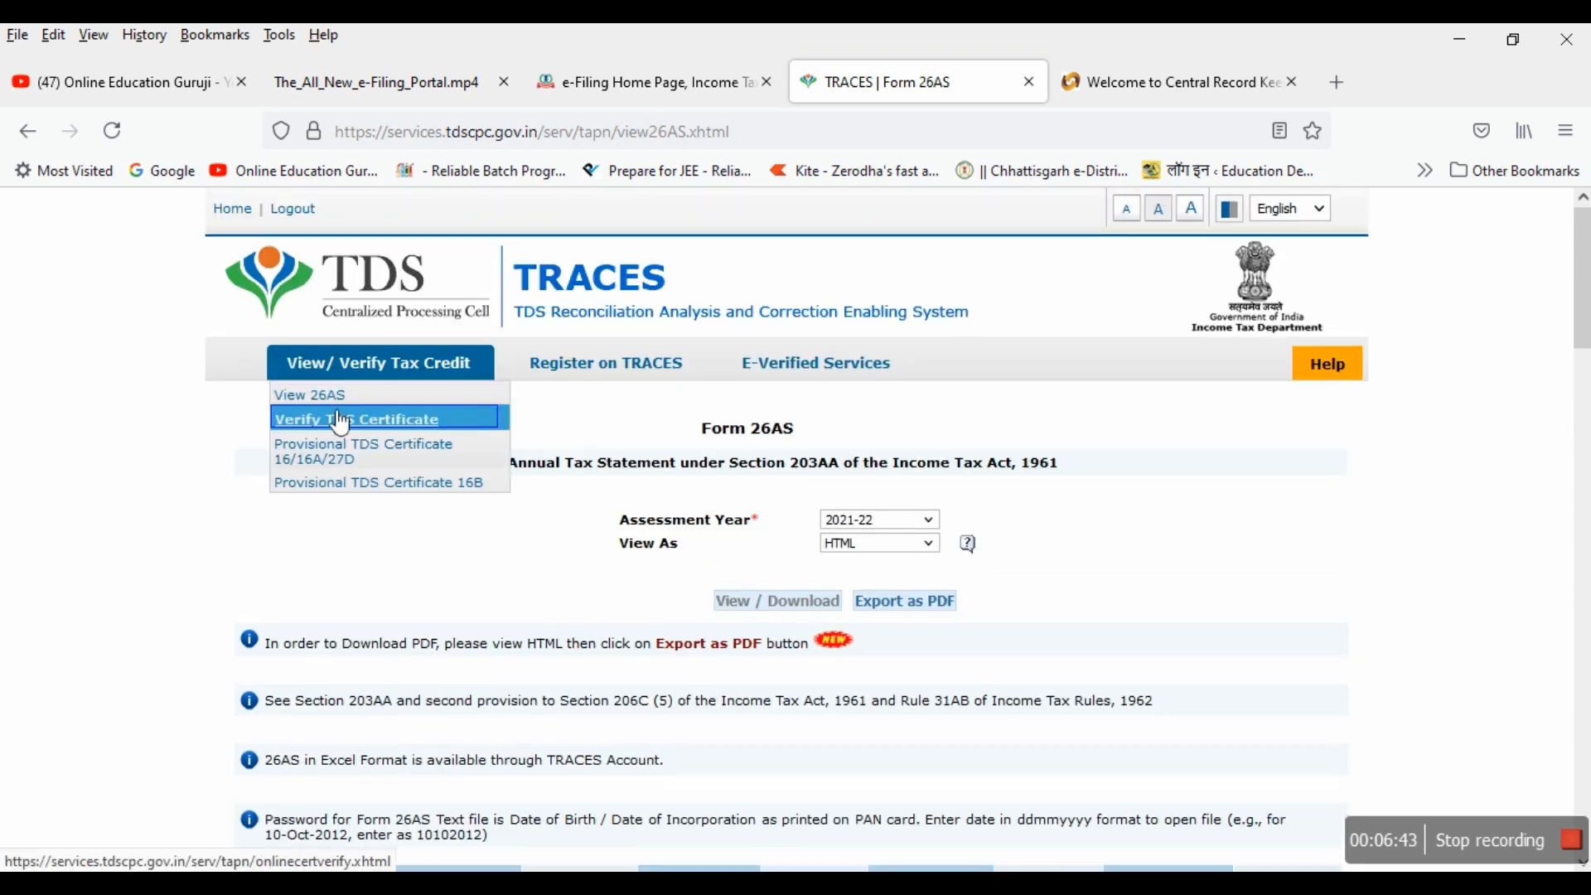
scroll(778, 687, down, 2)
scroll(790, 684, down, 9)
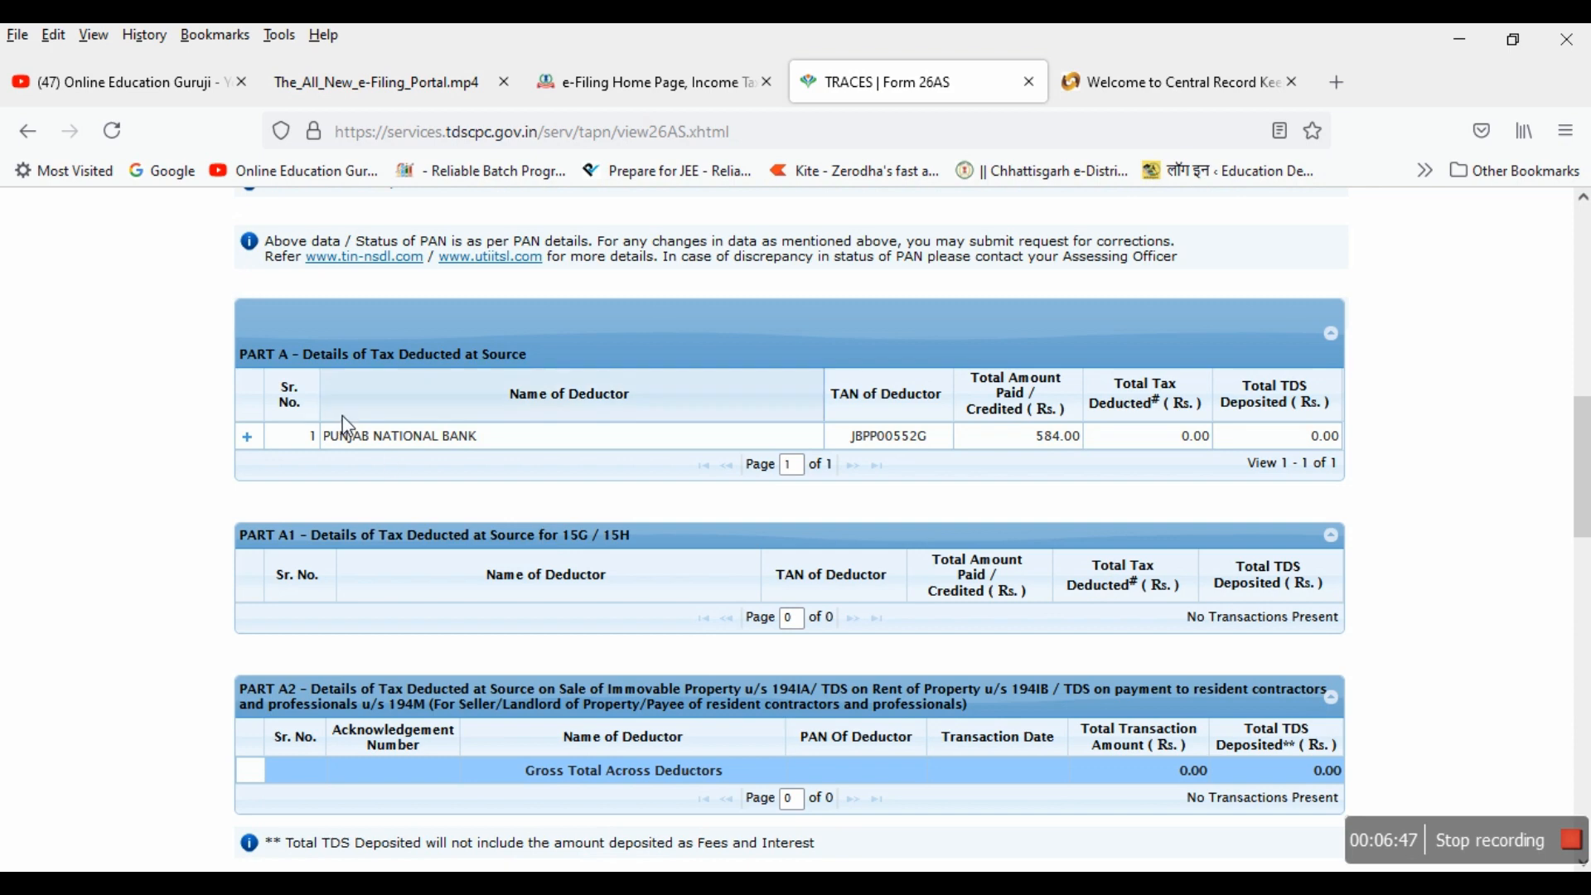
scroll(533, 660, down, 2)
scroll(532, 660, down, 1)
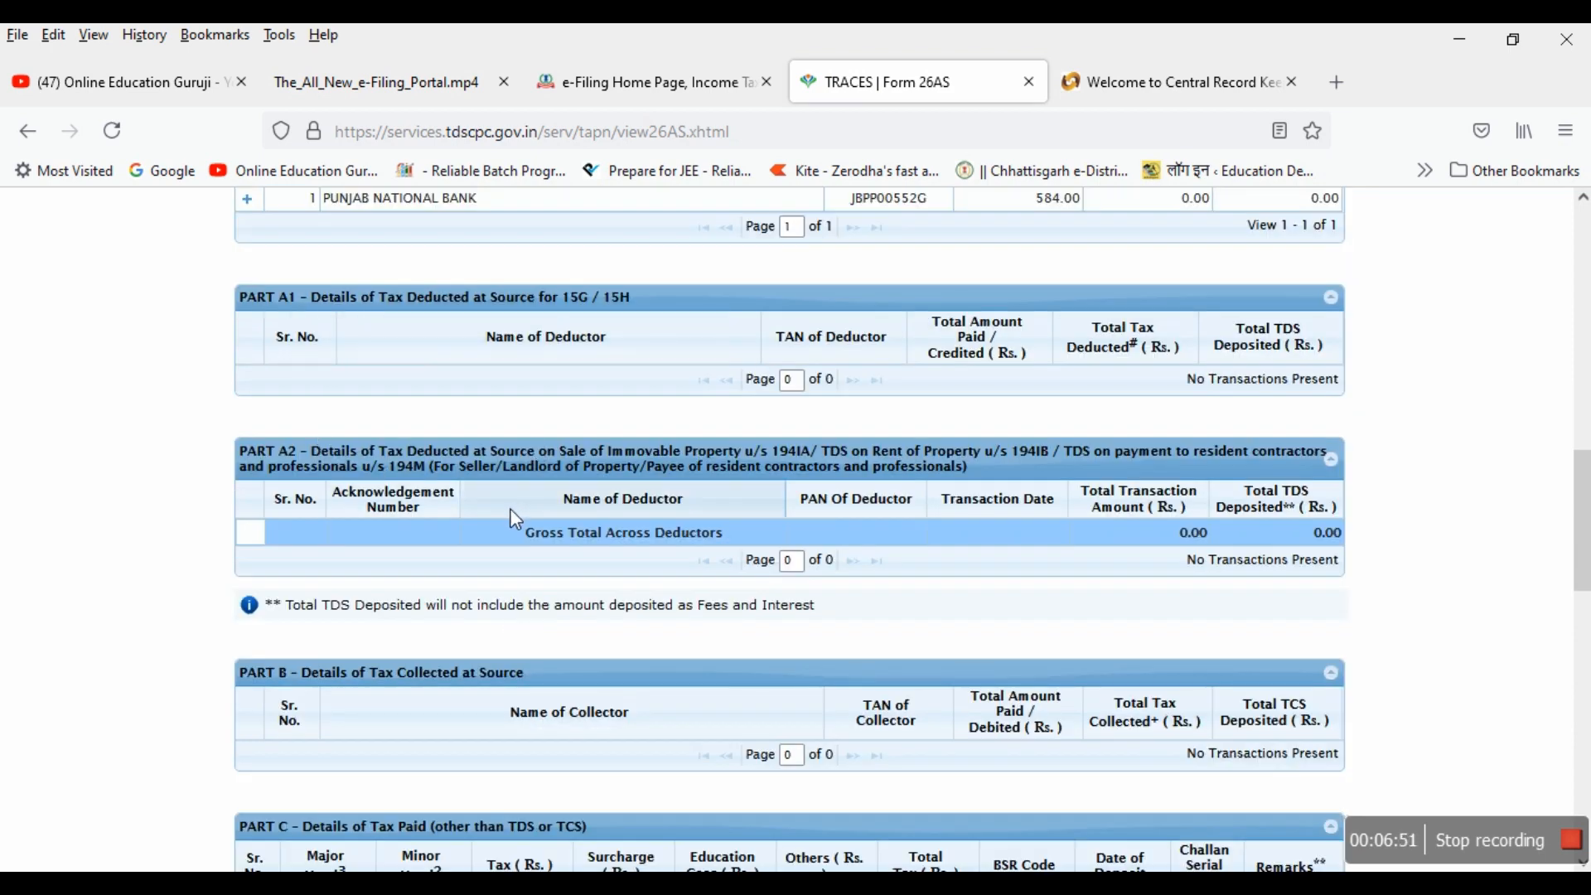
scroll(864, 585, down, 2)
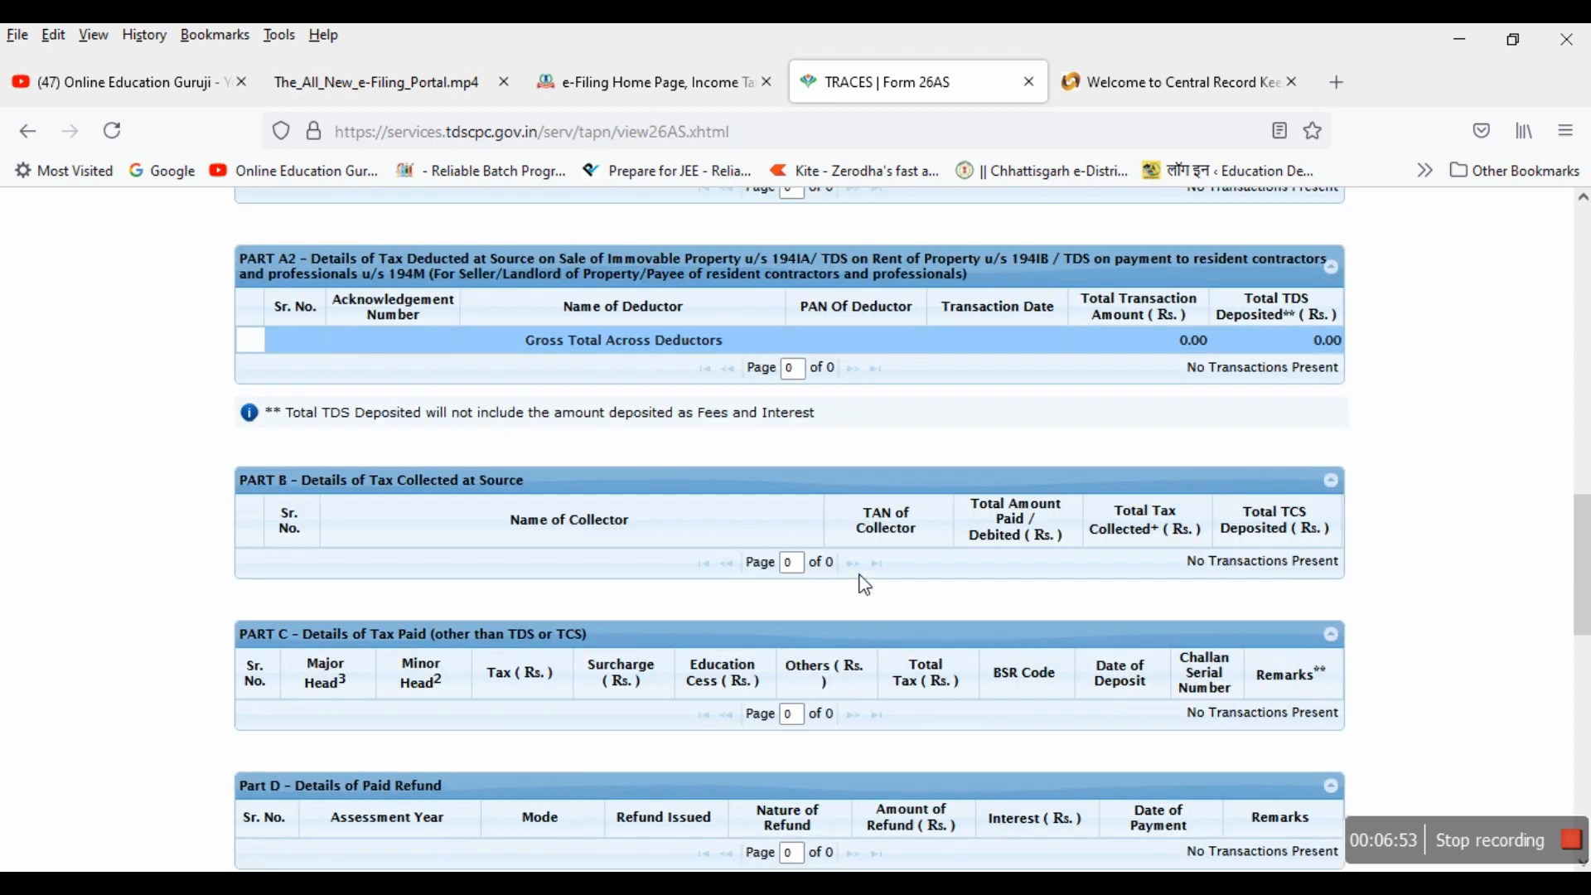
scroll(865, 585, down, 1)
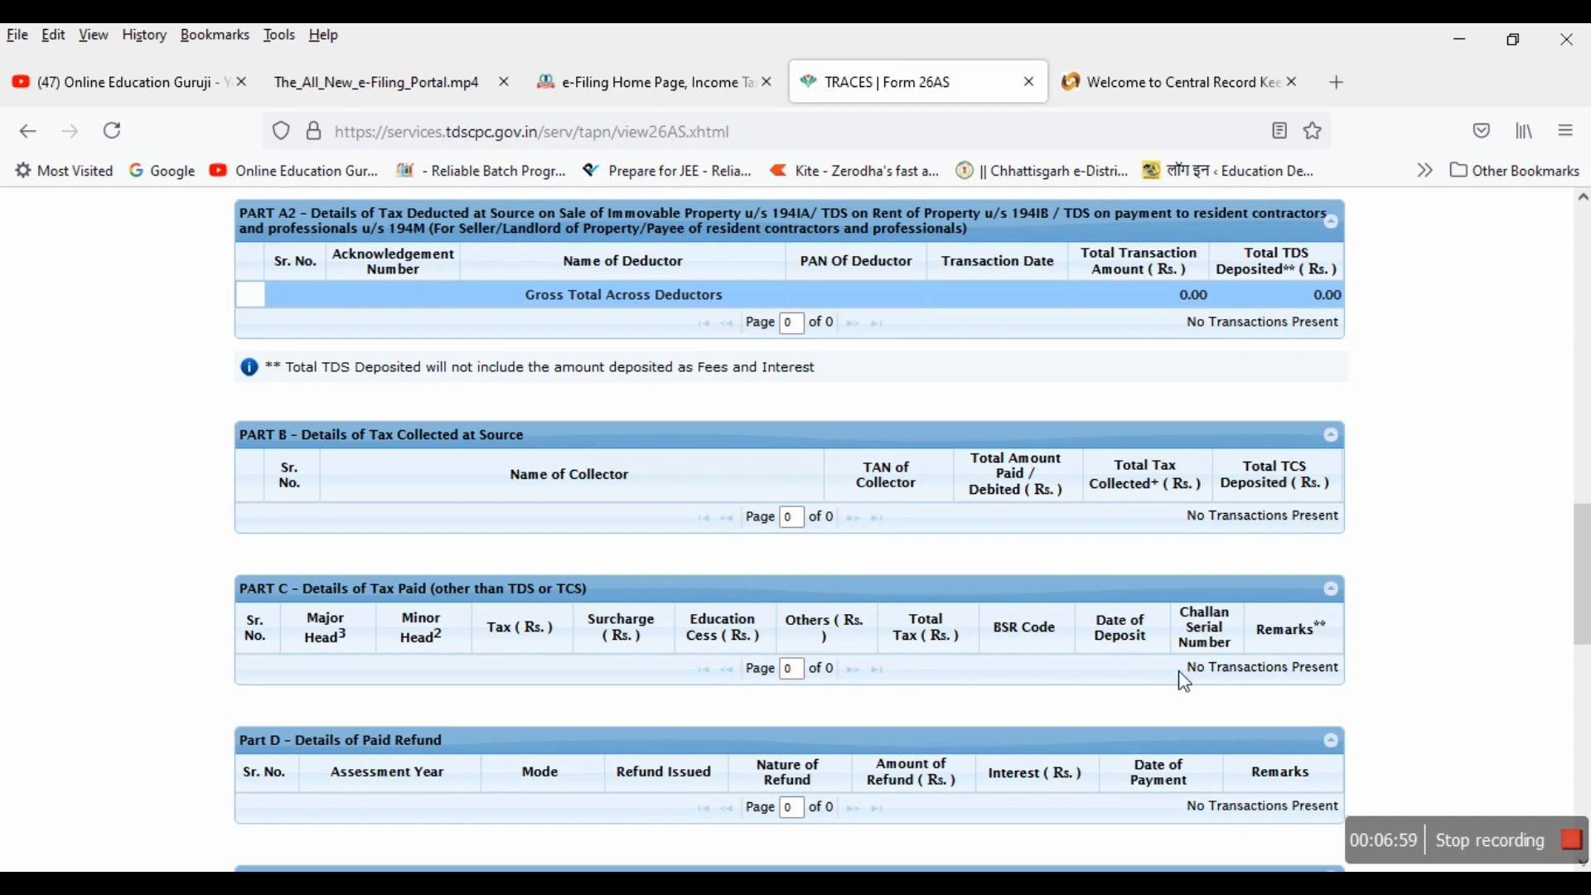
scroll(1185, 681, down, 5)
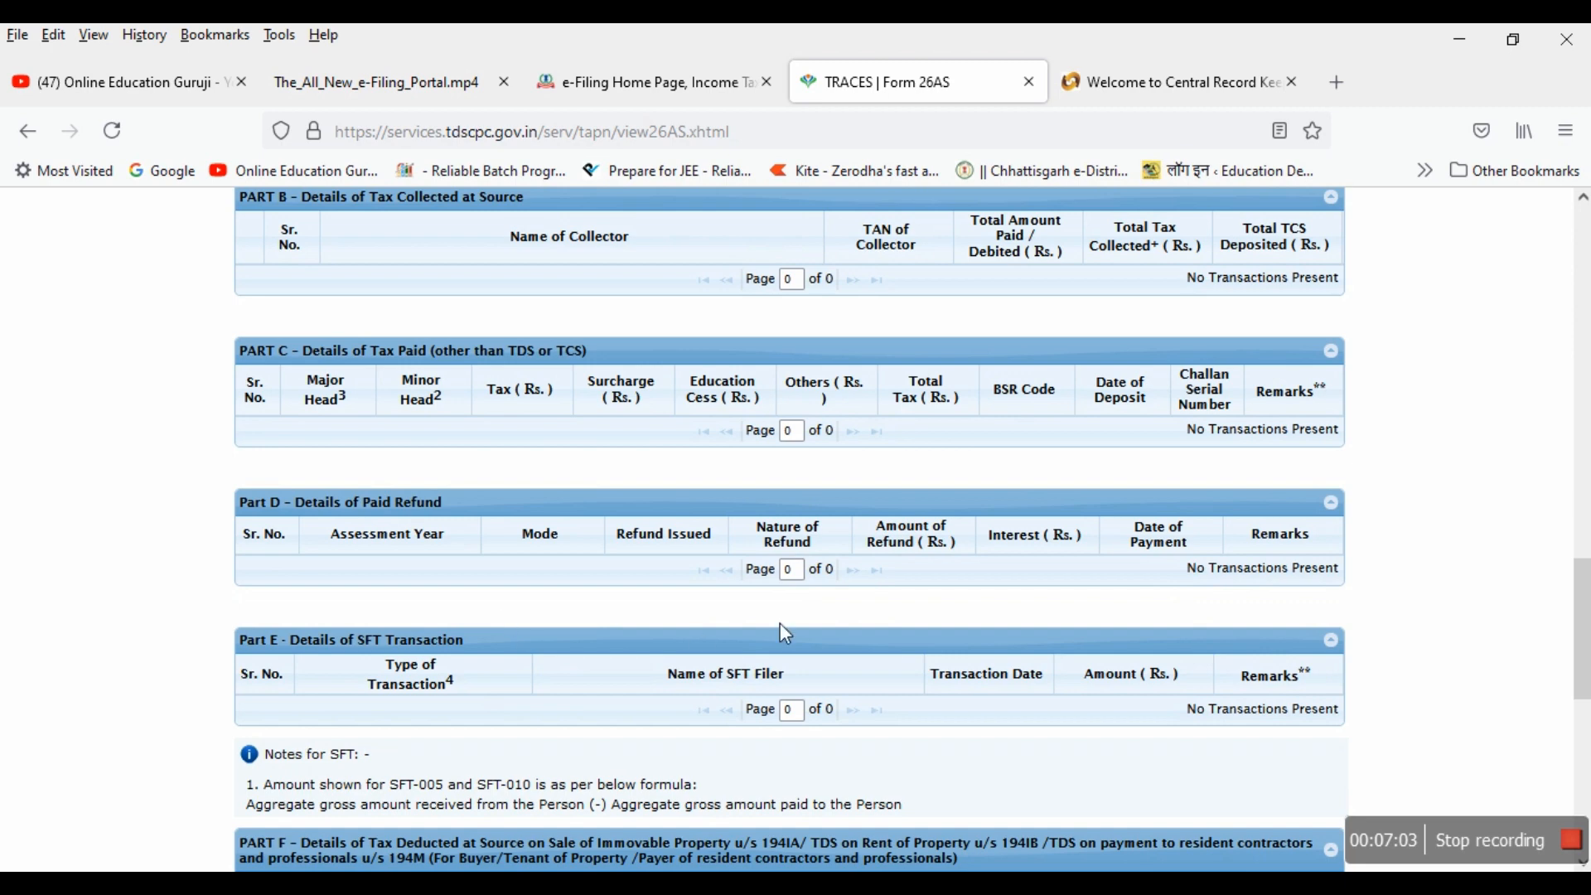
scroll(721, 454, down, 7)
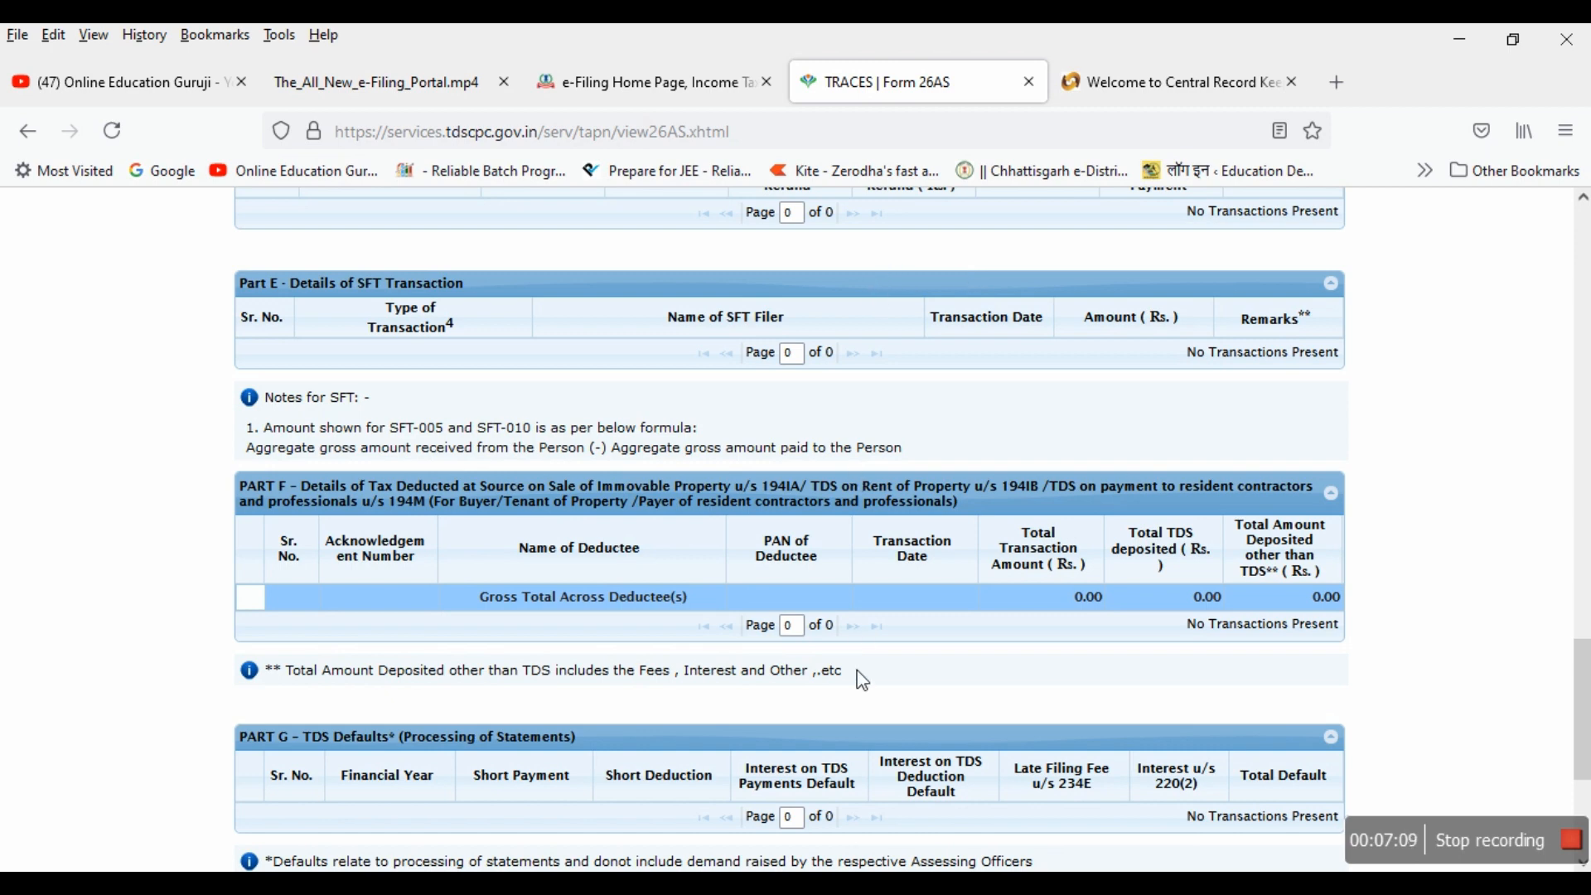
scroll(877, 704, down, 6)
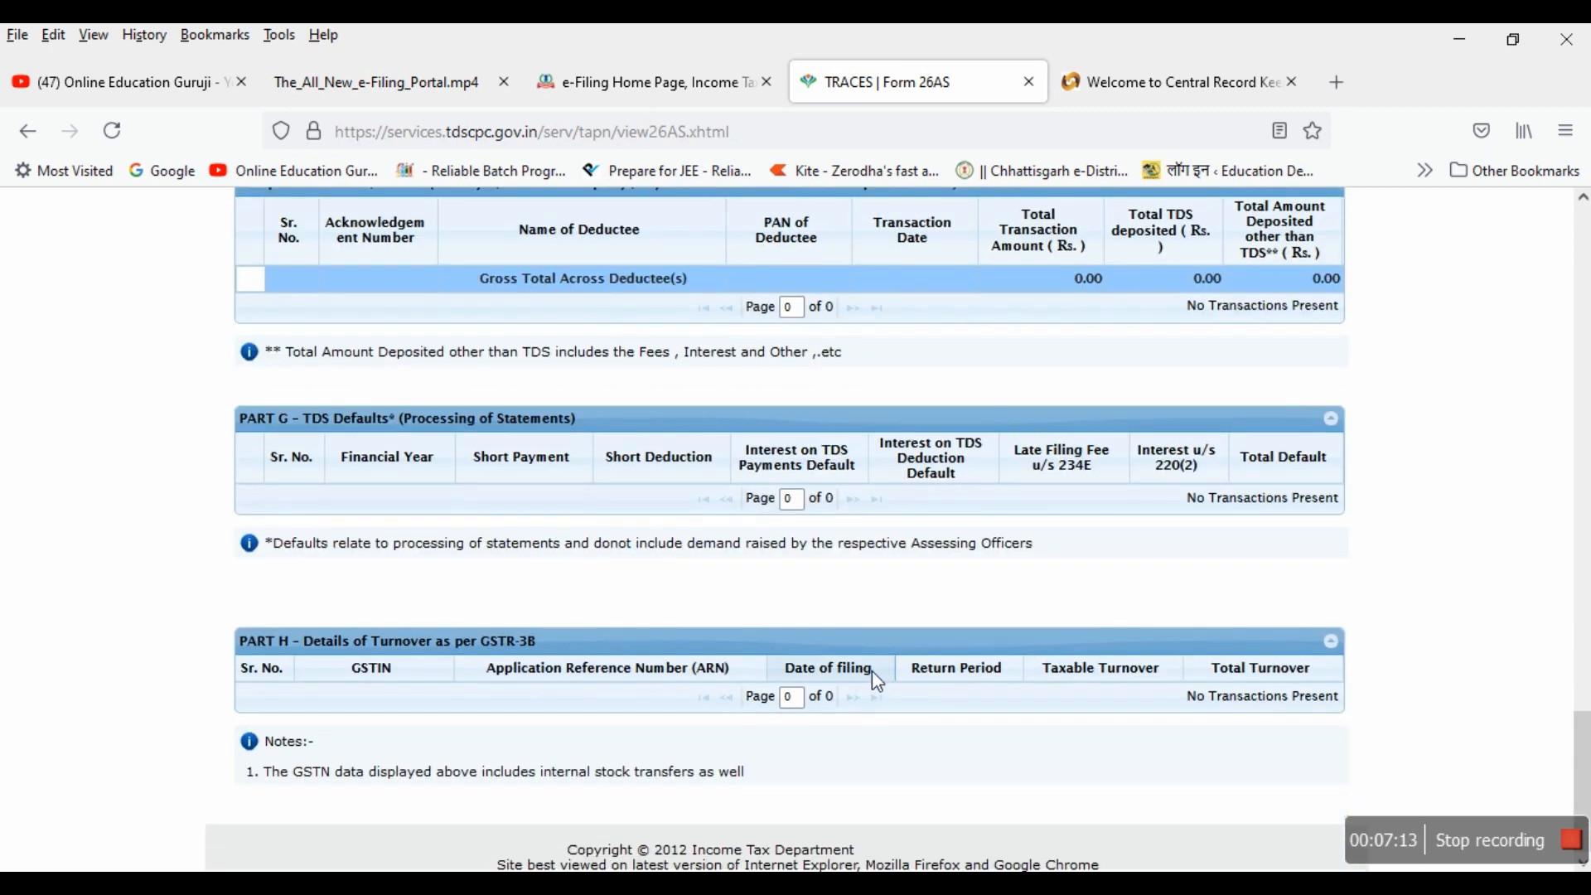
scroll(875, 675, up, 20)
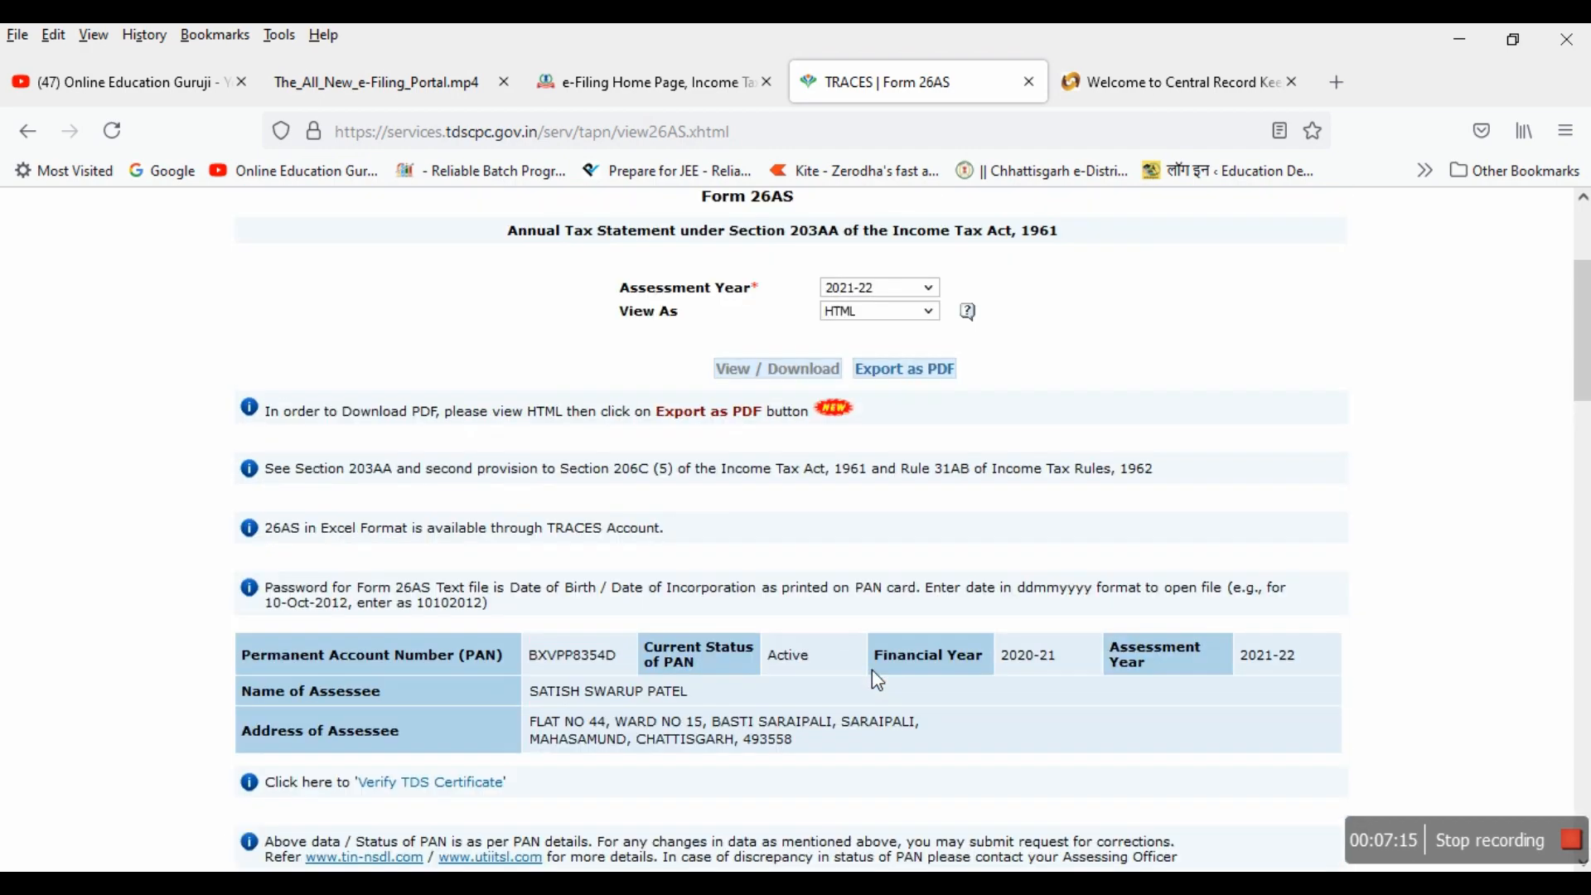
scroll(871, 670, up, 3)
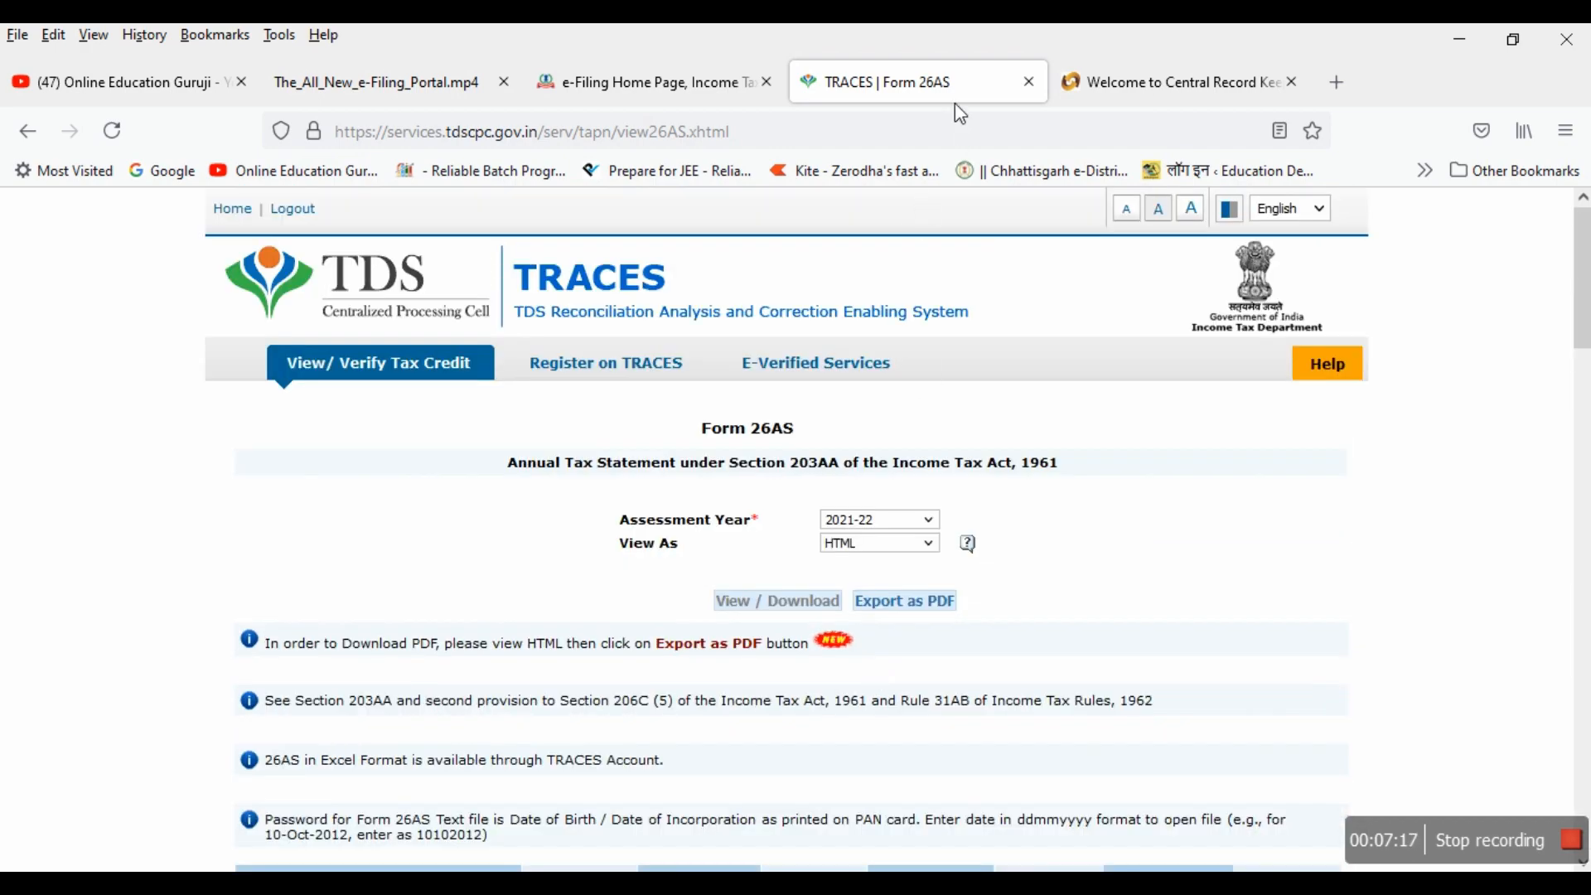
Step: Return to the e-Filing portal and confirm the taxes paid details of the ITR-1 return
click(683, 90)
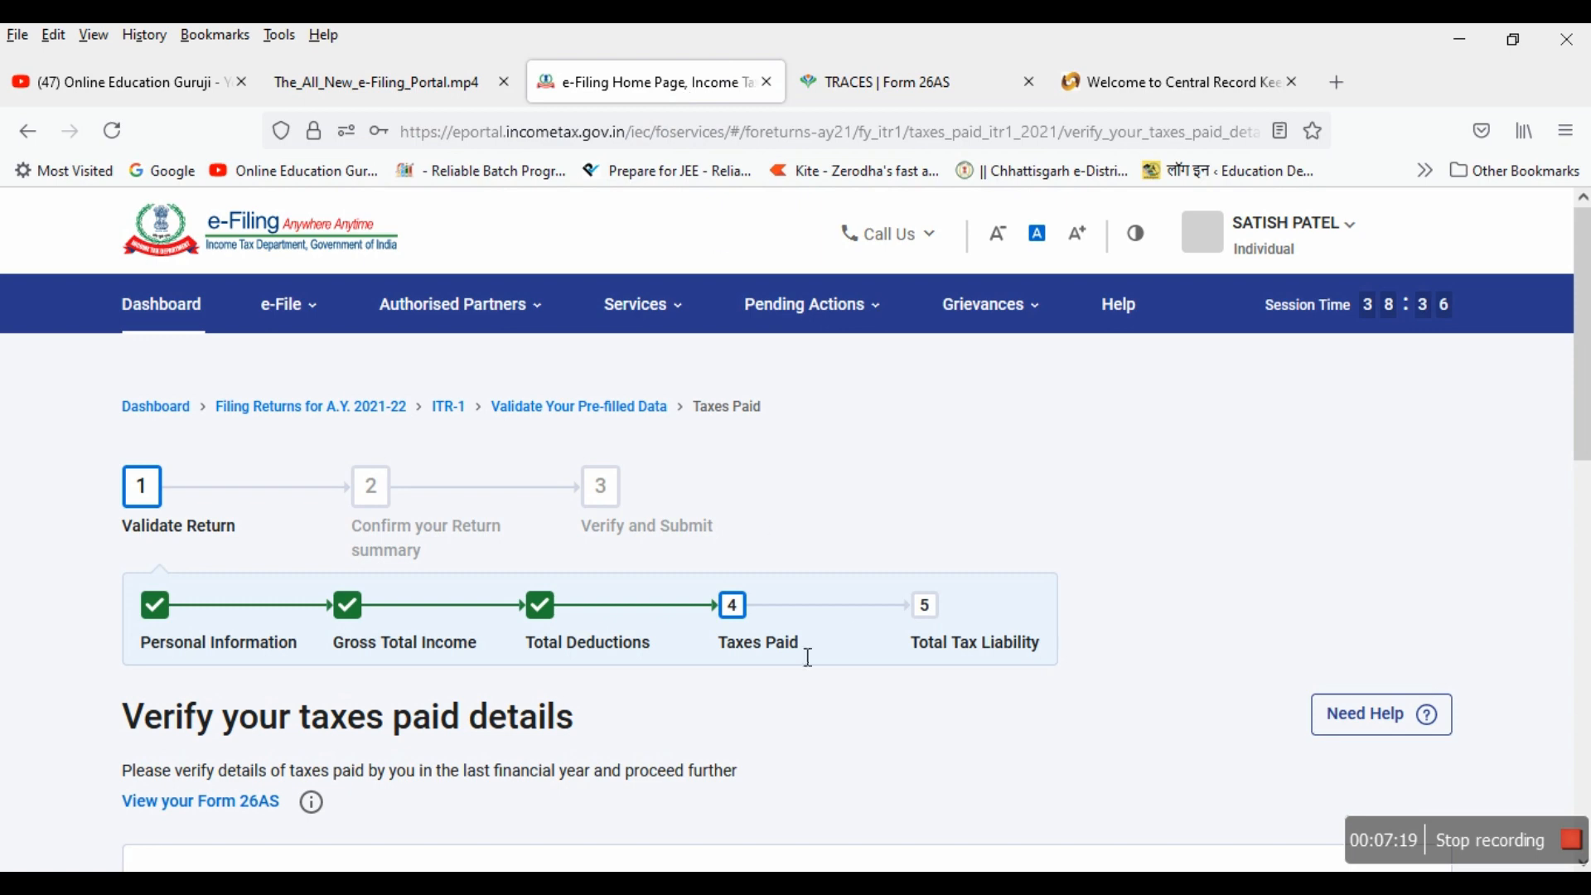
scroll(905, 614, down, 10)
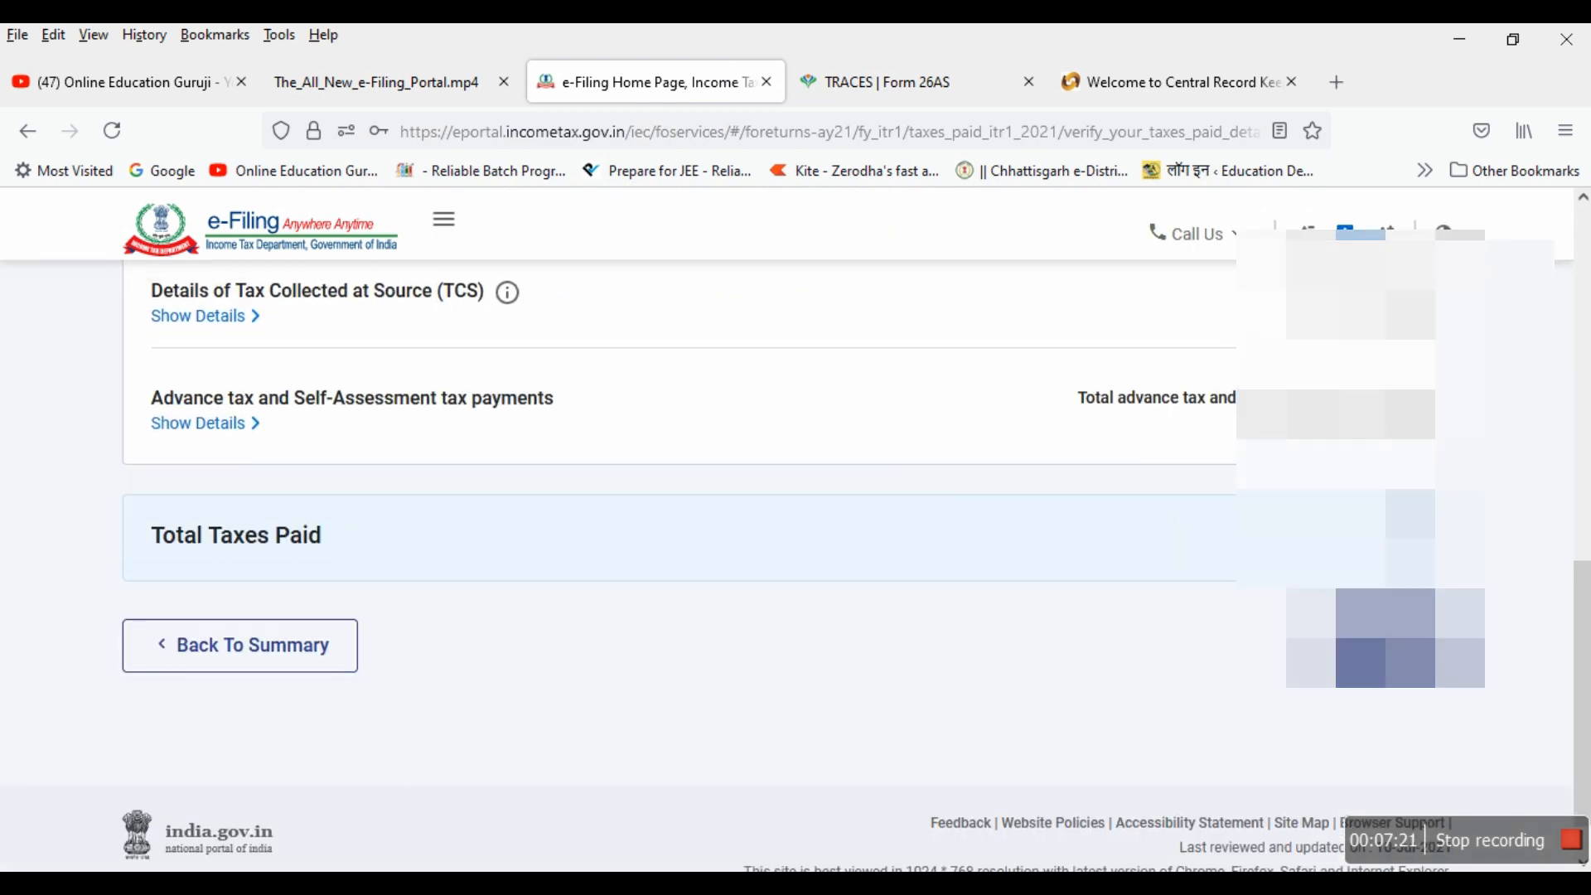
click(1380, 649)
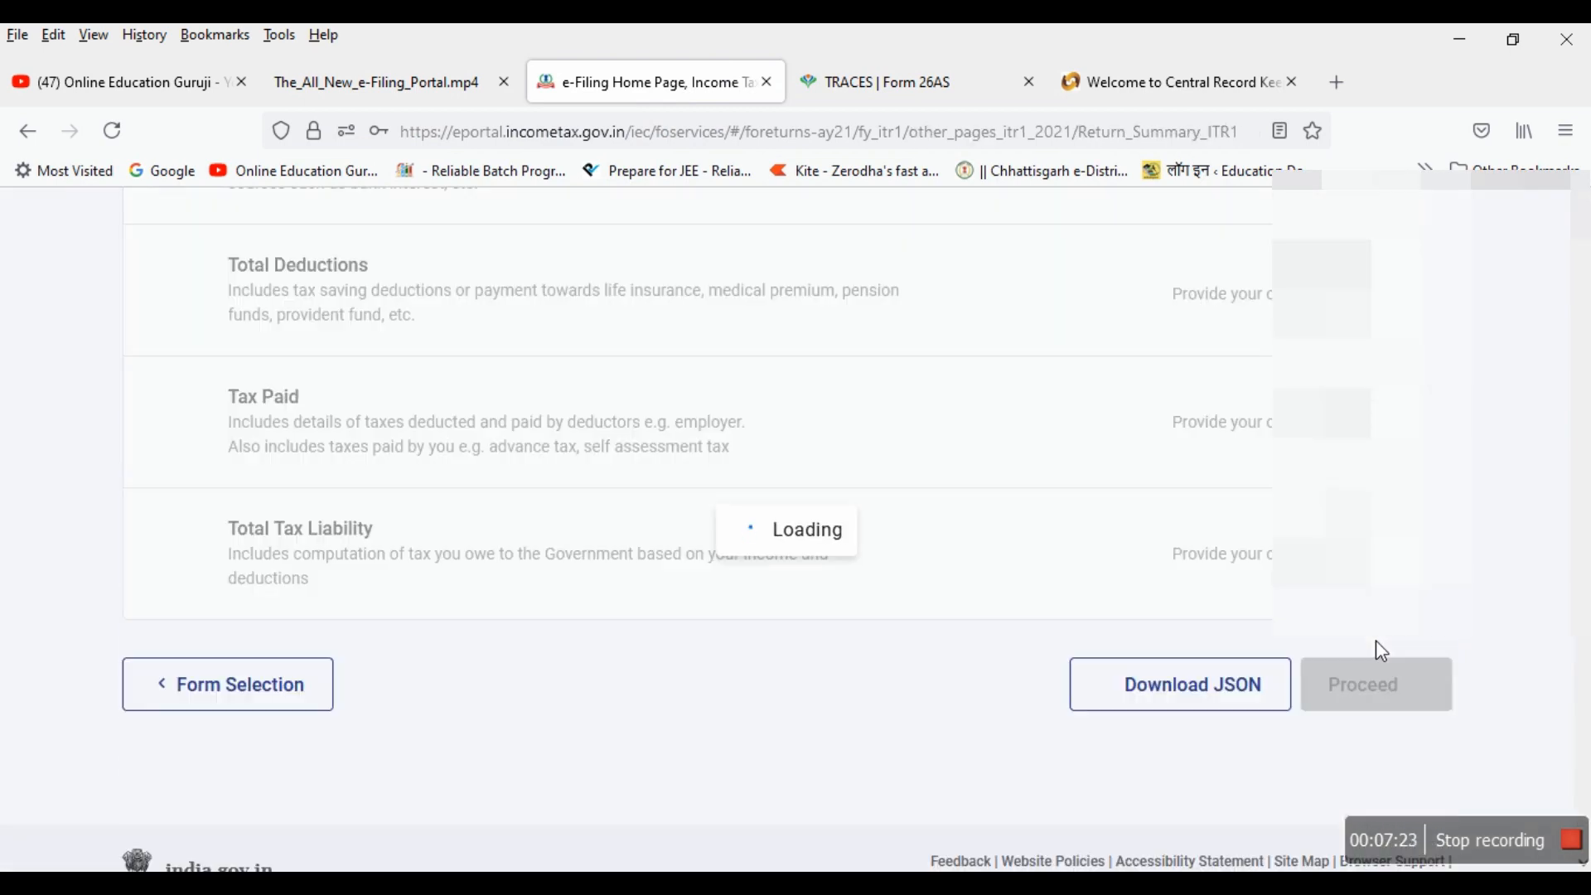
Step: Open the Total Tax Liability section, review its income and tax computation including the rebate u/s 87A, and confirm it
scroll(944, 538, down, 5)
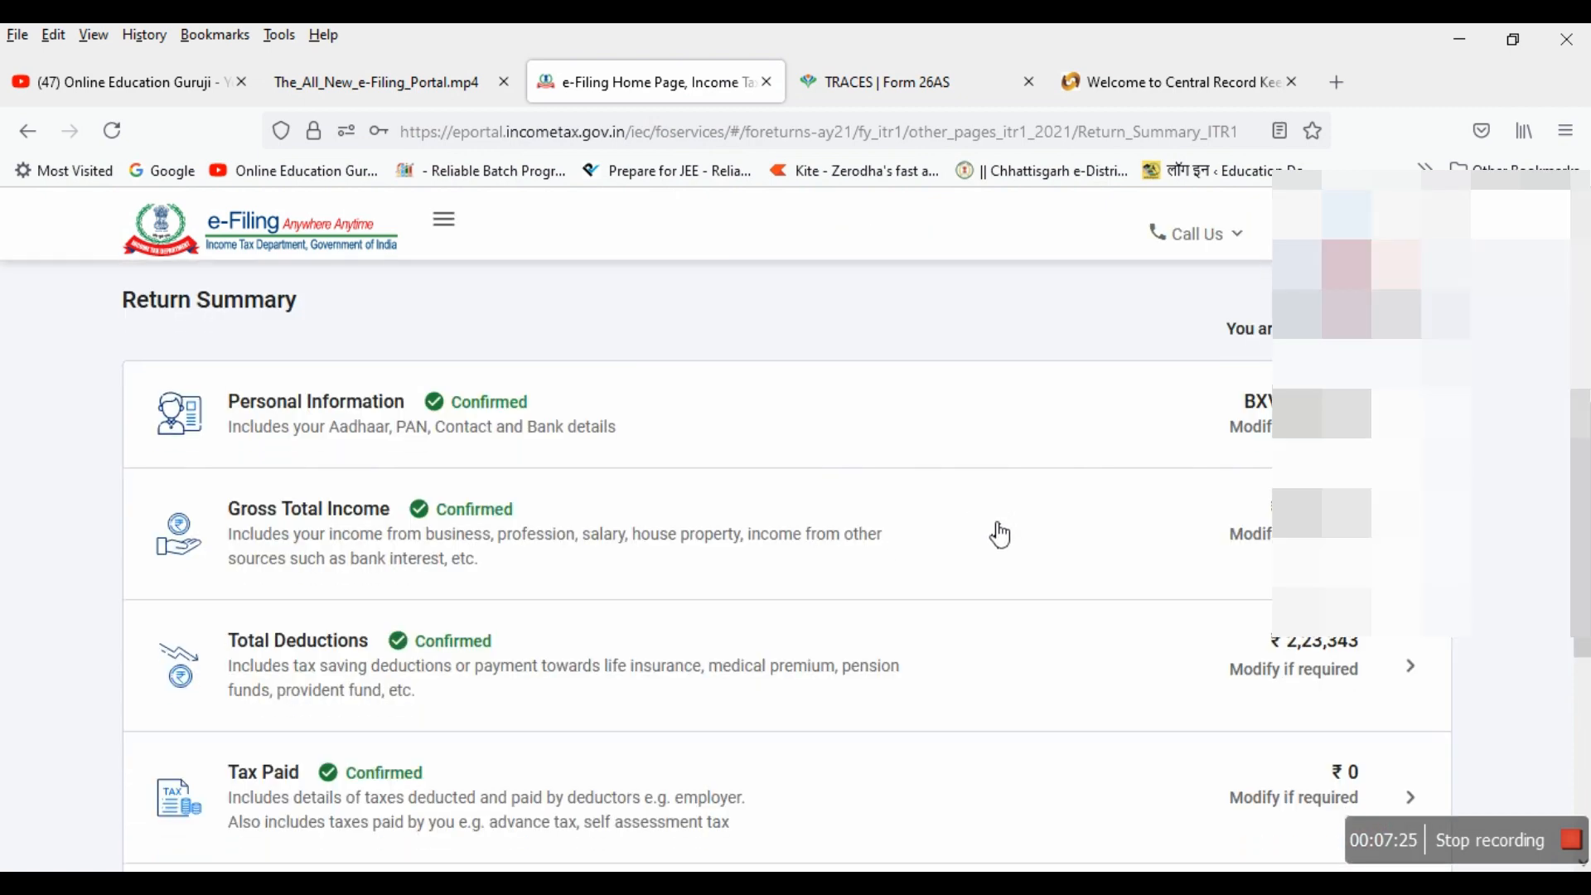
scroll(1000, 534, down, 4)
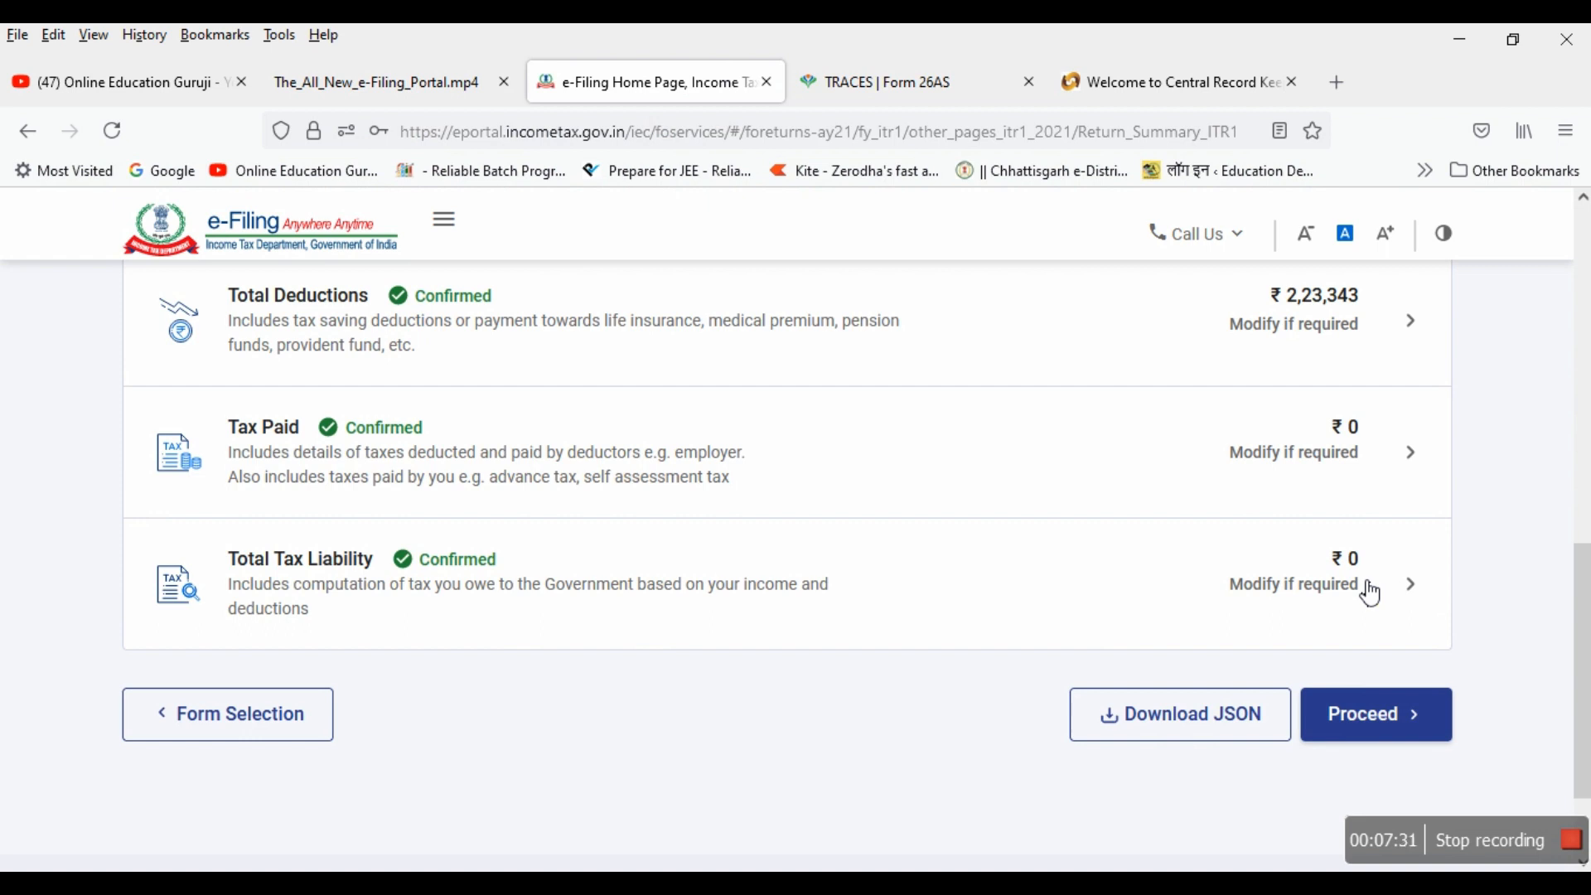
click(1348, 582)
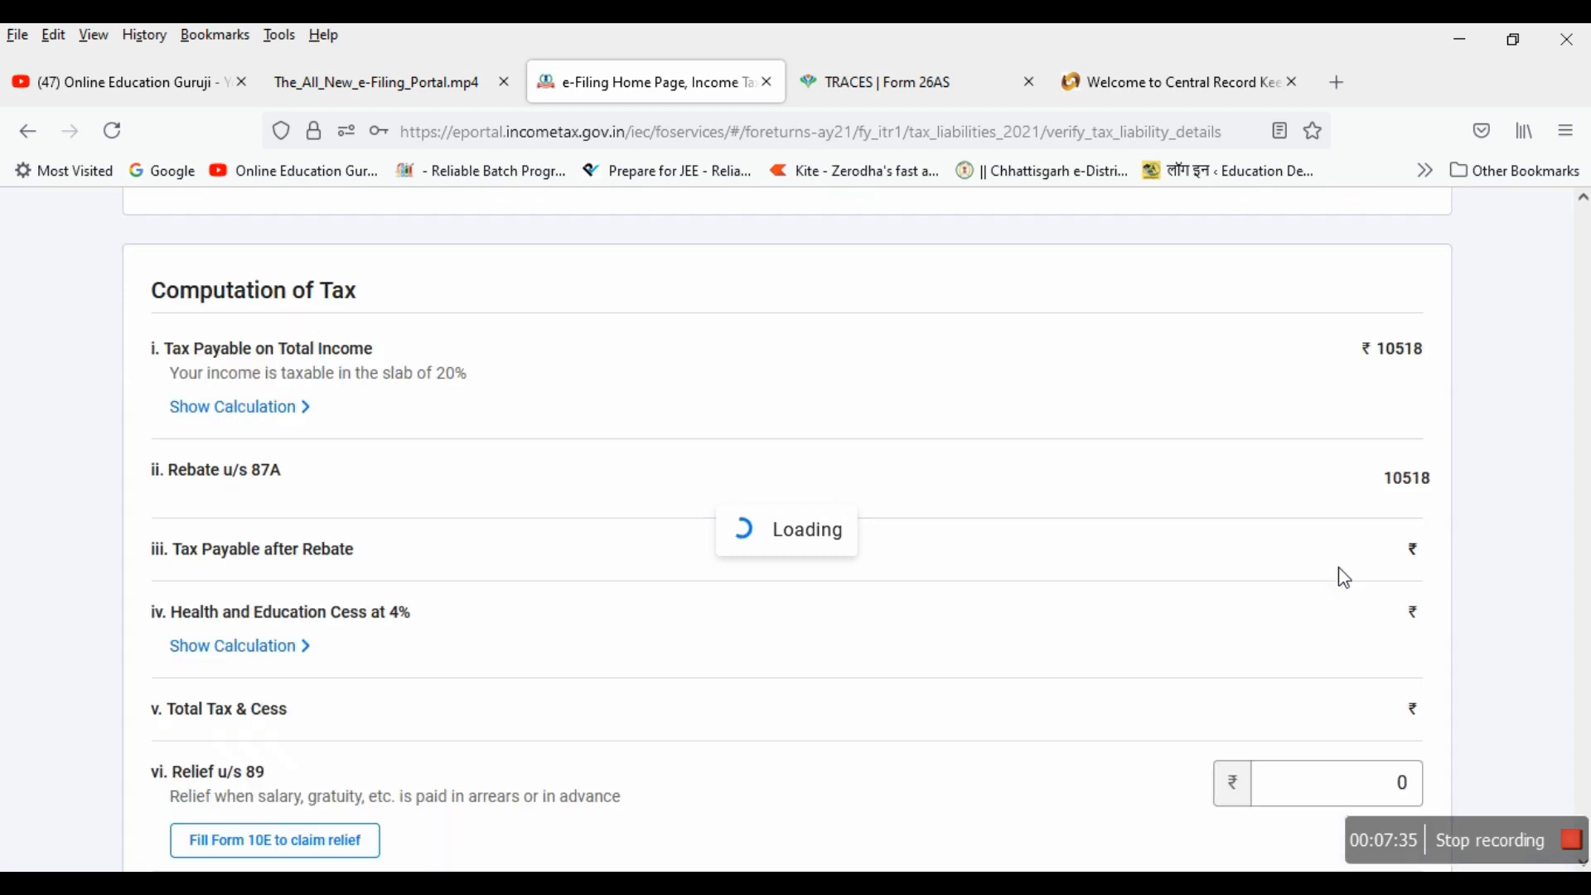
scroll(1339, 565, down, 12)
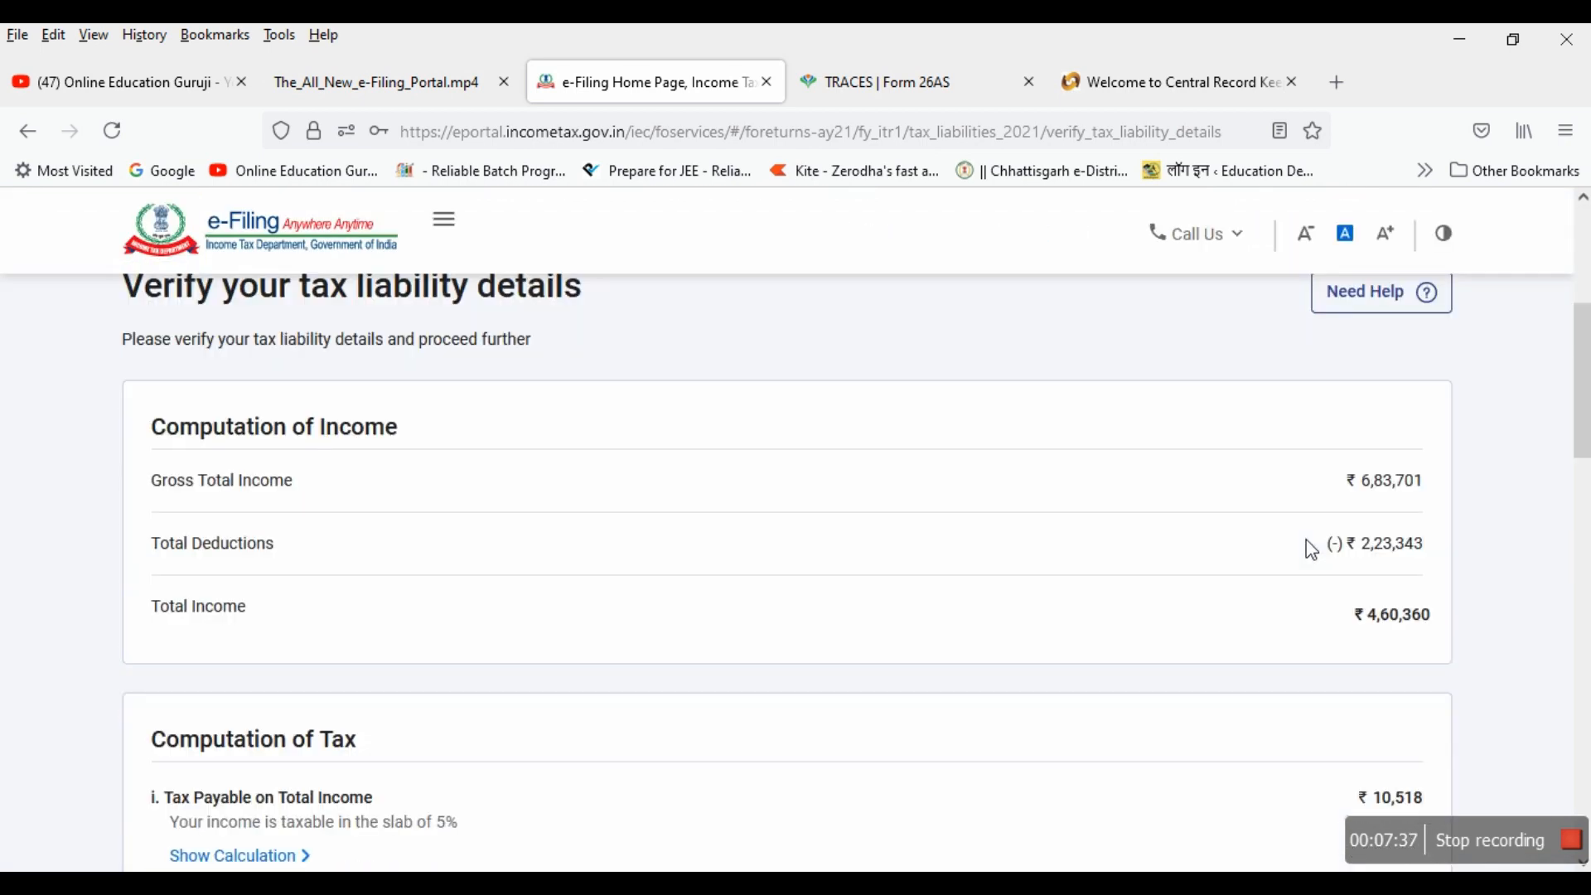
scroll(1312, 550, up, 12)
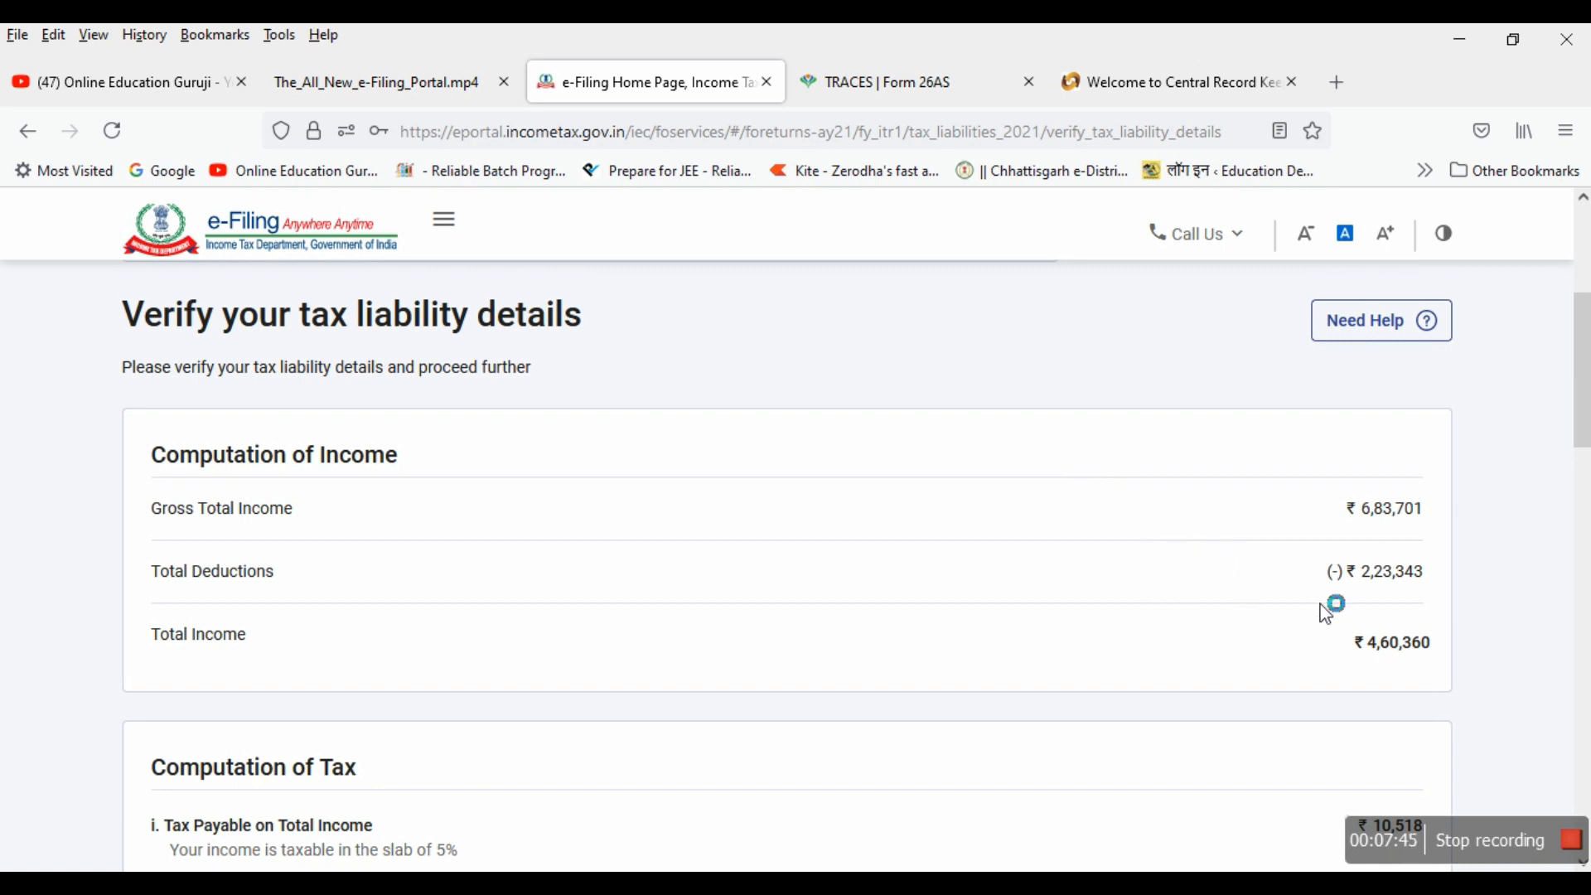
scroll(1325, 613, down, 3)
scroll(1325, 613, down, 3)
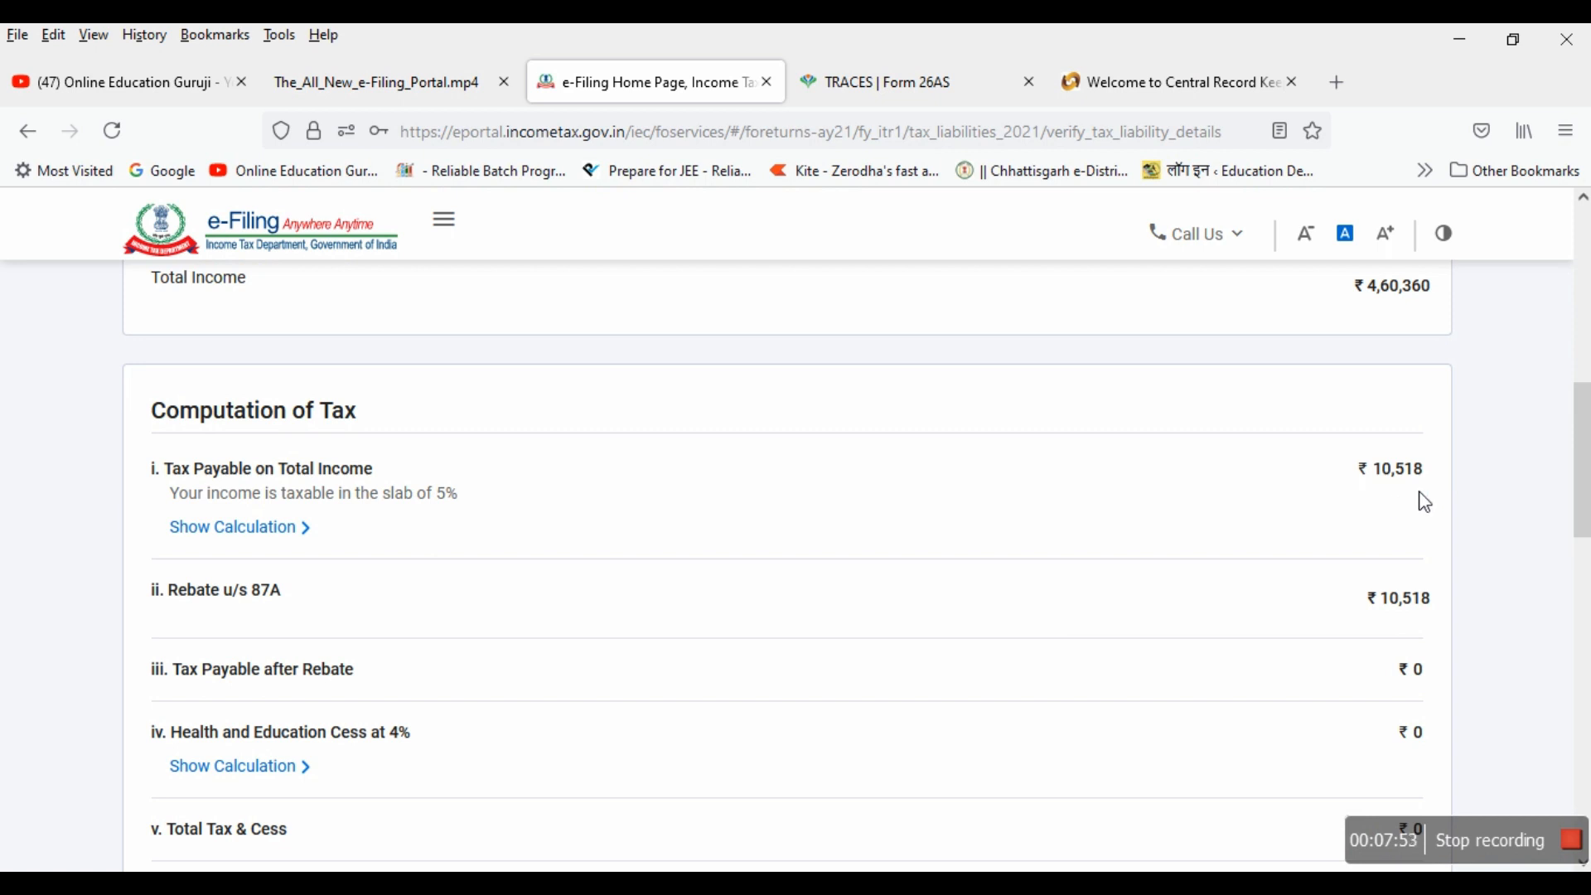
scroll(1425, 501, down, 2)
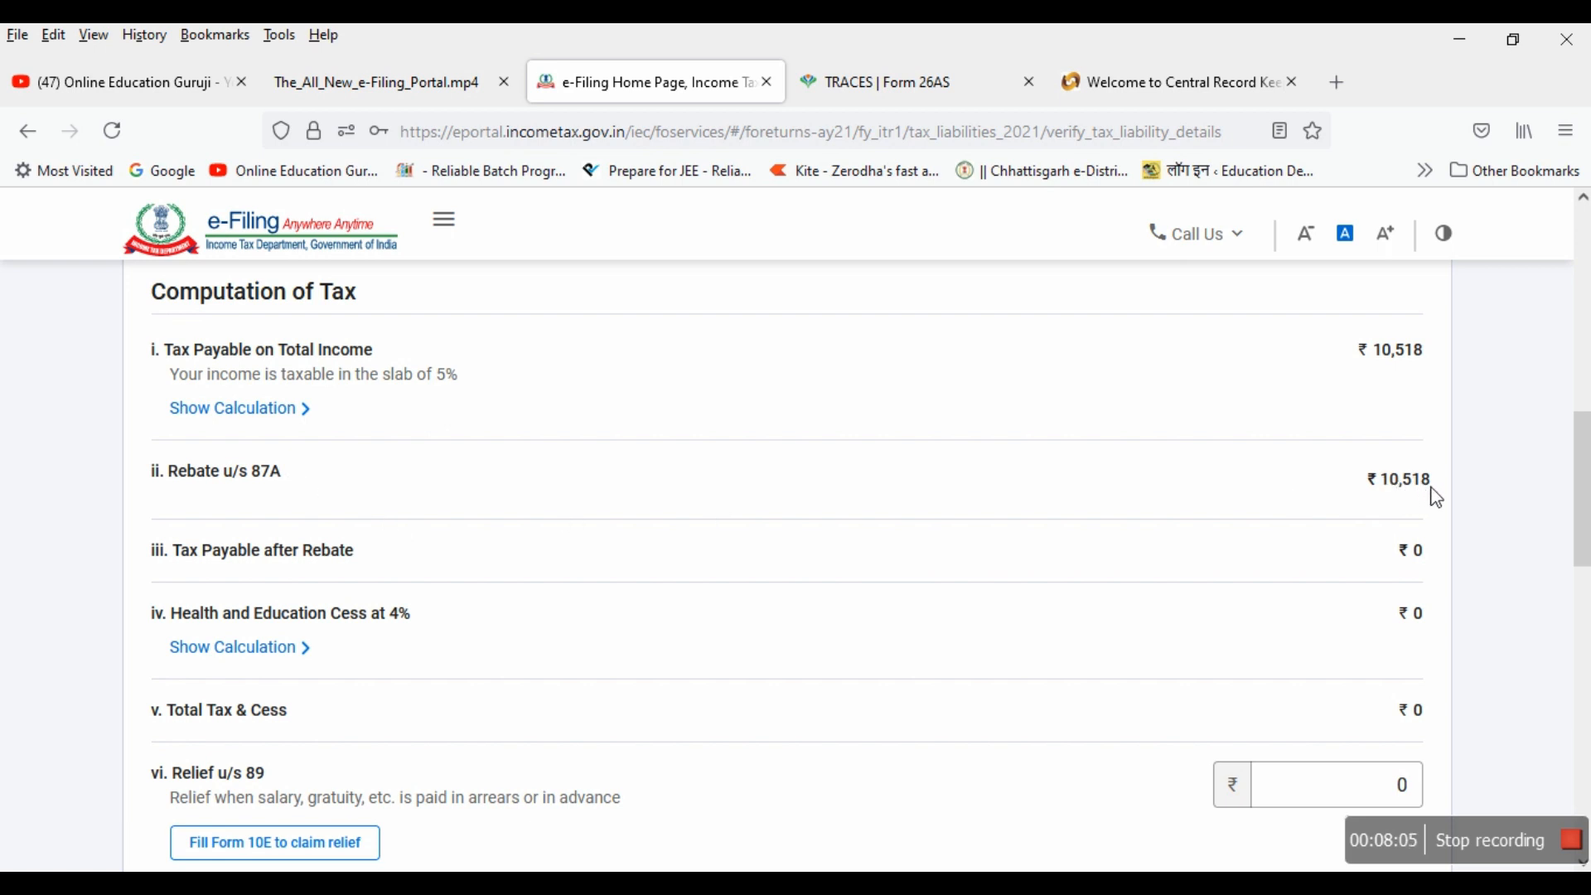
scroll(1384, 542, down, 3)
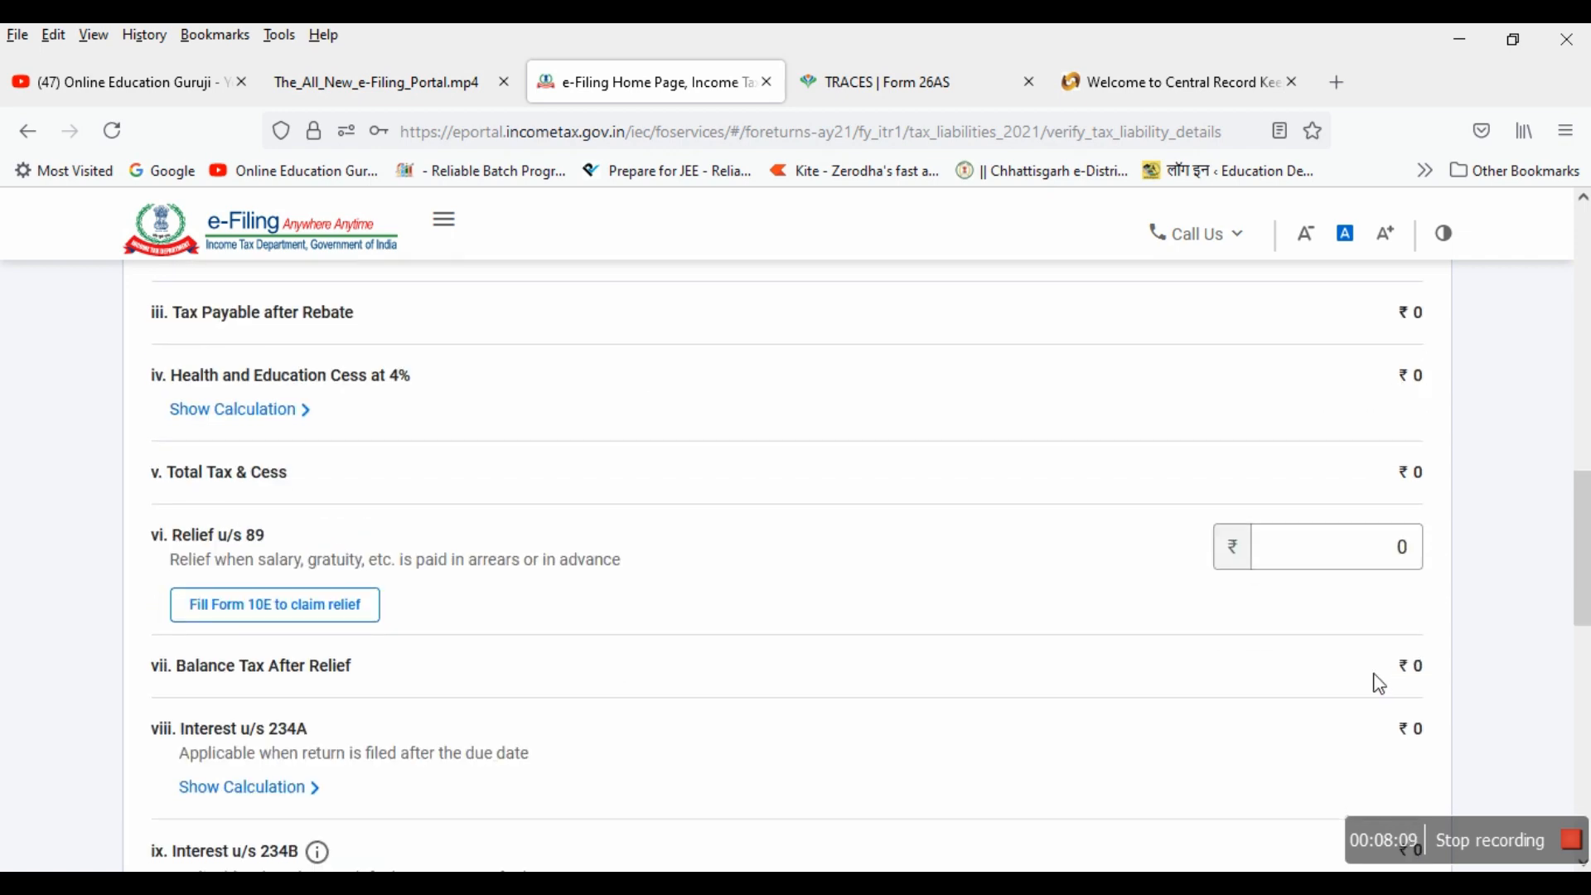
scroll(1310, 677, down, 1)
scroll(1243, 618, down, 10)
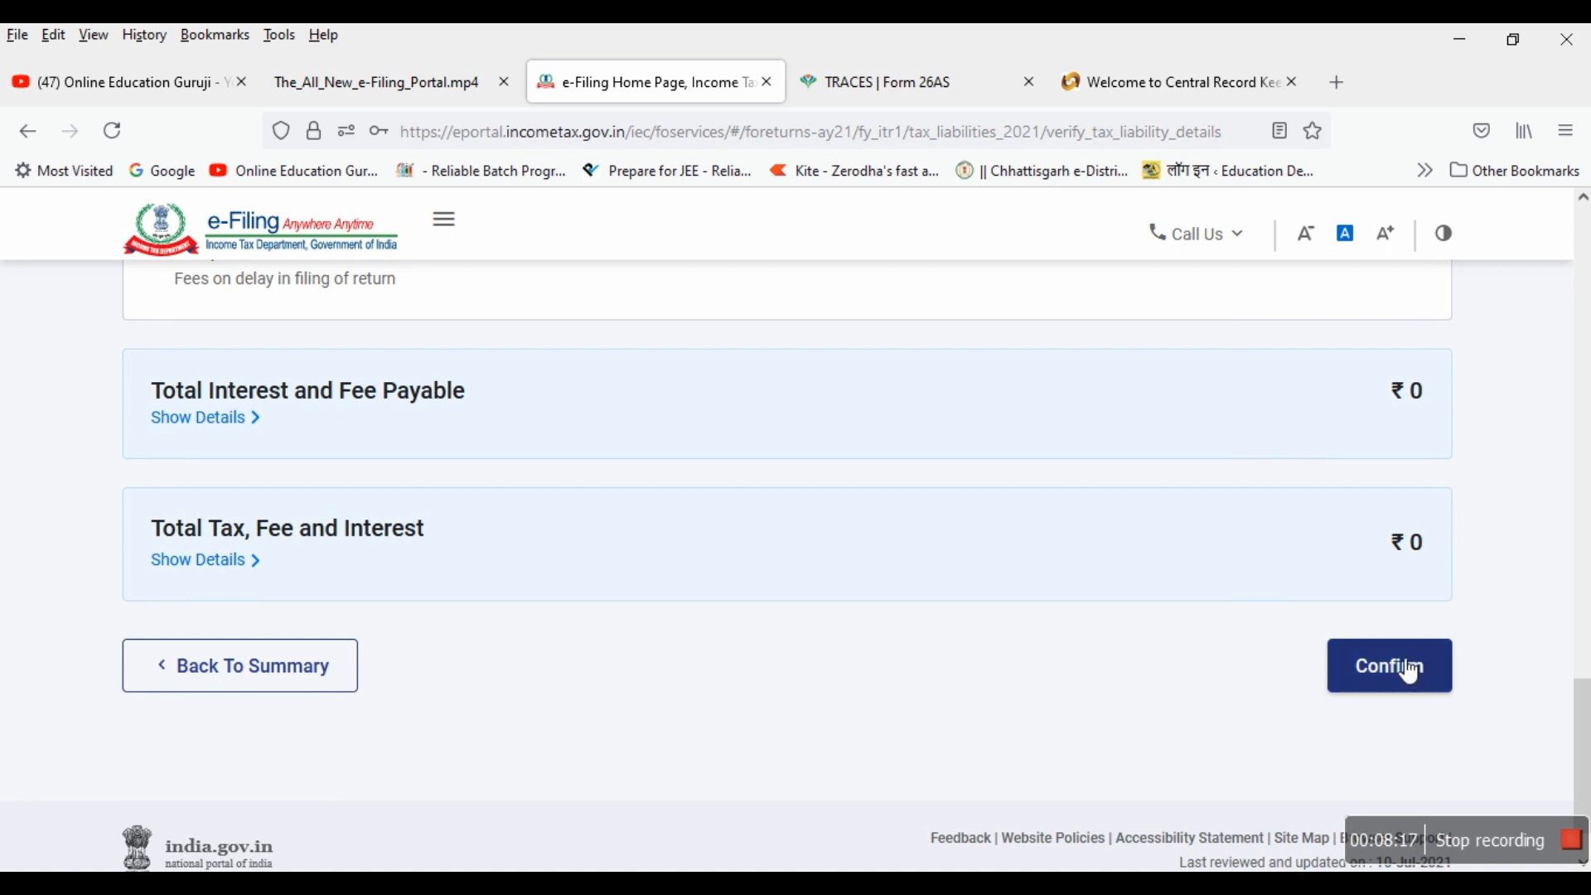
click(1413, 671)
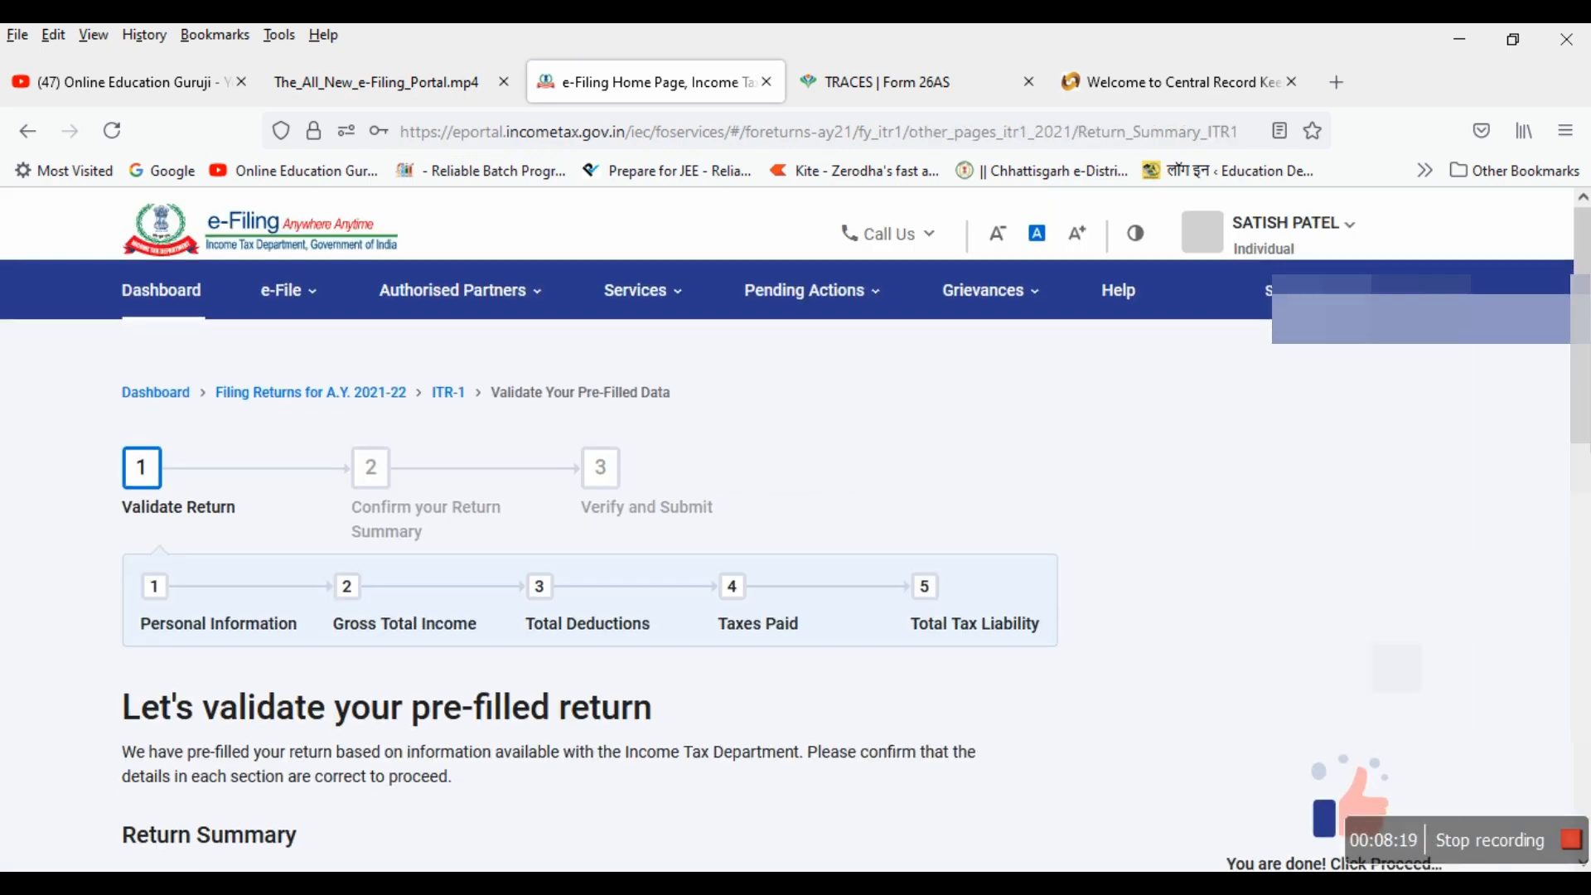
Step: Check the sections of the return summary and proceed from validating the return to the tax summary
scroll(795, 538, down, 10)
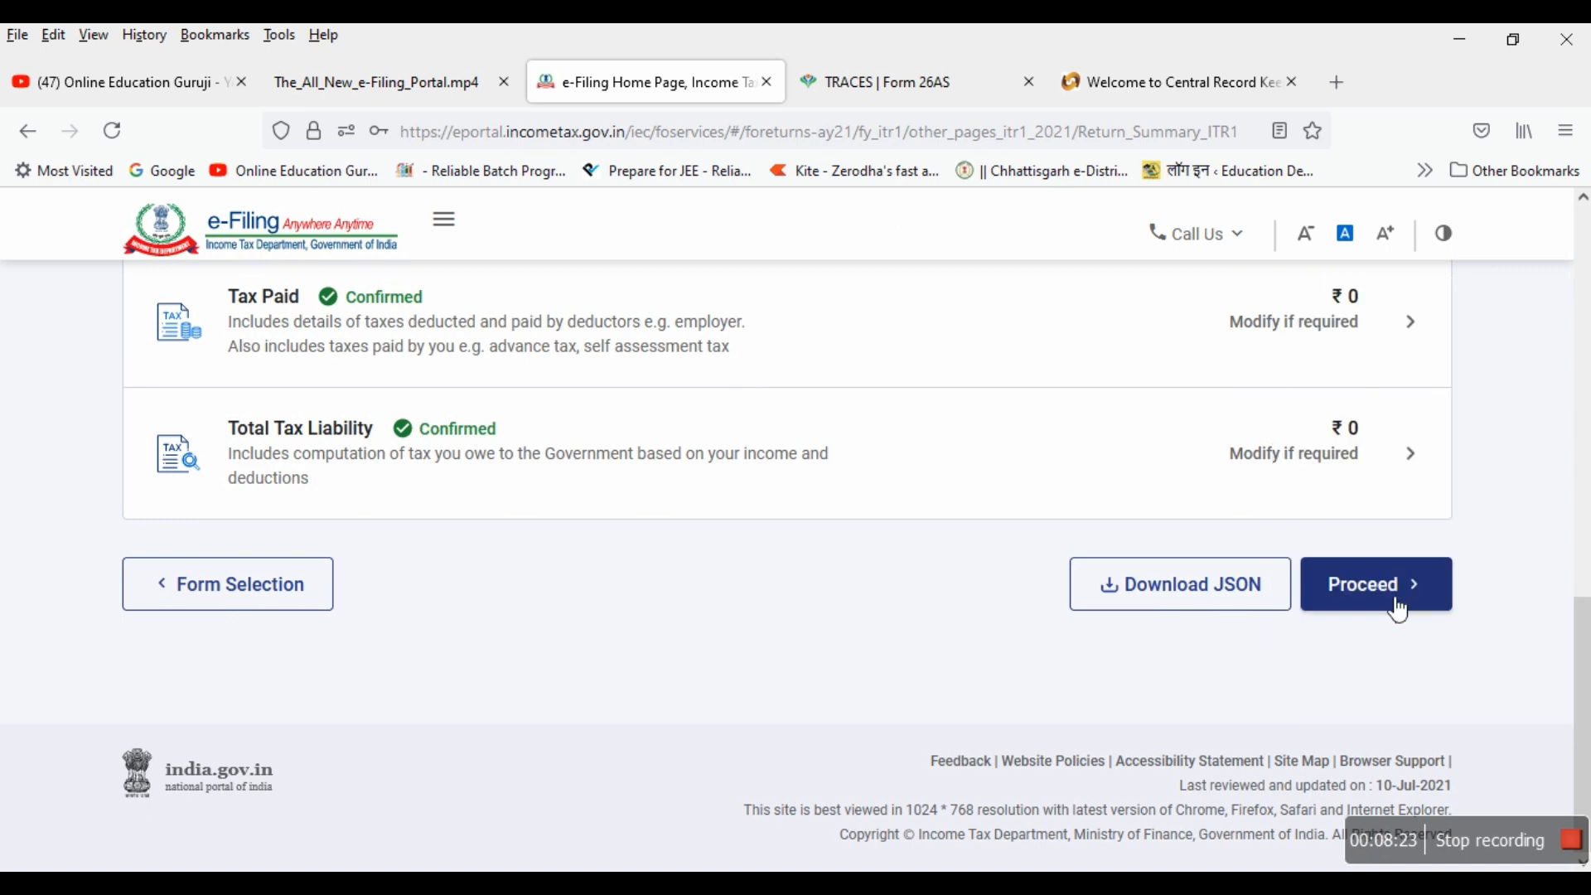
scroll(1044, 584, up, 10)
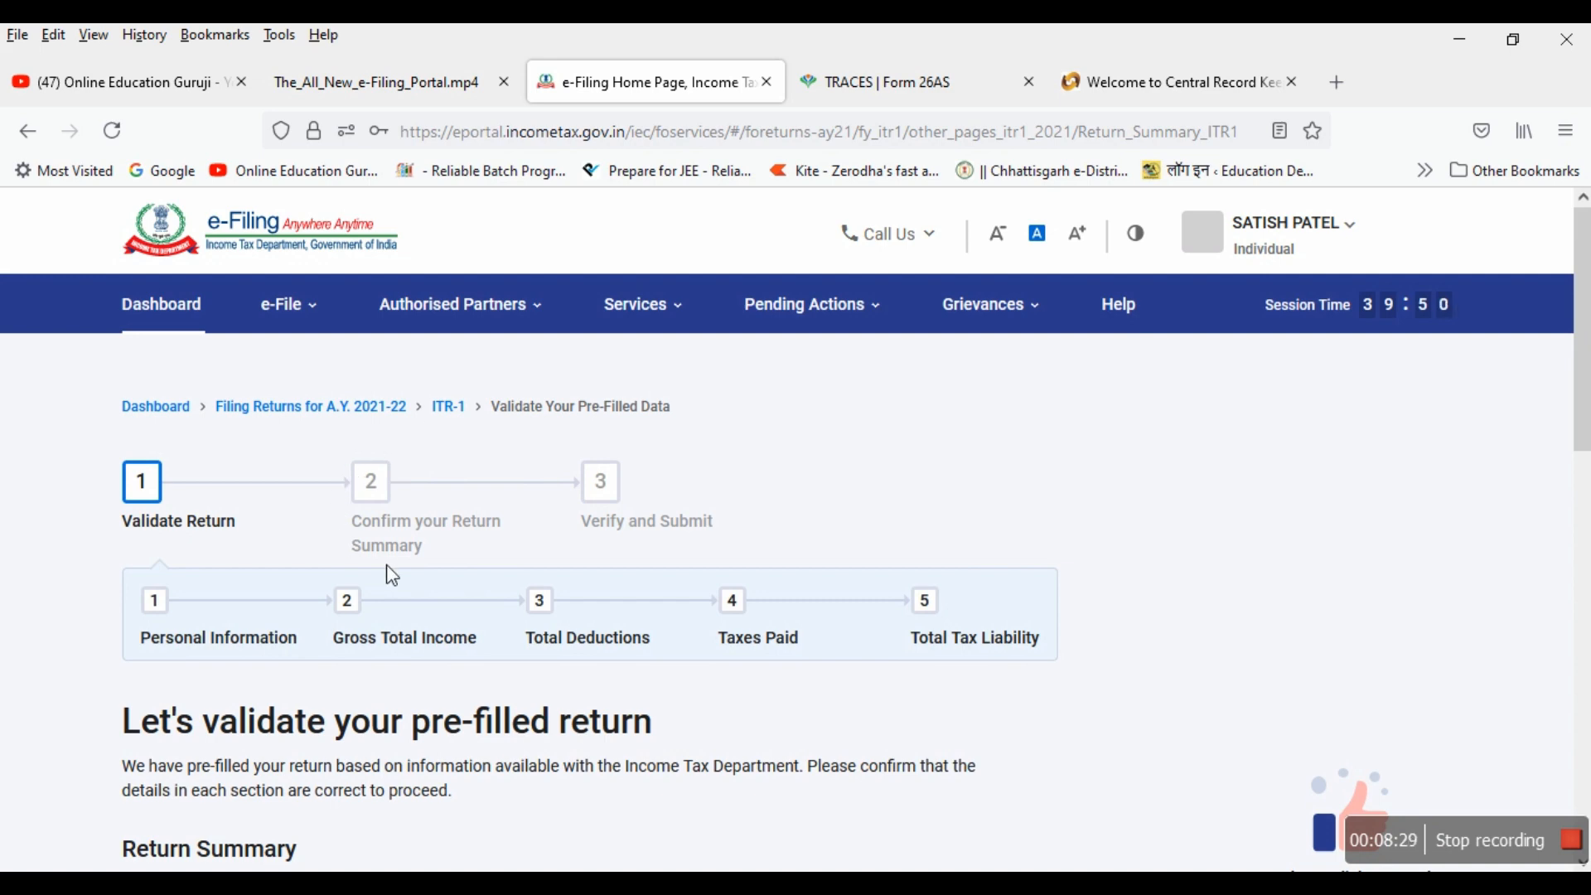
scroll(1349, 618, down, 15)
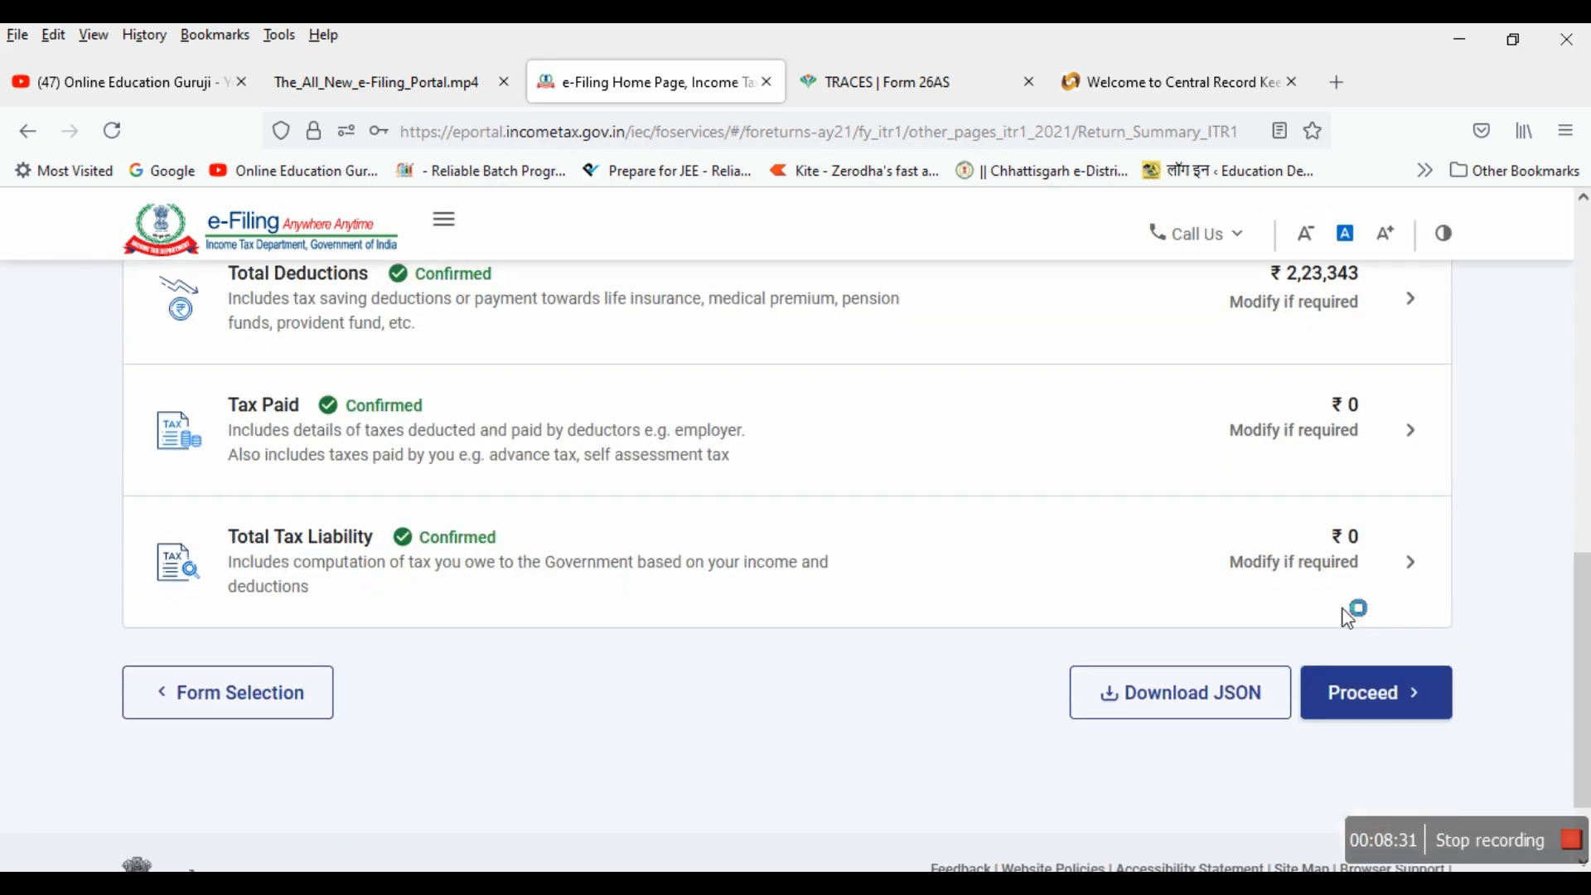
click(1391, 590)
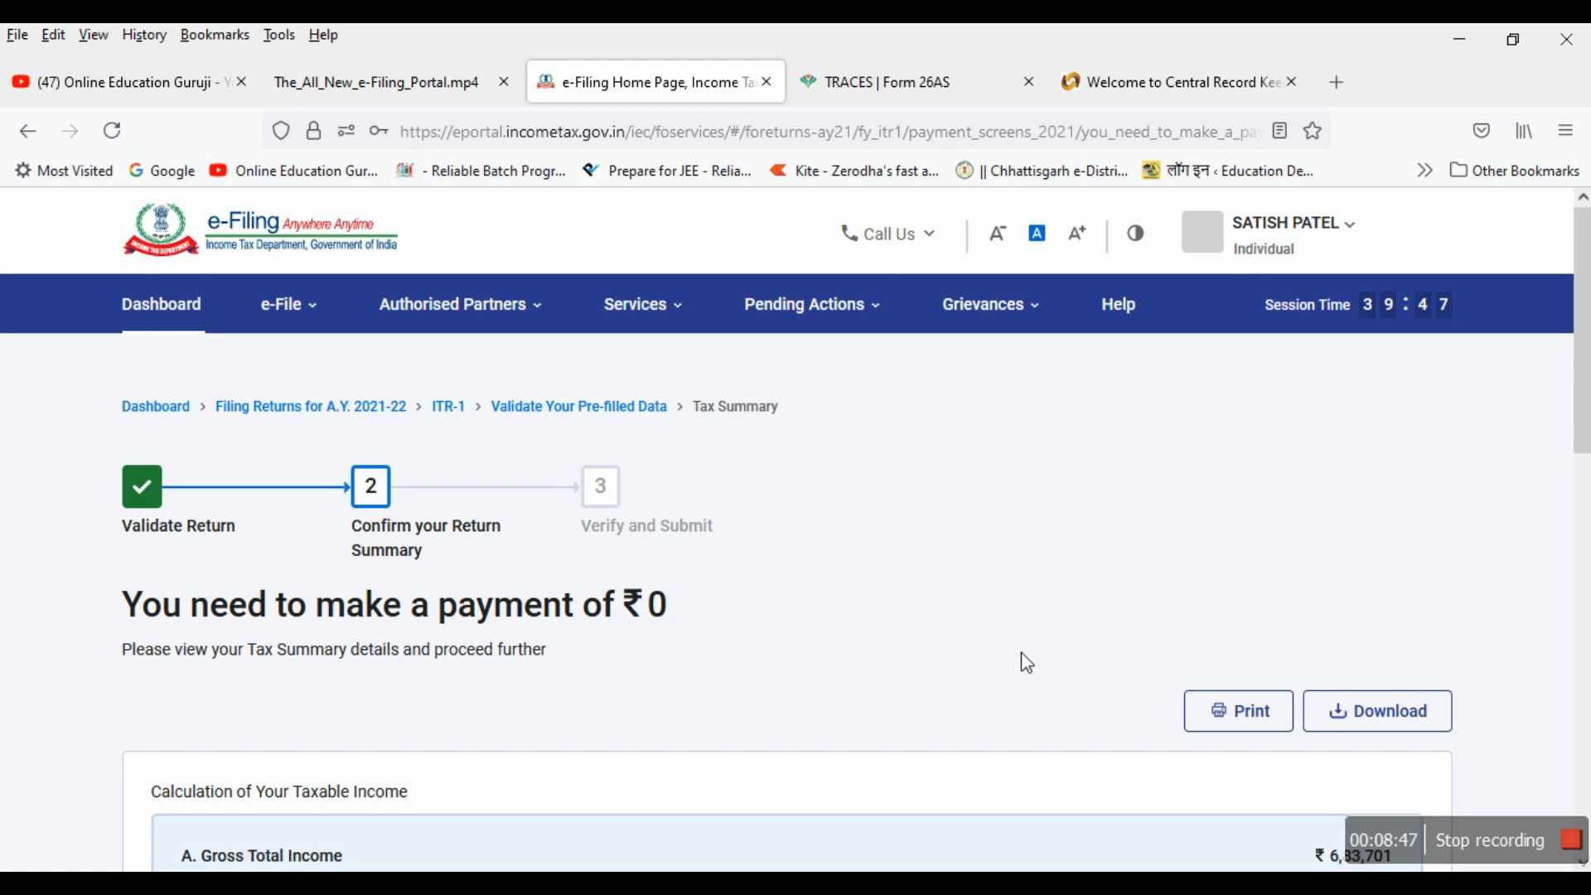
Step: Review the taxable income and tax payable calculations in the tax summary, and open the return preview with its declaration
scroll(1067, 617, down, 4)
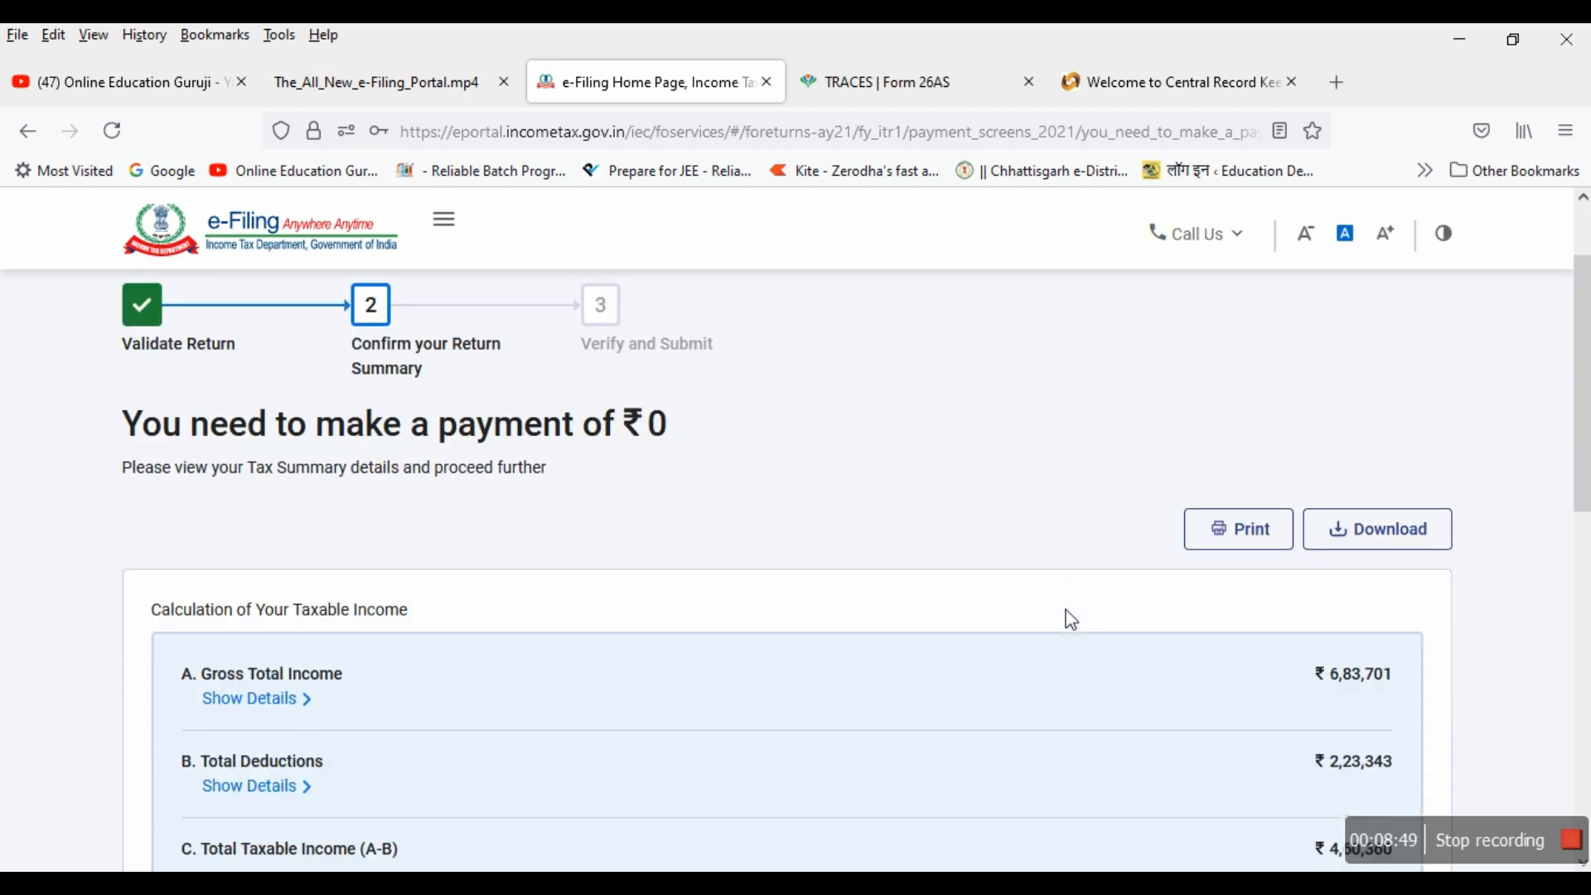
scroll(1085, 609, down, 2)
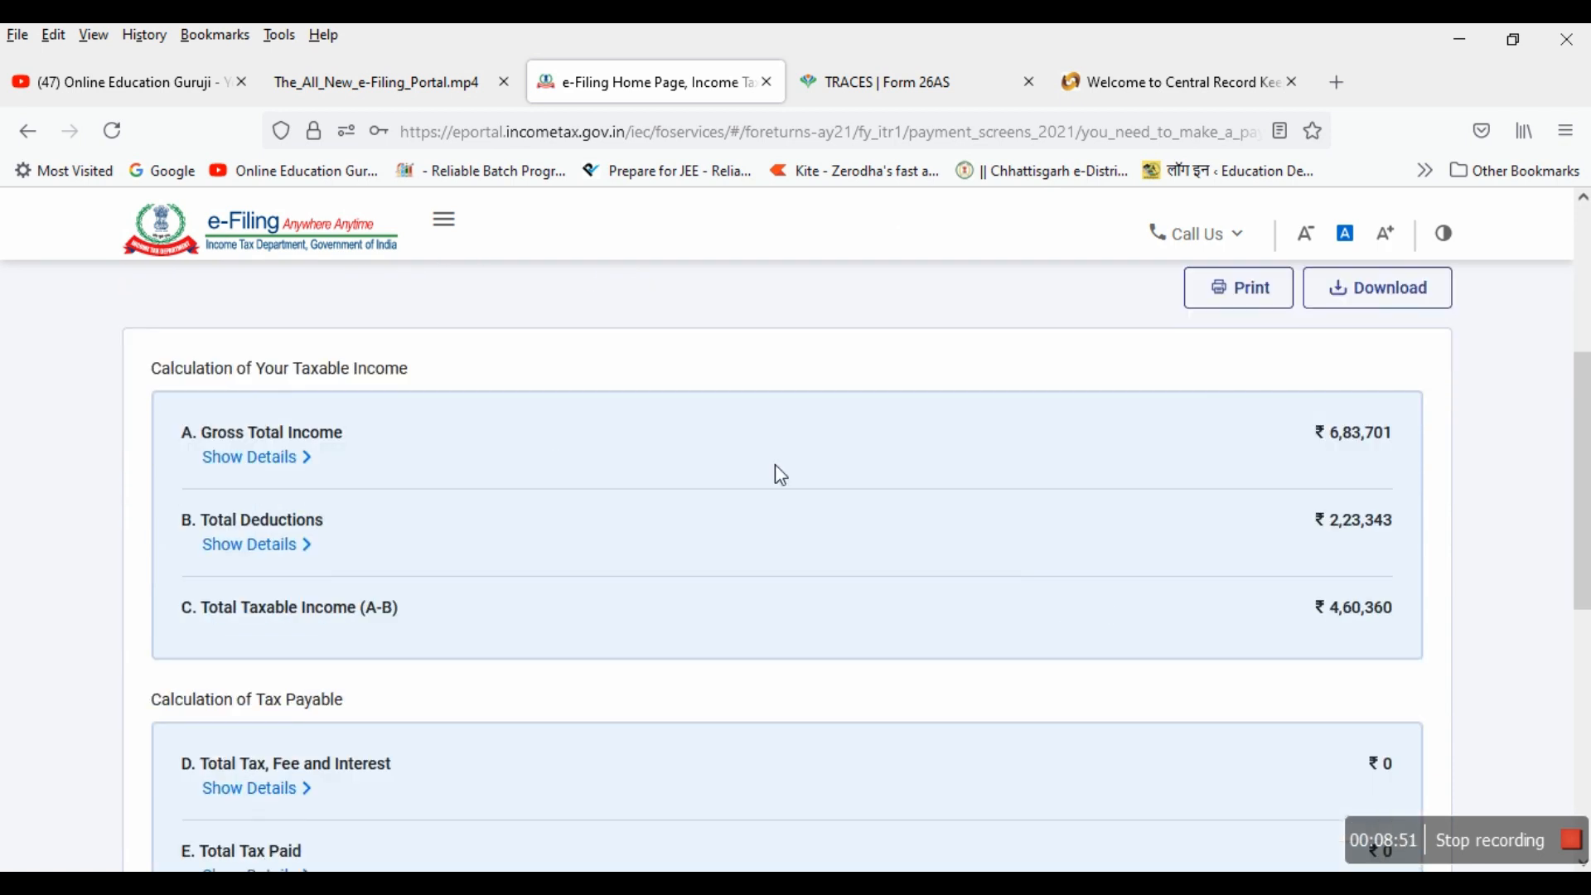
scroll(1083, 585, down, 2)
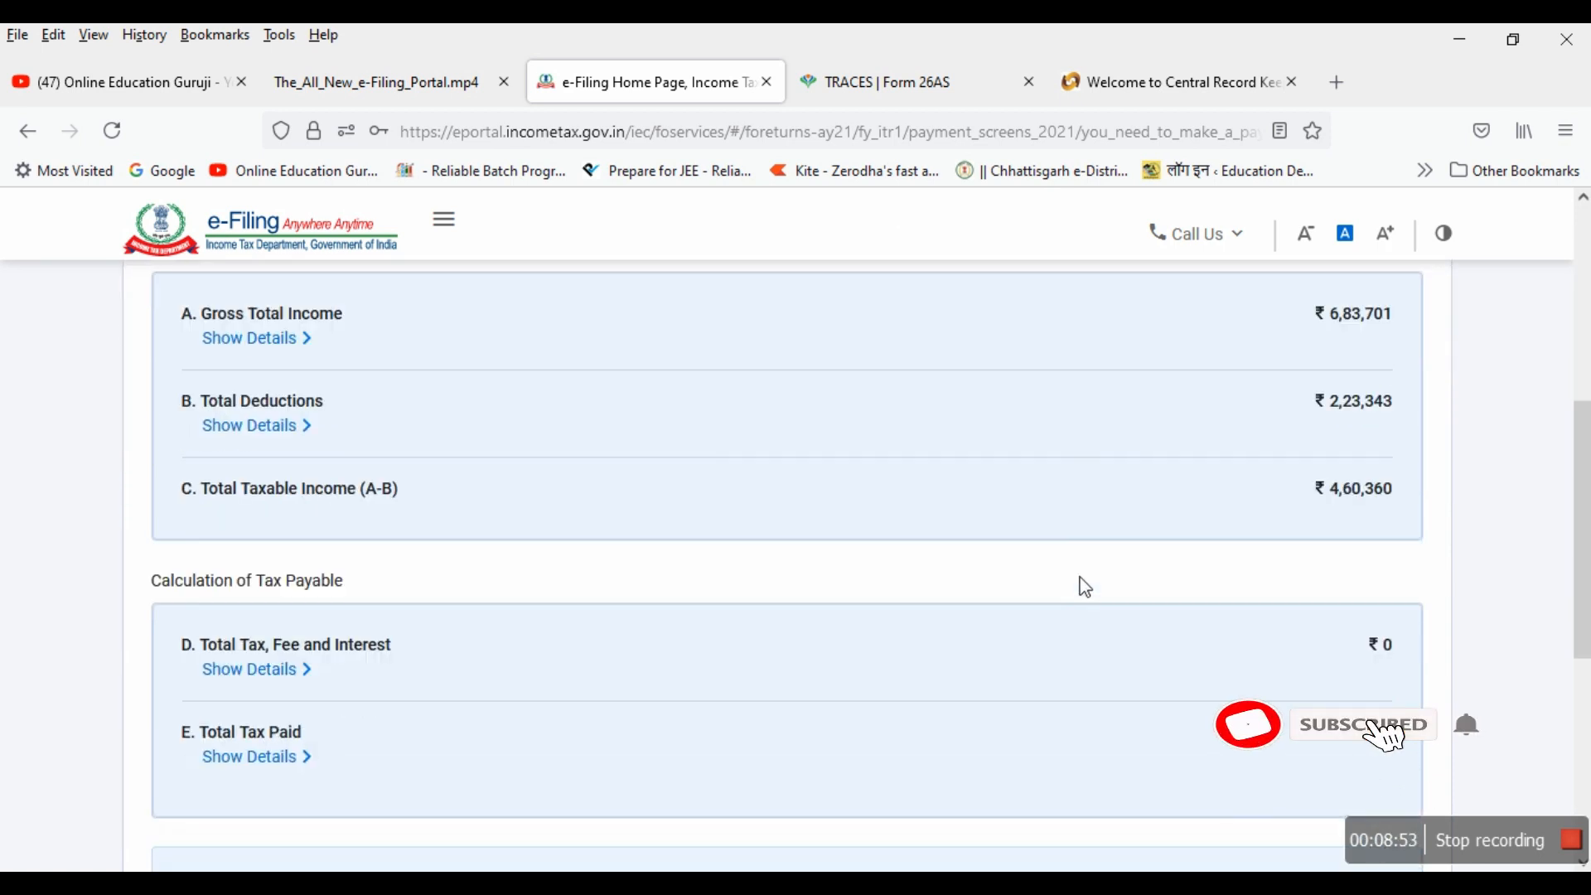
scroll(1341, 512, down, 4)
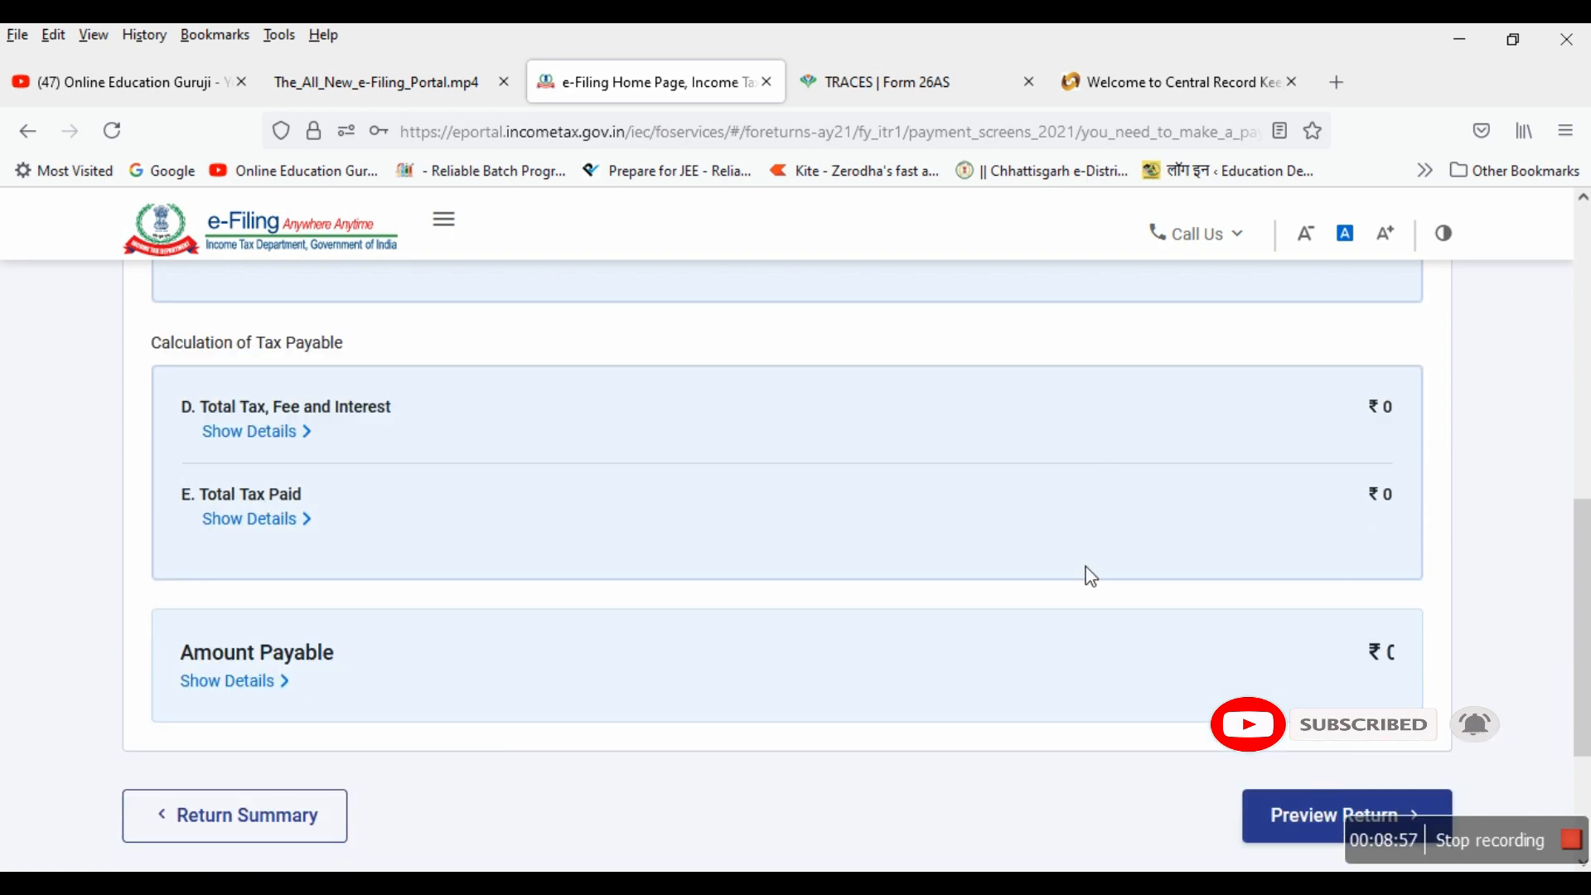
scroll(1095, 580, down, 4)
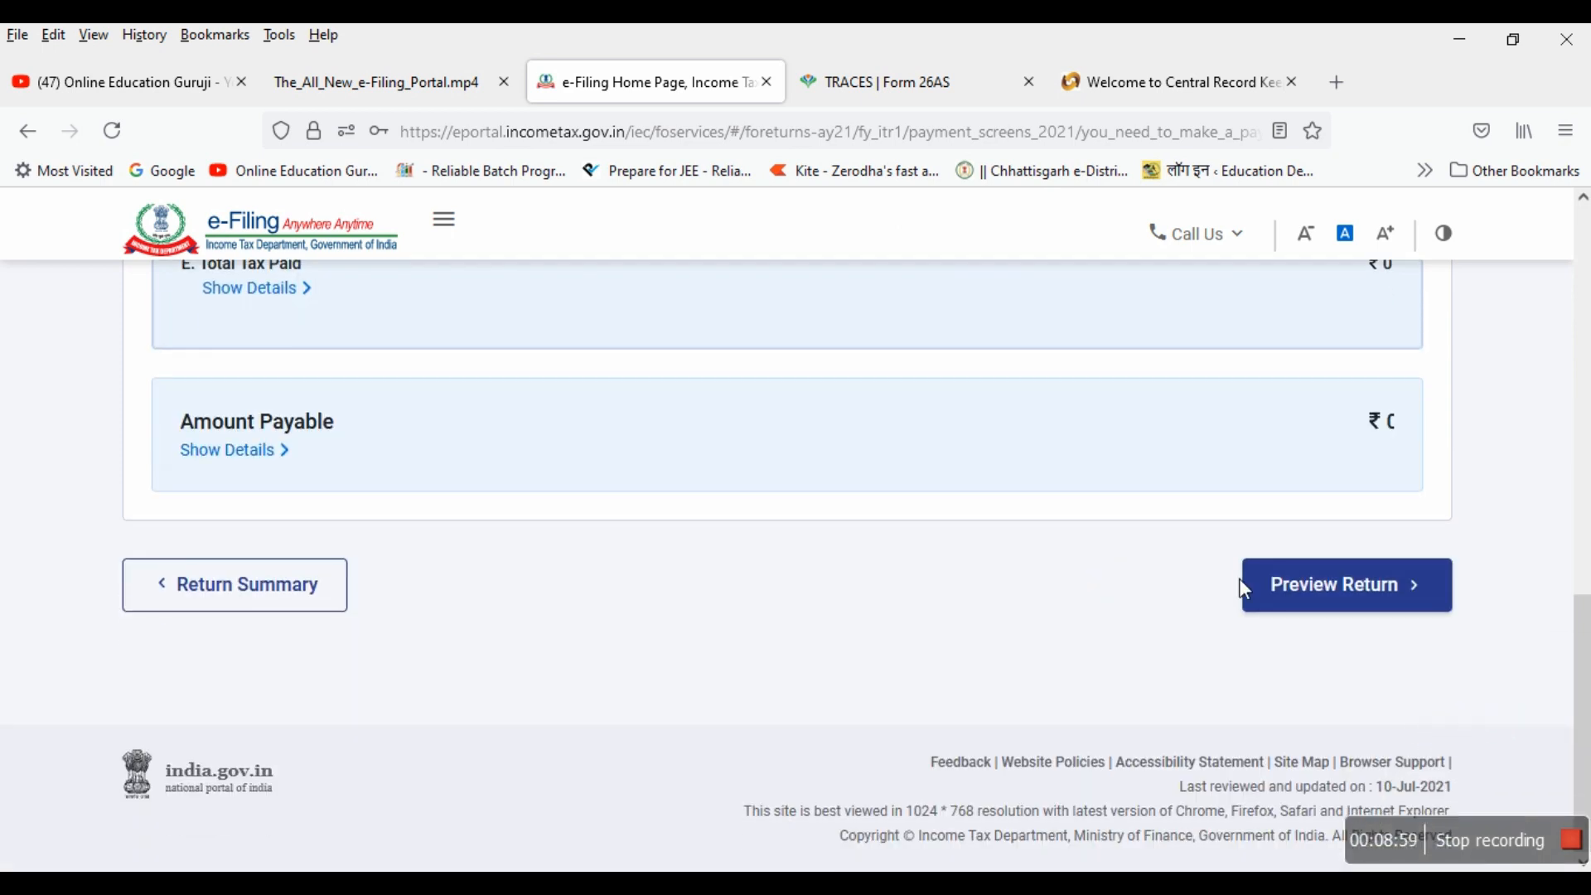
click(1356, 589)
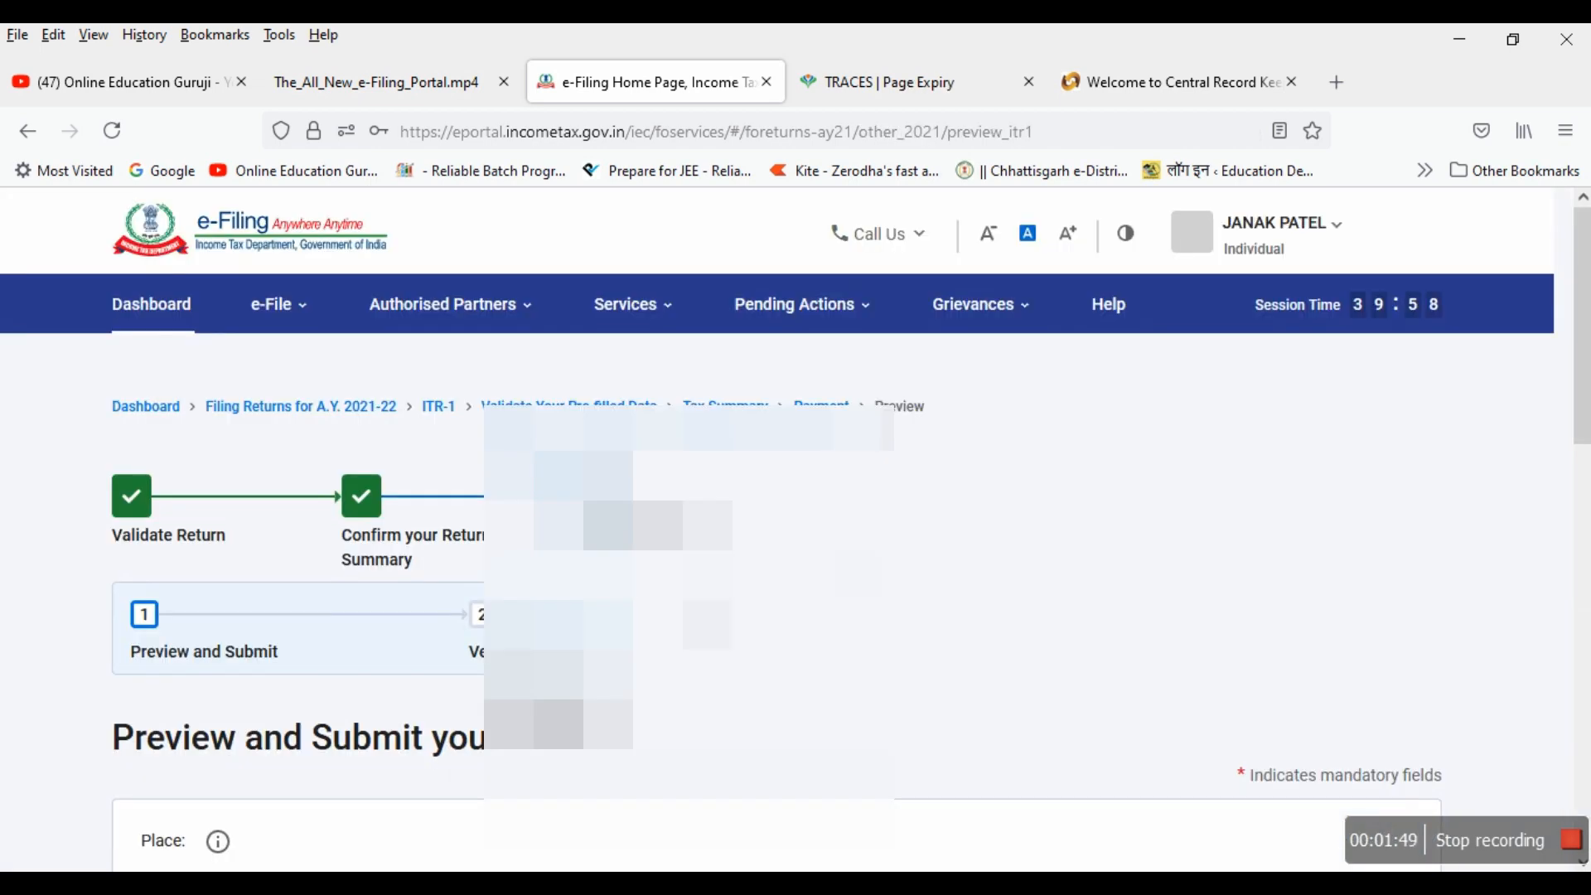
scroll(795, 539, down, 4)
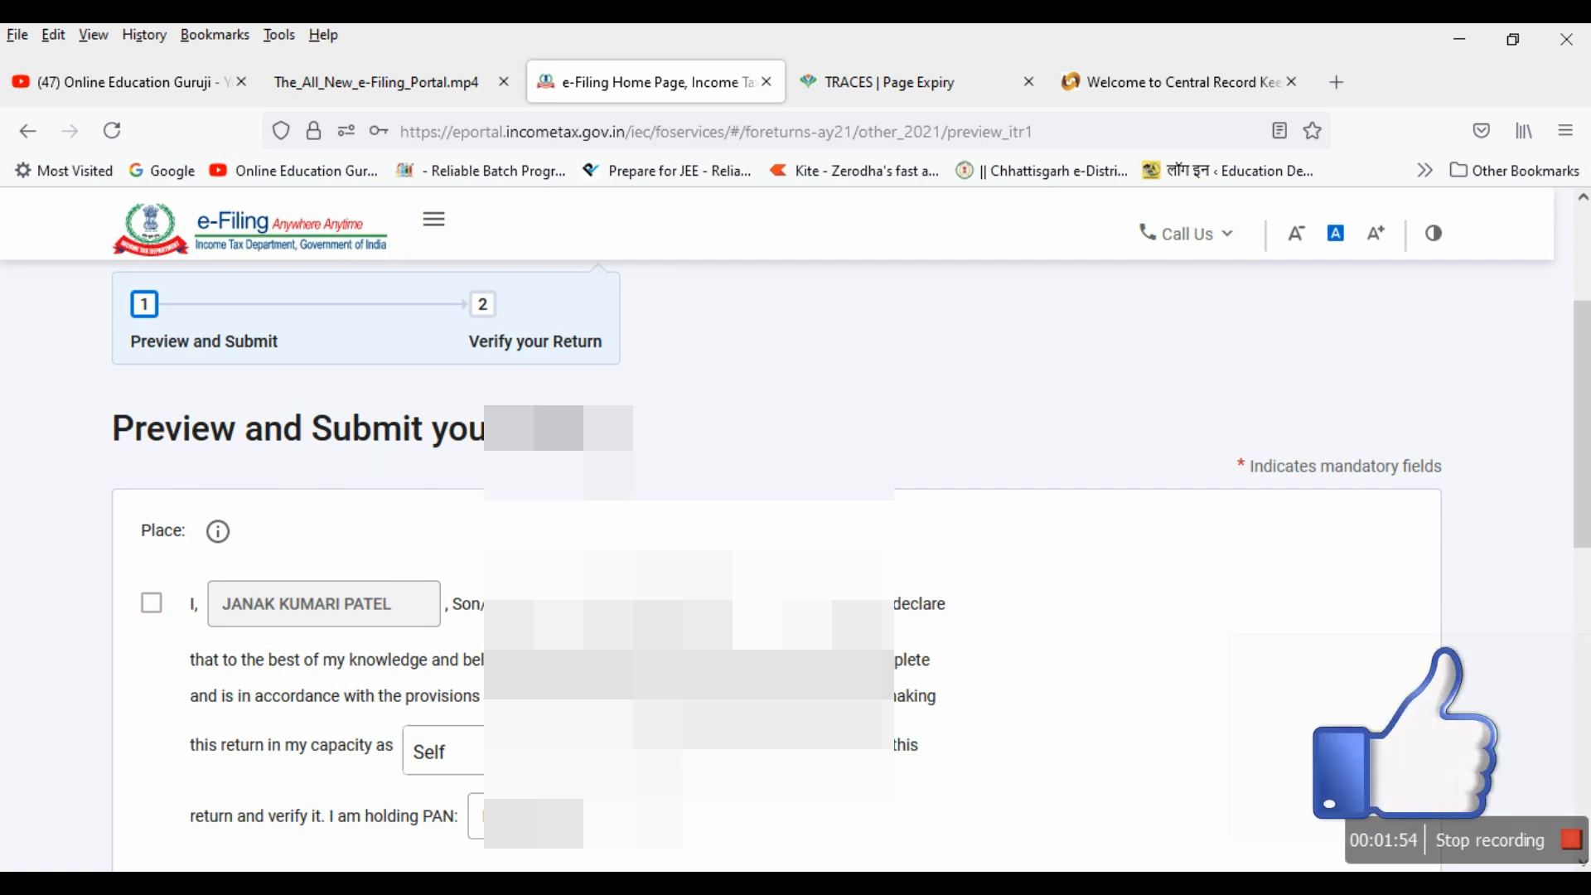
scroll(304, 497, up, 4)
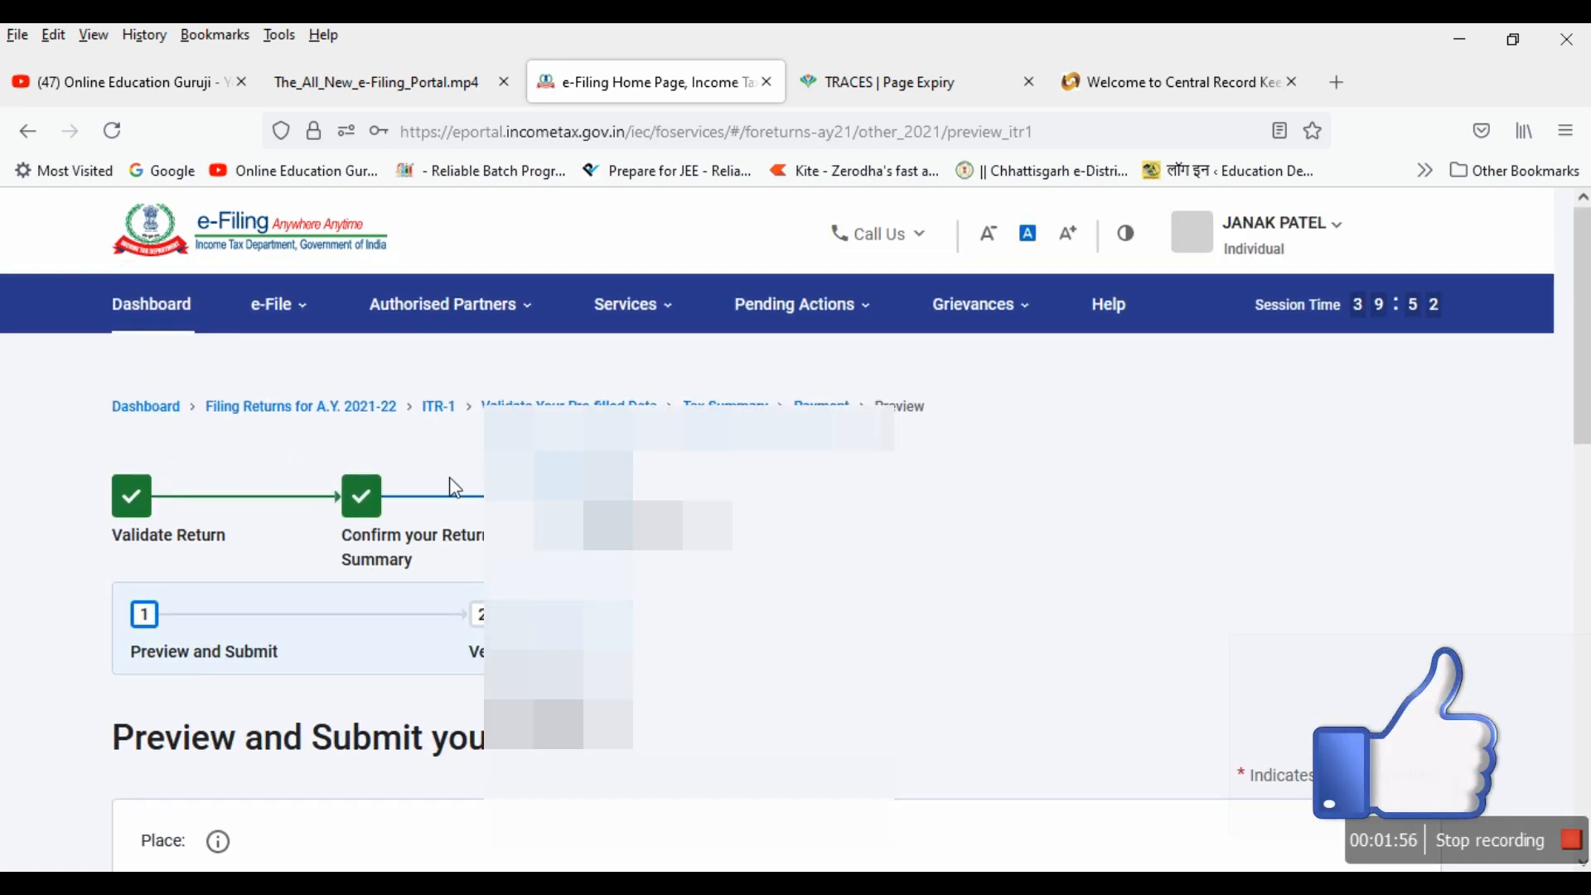
Step: Accept the declaration on the Preview and Submit page and set the capacity for making the return to Self
scroll(398, 646, down, 5)
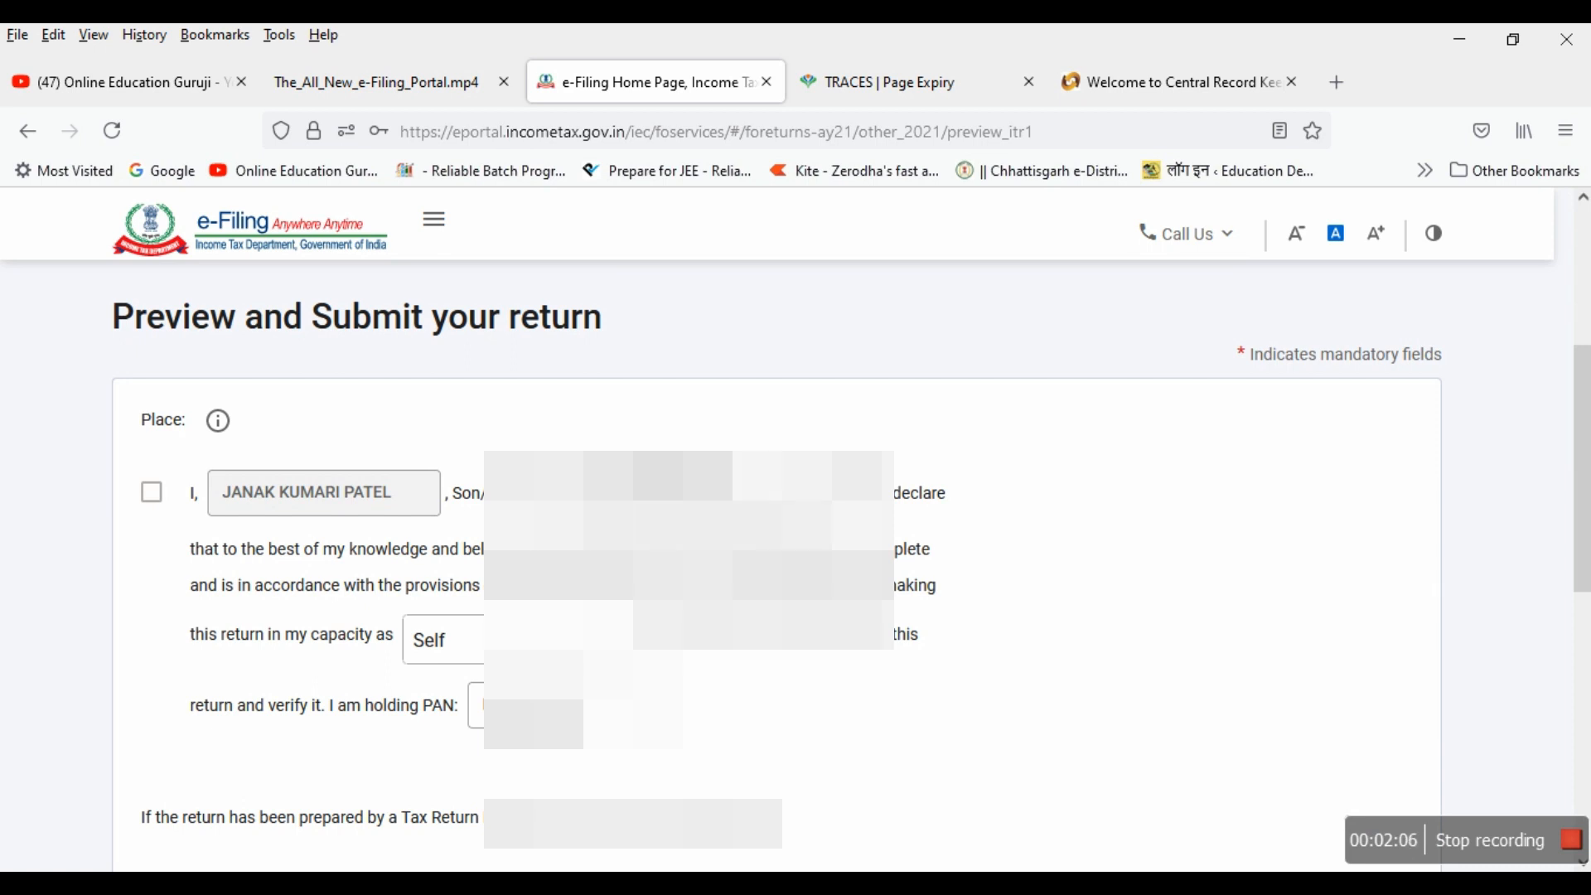
click(157, 495)
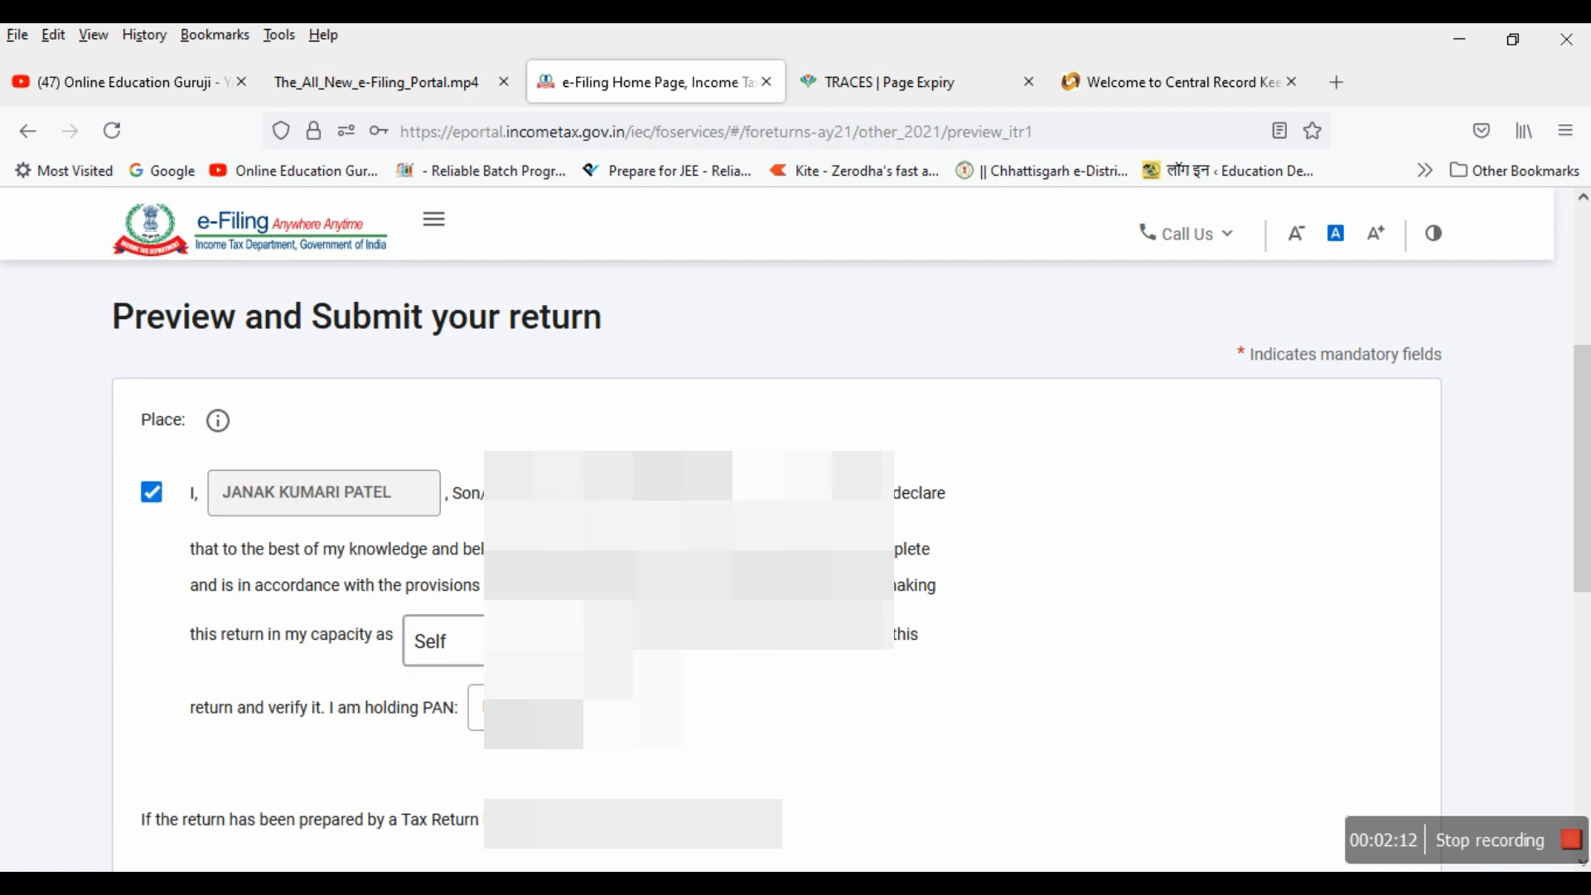
click(443, 641)
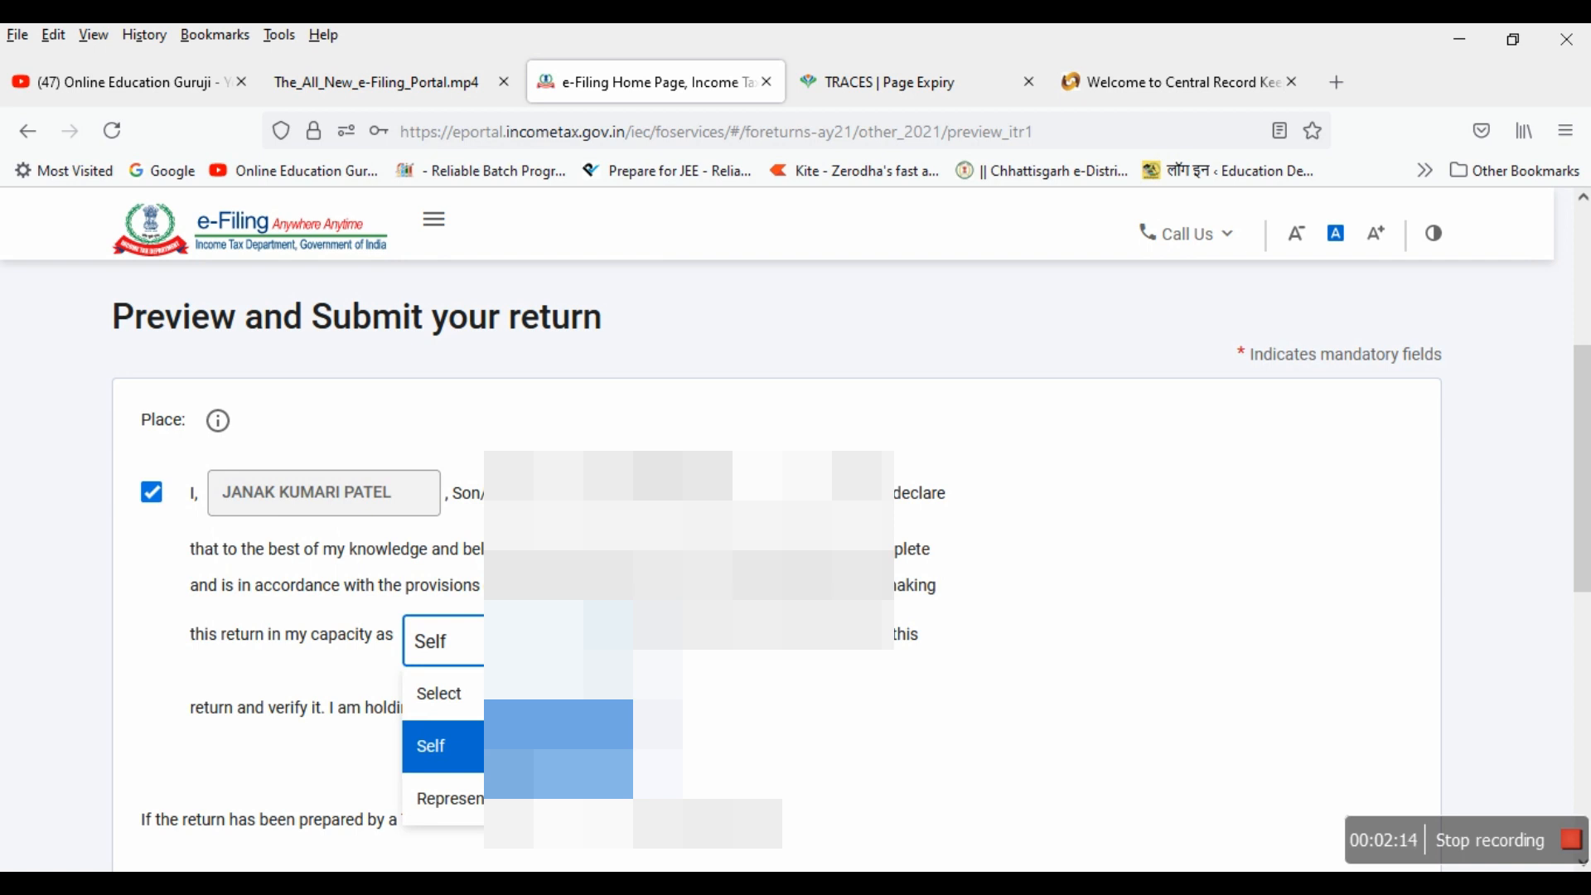
click(438, 692)
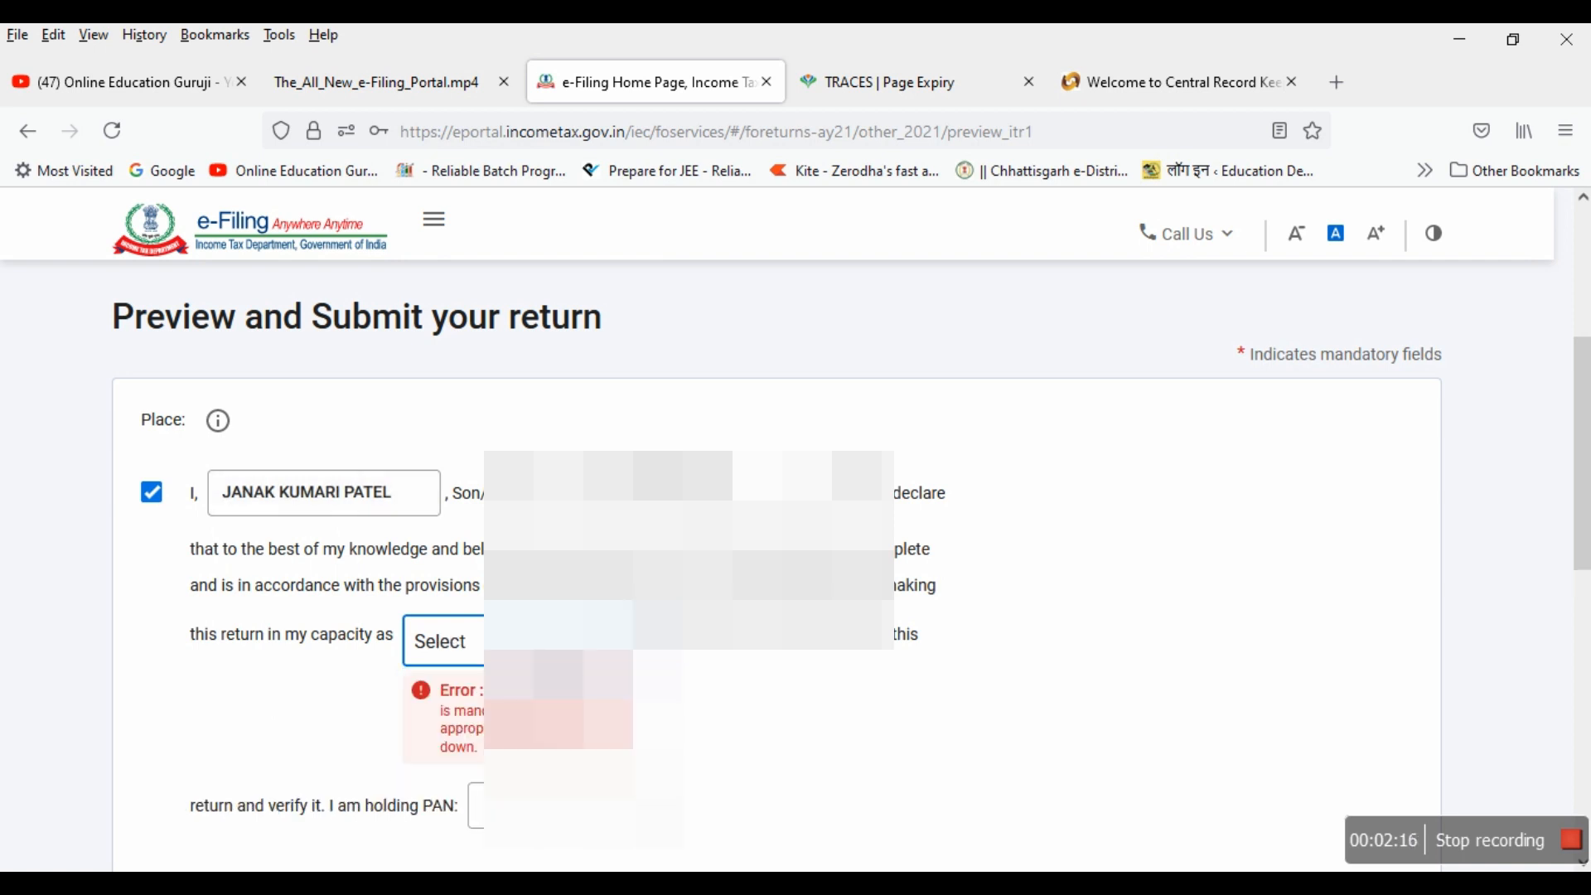
click(443, 640)
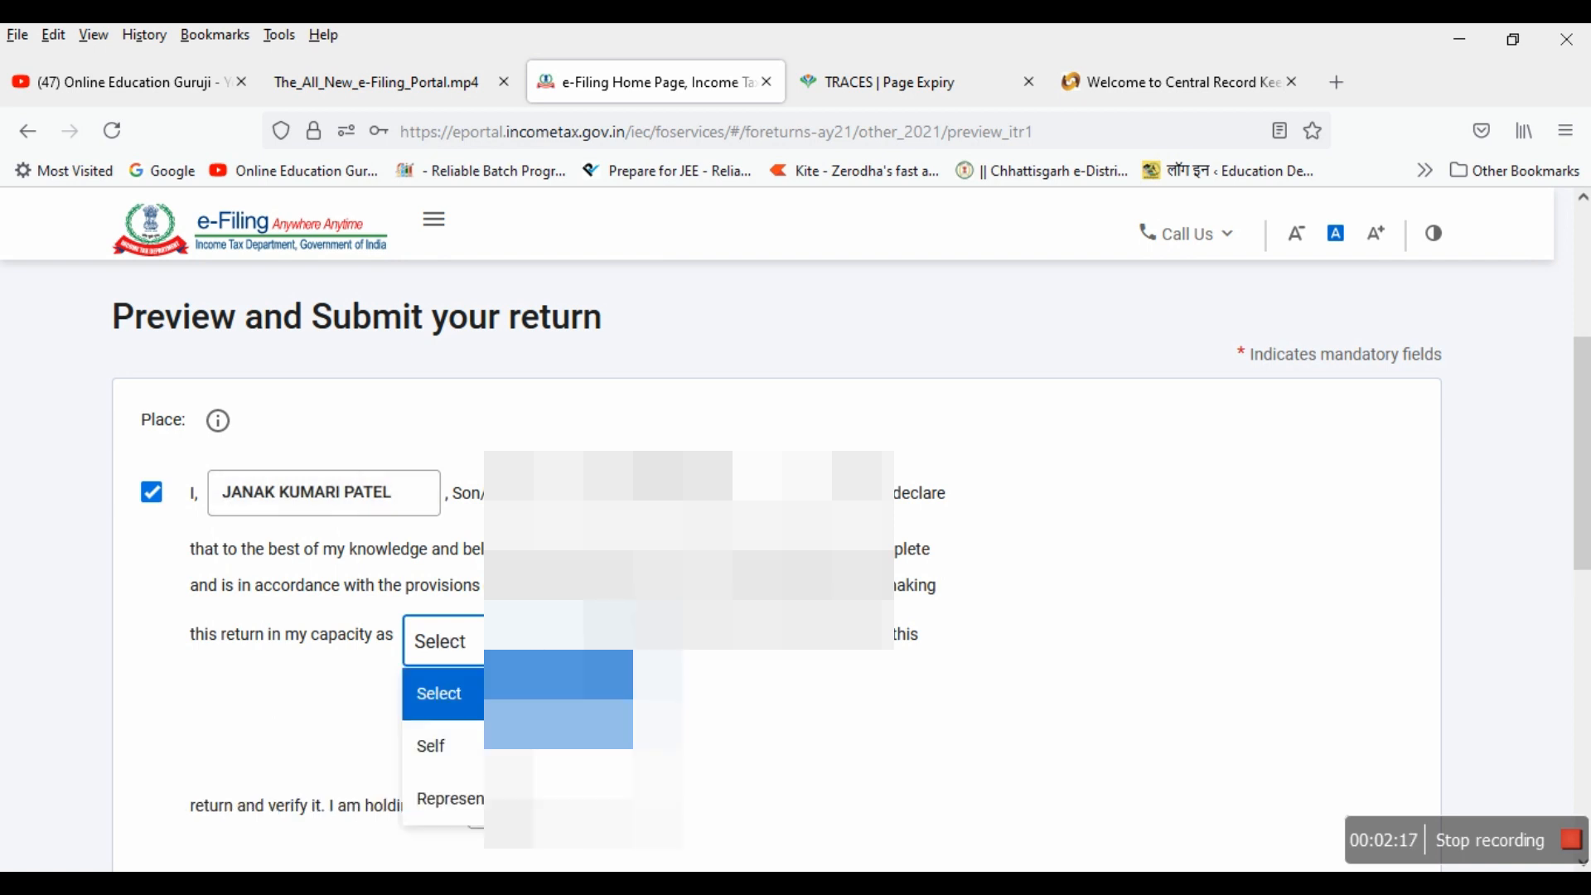
click(459, 748)
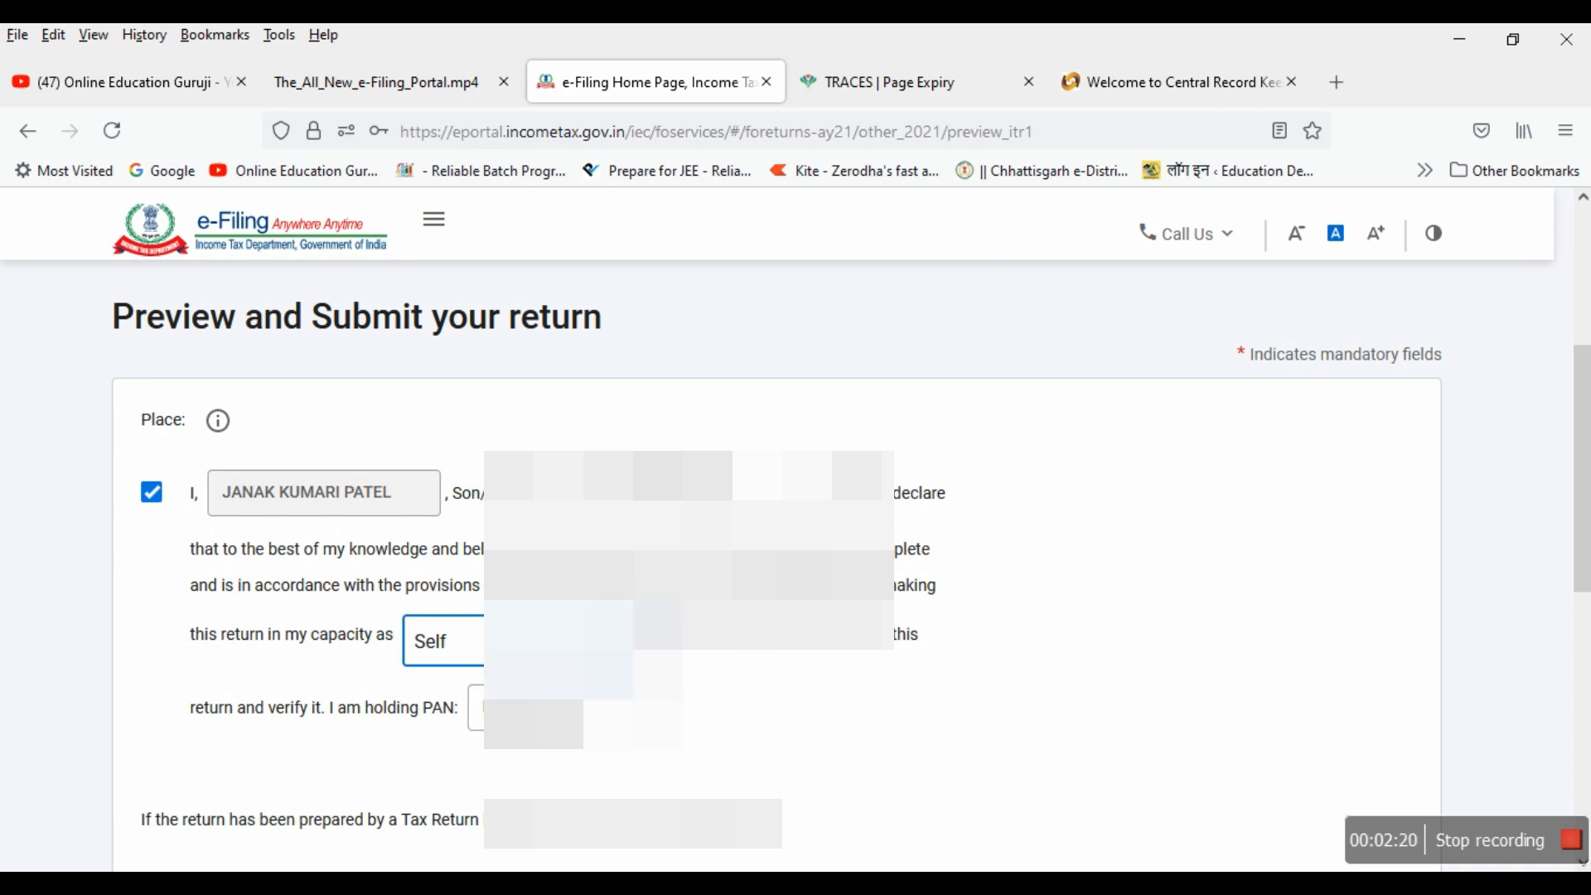
click(600, 642)
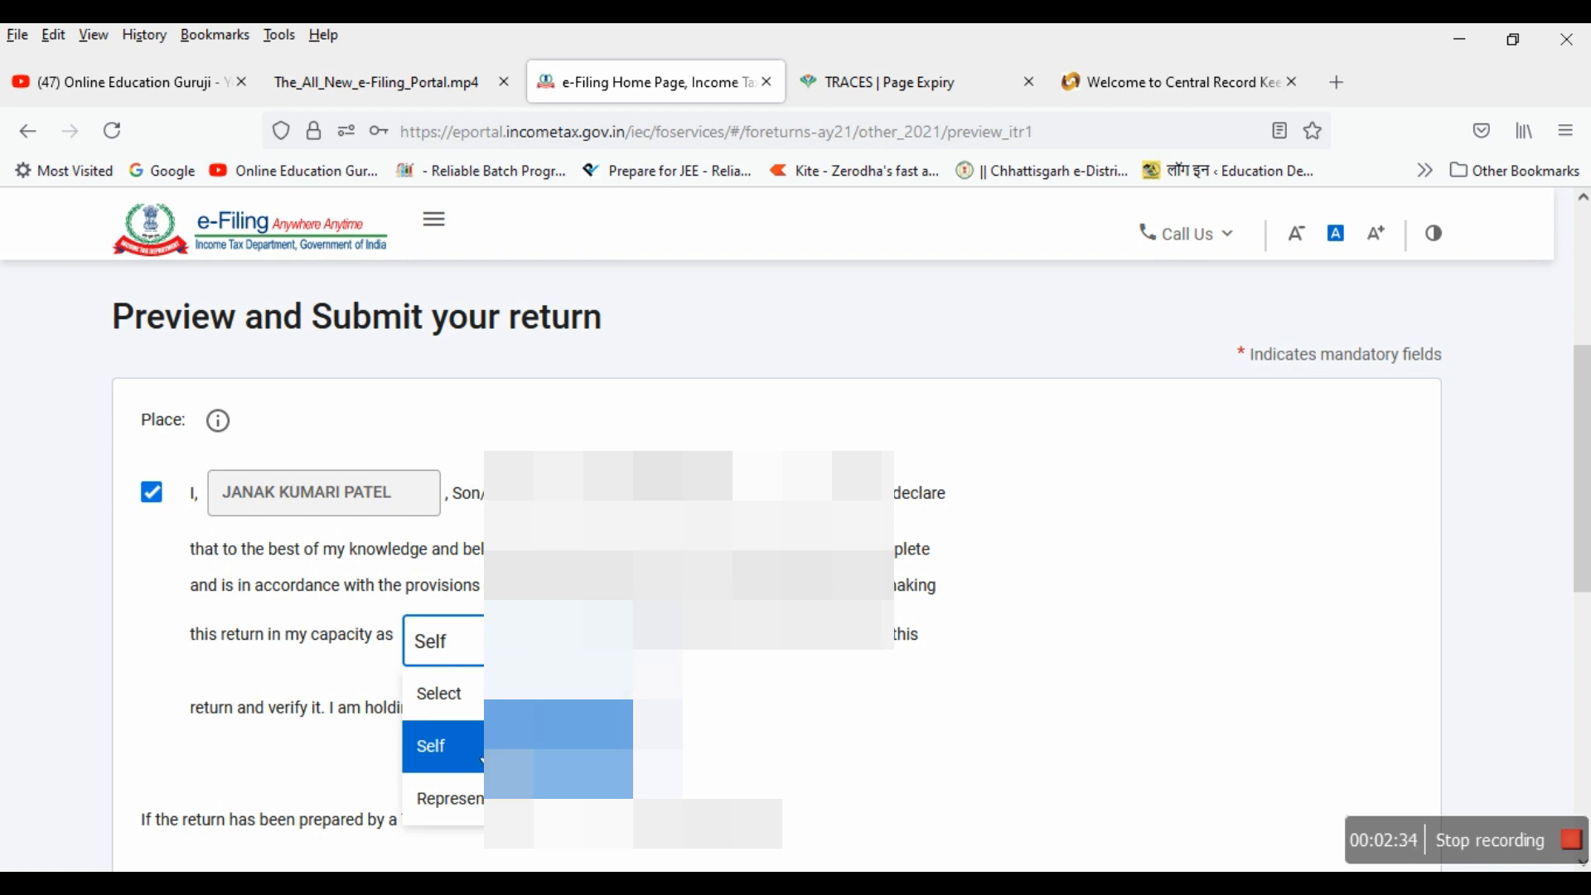
click(481, 755)
Step: Check the declaration and the Tax Return Preparer fields, leave the TRP details blank, and proceed to the return preview
scroll(480, 754, down, 3)
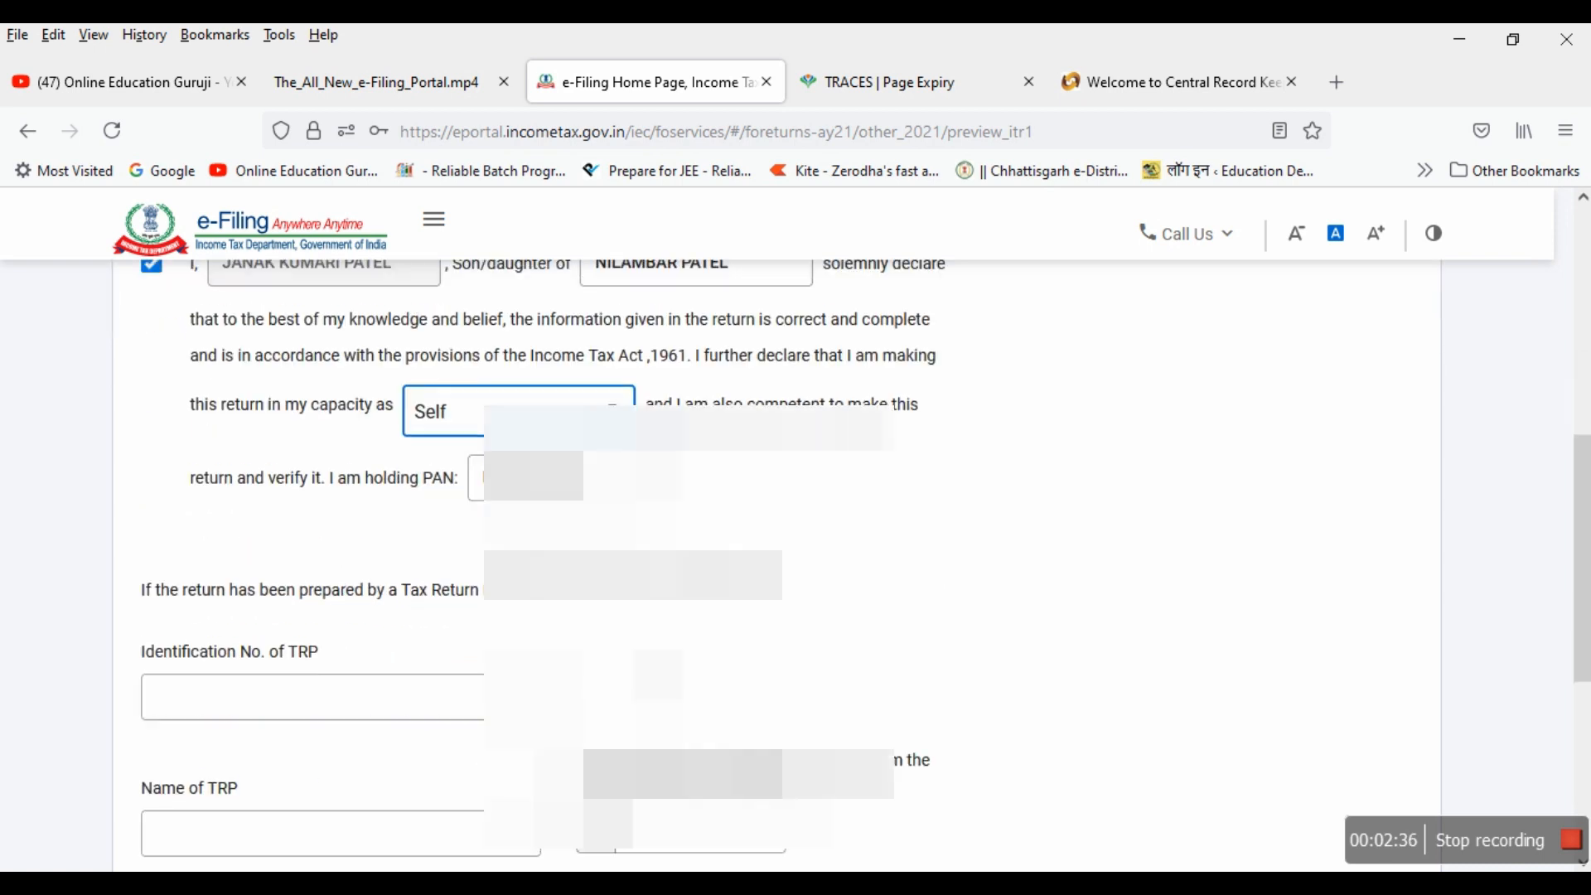
scroll(462, 613, down, 3)
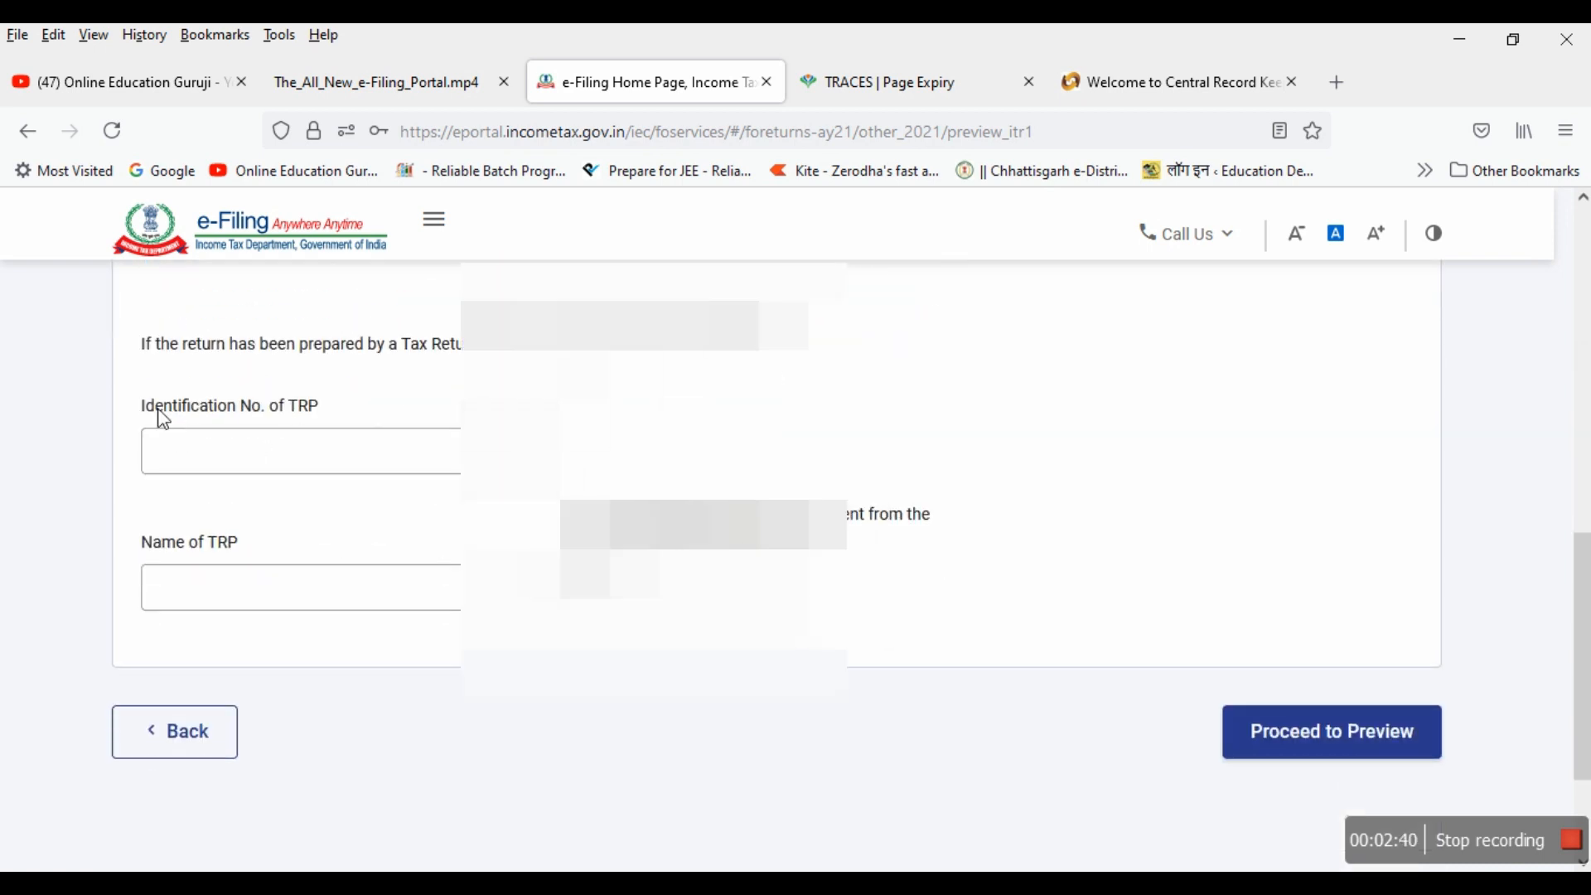
scroll(891, 489, up, 4)
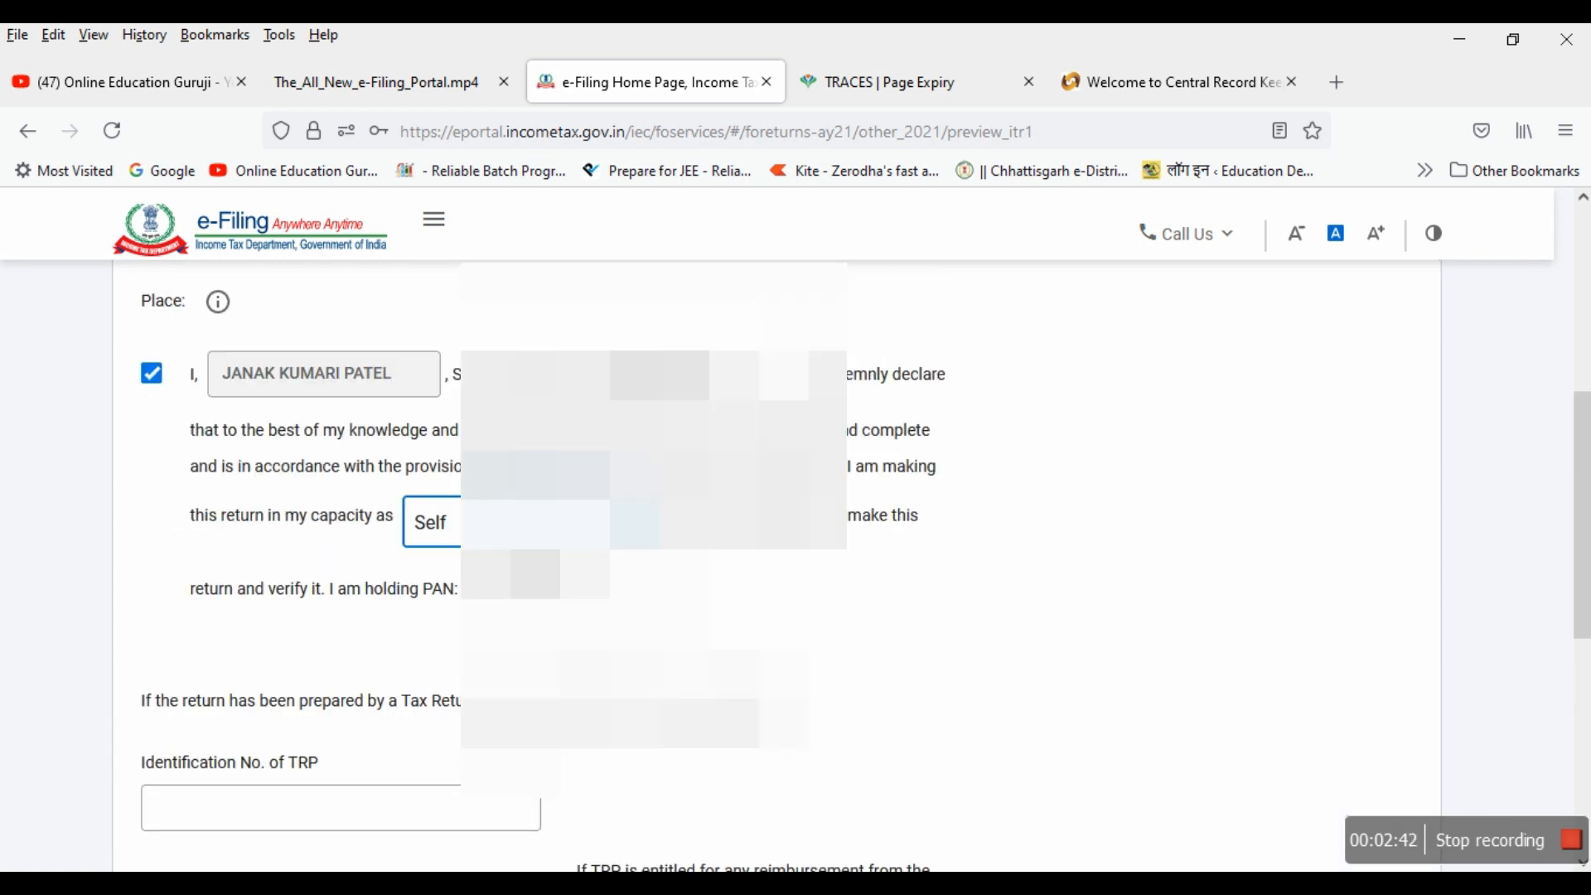
scroll(891, 489, down, 6)
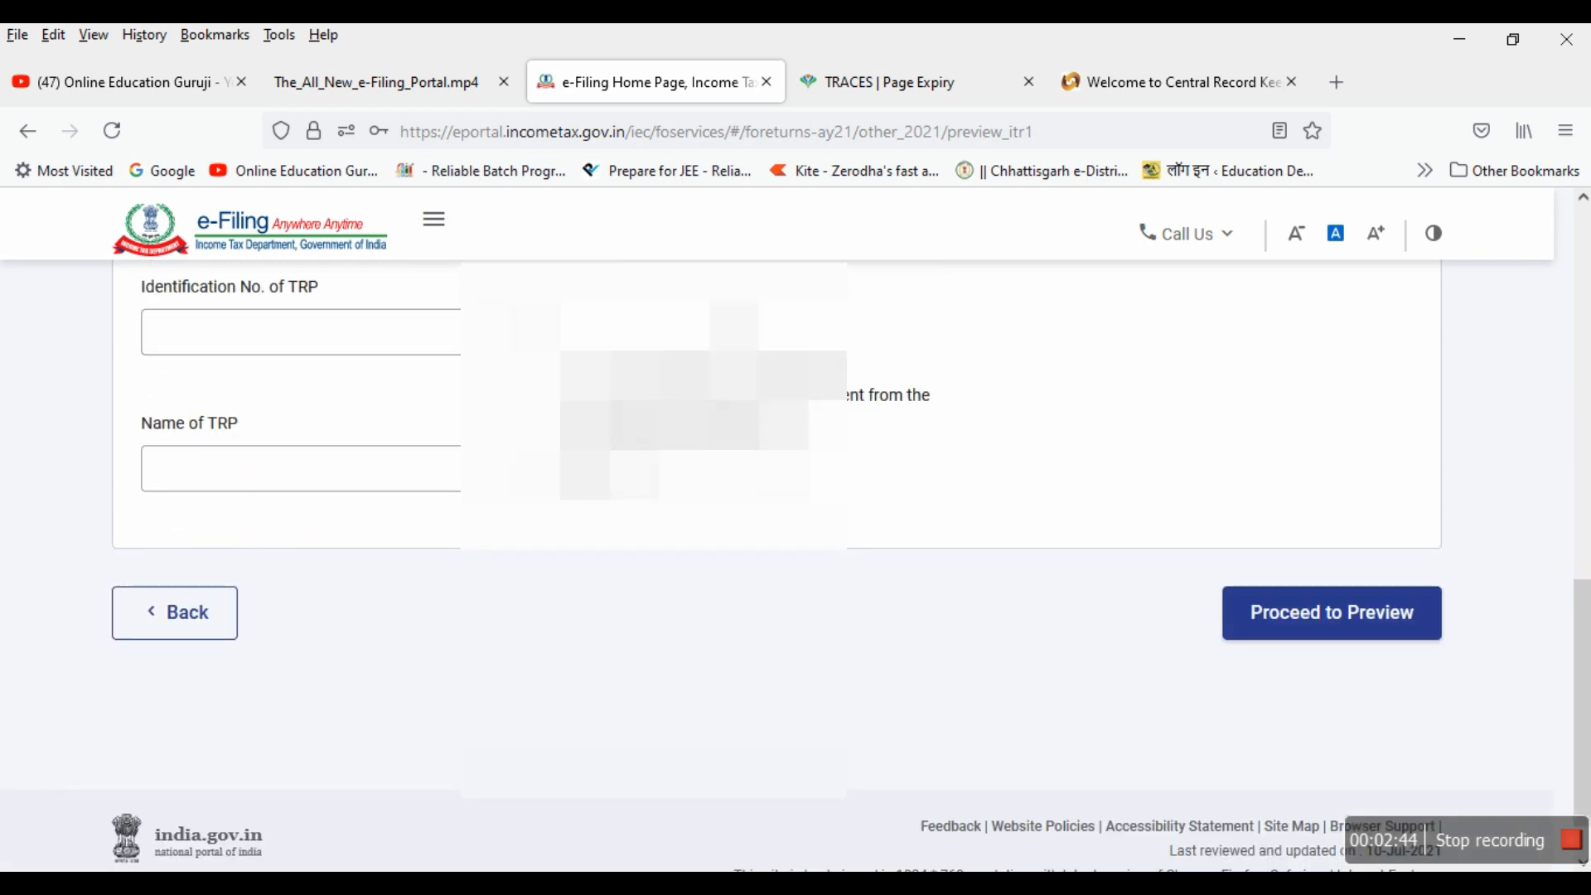
click(1362, 622)
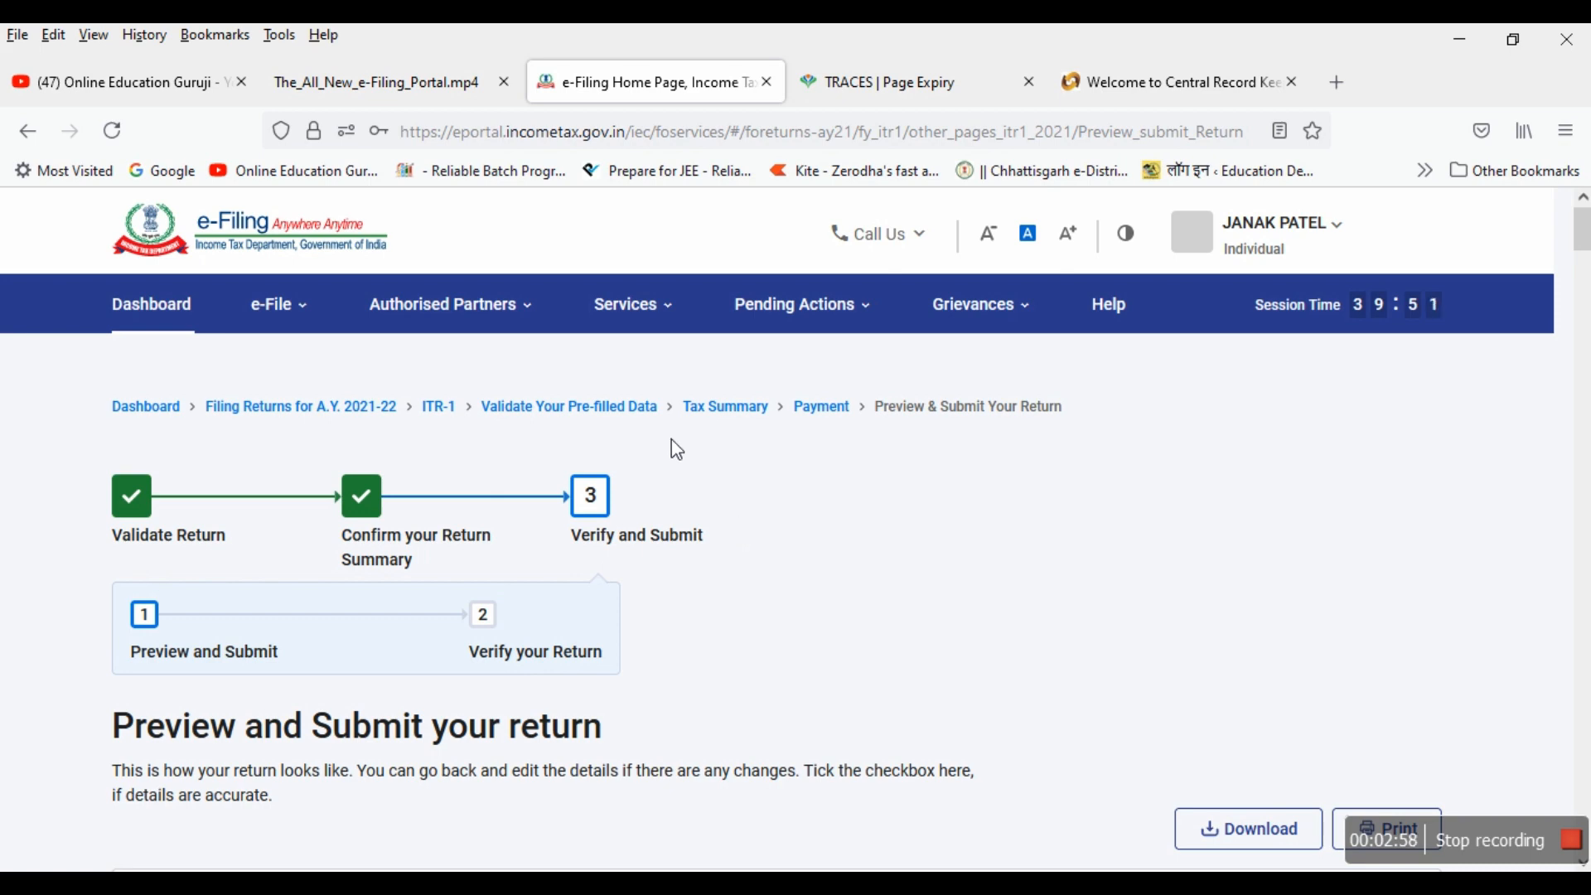
Step: Review the general information, salary or pension, house property and other income parts of the ITR-1 preview
scroll(758, 551, down, 2)
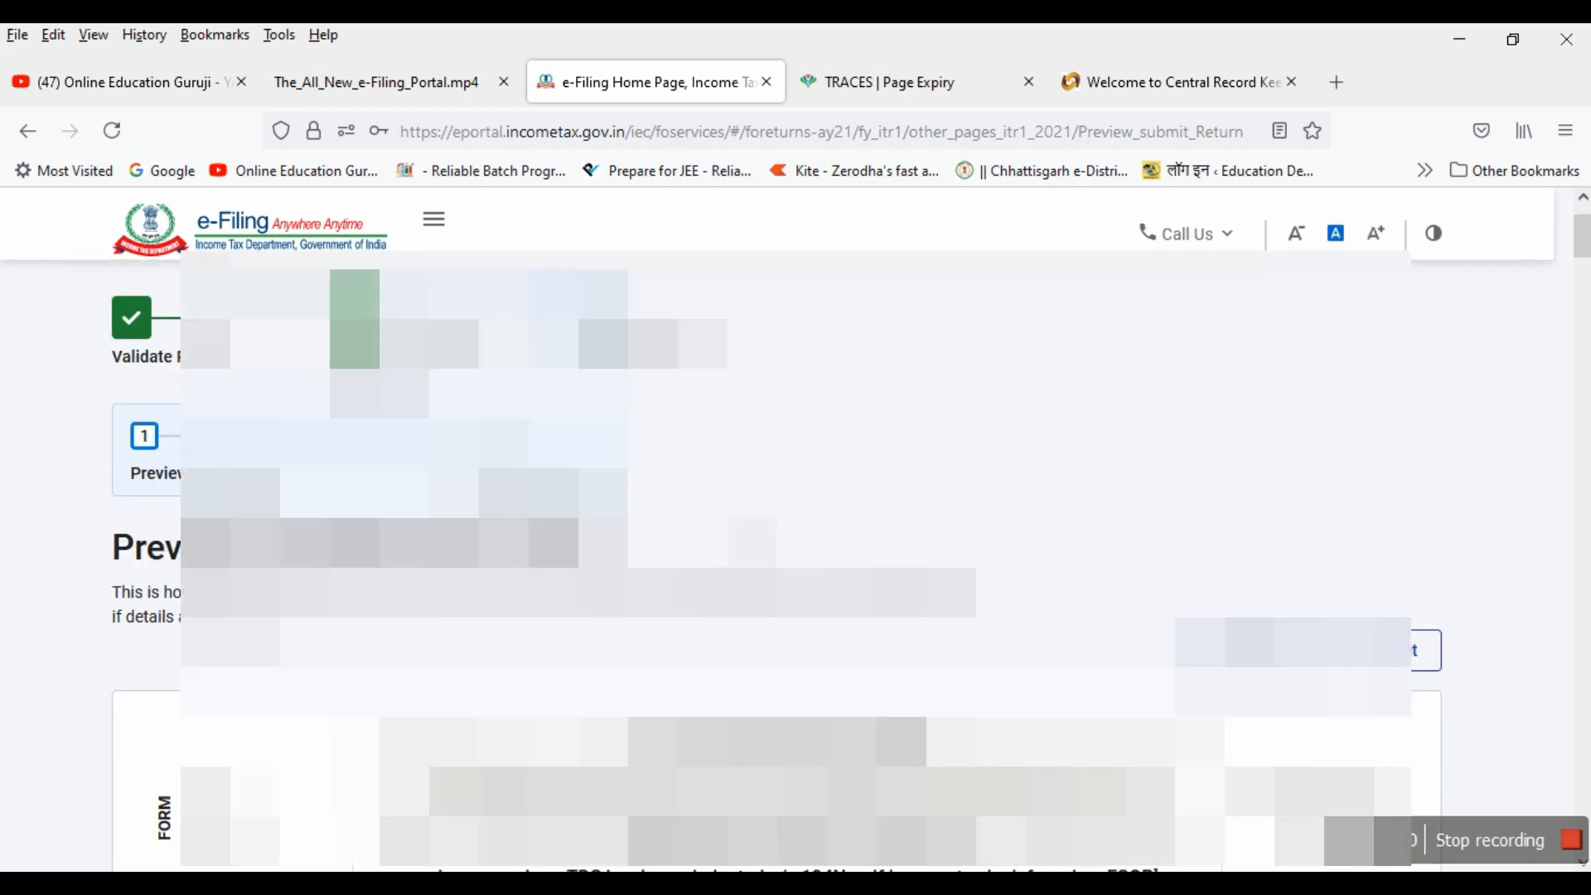
scroll(795, 530, down, 1)
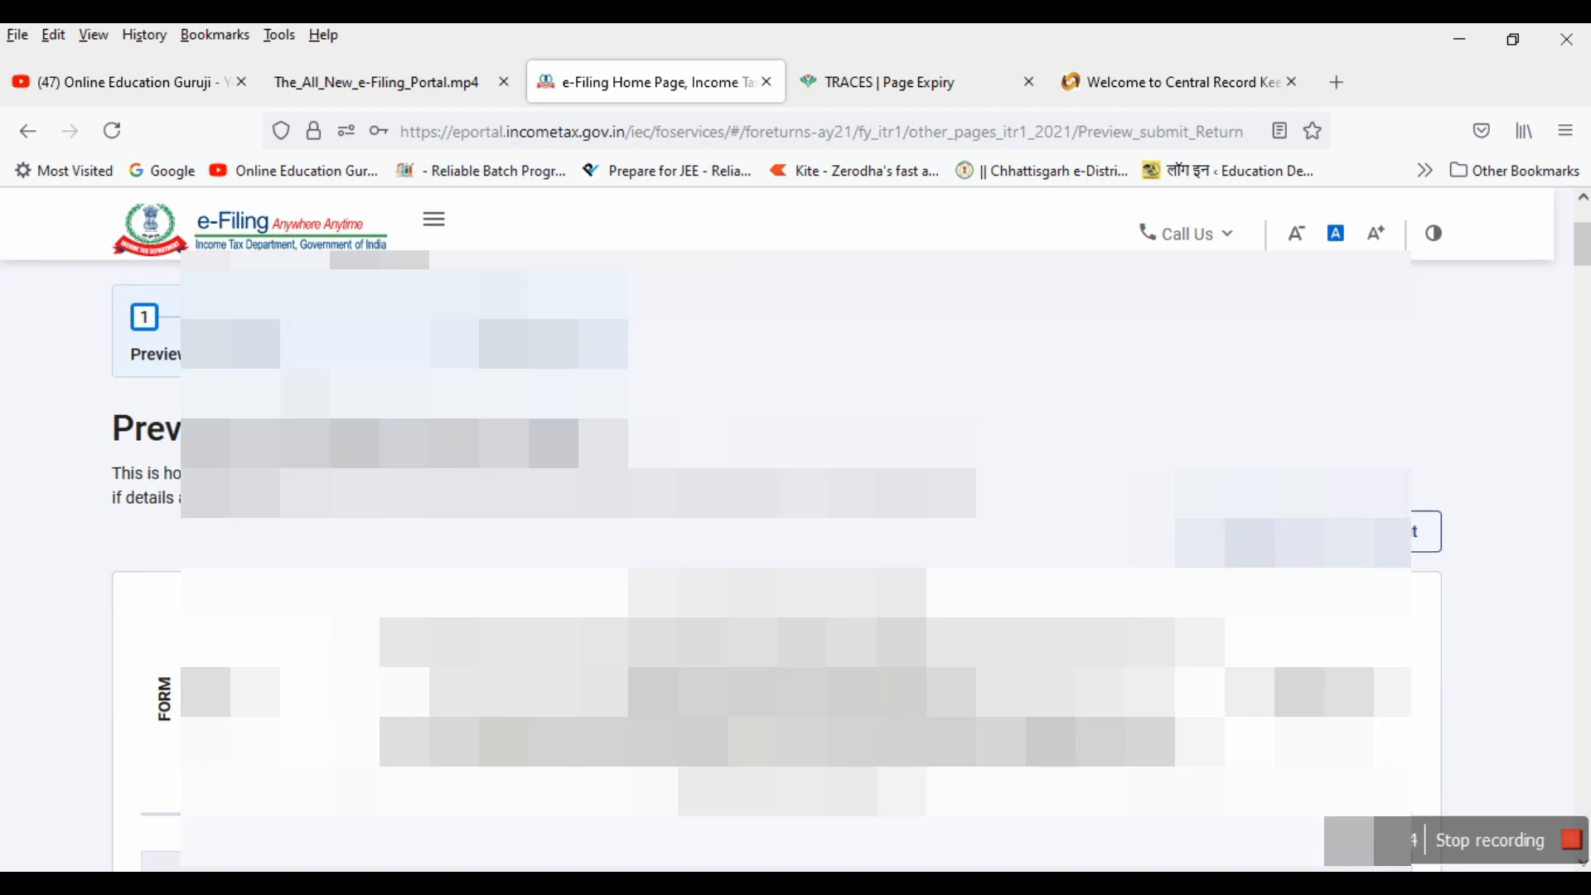
scroll(777, 560, down, 2)
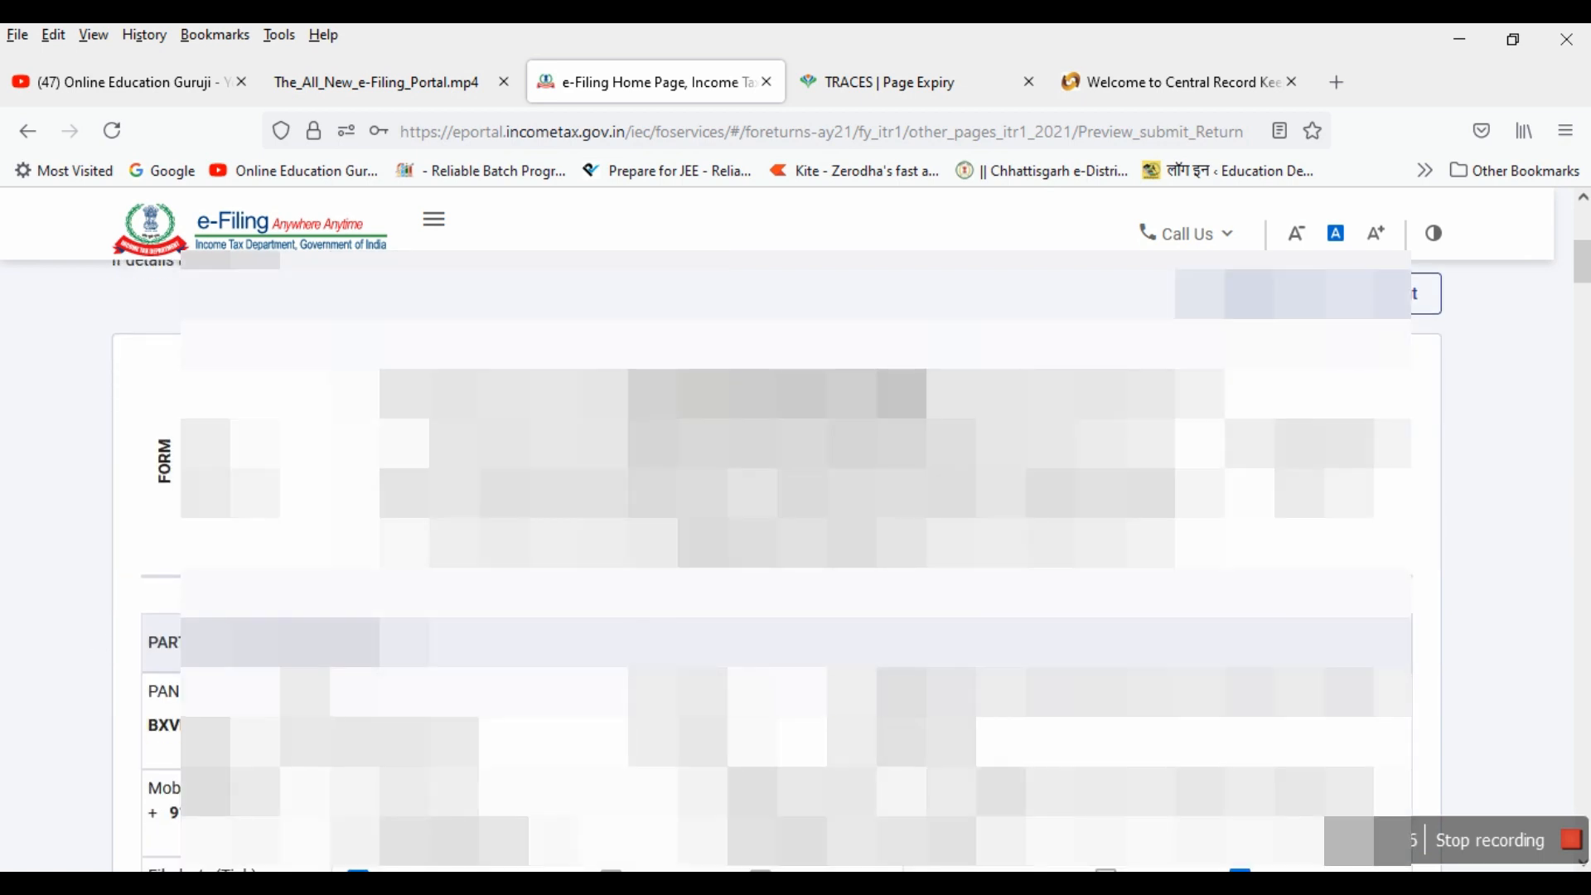
scroll(795, 531, down, 2)
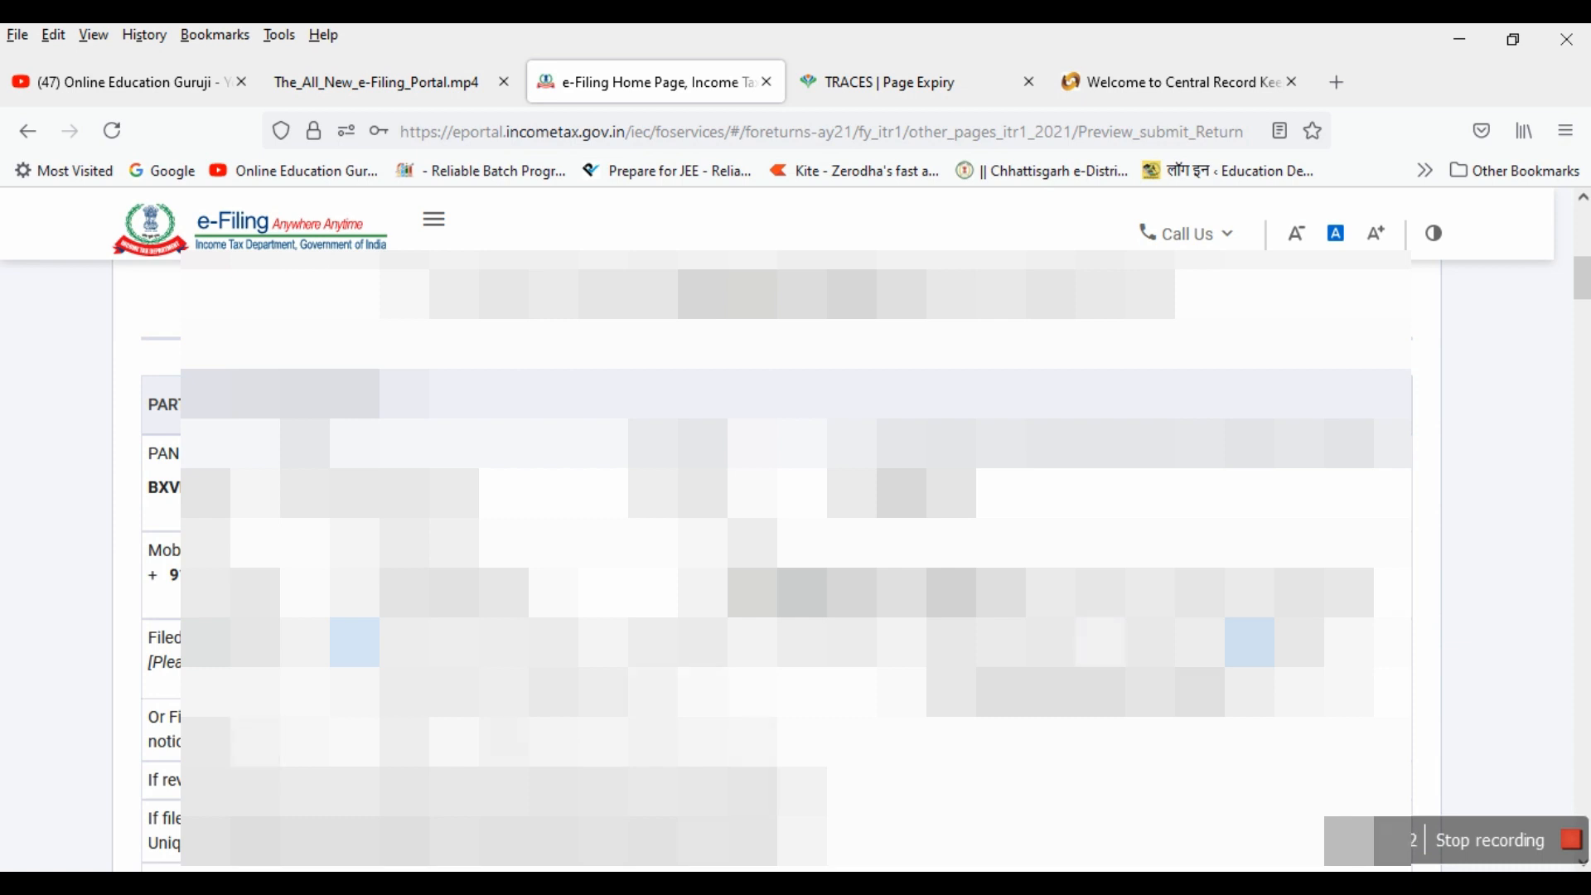
scroll(777, 530, down, 3)
scroll(777, 530, down, 4)
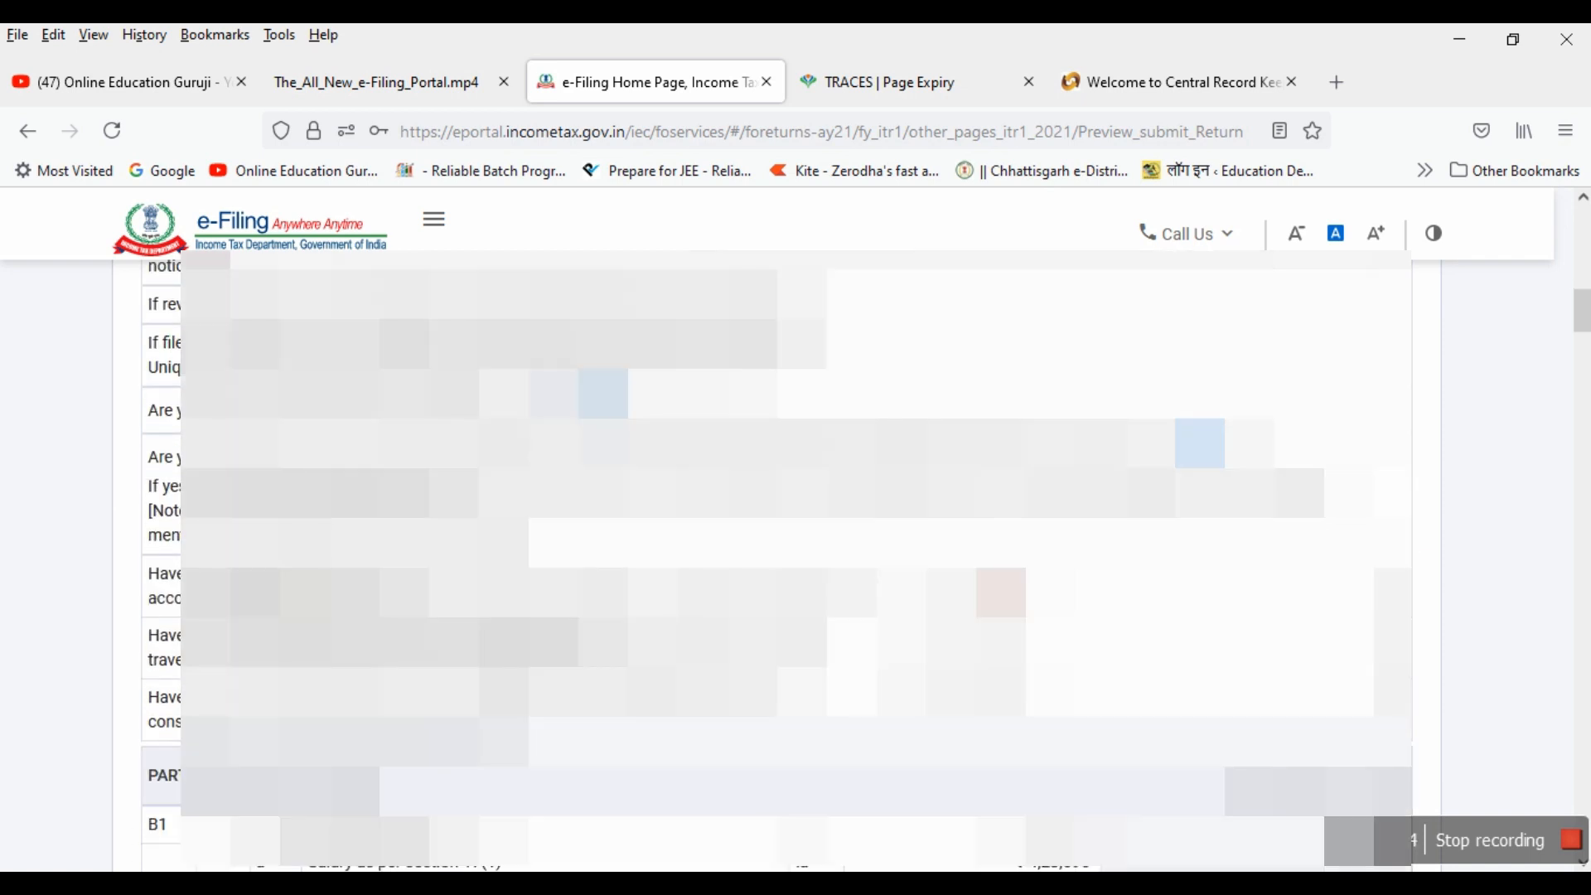
scroll(777, 530, down, 3)
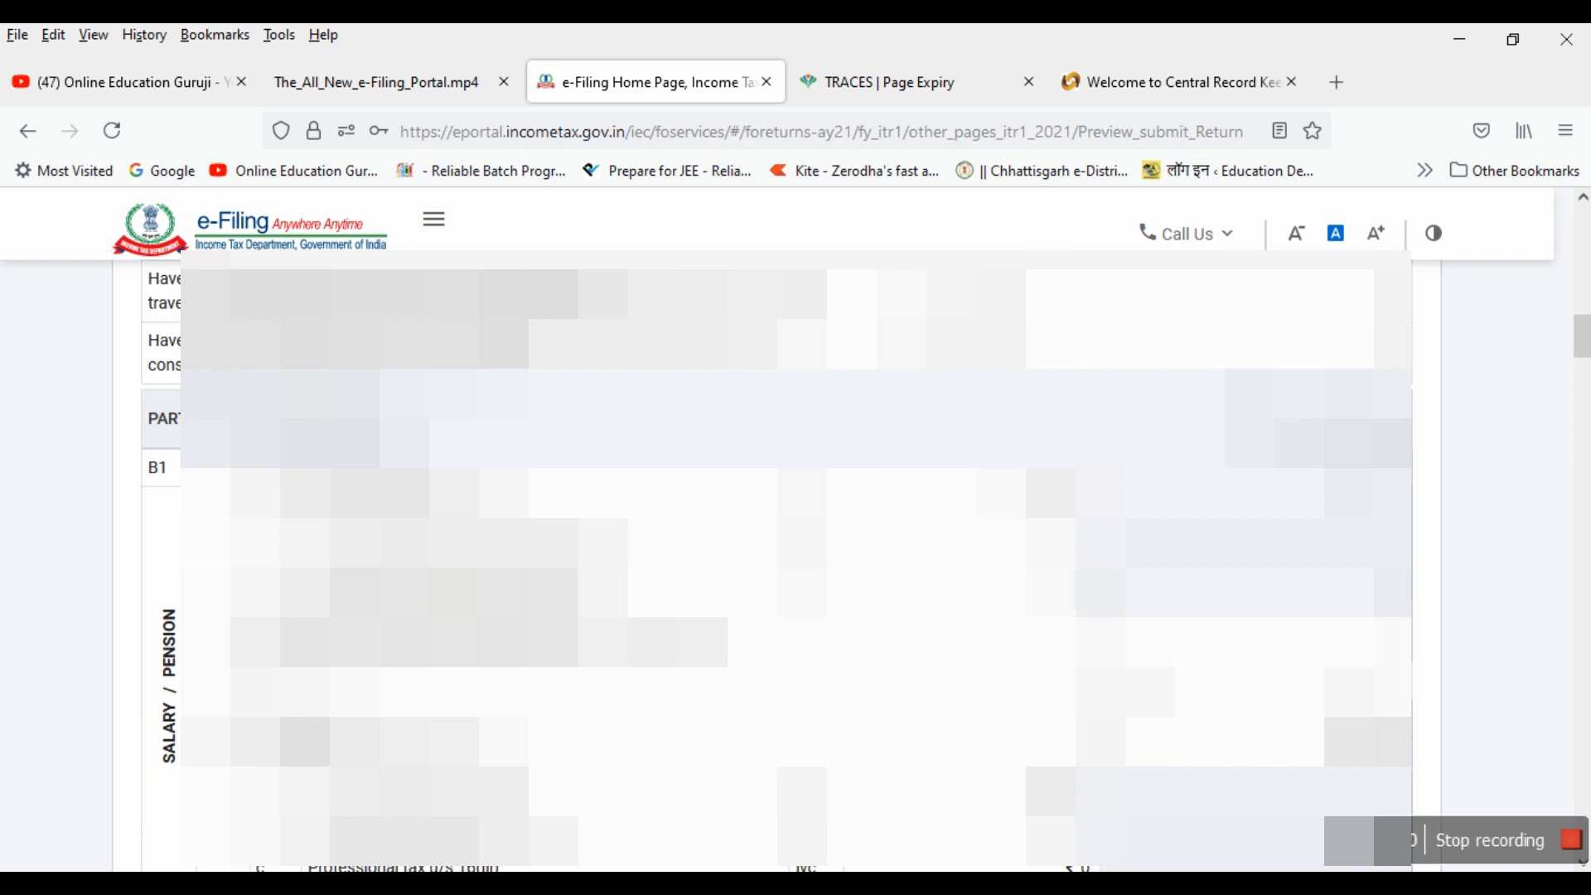
scroll(777, 530, down, 3)
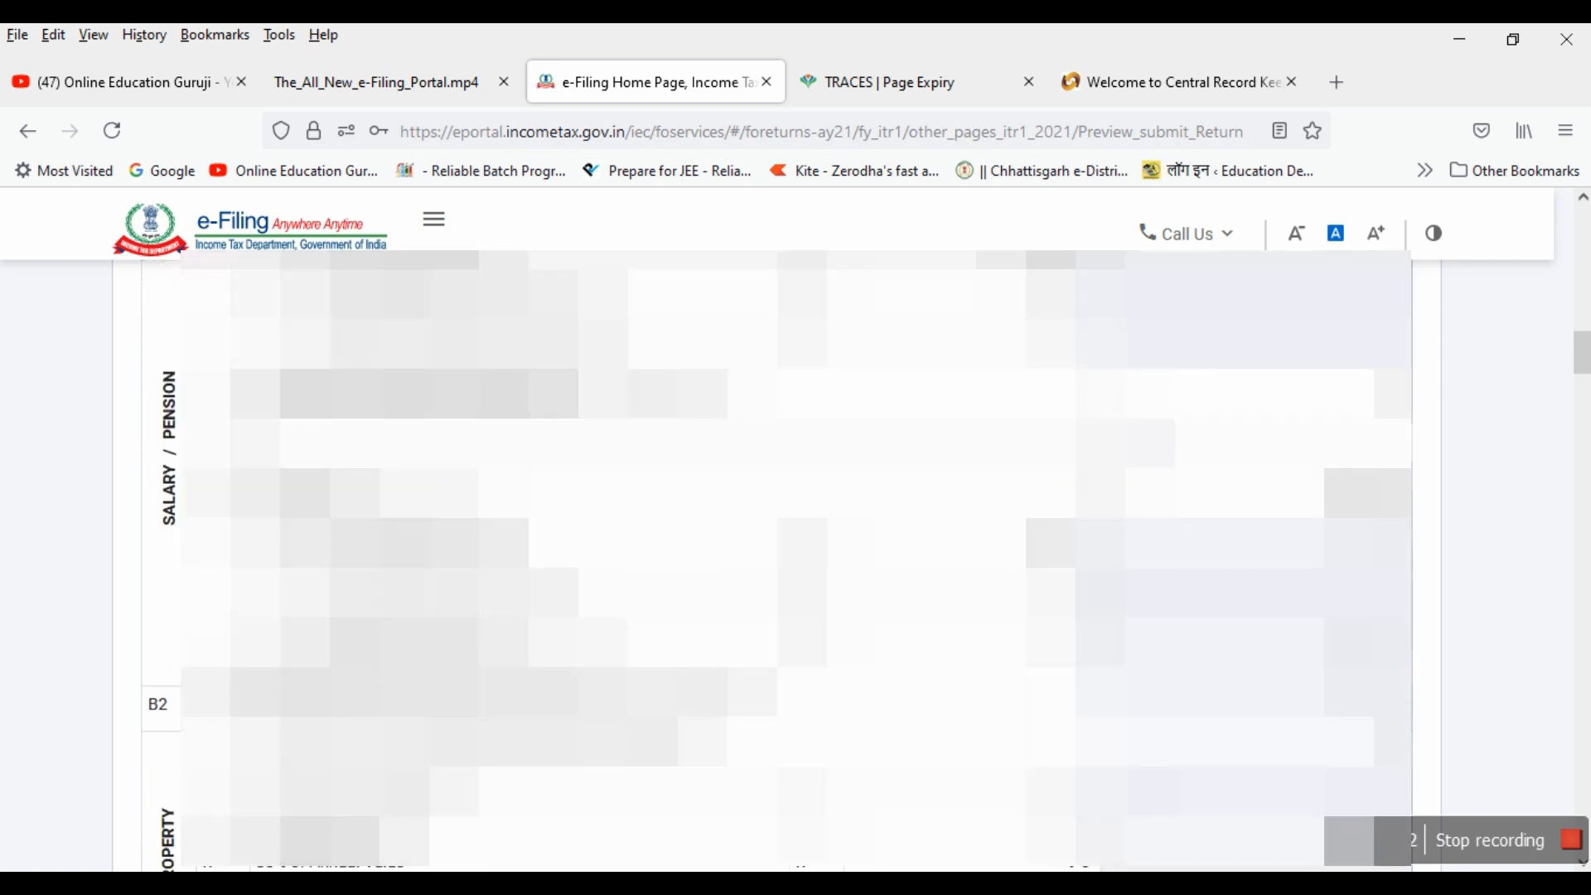
scroll(777, 530, down, 4)
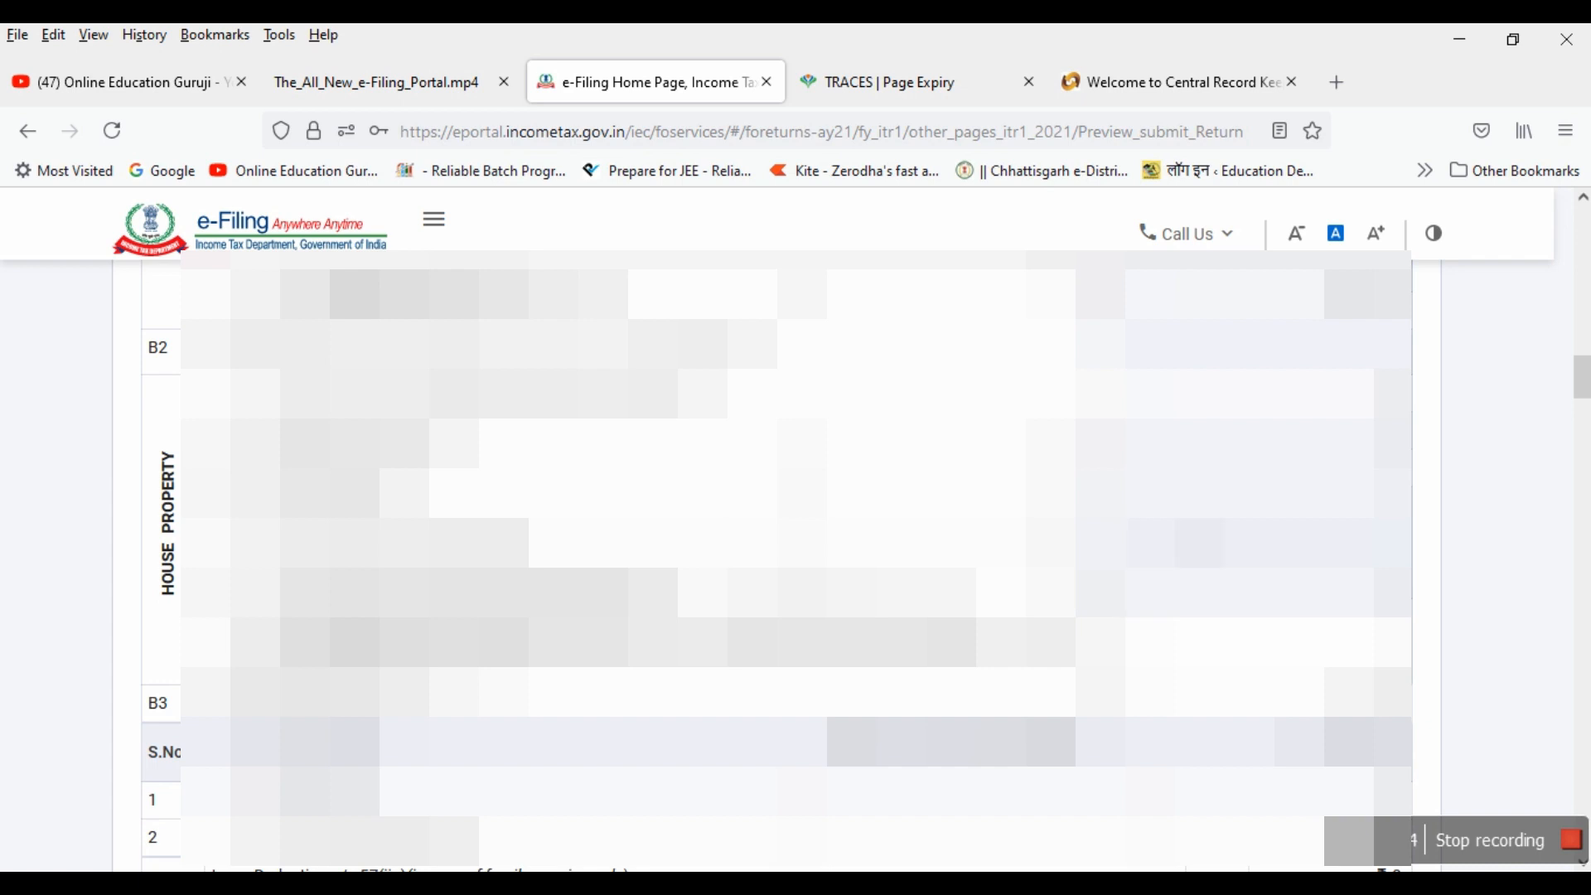
scroll(777, 530, down, 3)
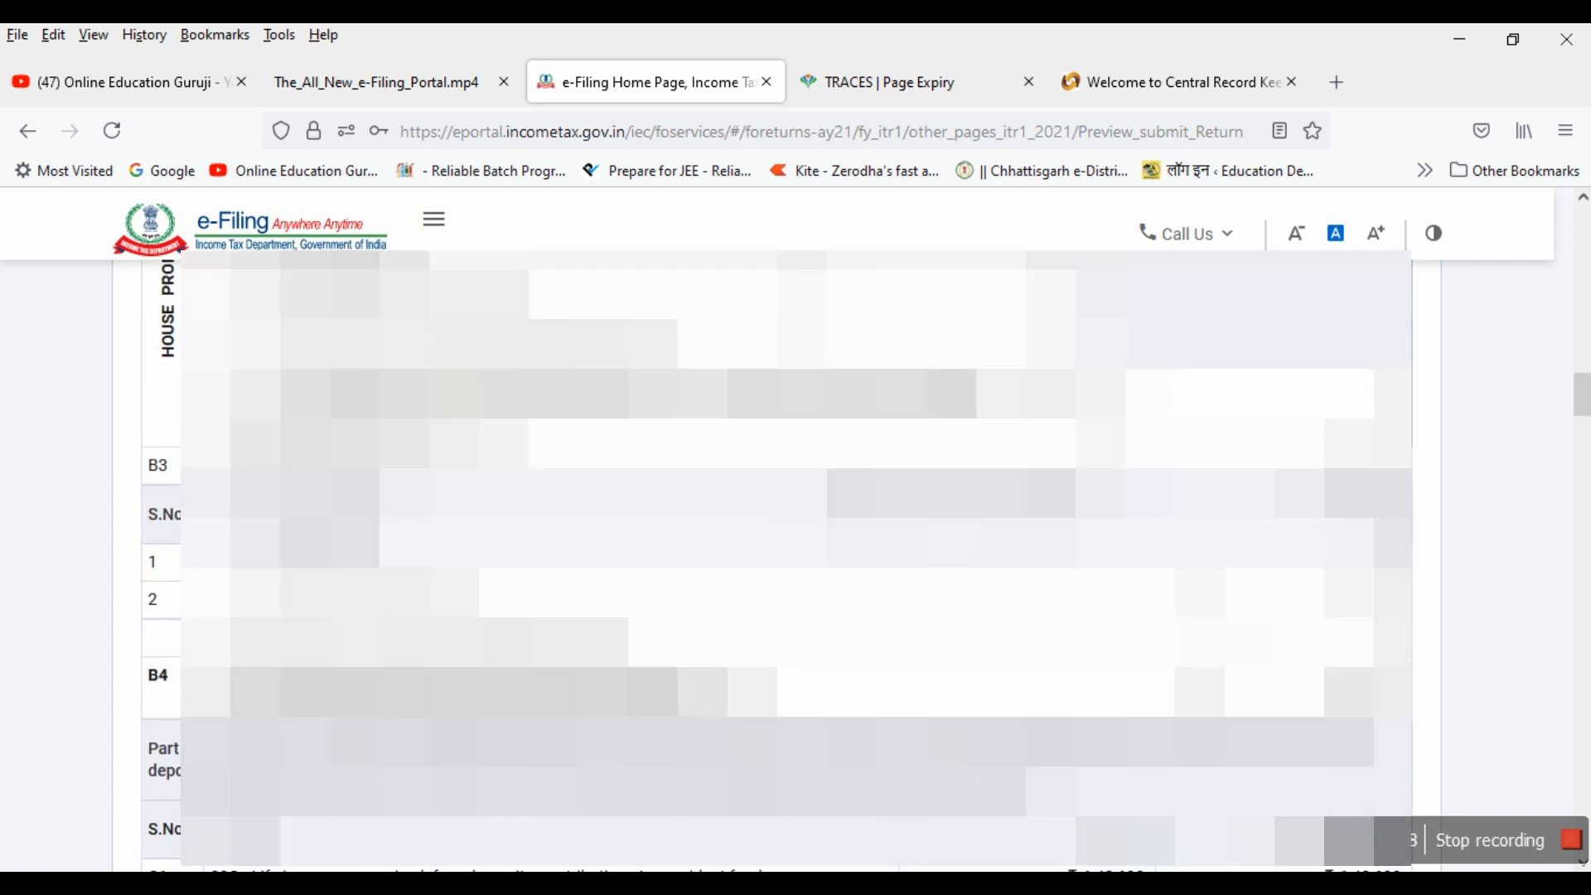
Step: Review the deductions, exempt income, tax computation and schedules in the ITR-1 preview, and proceed to validation
scroll(777, 531, down, 4)
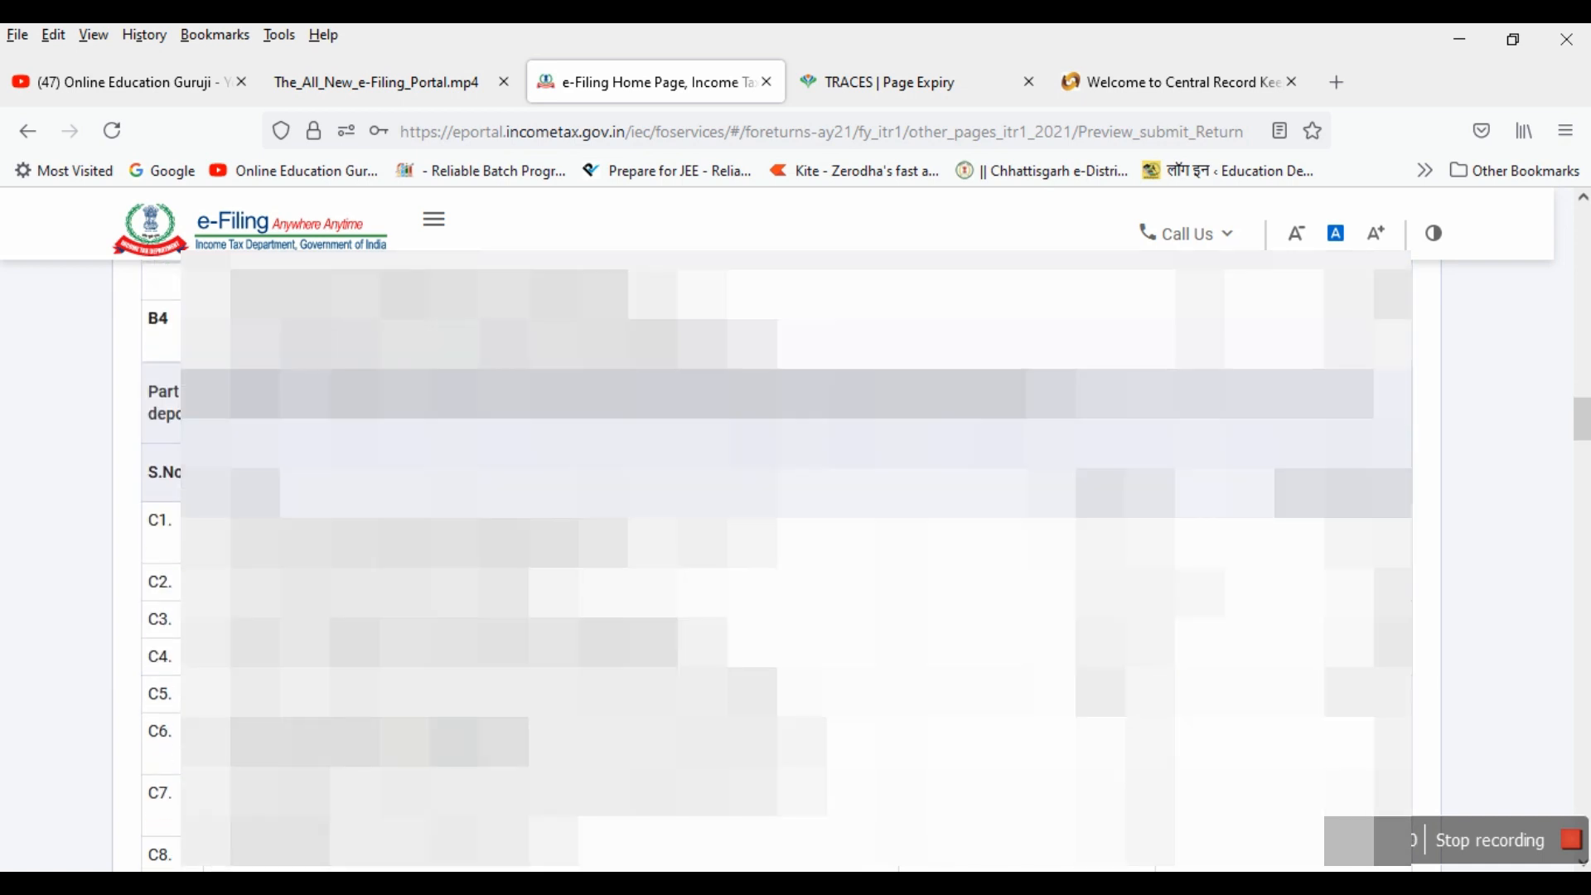
scroll(777, 530, down, 1)
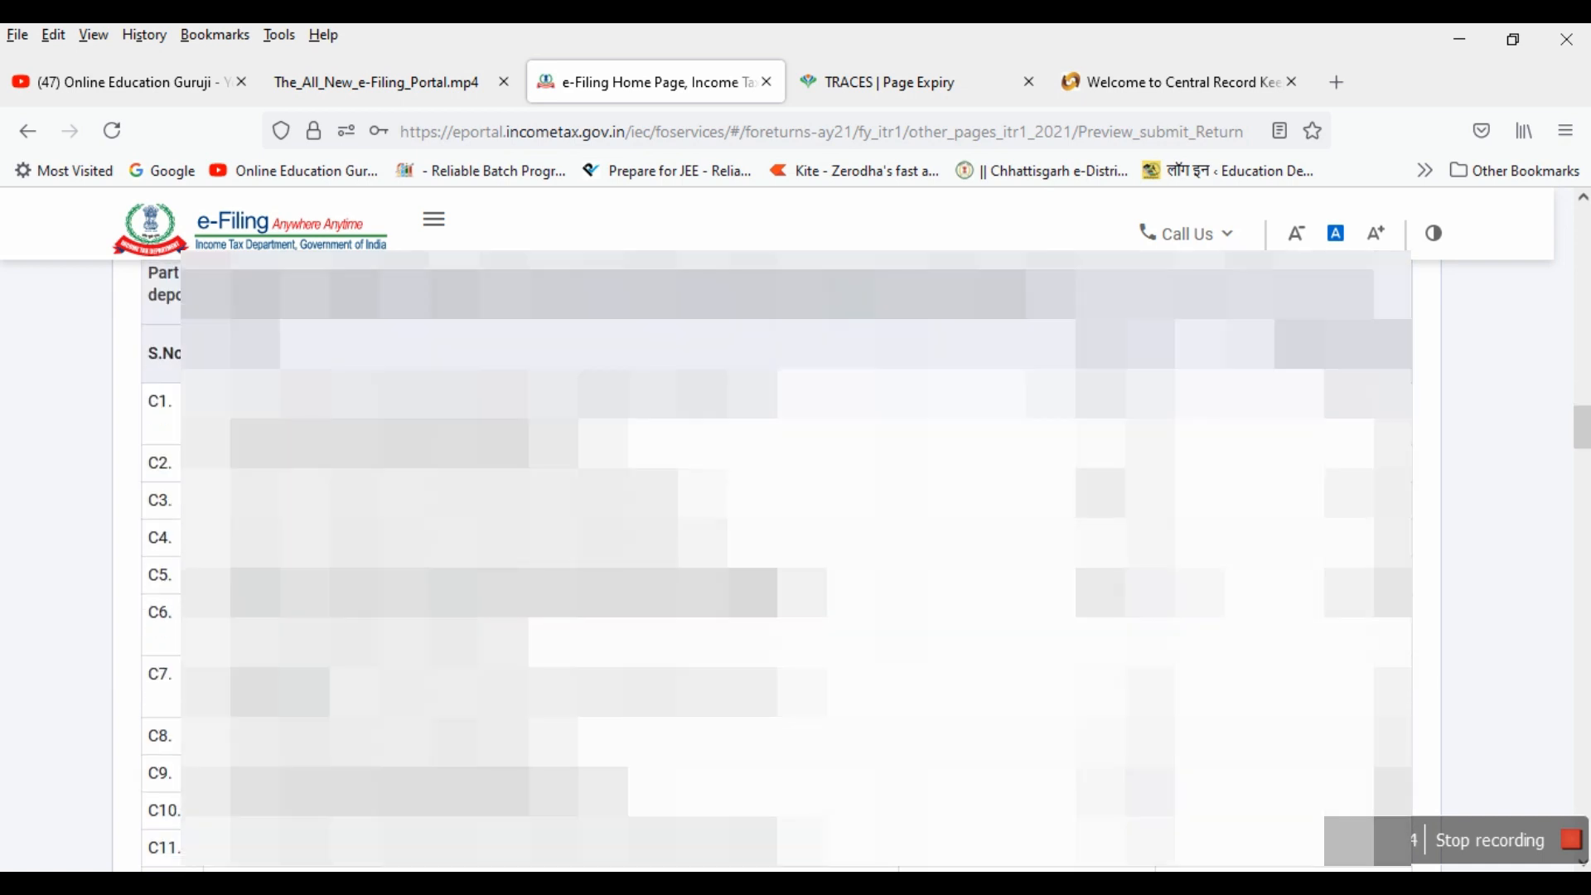
scroll(777, 530, down, 5)
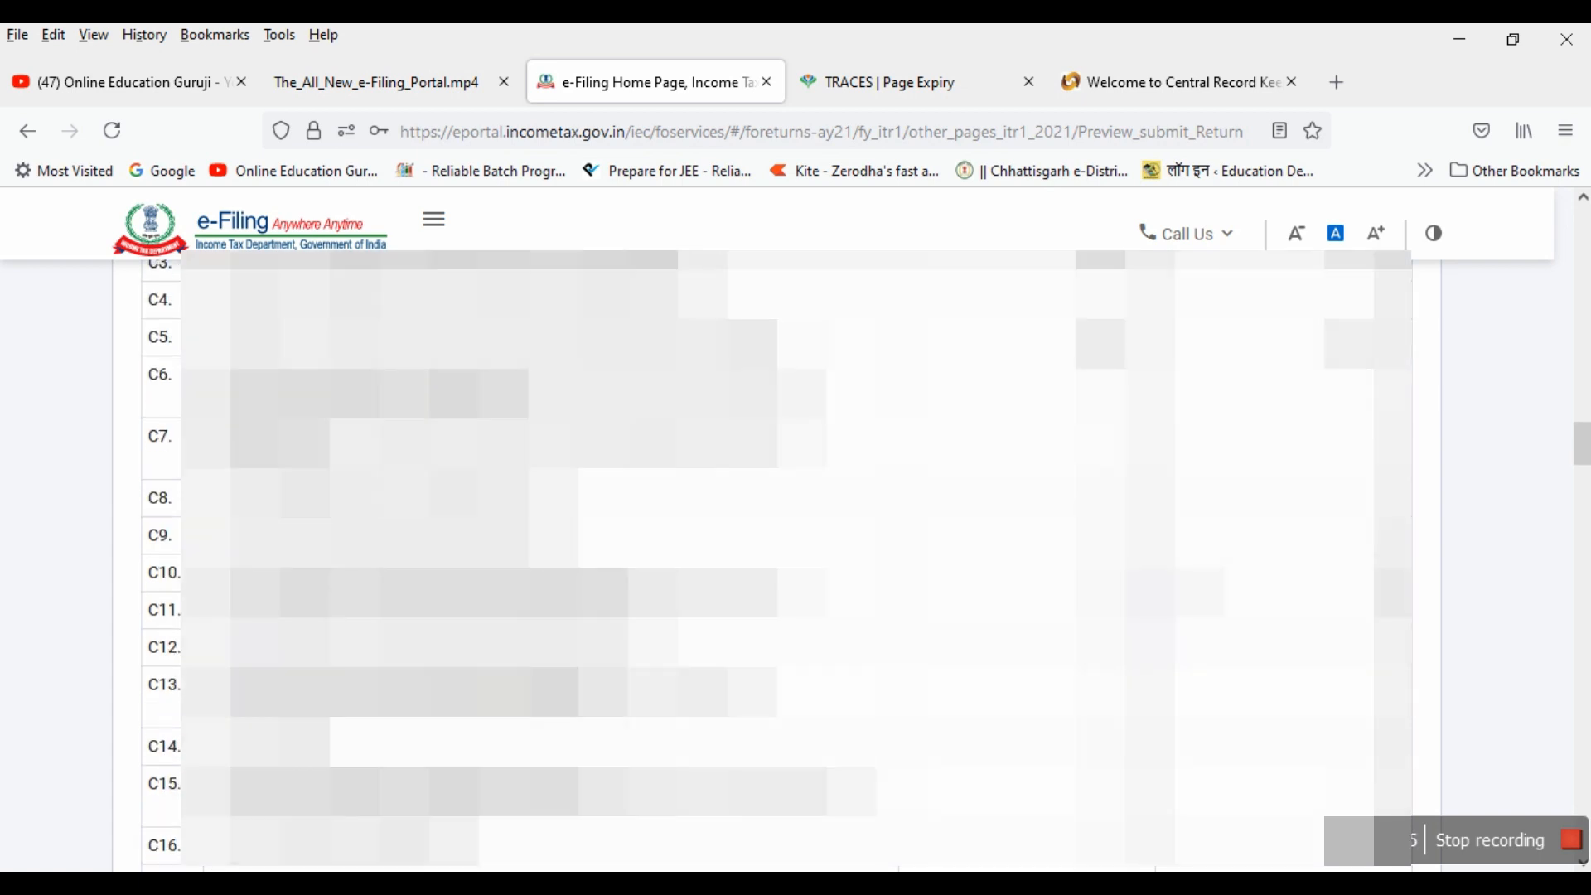
scroll(777, 531, down, 2)
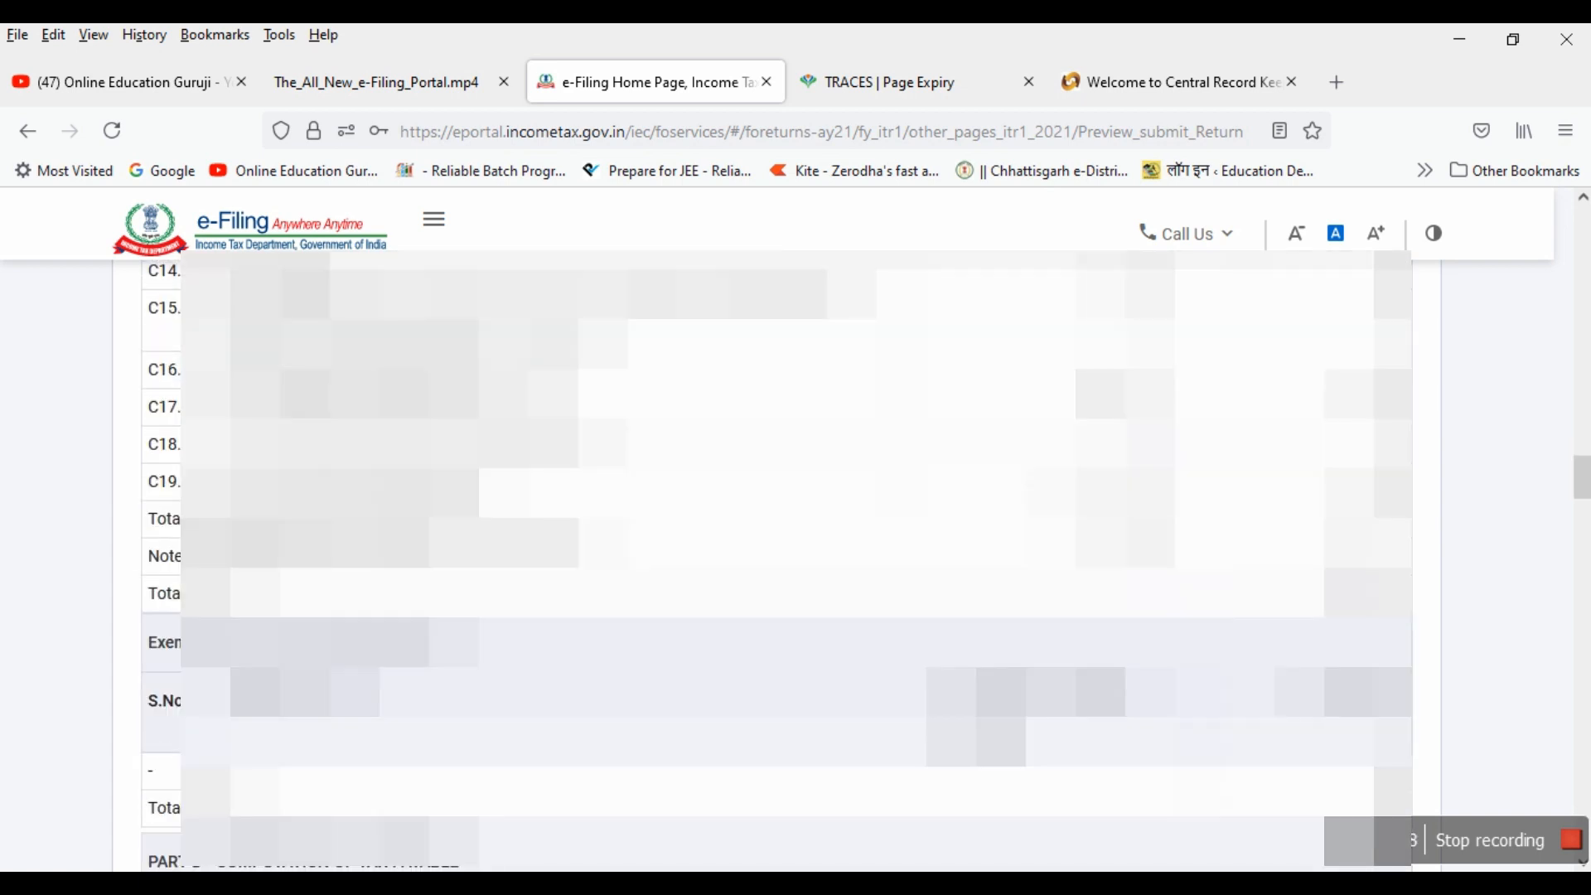
scroll(777, 530, down, 2)
scroll(777, 531, down, 8)
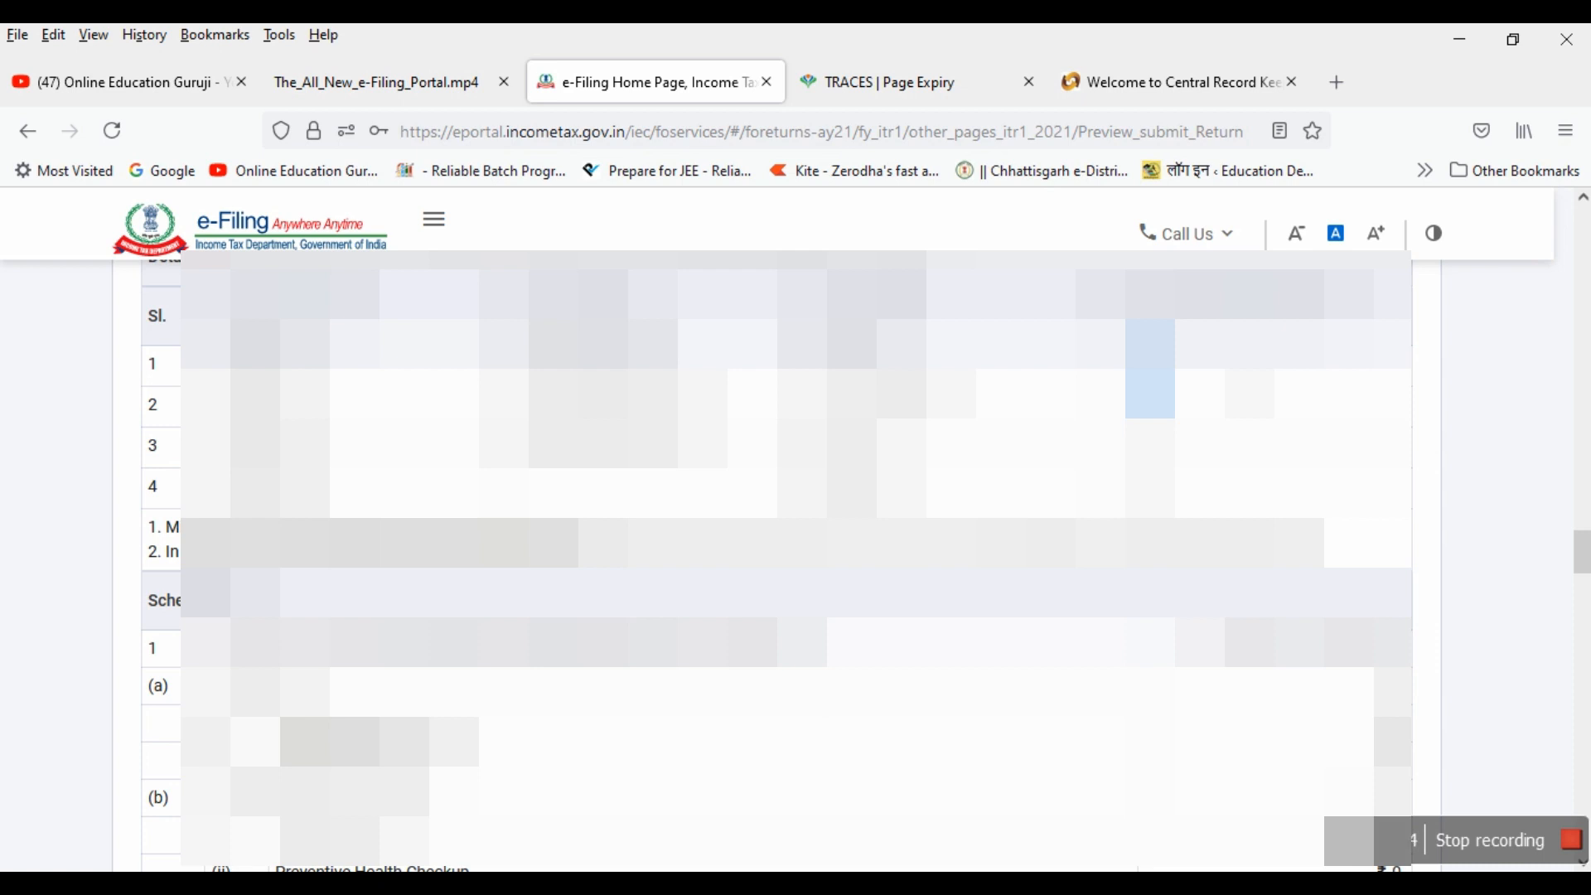
scroll(795, 564, down, 5)
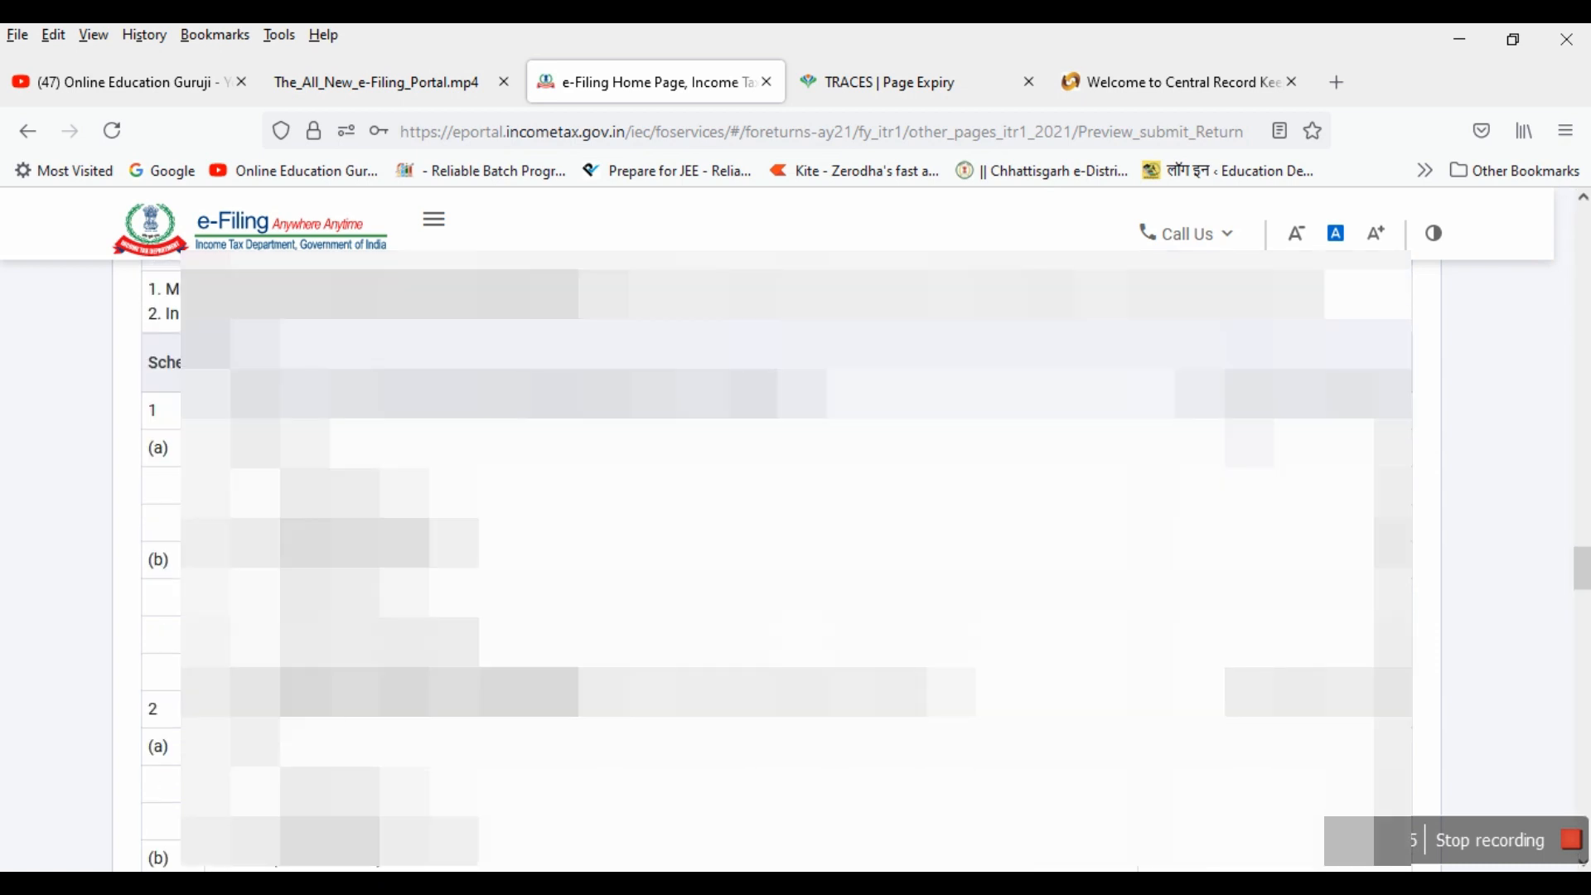
scroll(796, 563, down, 10)
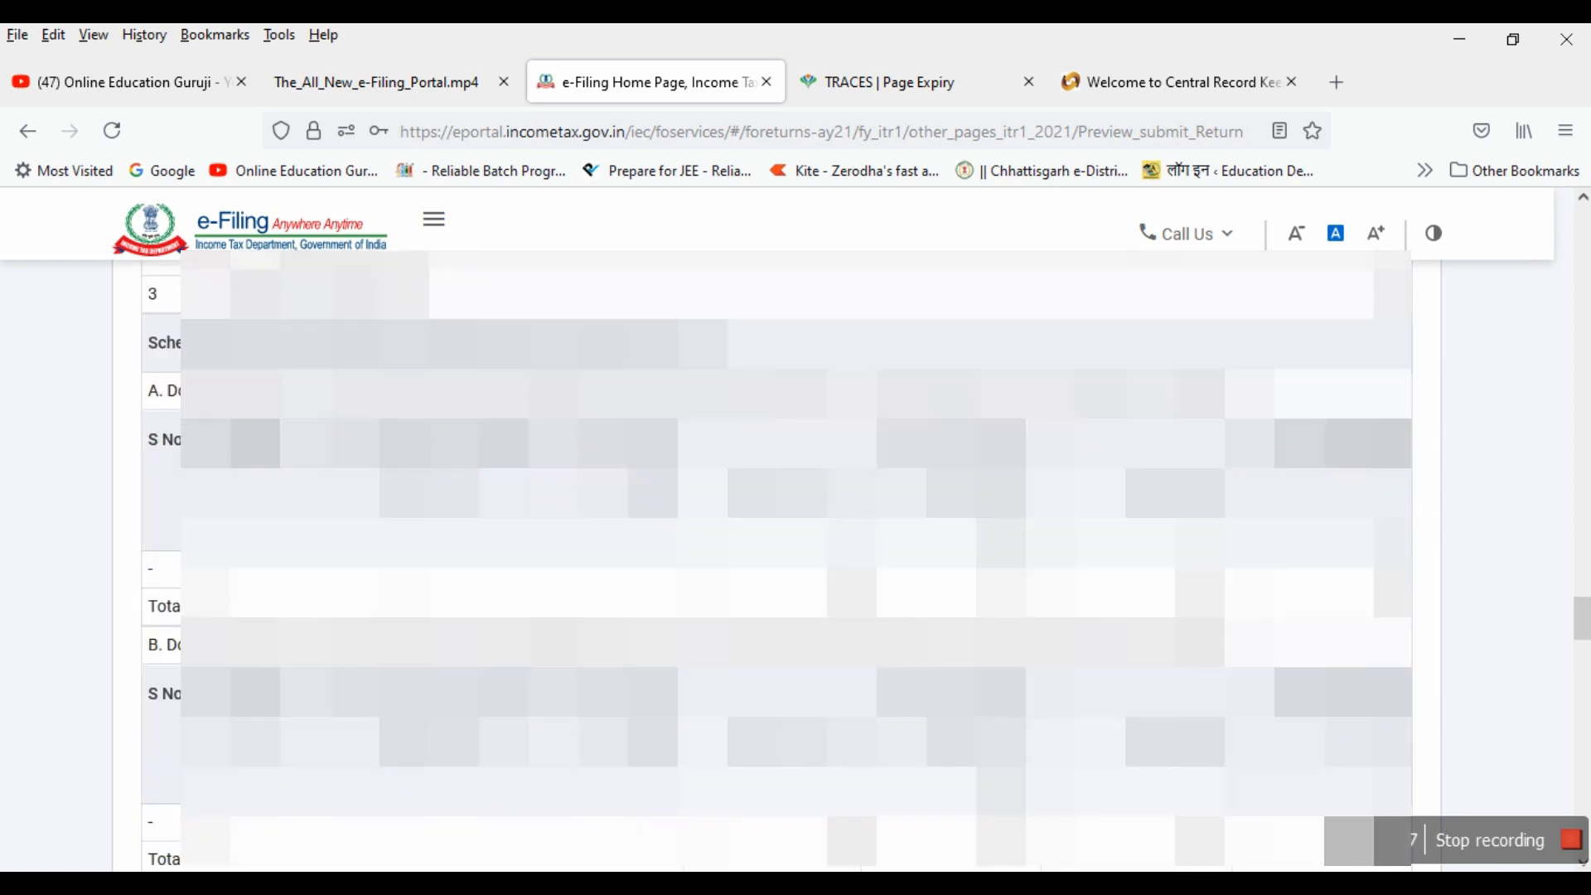
scroll(795, 564, down, 15)
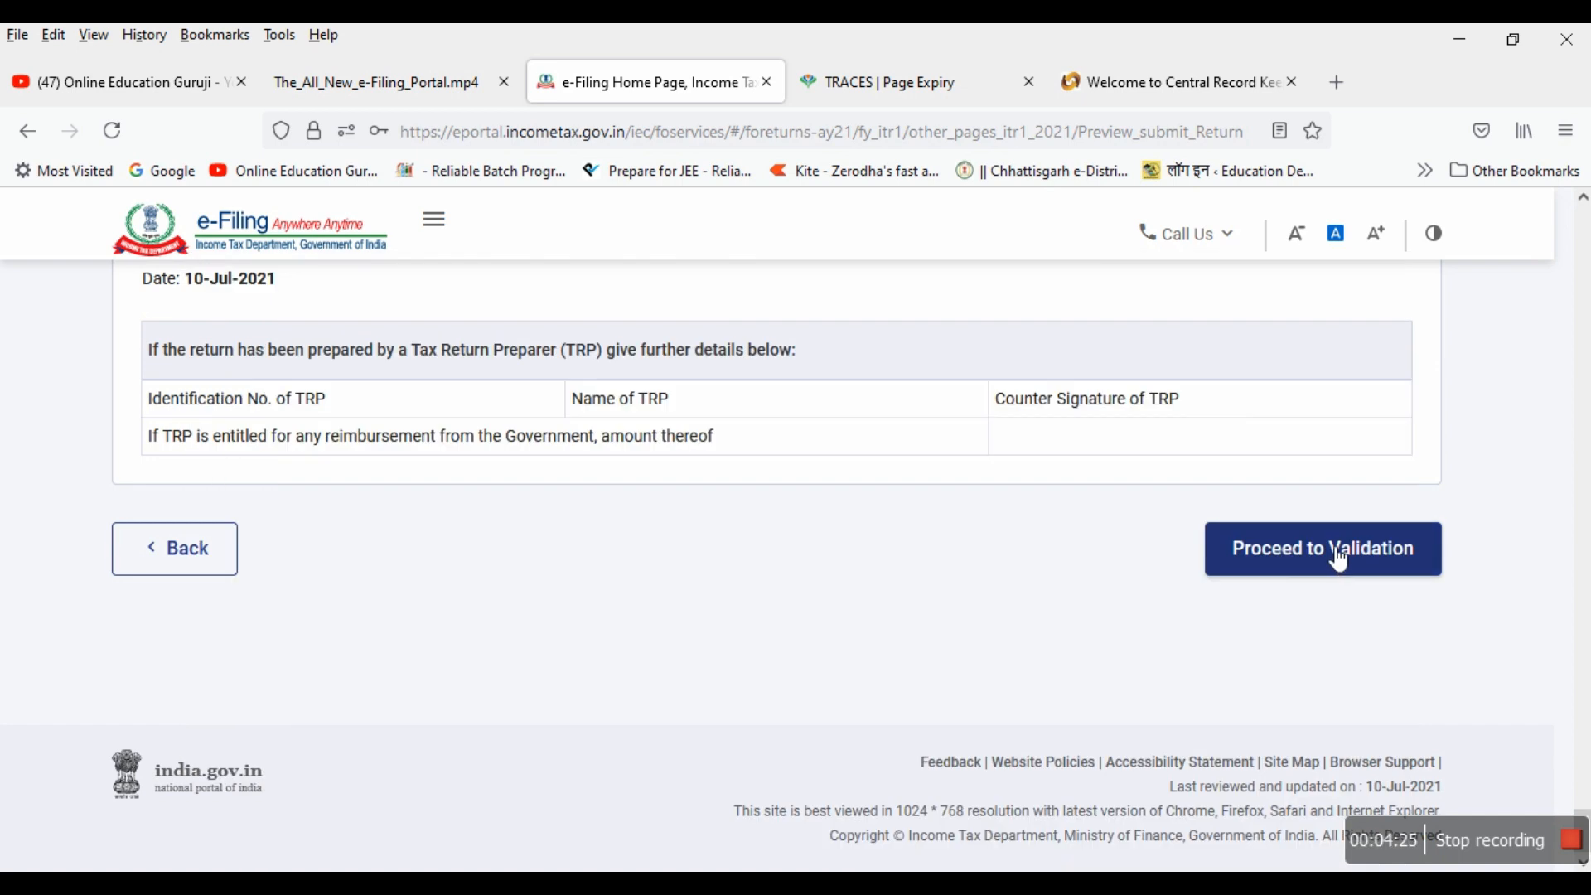
click(1338, 557)
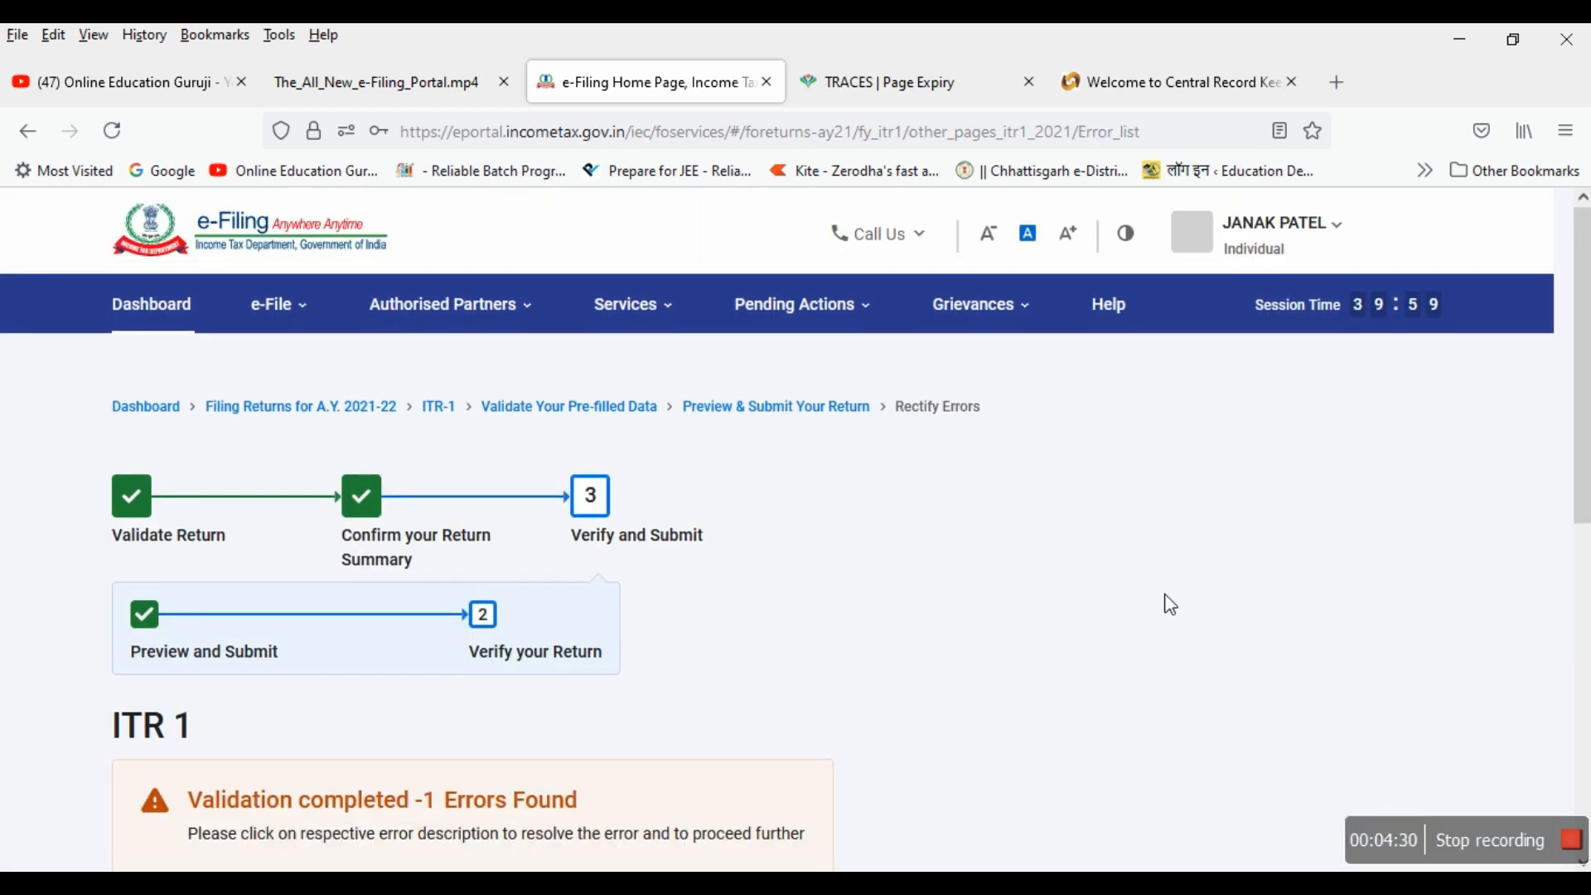
Step: Open the income entry behind the "Please enter amount." validation error and examine its quarterly dividend income breakup
scroll(1170, 604, down, 5)
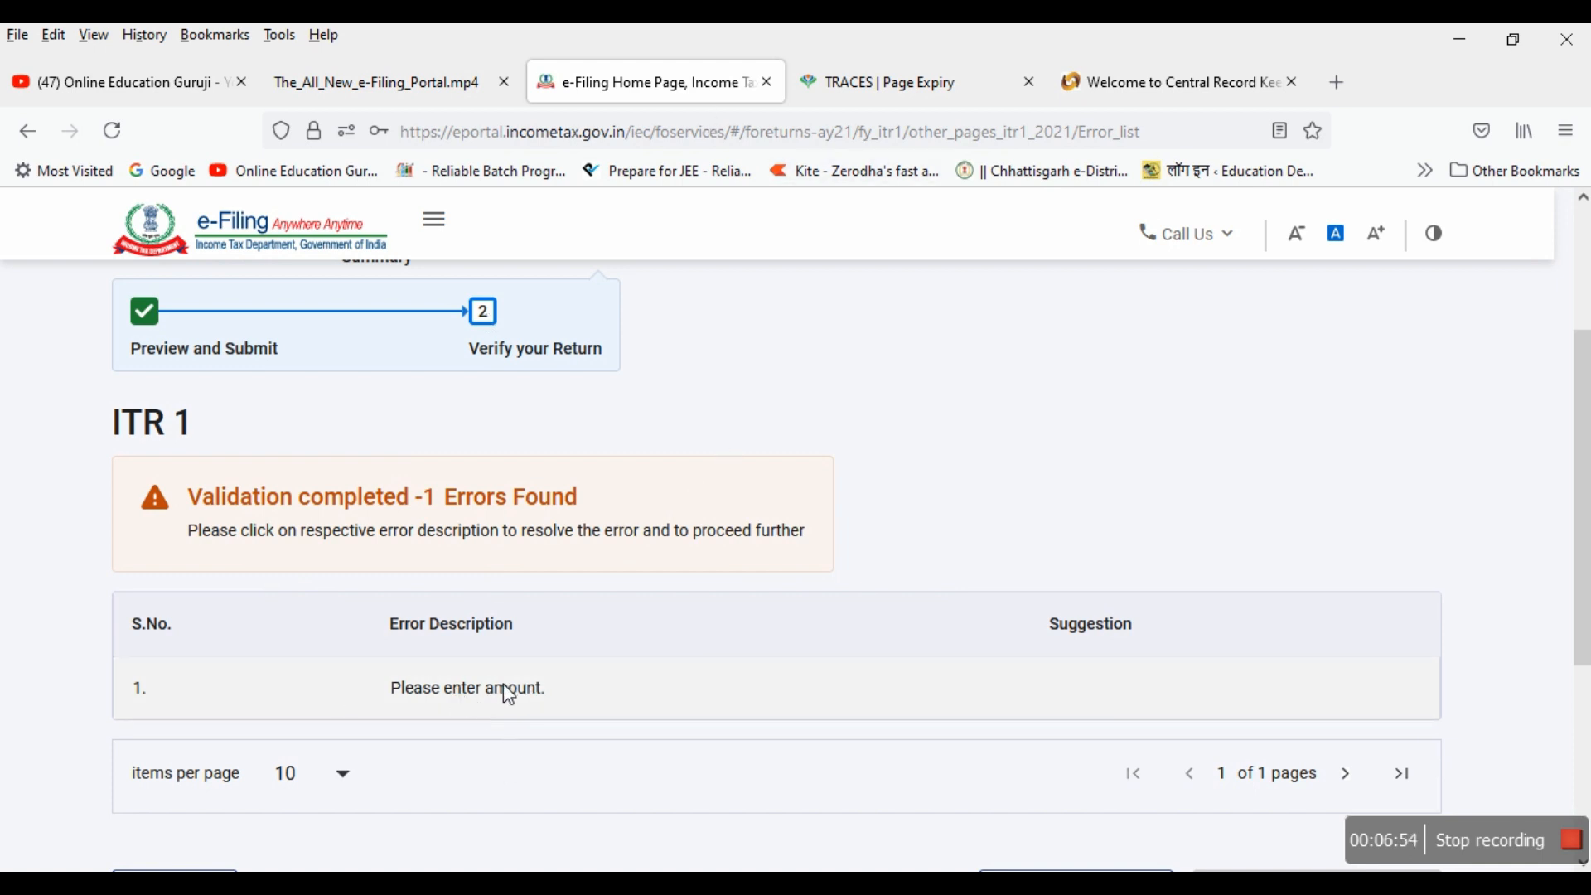
scroll(514, 688, down, 3)
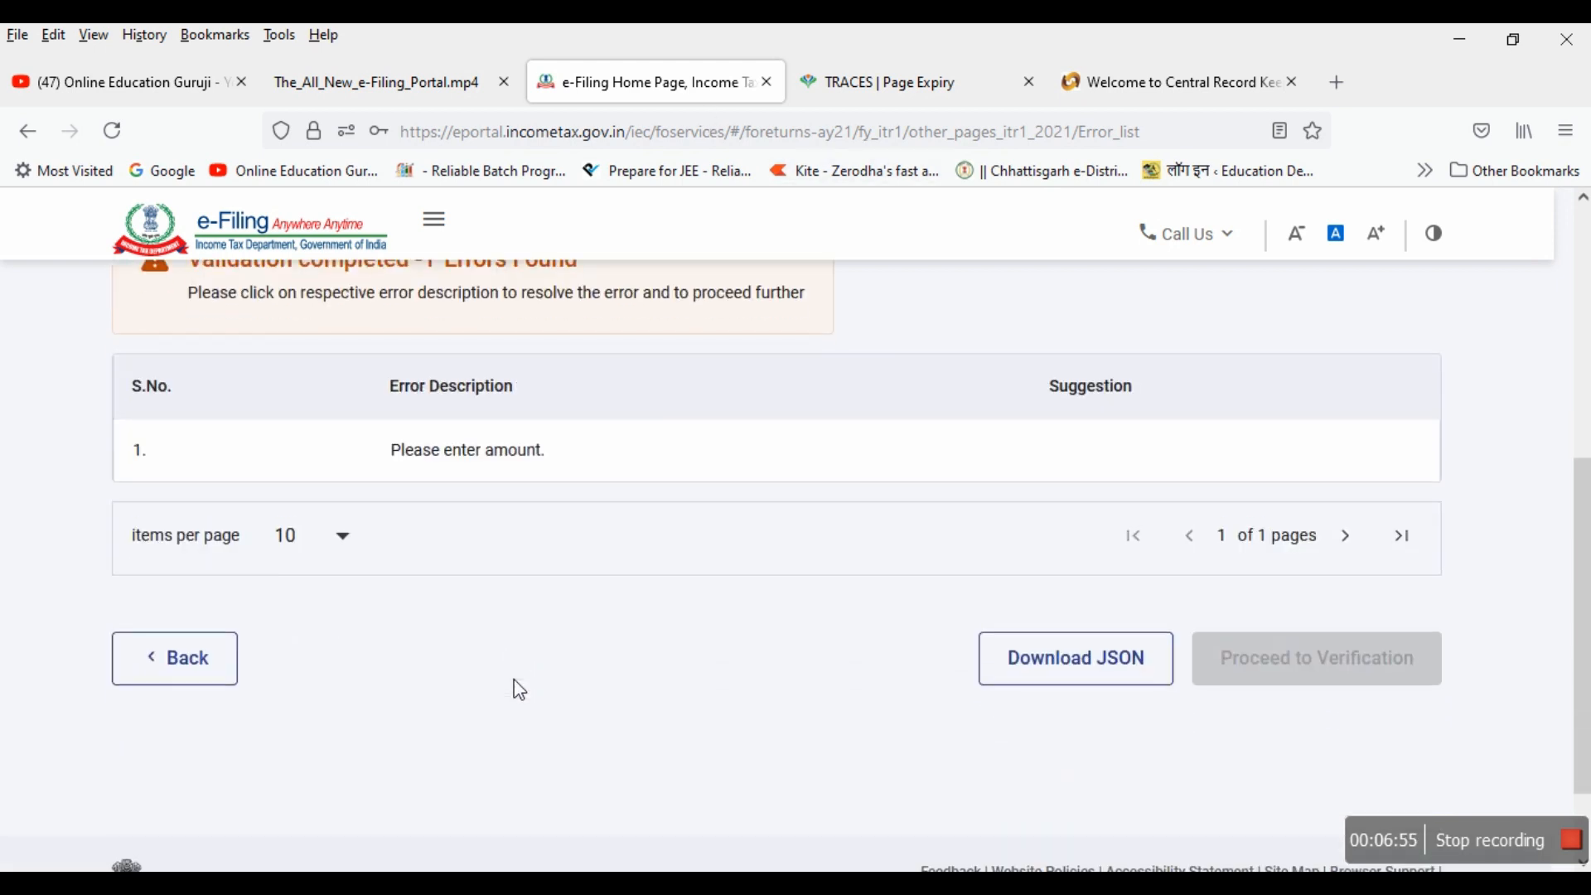
click(473, 451)
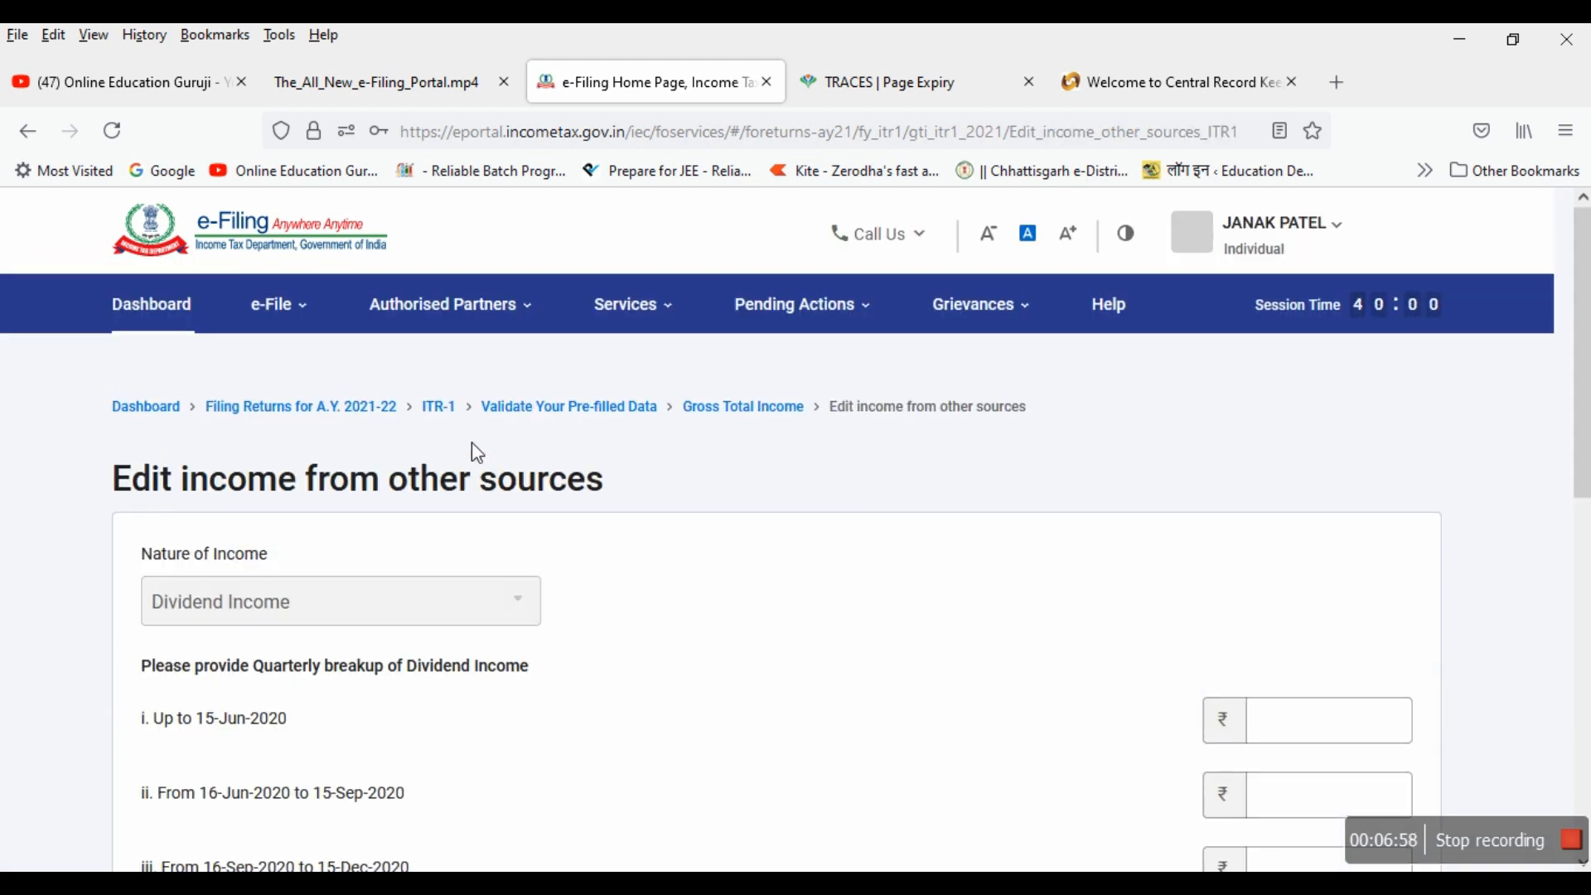
scroll(750, 593, down, 2)
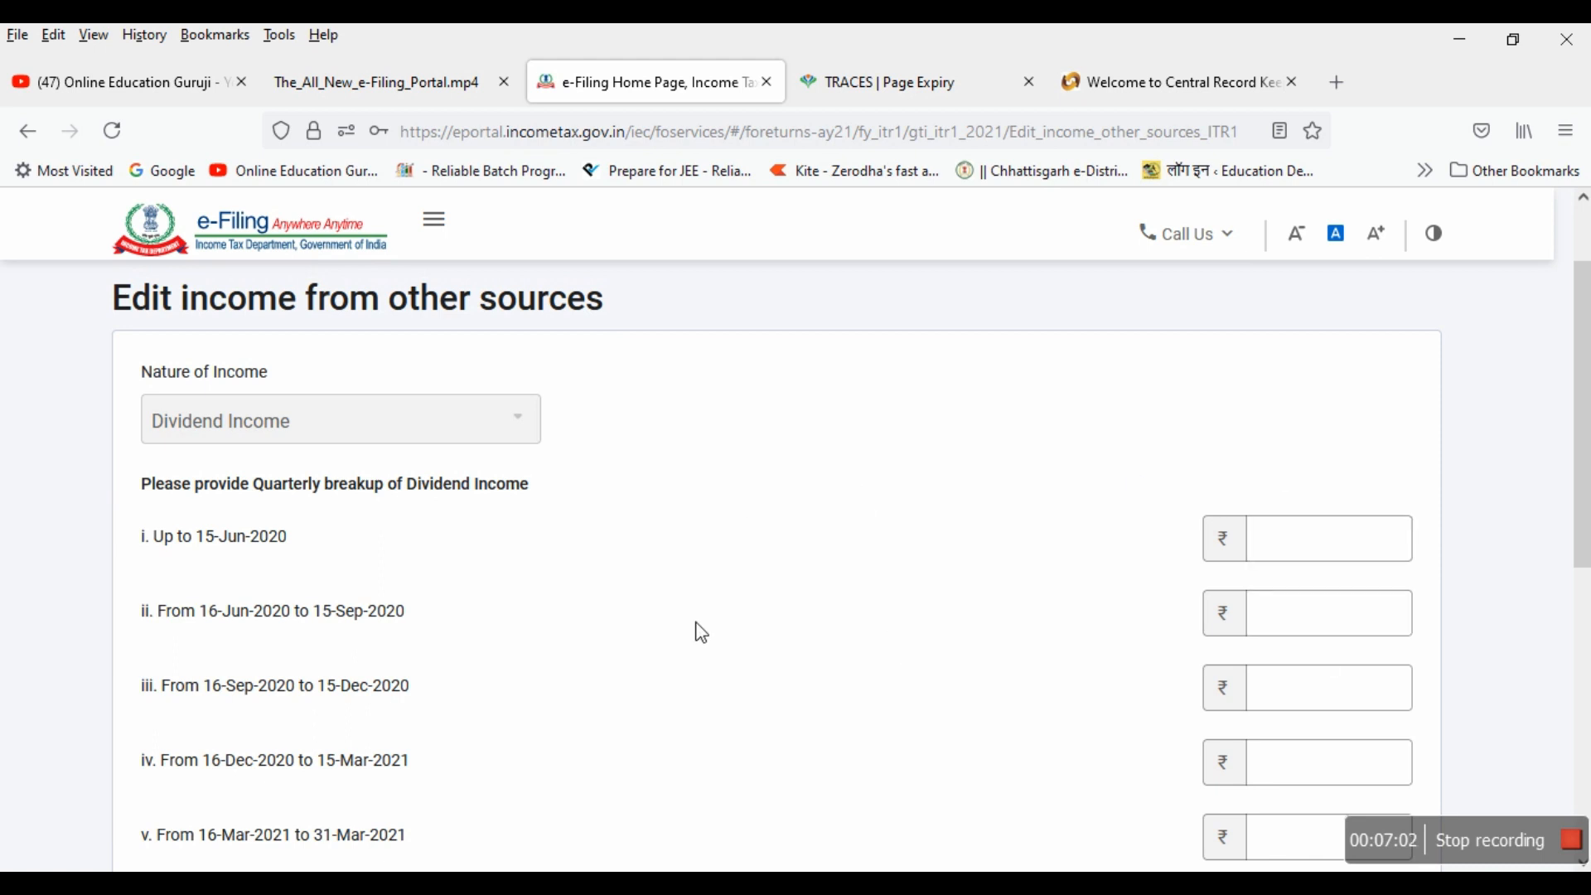
scroll(712, 622, down, 3)
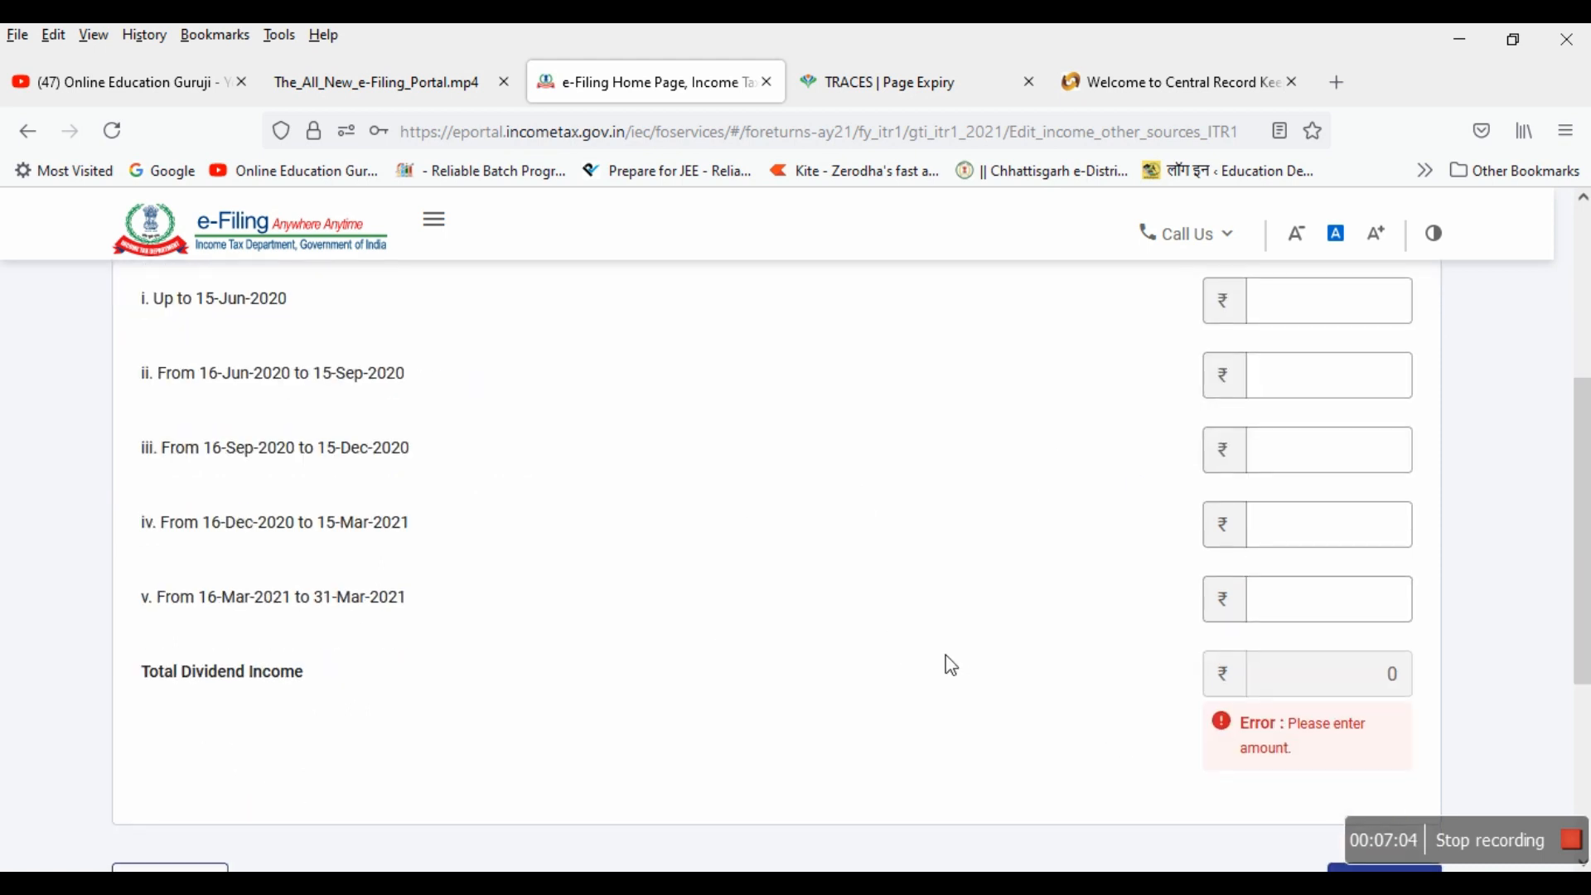
Step: Check the quarterly dividend income fields and cancel the edit without entering any amount
scroll(951, 663, down, 3)
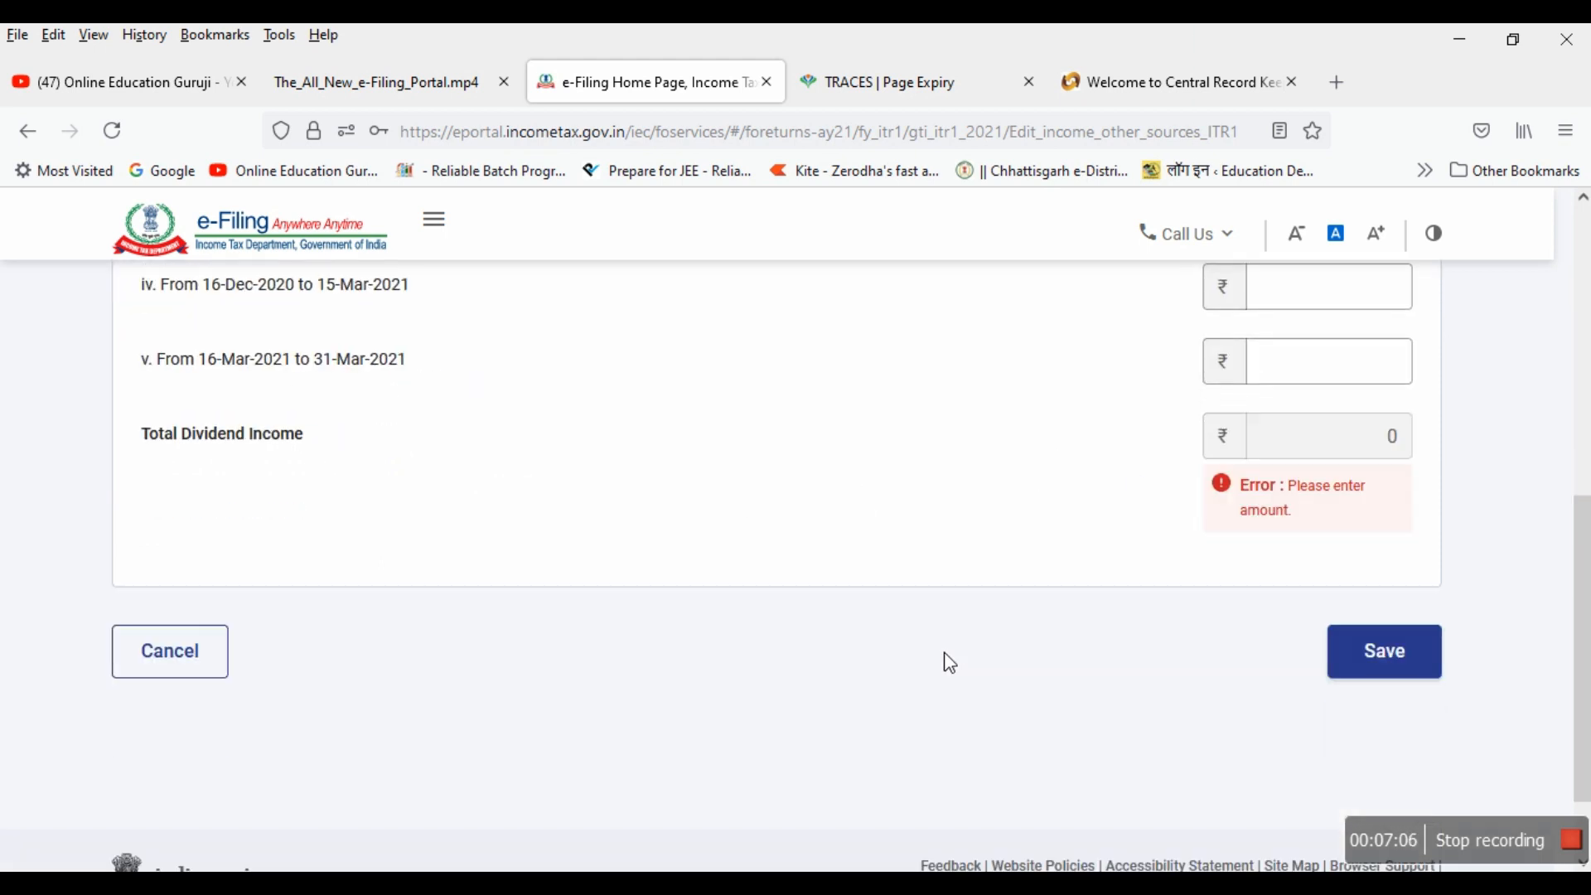
scroll(951, 663, up, 6)
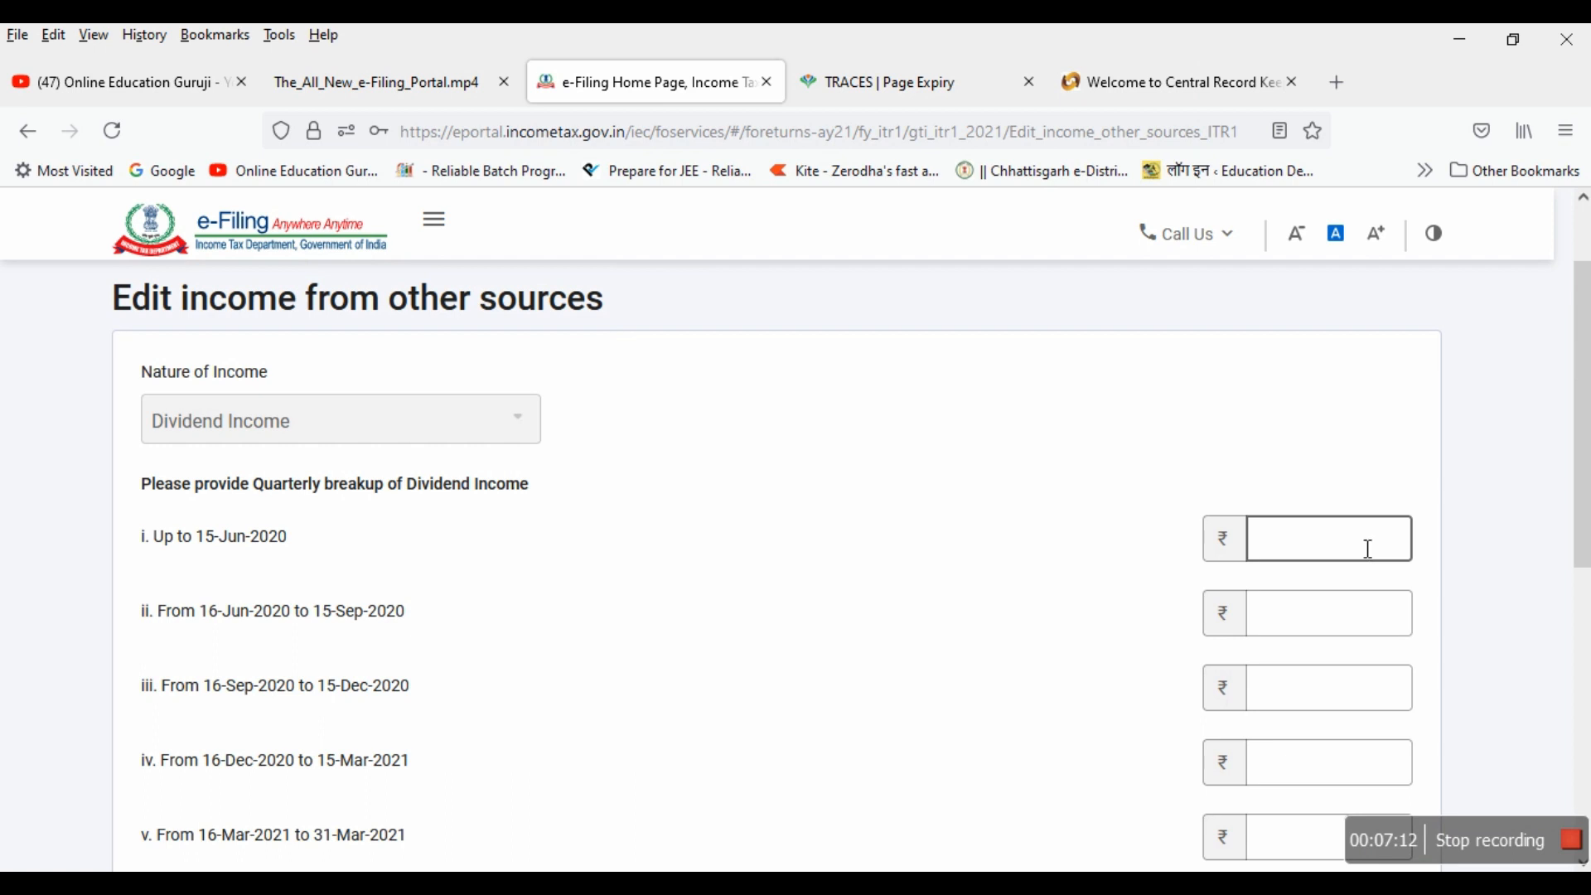
scroll(1367, 554, down, 7)
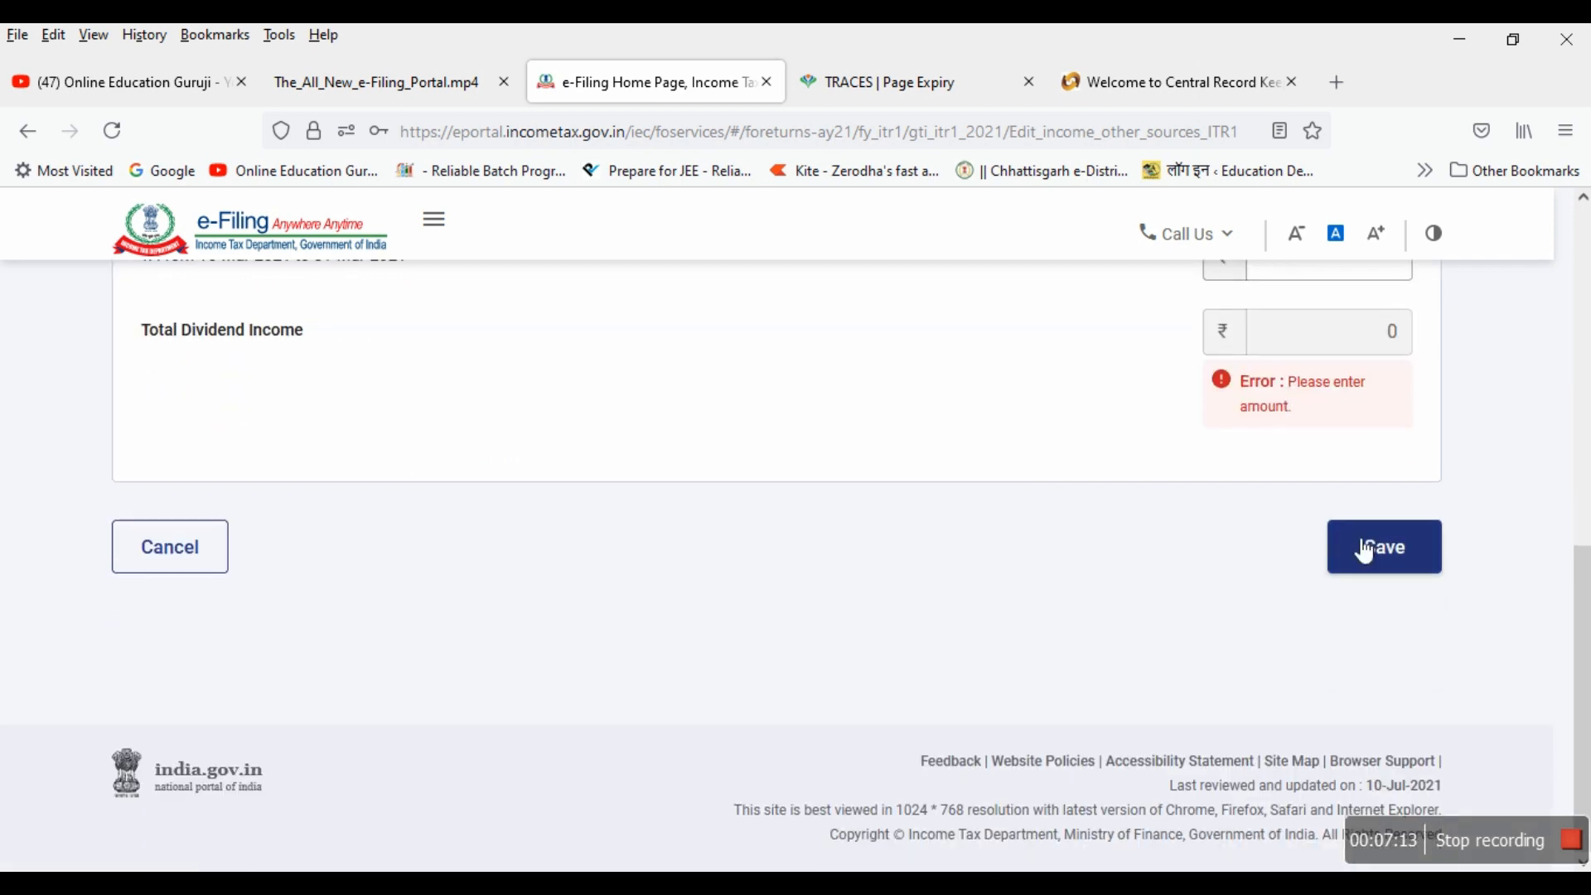
click(177, 553)
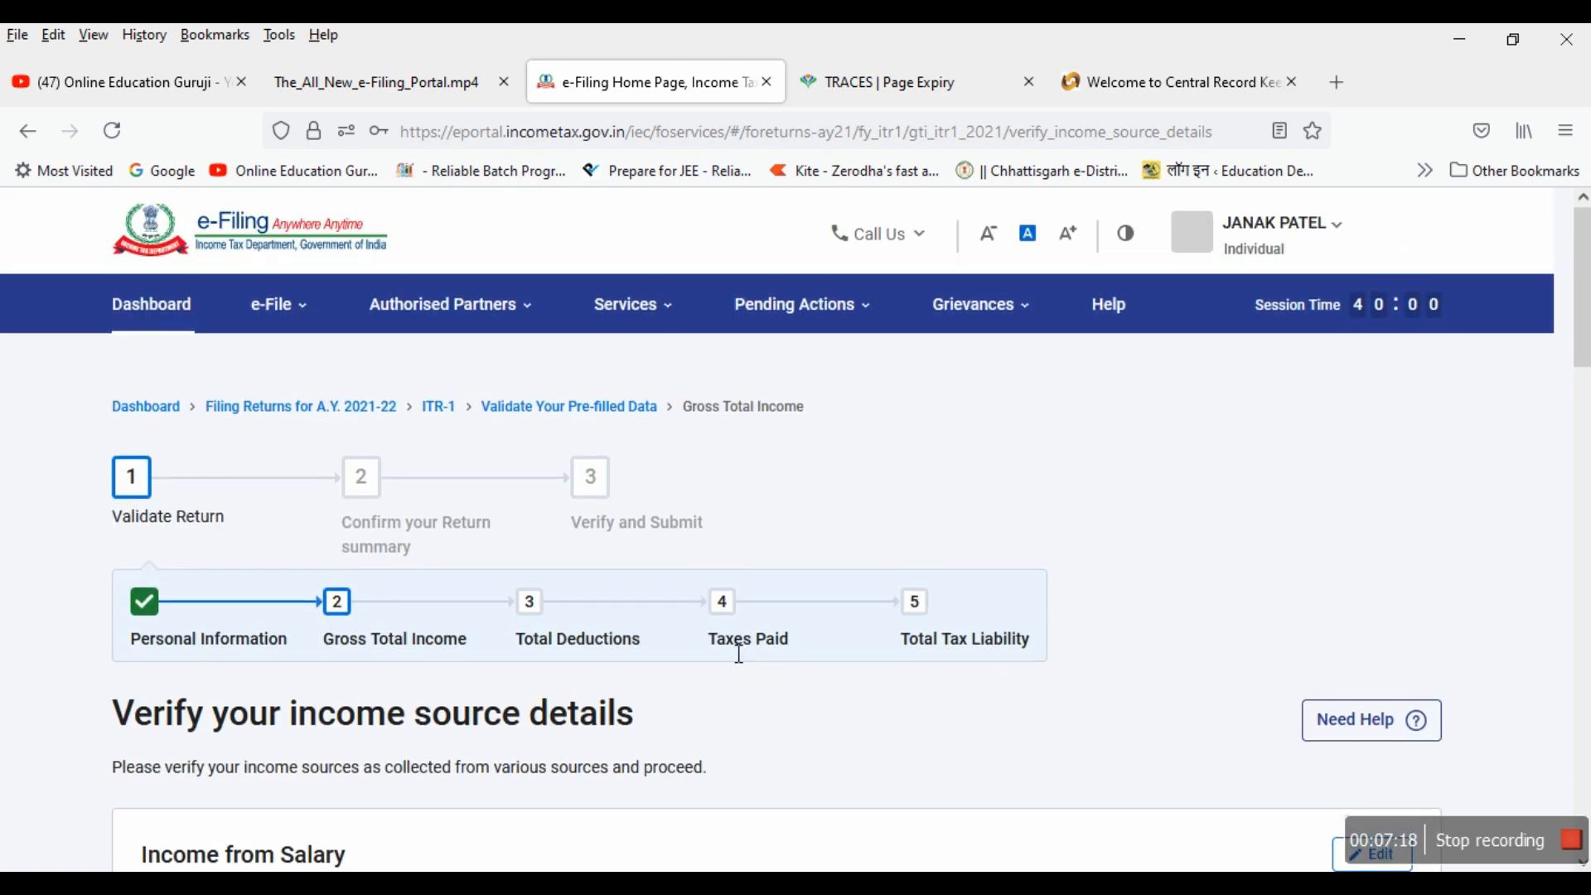
Step: Delete the Dividend Income entry from the income from other sources and confirm the deletion
scroll(730, 654, down, 5)
scroll(729, 654, down, 6)
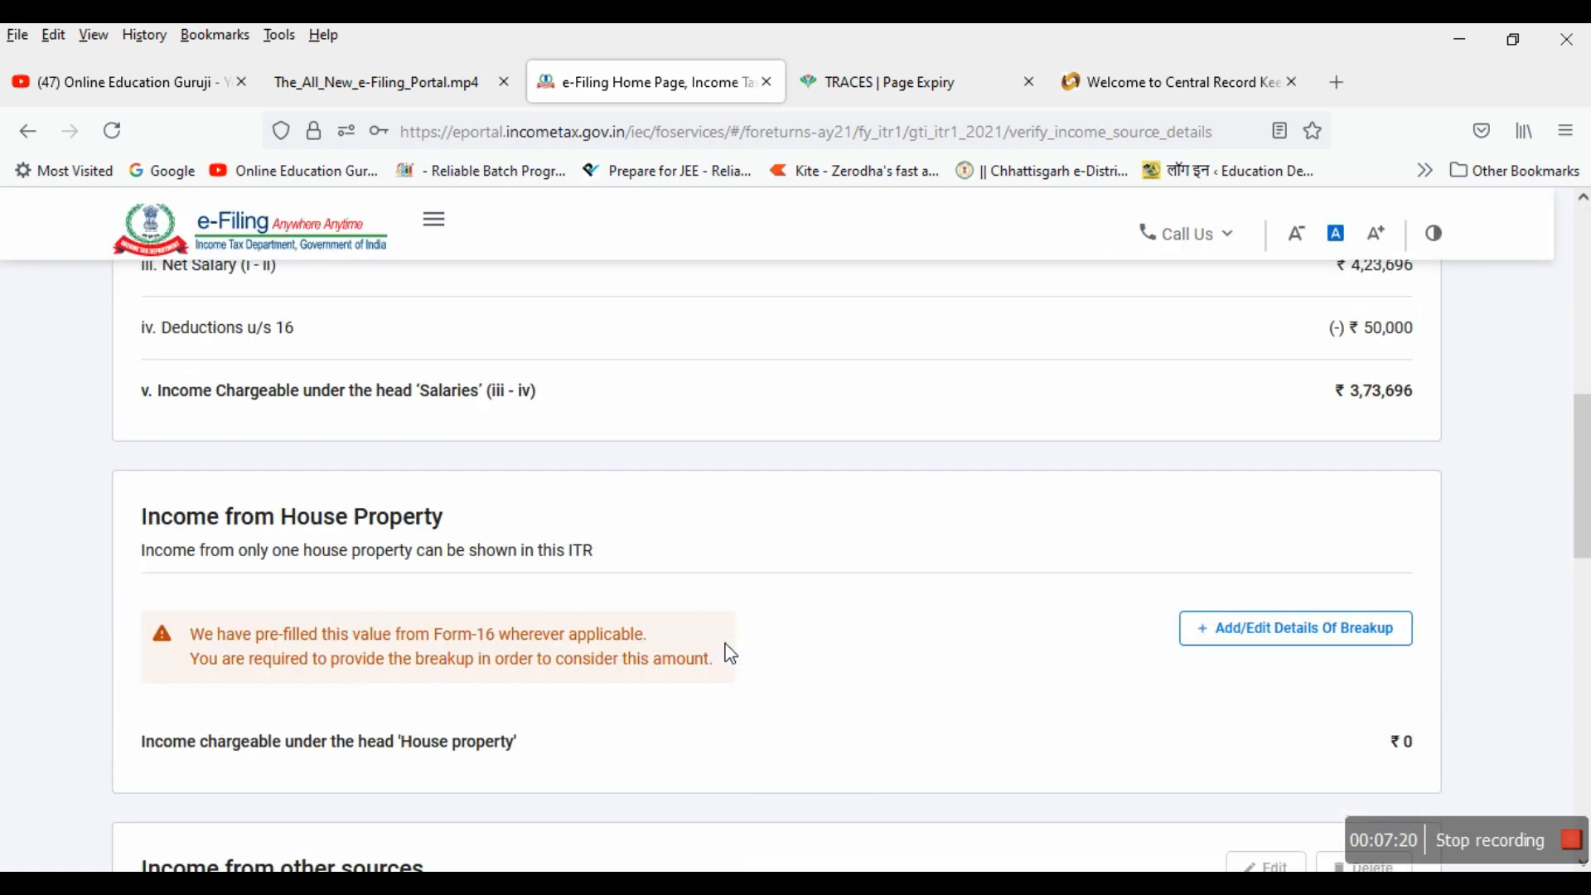
scroll(730, 654, down, 2)
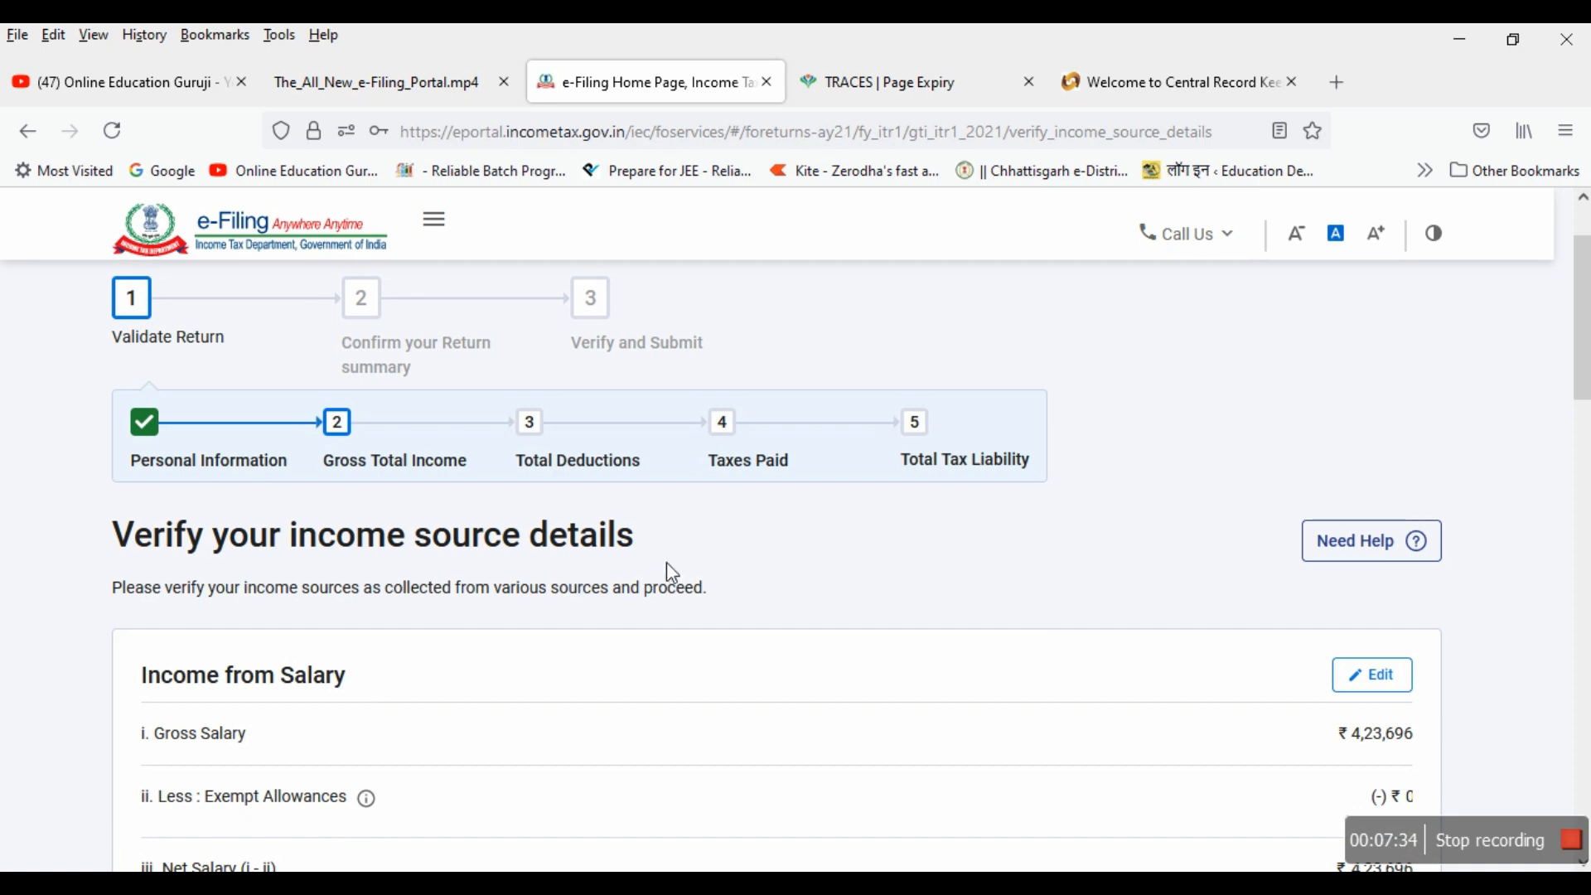
scroll(668, 568, down, 8)
scroll(670, 570, down, 5)
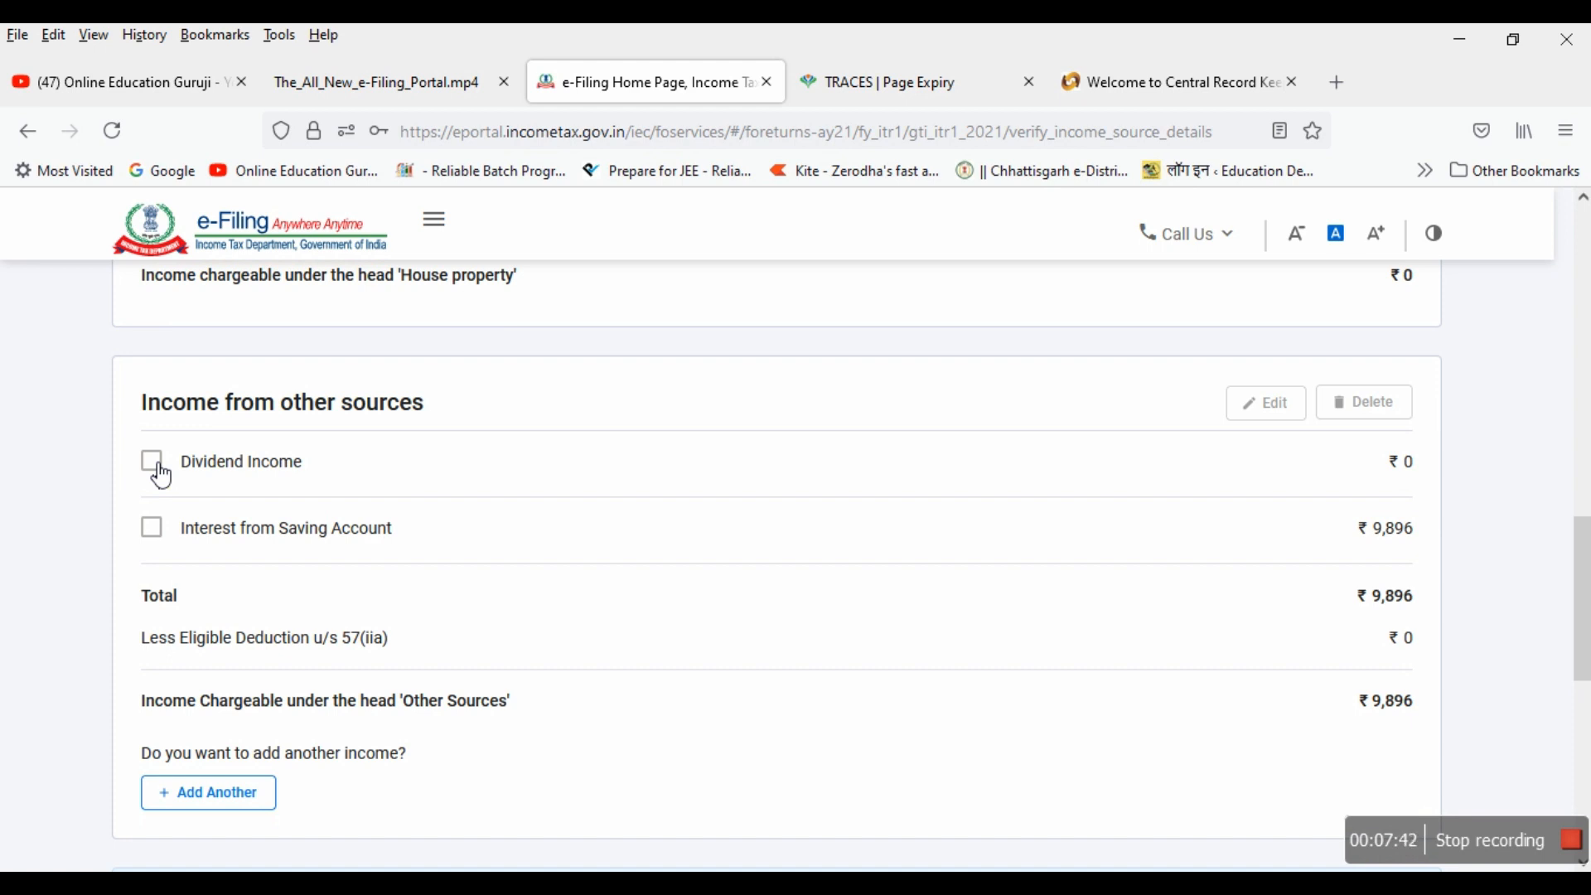
click(152, 462)
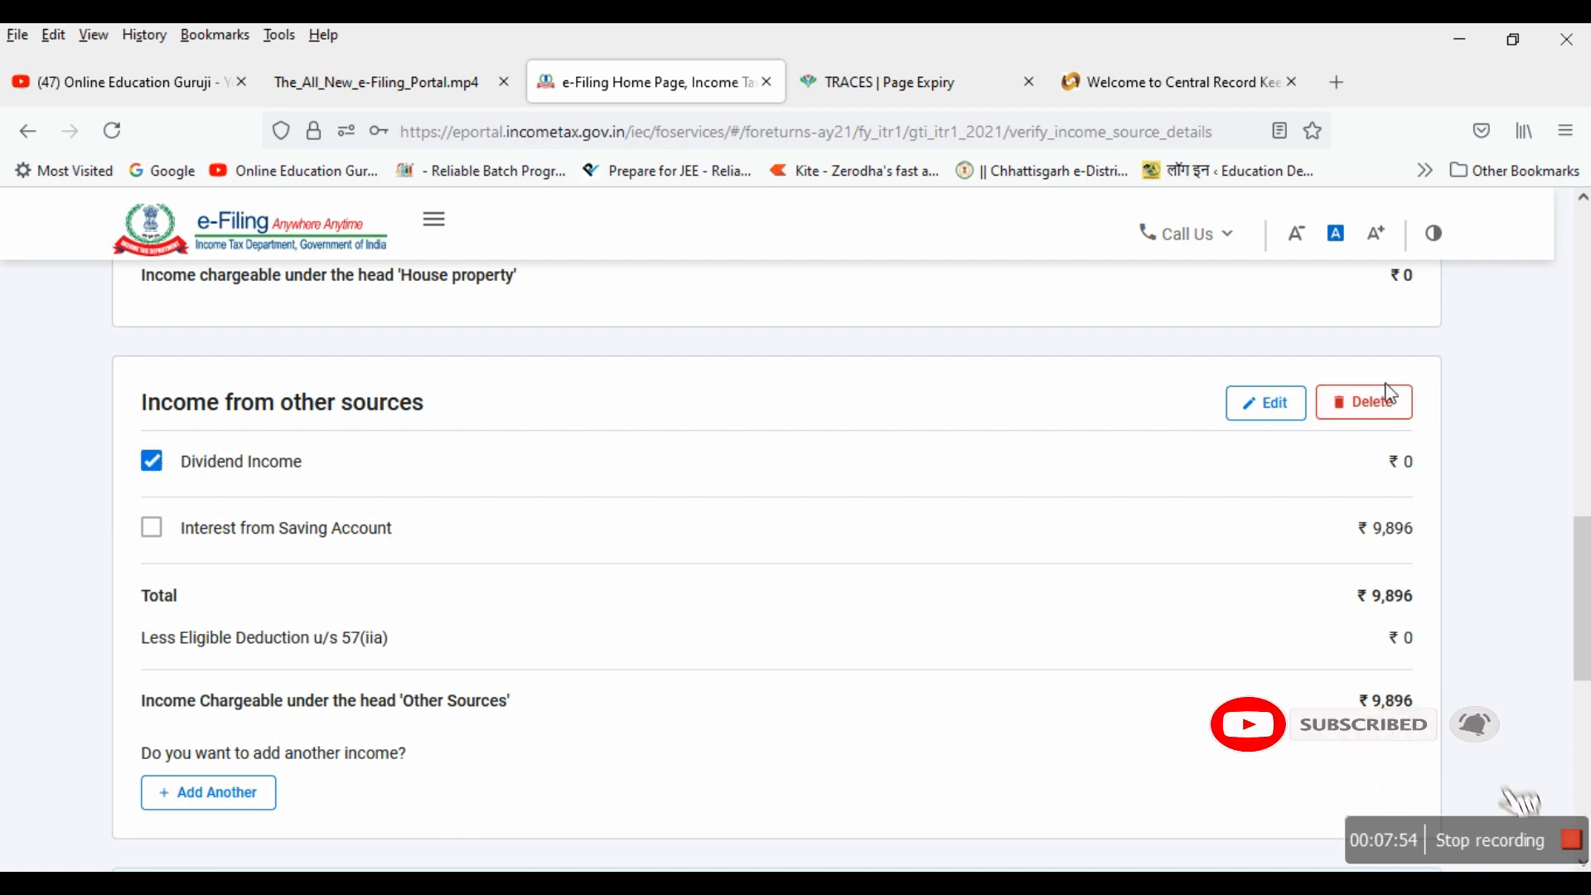
click(159, 462)
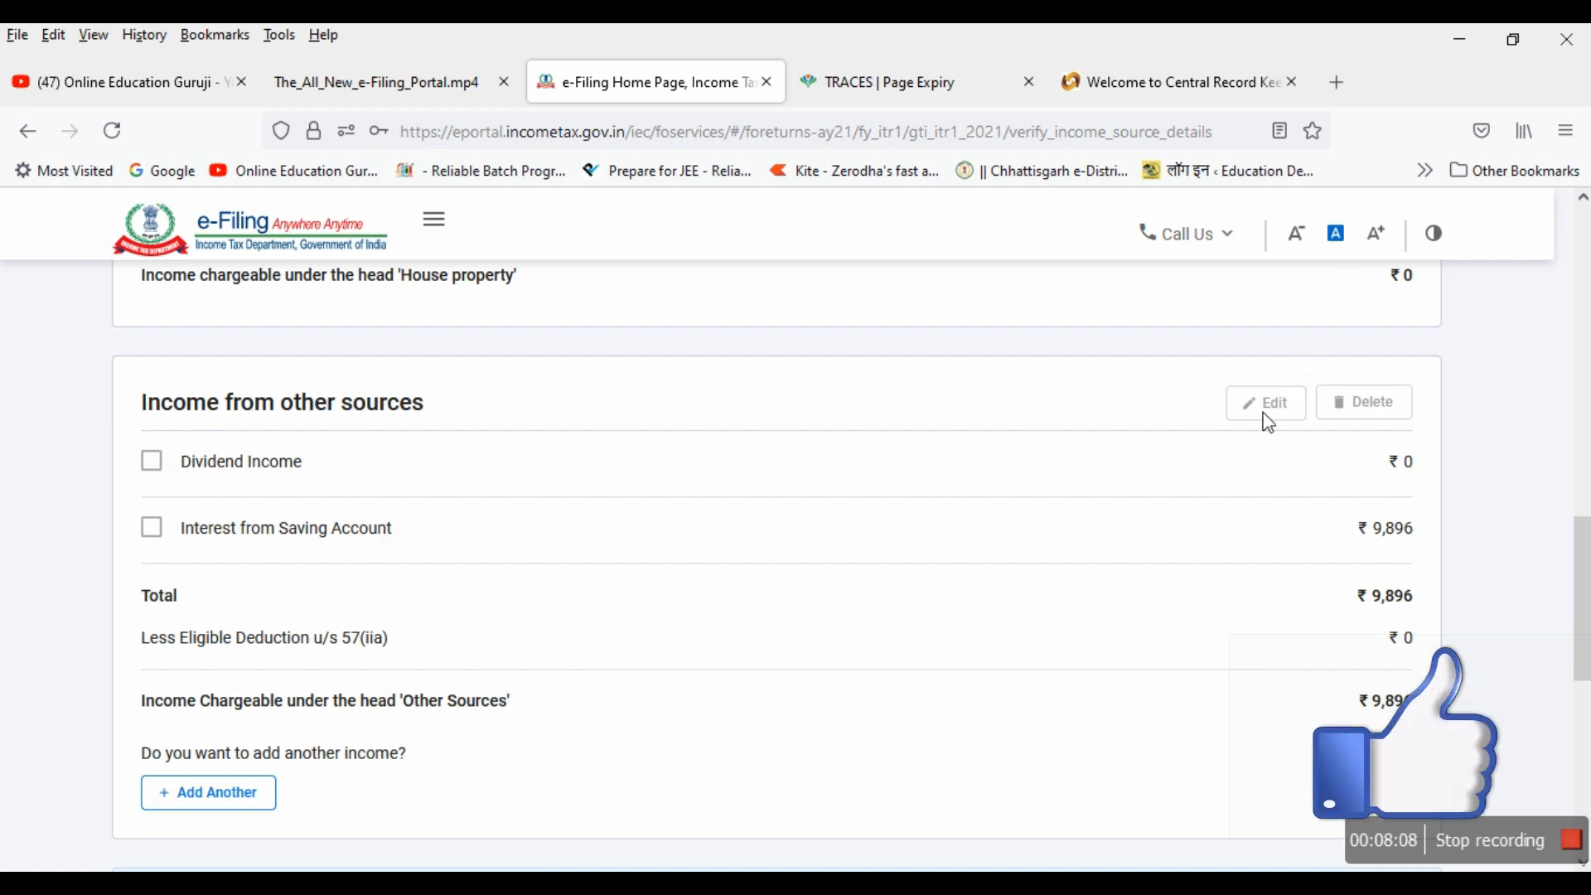
click(161, 470)
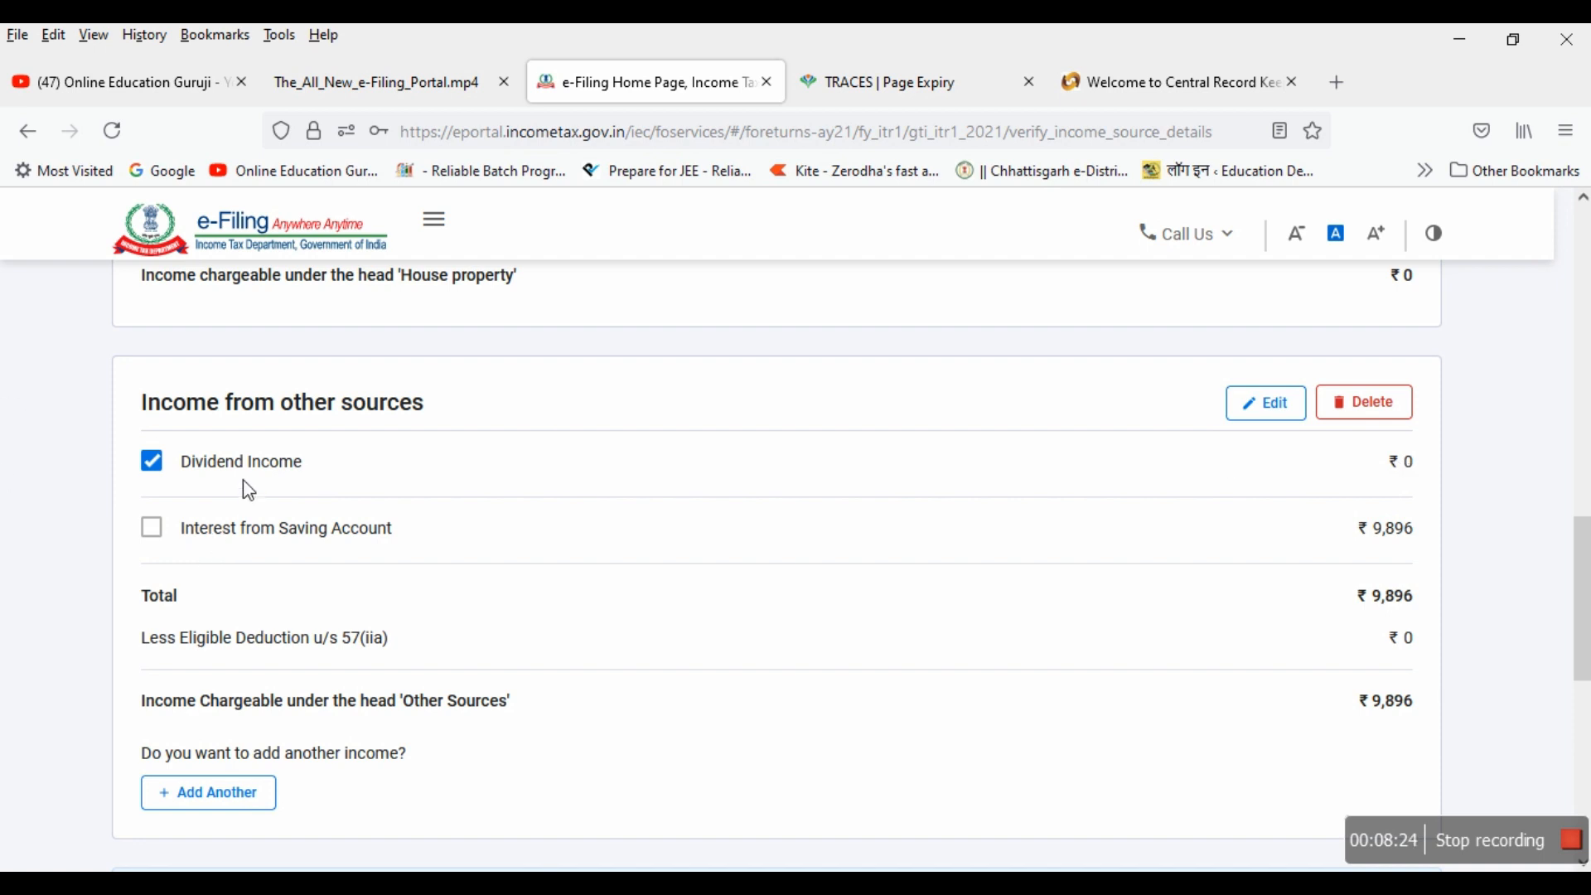
click(1382, 412)
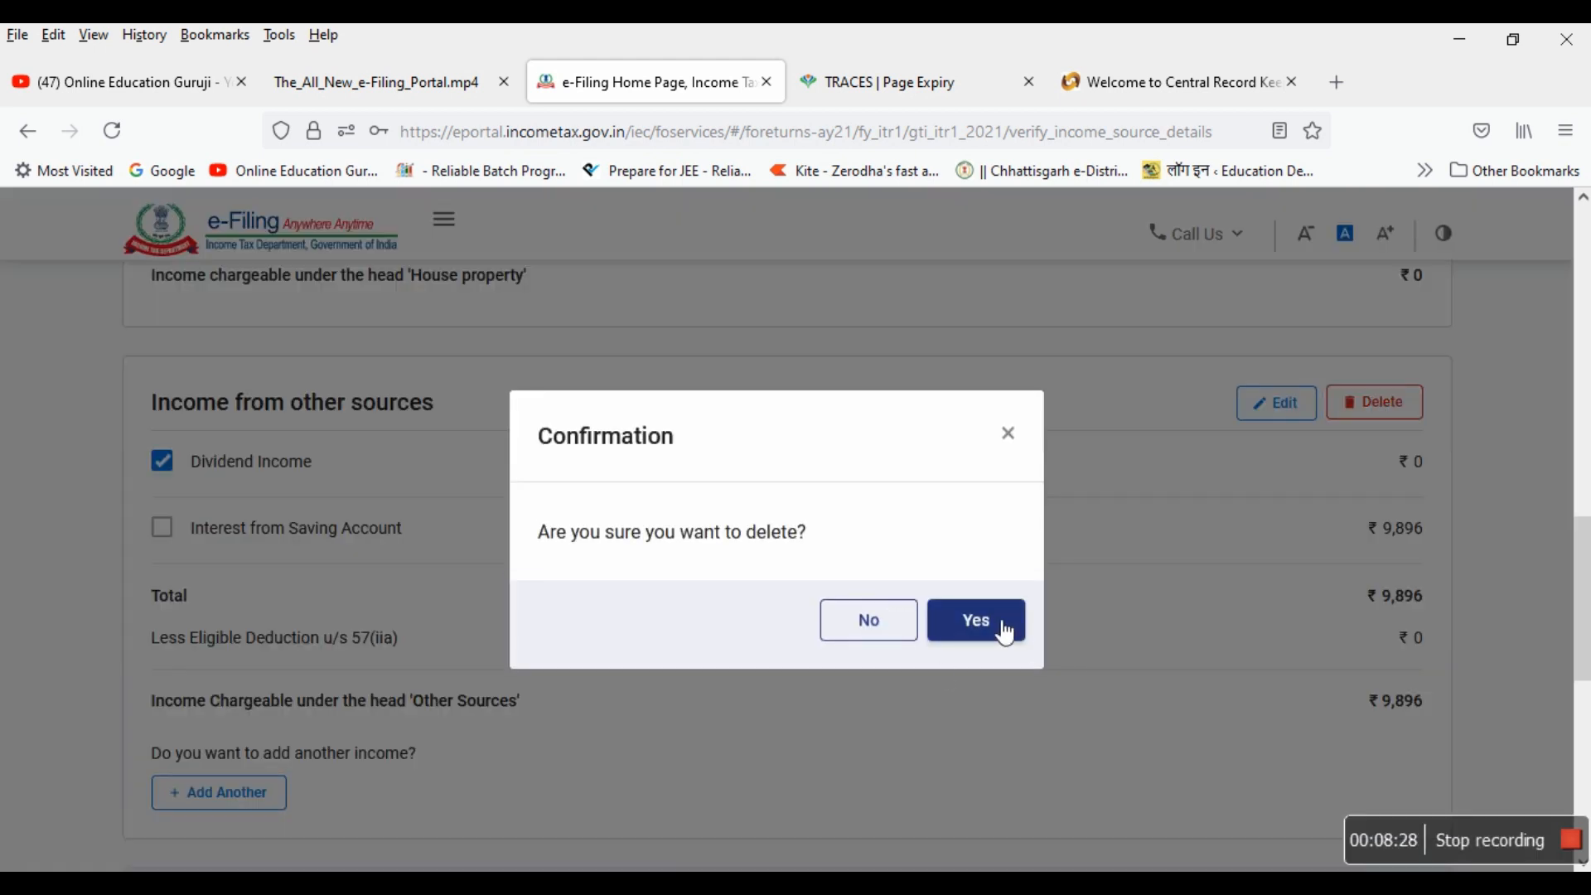
click(1006, 632)
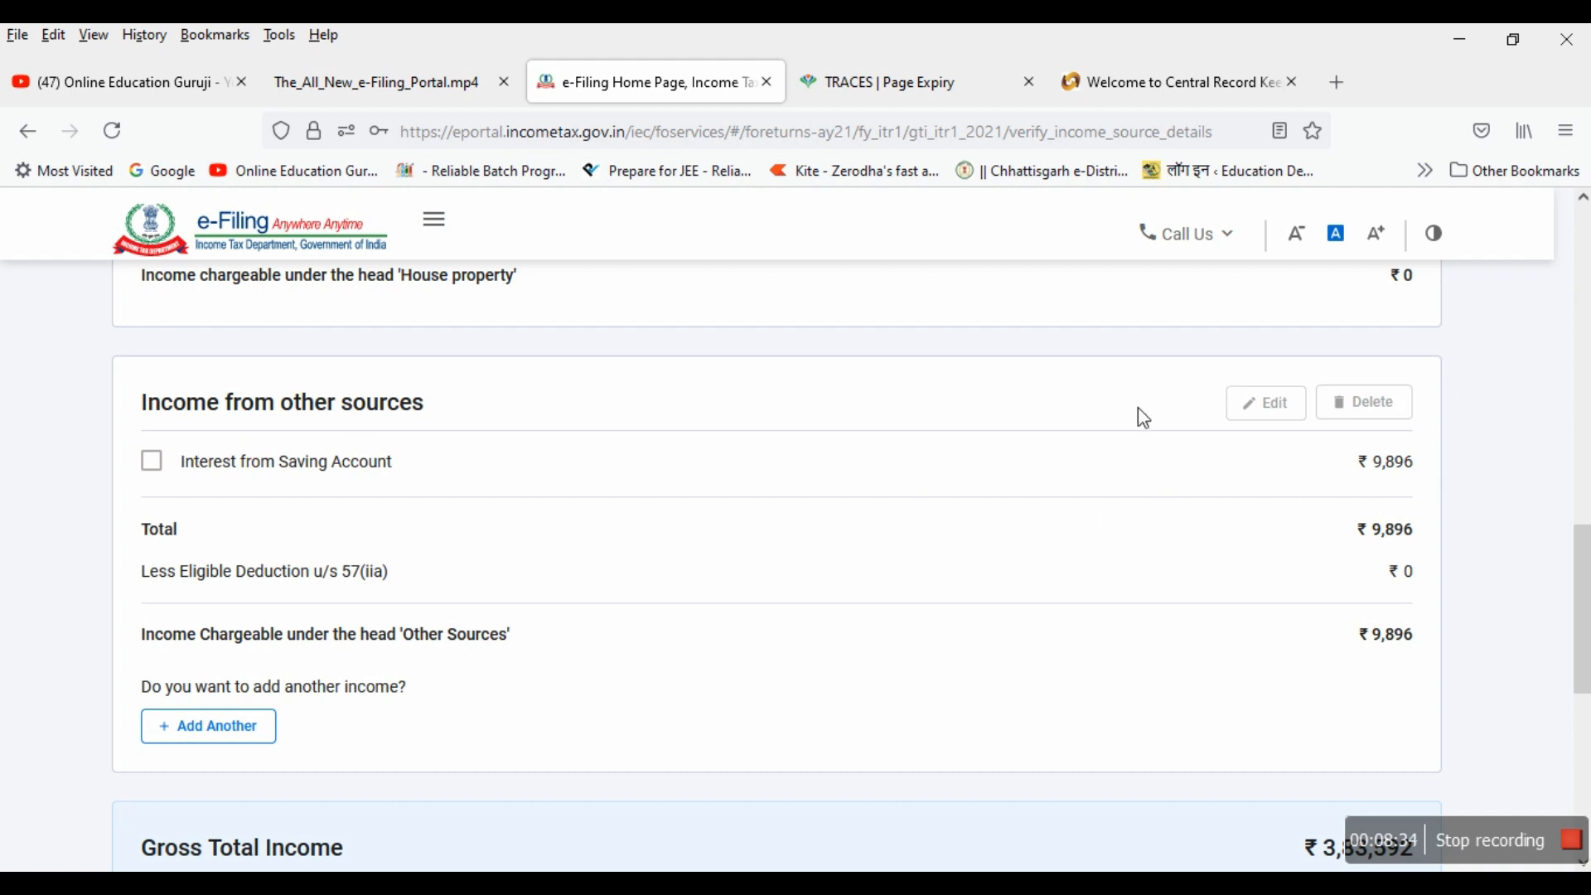
Step: Check the remaining other-source income, gross total income and exempt income, and confirm the Gross Total Income section
scroll(1178, 556, down, 4)
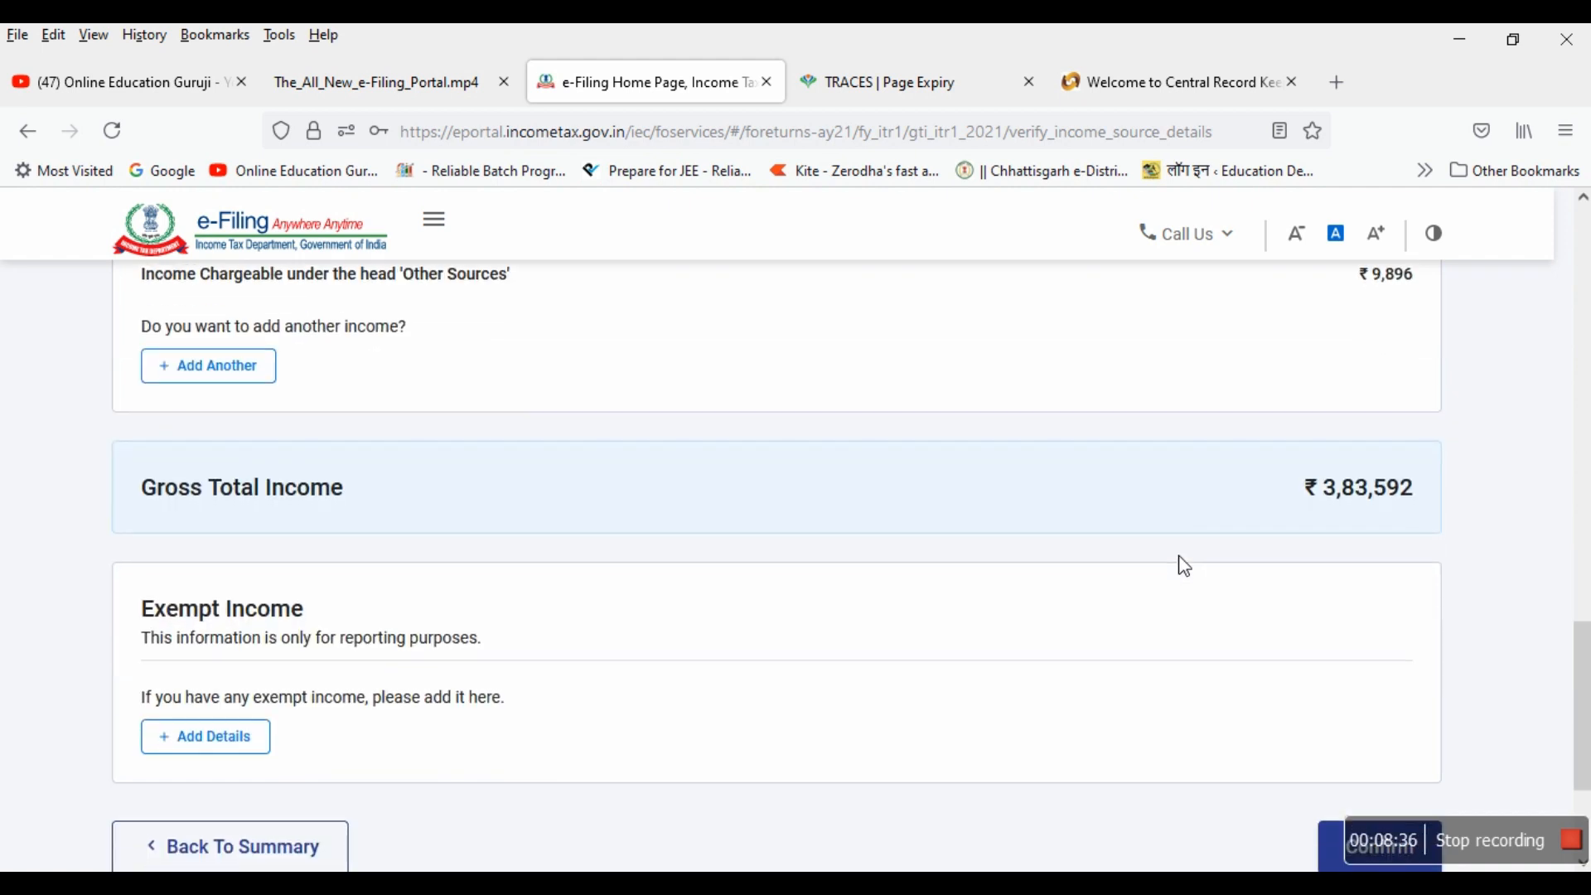
scroll(1185, 566, down, 3)
scroll(1185, 566, up, 8)
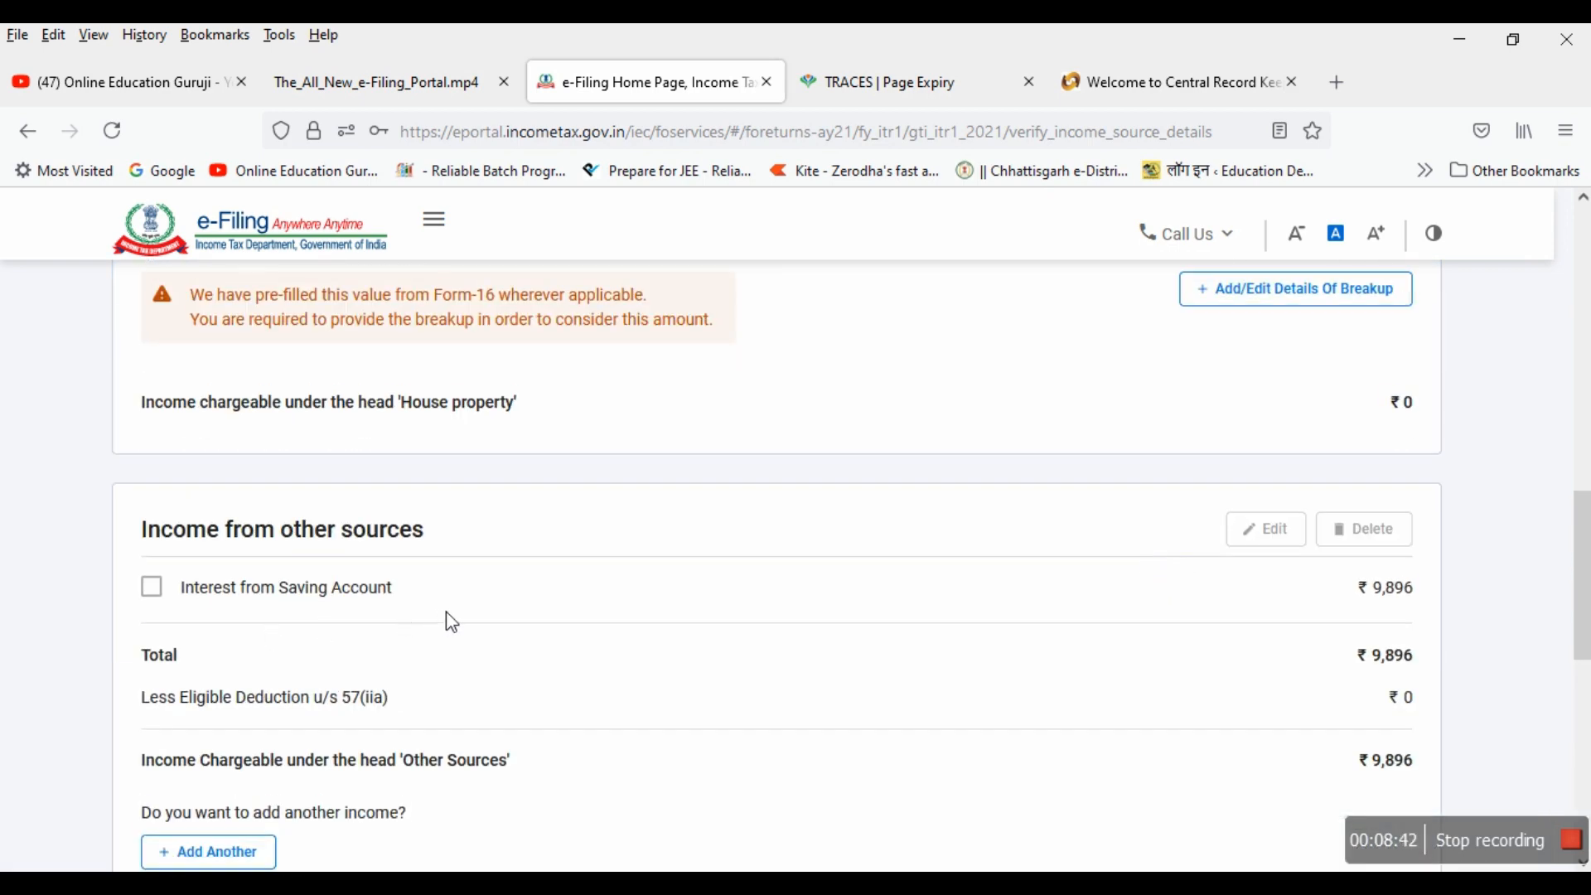
scroll(769, 630, down, 10)
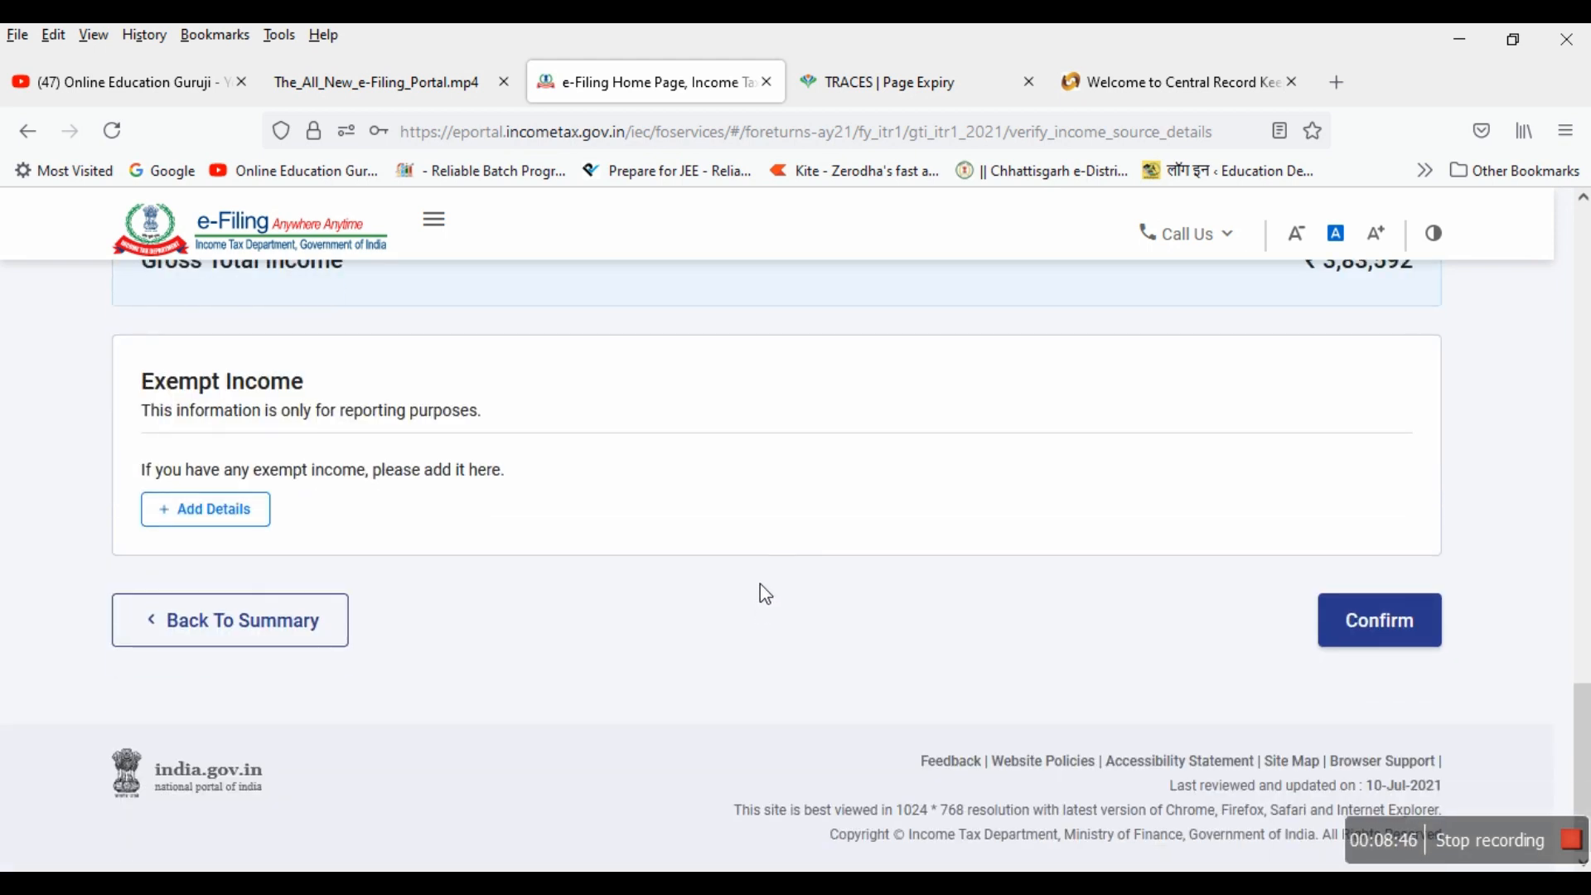
click(1400, 626)
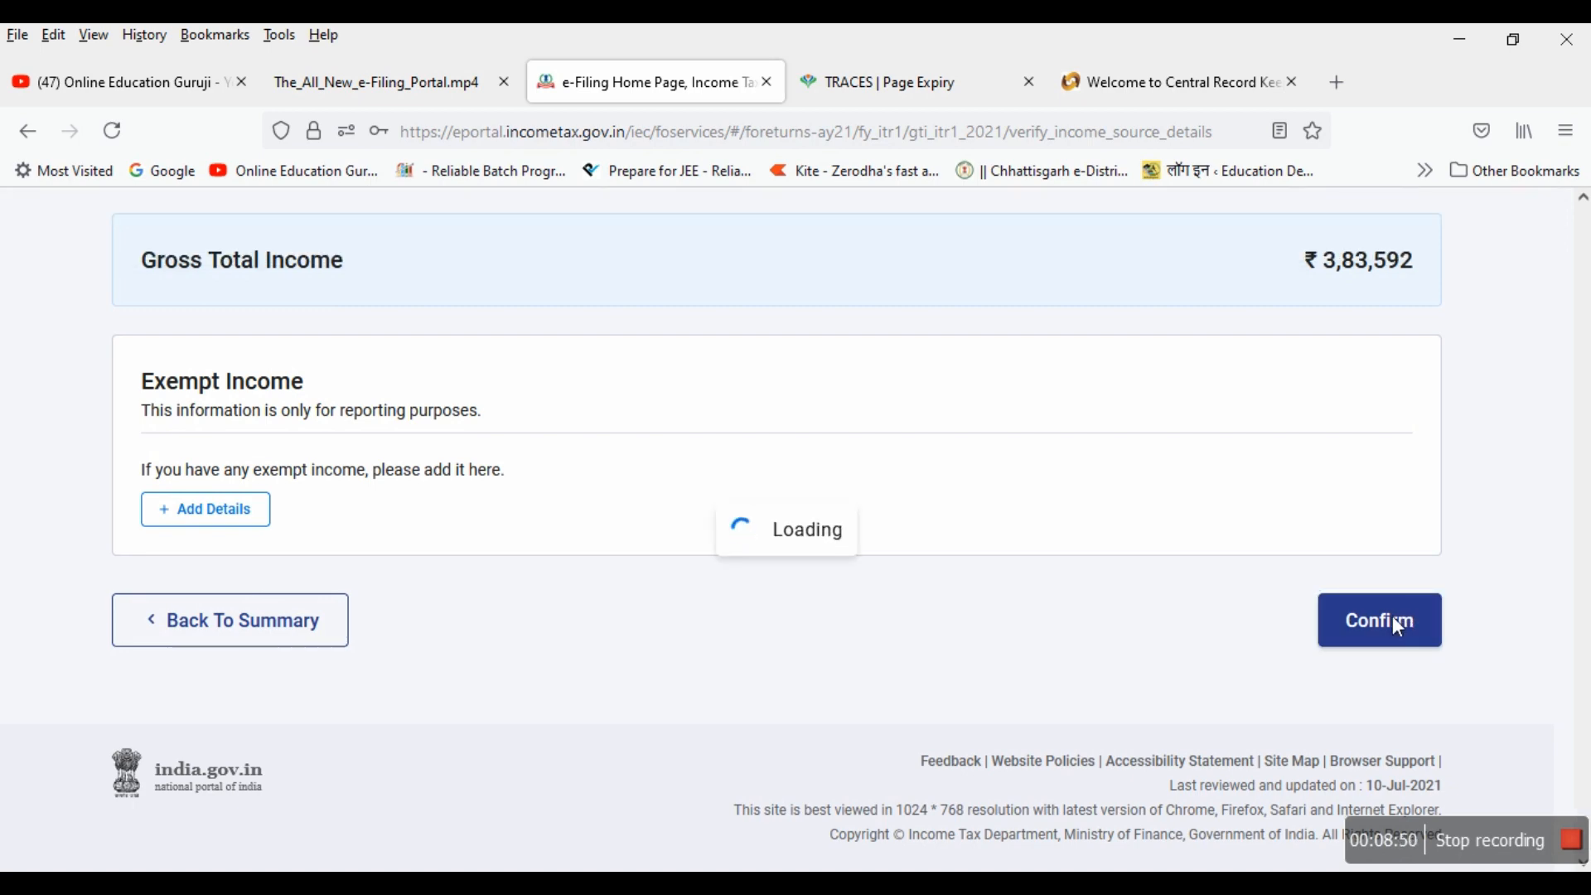
Step: Proceed from the return summary through the tax summary and the declaration page to the return preview
scroll(1392, 615, down, 10)
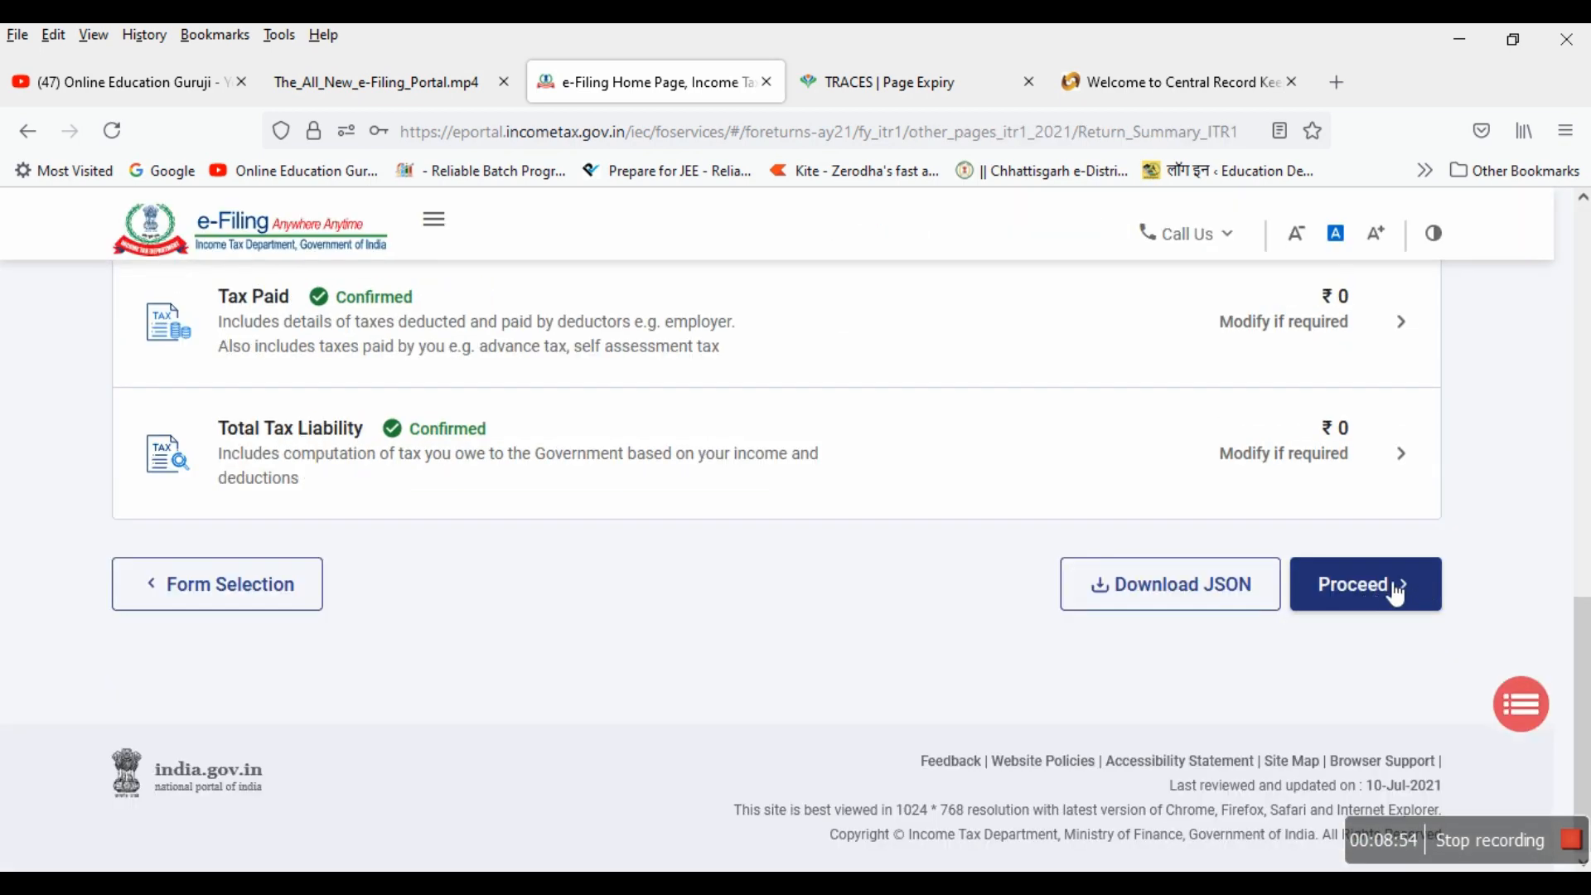
click(1395, 590)
scroll(1384, 584, down, 12)
click(1364, 596)
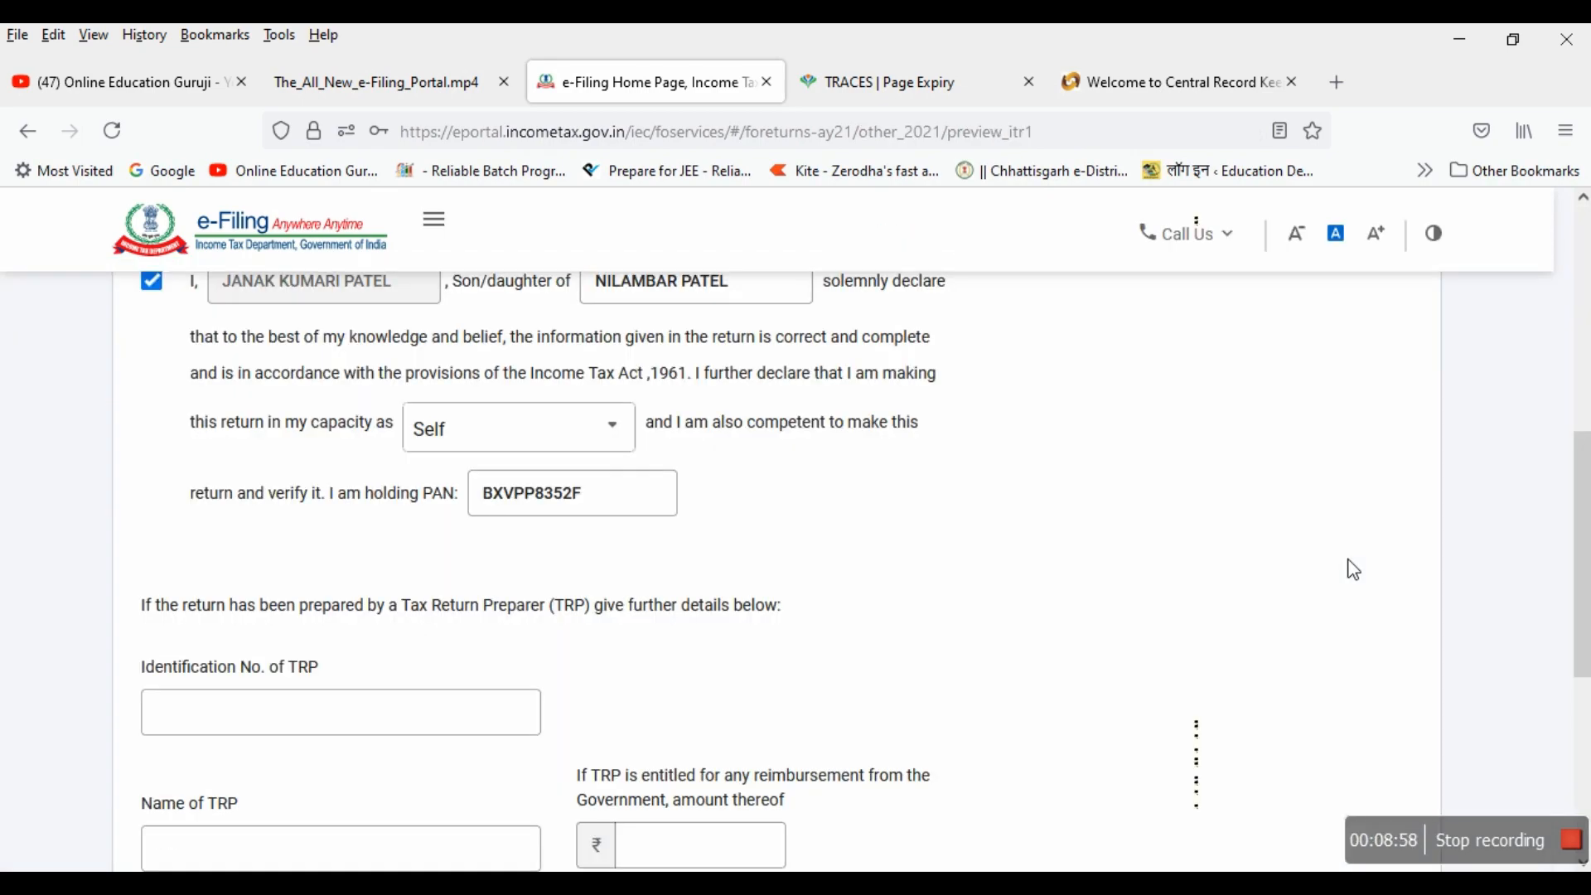
scroll(1353, 570, down, 5)
click(1352, 568)
Step: Go through the ITR-1 preview to its end and proceed to validation
scroll(1221, 543, down, 10)
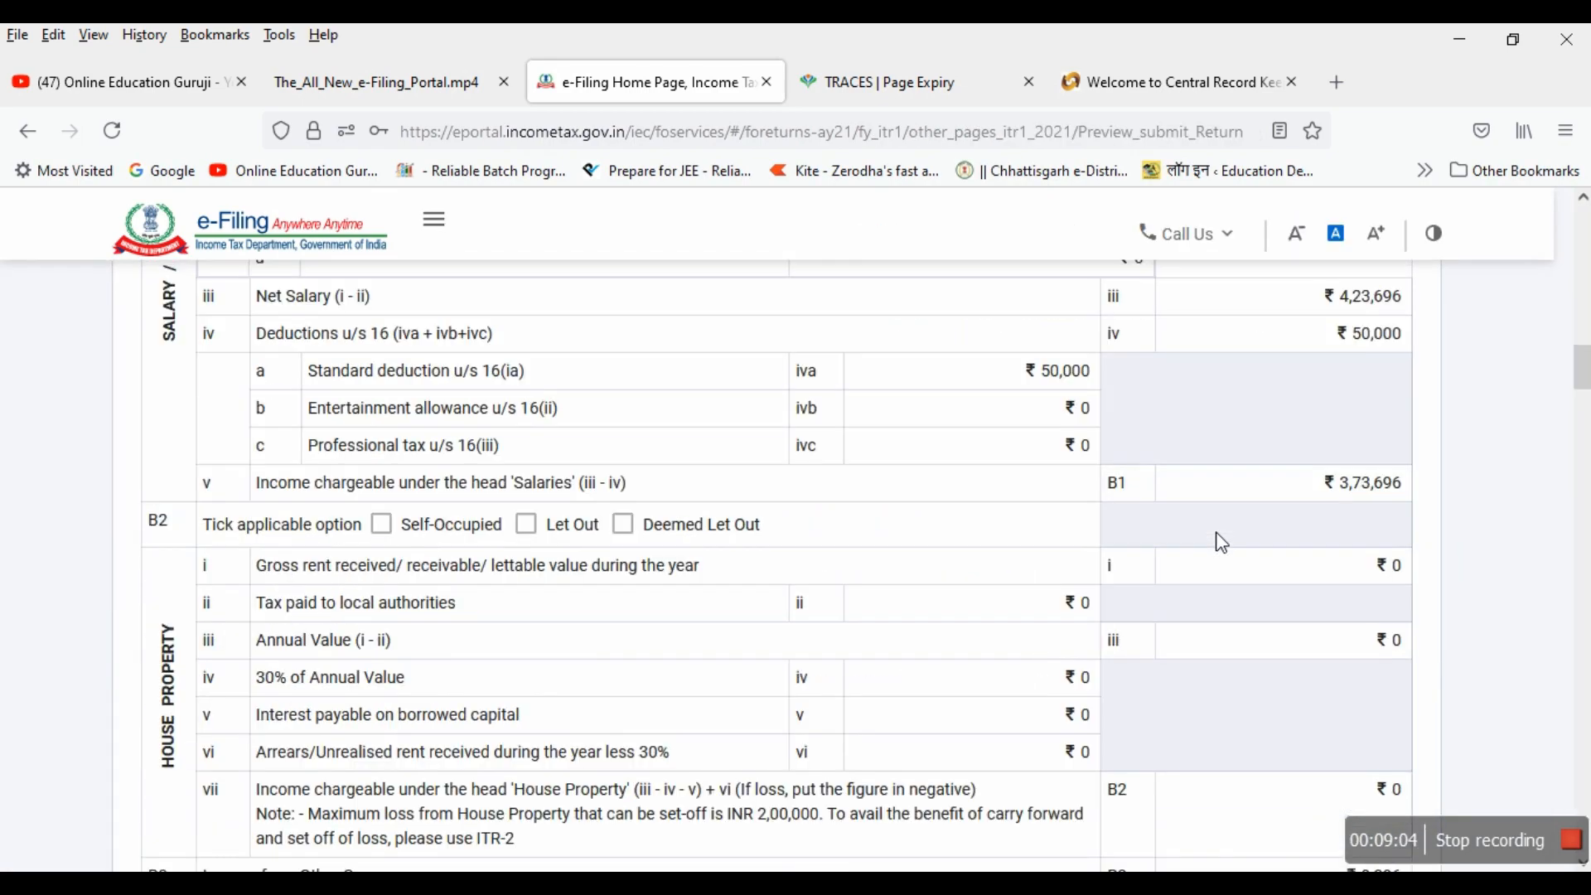
scroll(1221, 542, down, 20)
click(1351, 560)
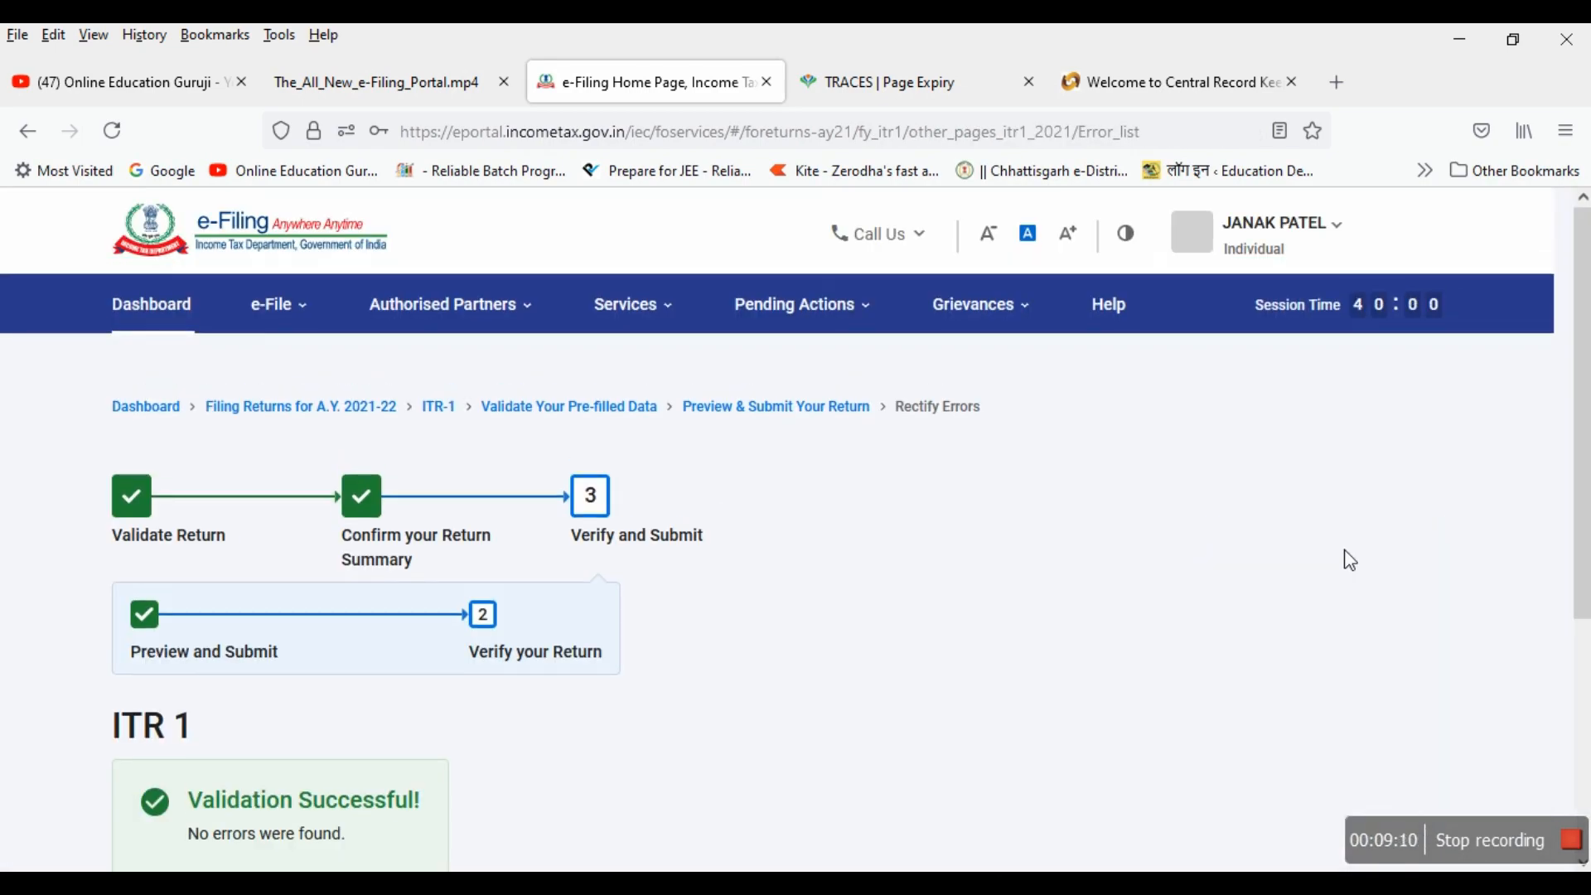
Step: Proceed to verification of the return and continue with e-Verify Now as the verification method
scroll(983, 568, down, 5)
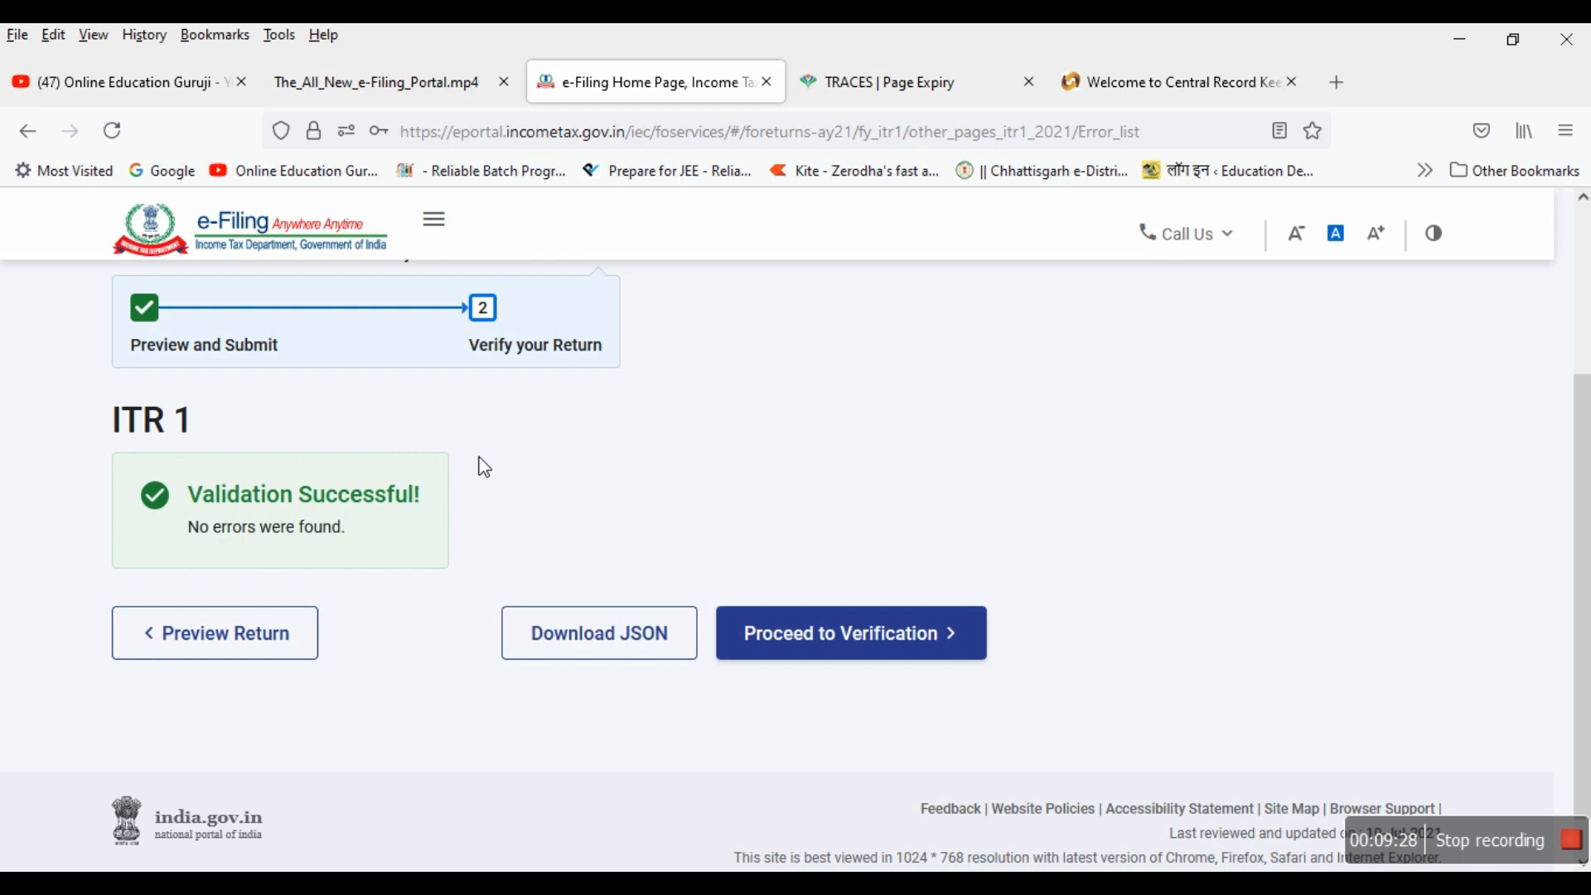
click(846, 636)
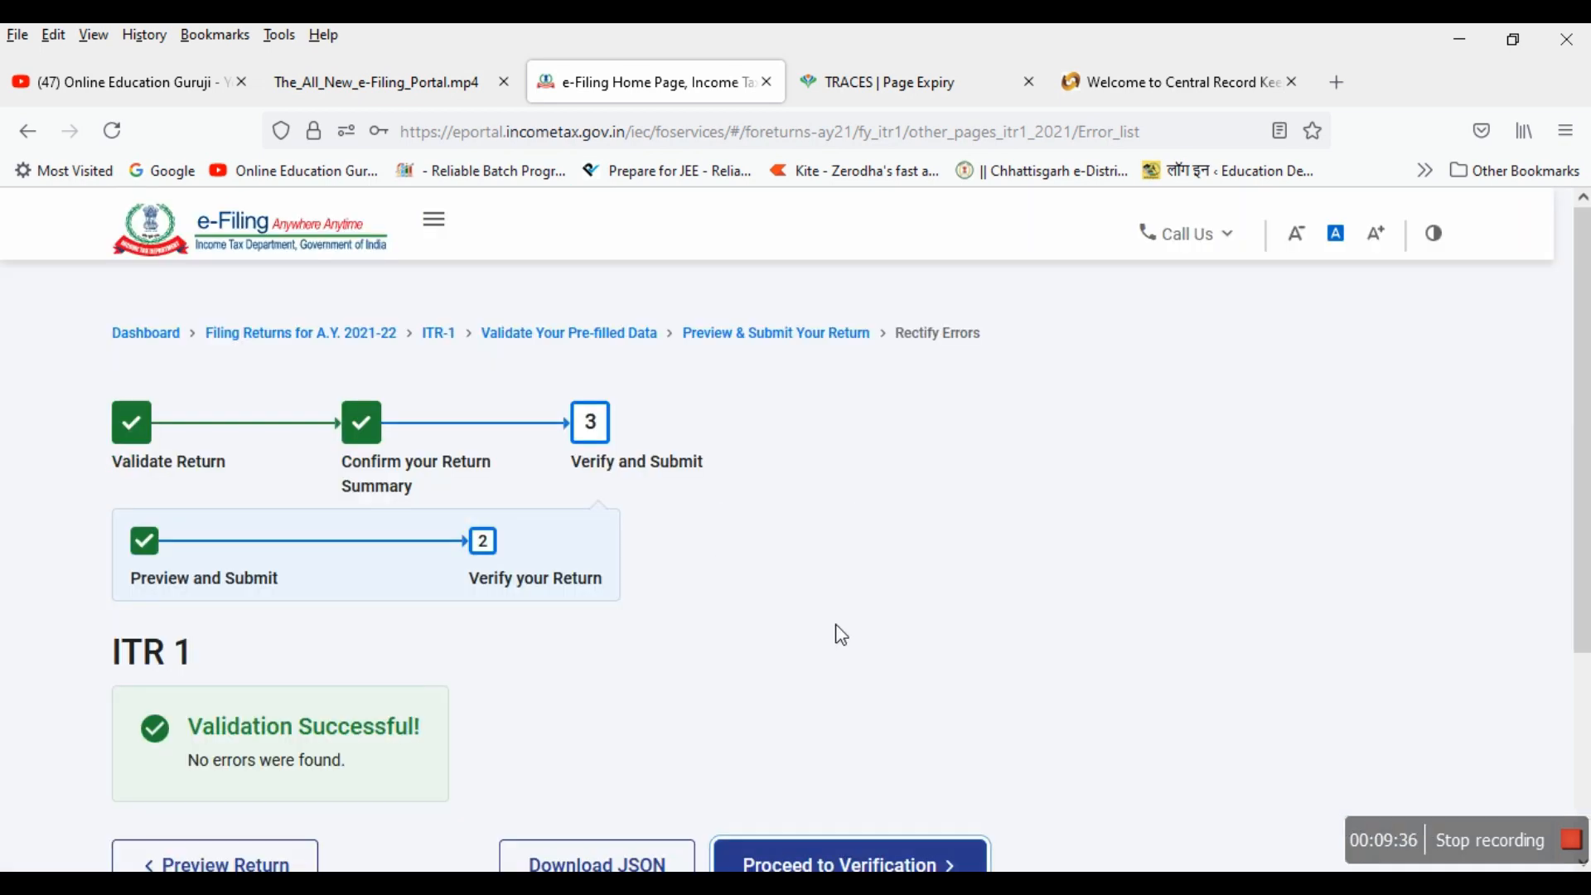
scroll(835, 623, down, 4)
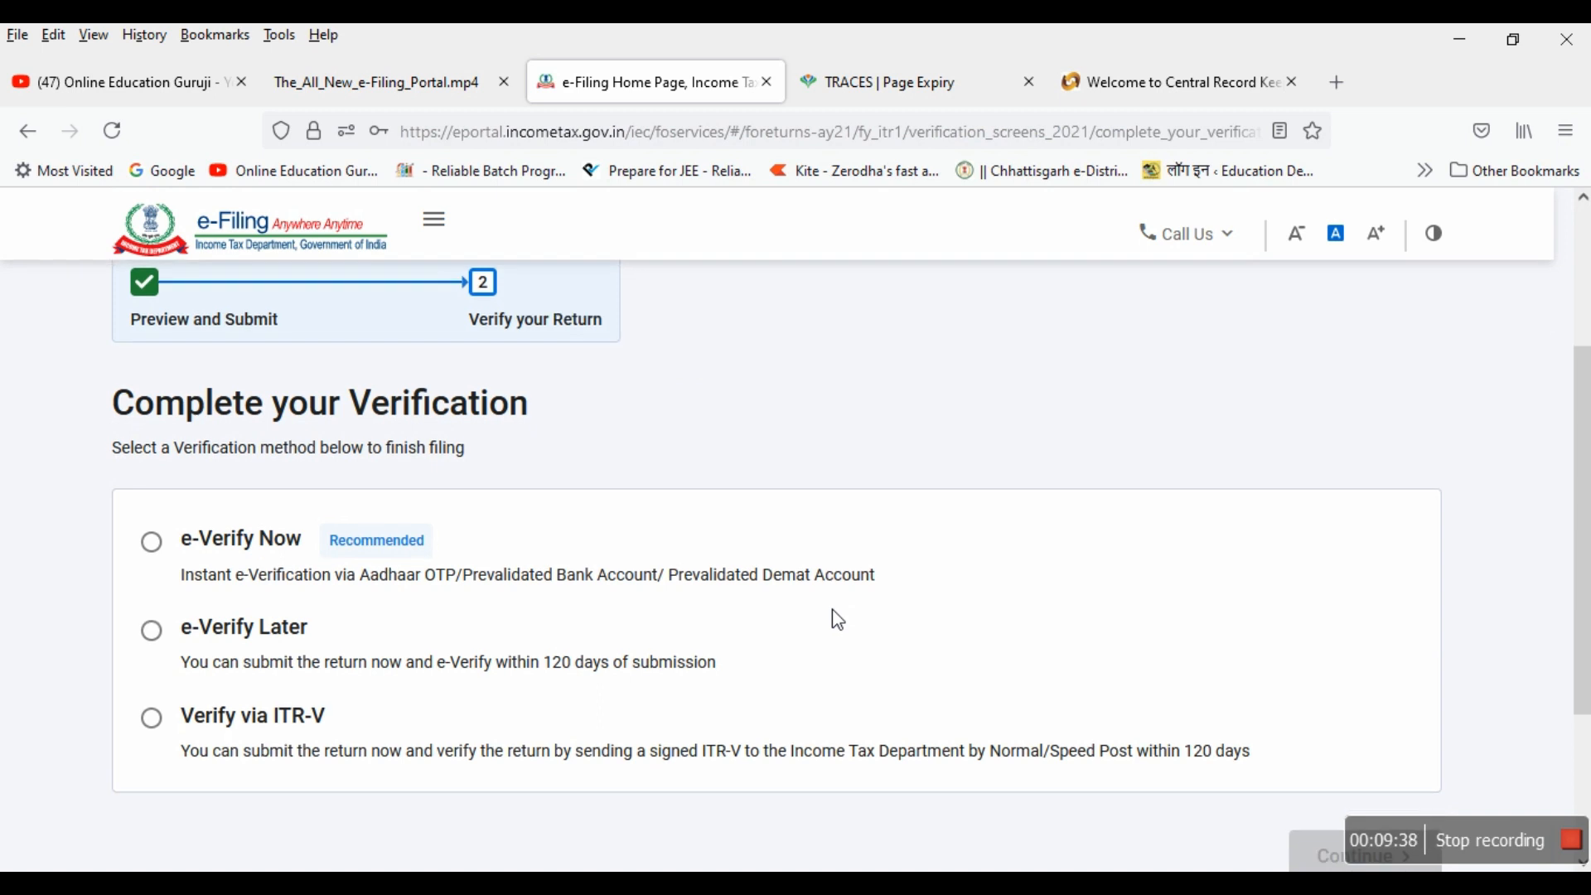
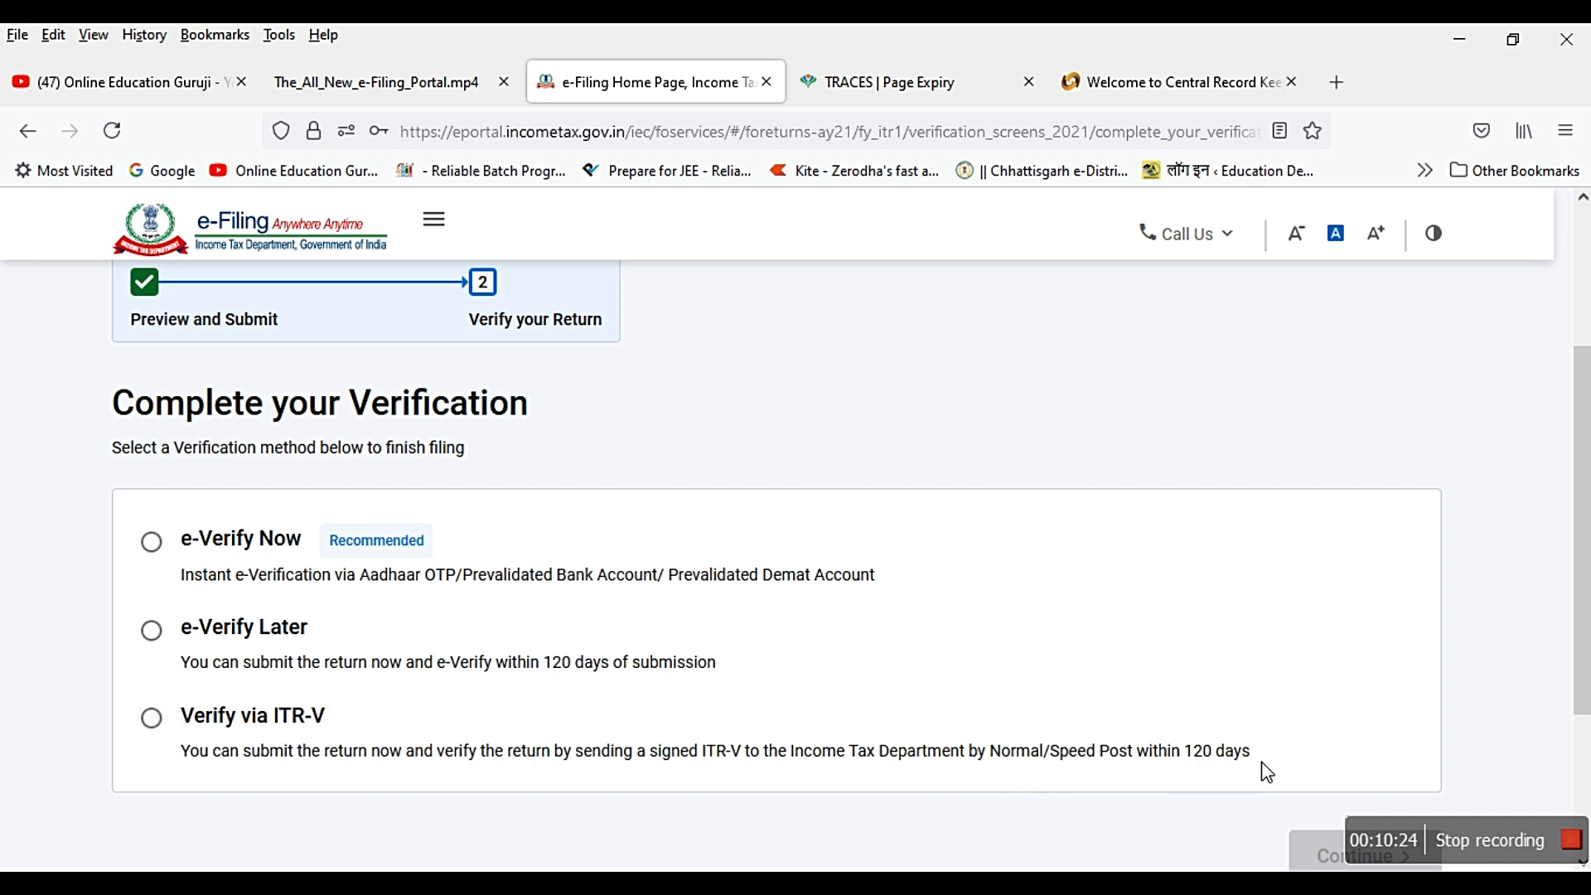
click(153, 545)
scroll(1077, 684, down, 3)
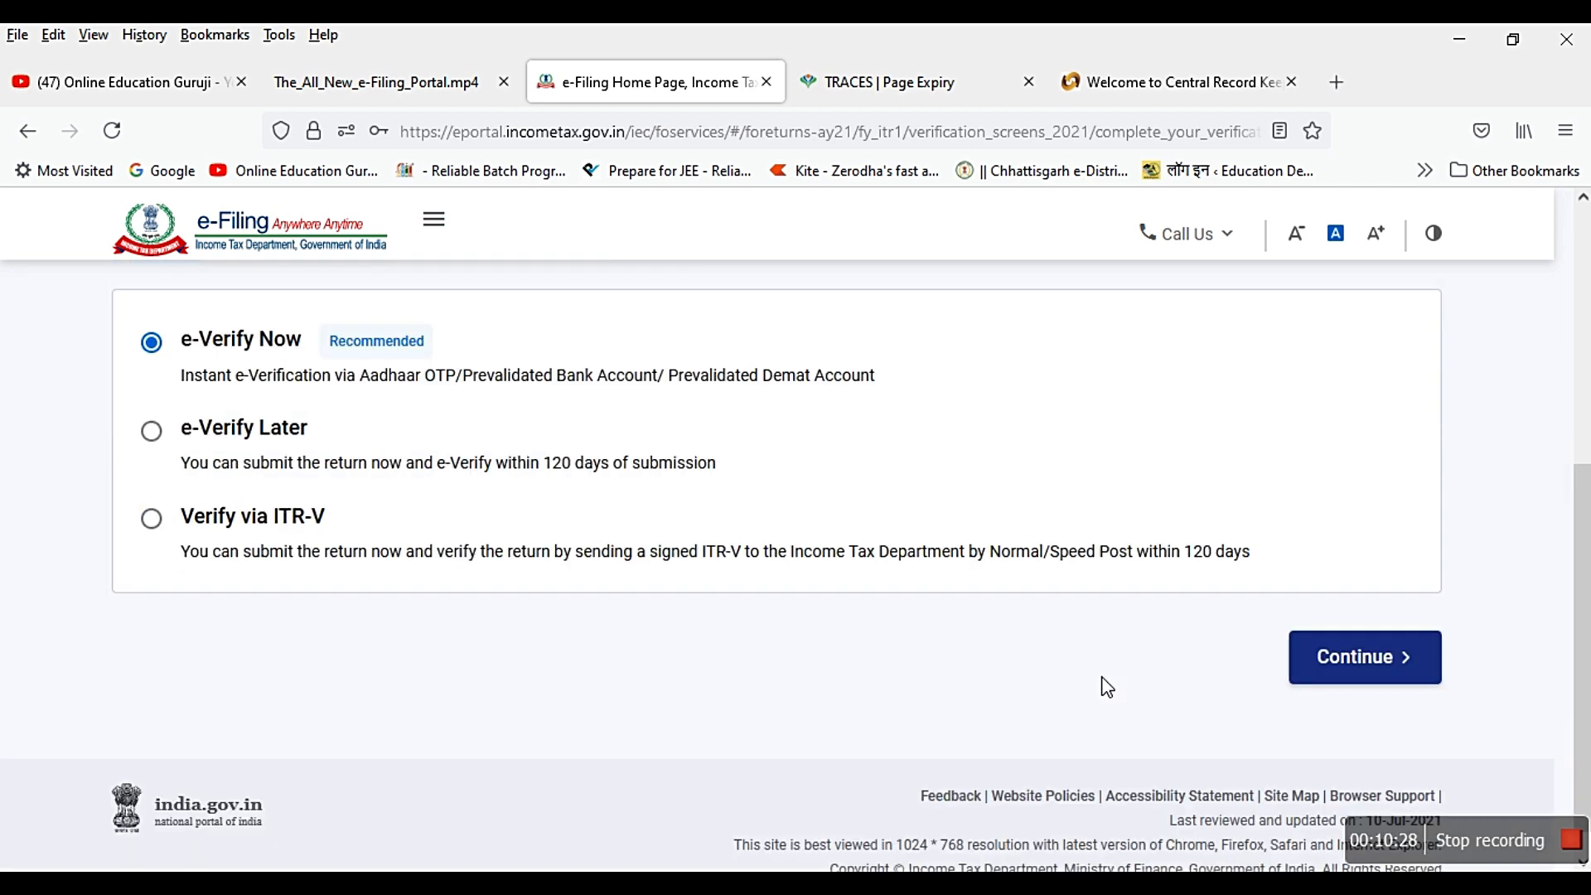
click(1386, 627)
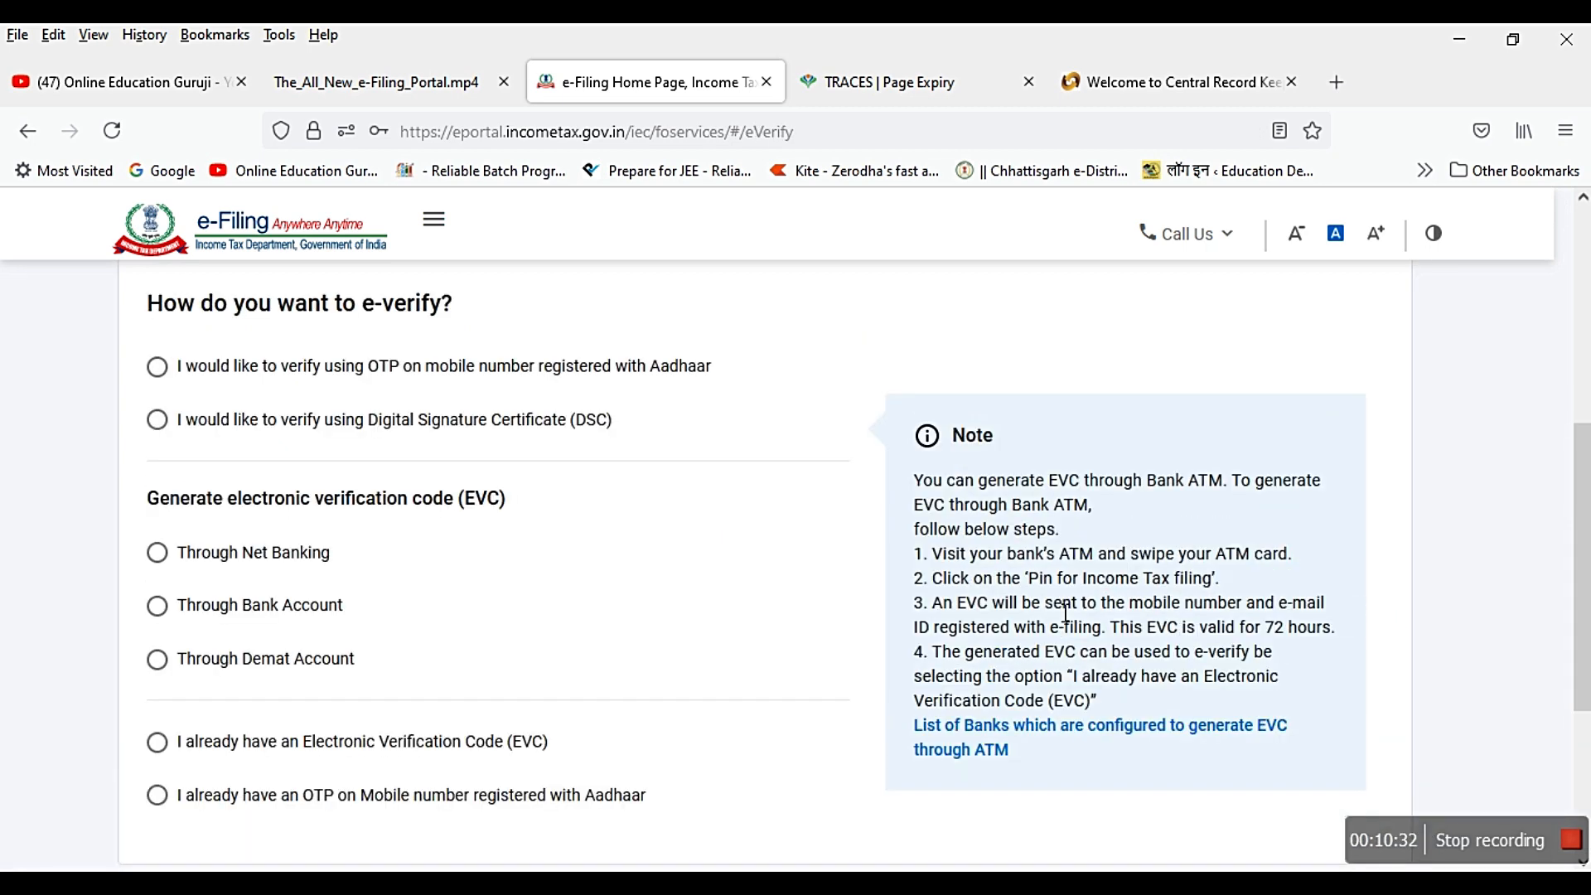
Step: Review the e-verification options and continue with the OTP on the mobile number registered with Aadhaar
scroll(800, 592, up, 2)
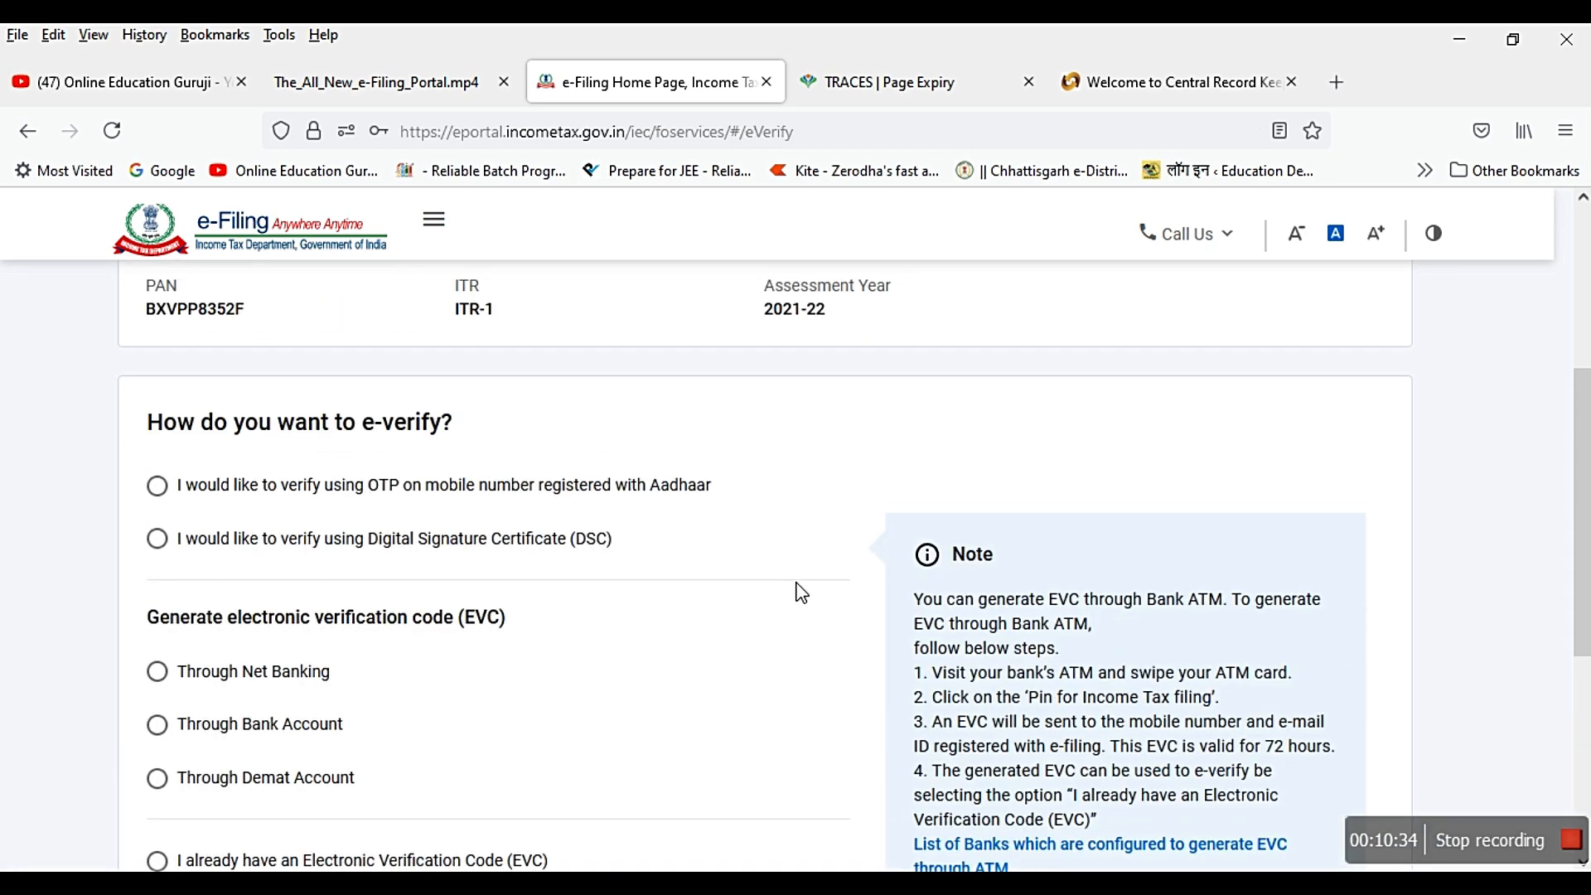
scroll(800, 592, down, 2)
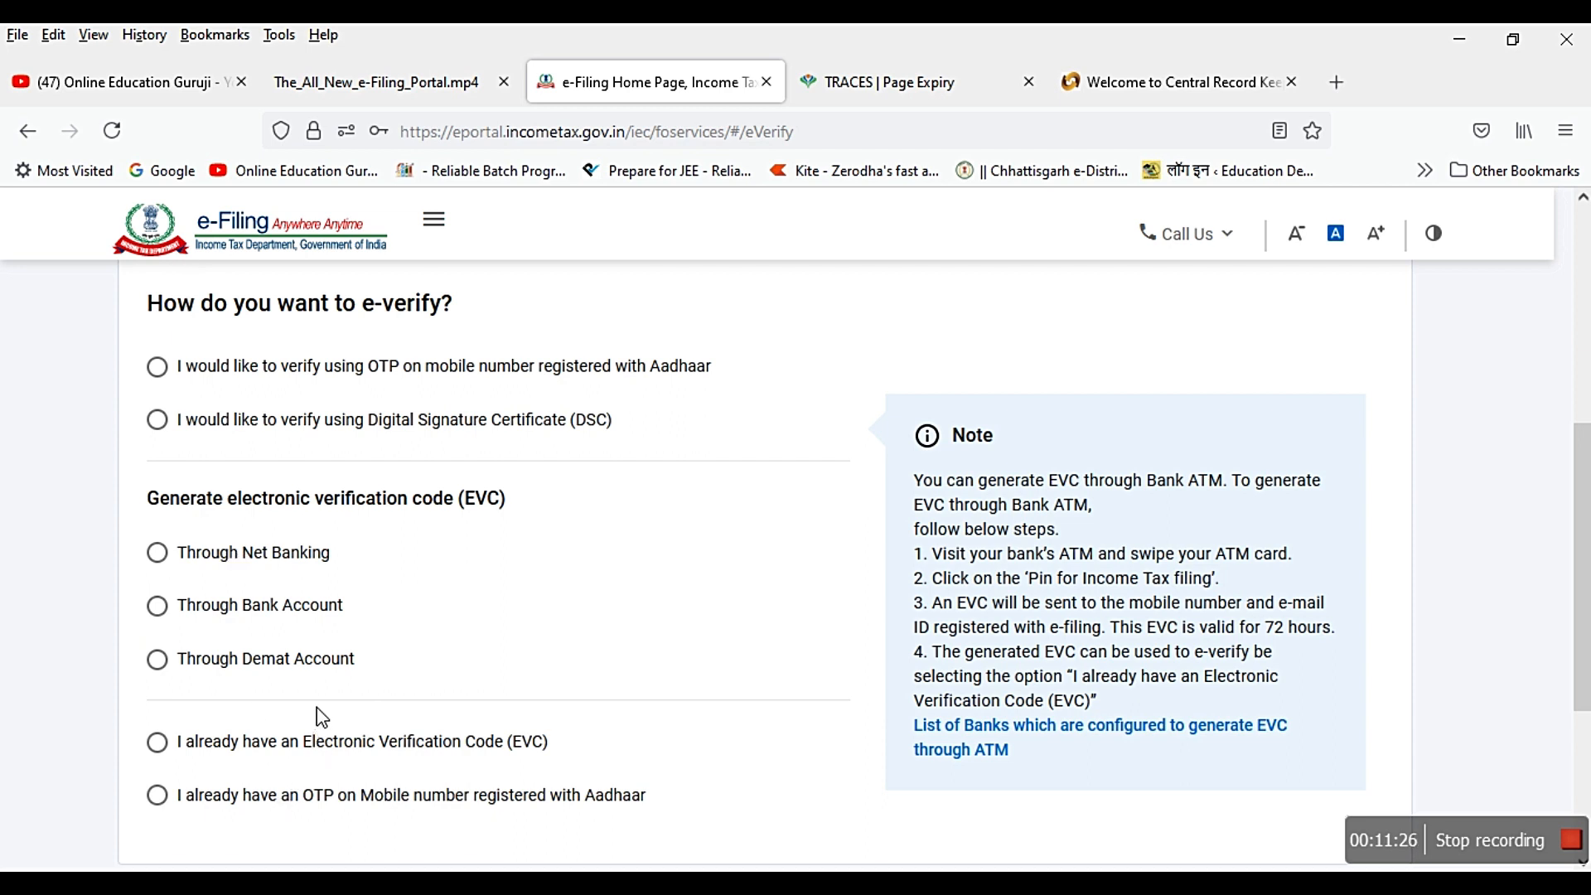
click(163, 371)
scroll(763, 530, down, 3)
scroll(769, 536, down, 1)
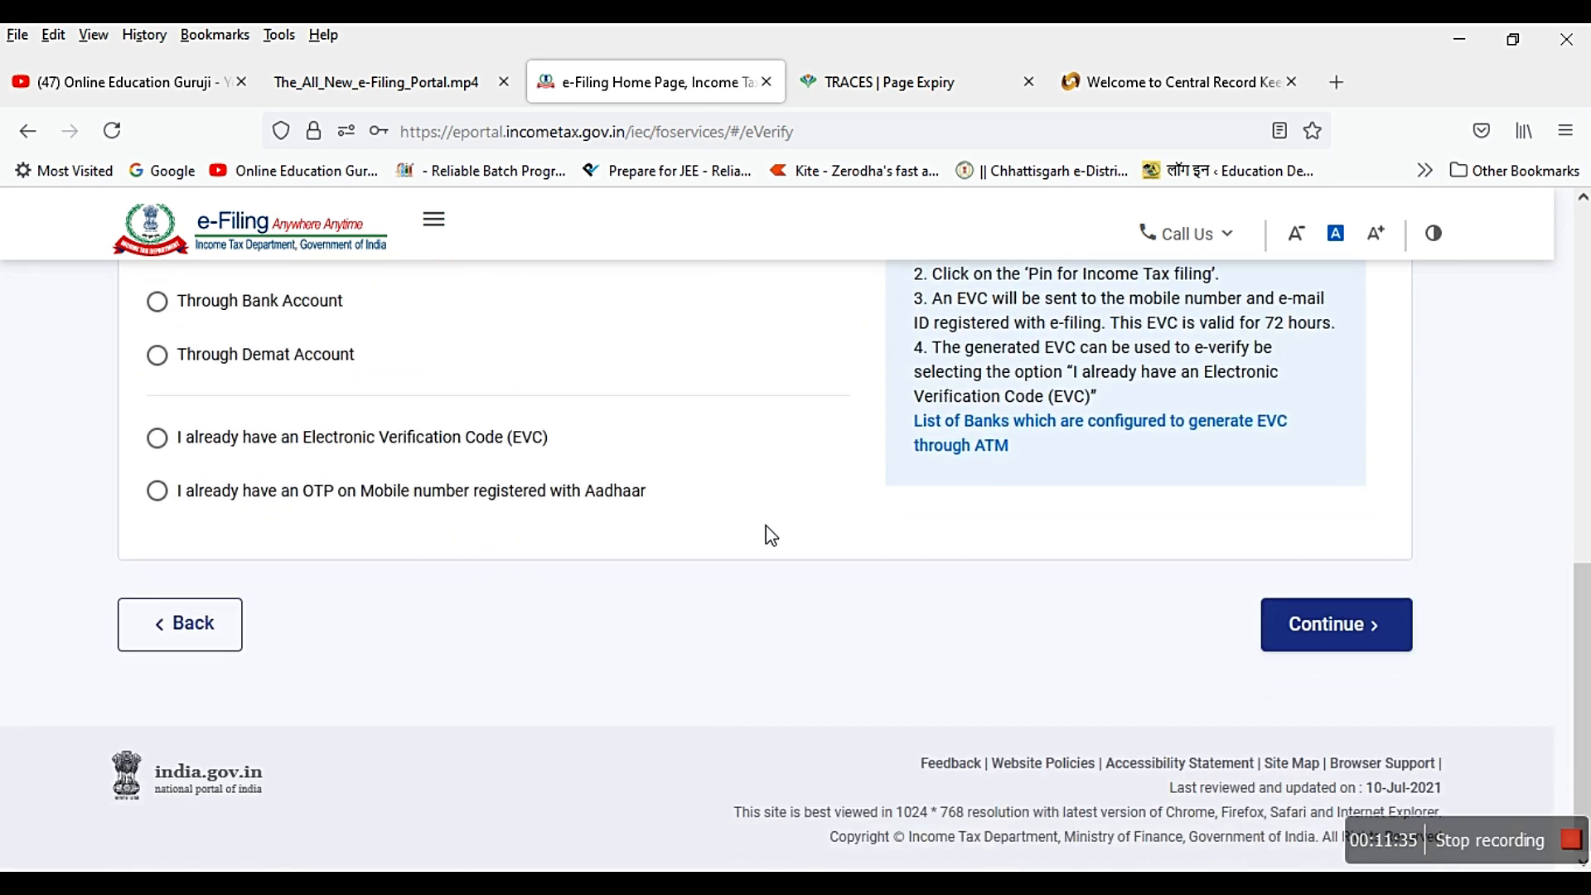
click(1347, 624)
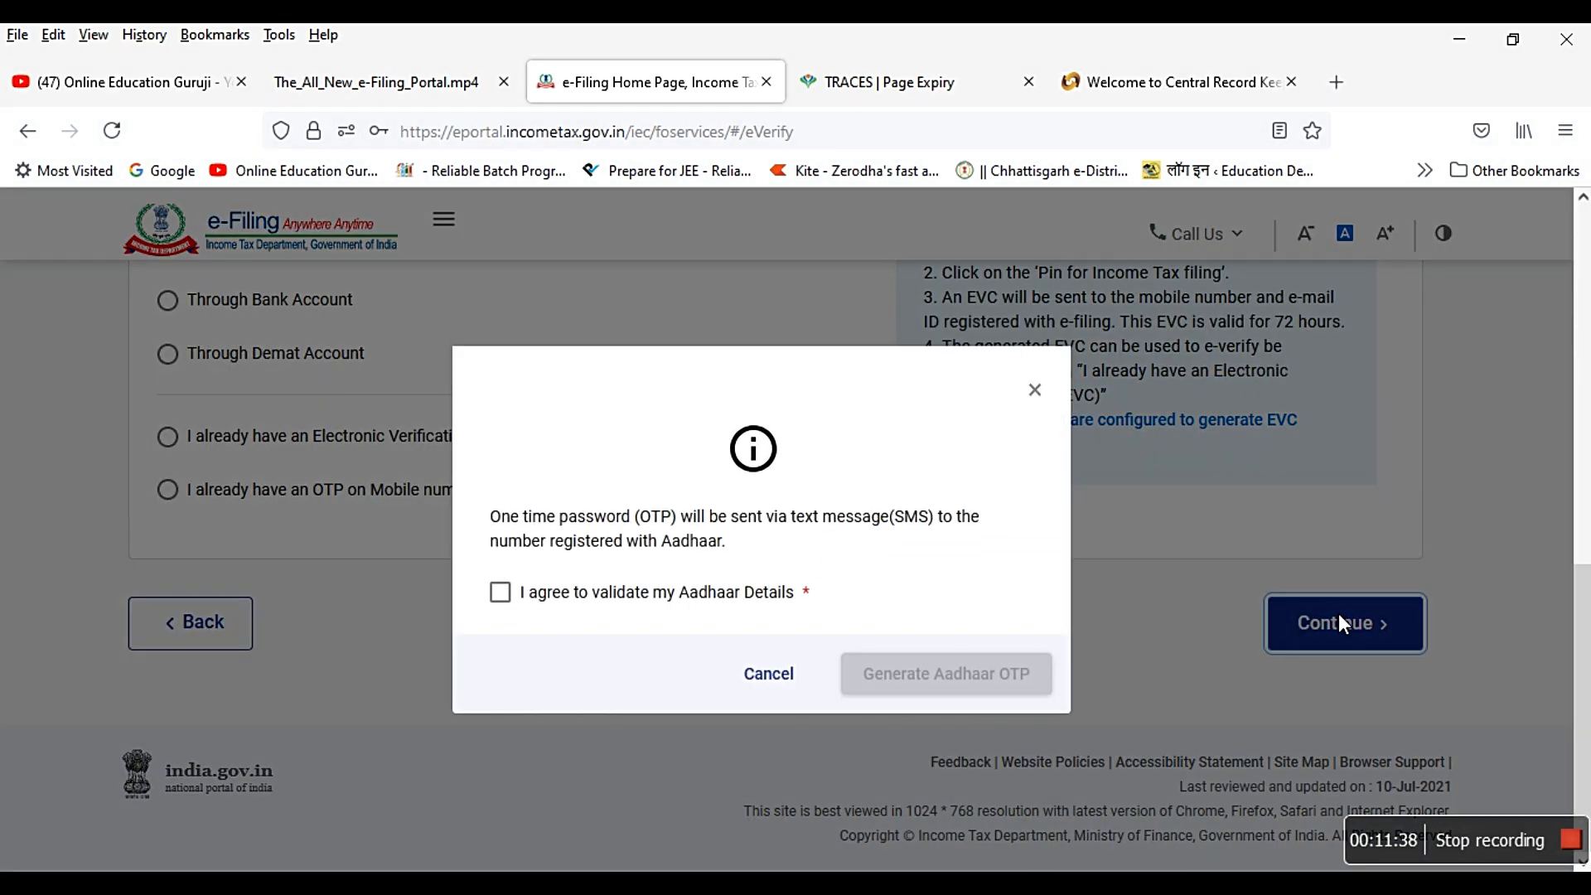
Step: Agree to validate the Aadhaar details, then generate, enter and validate the Aadhaar OTP
click(501, 593)
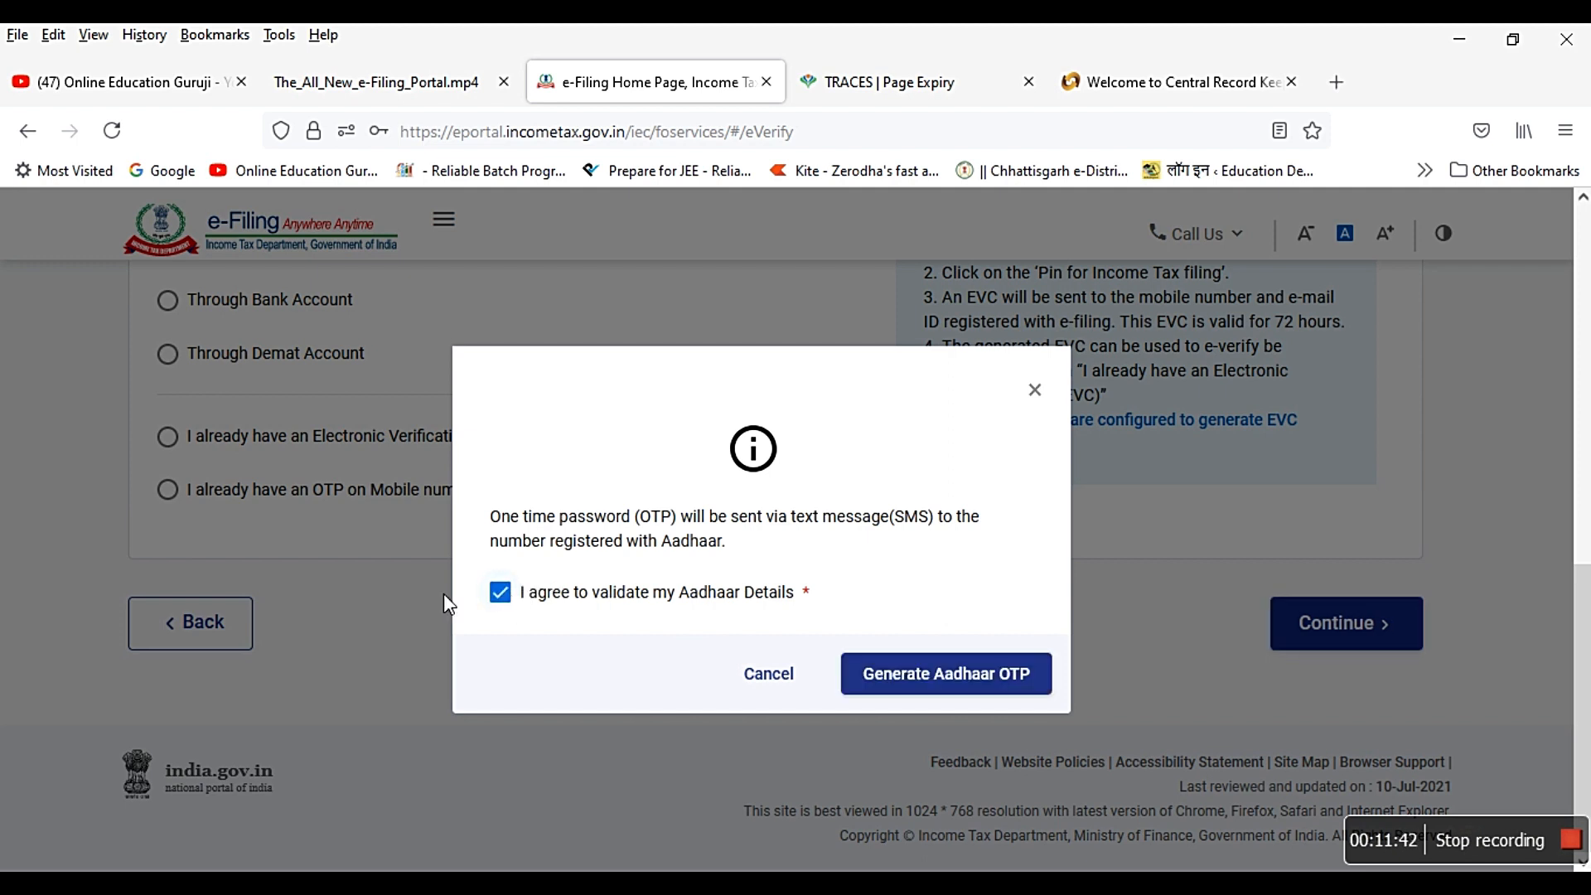
click(964, 679)
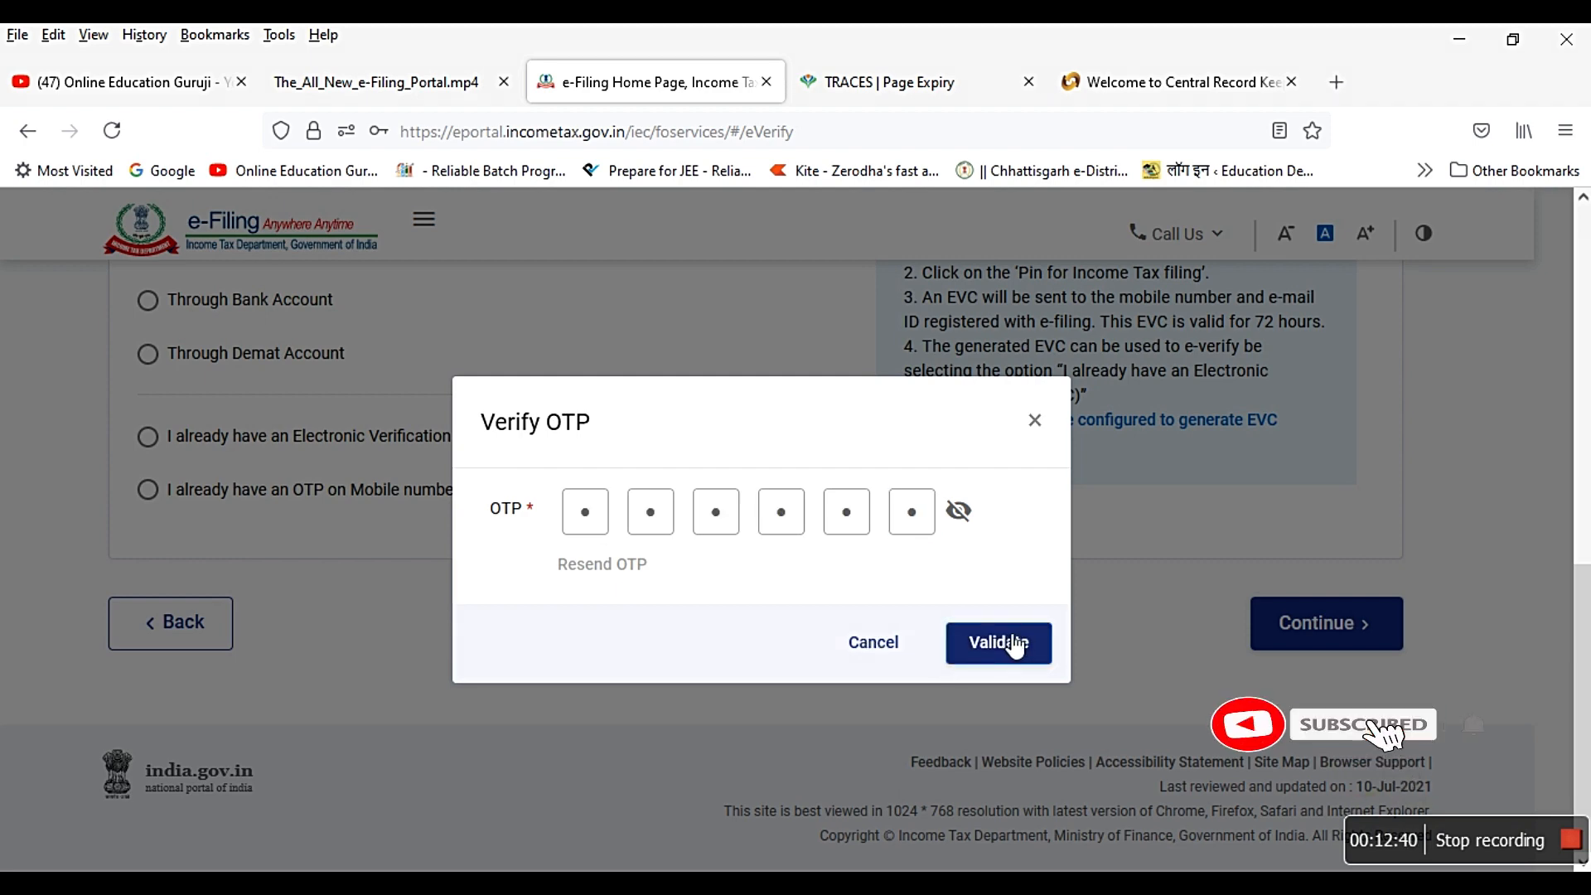
click(1012, 644)
scroll(1009, 643, down, 2)
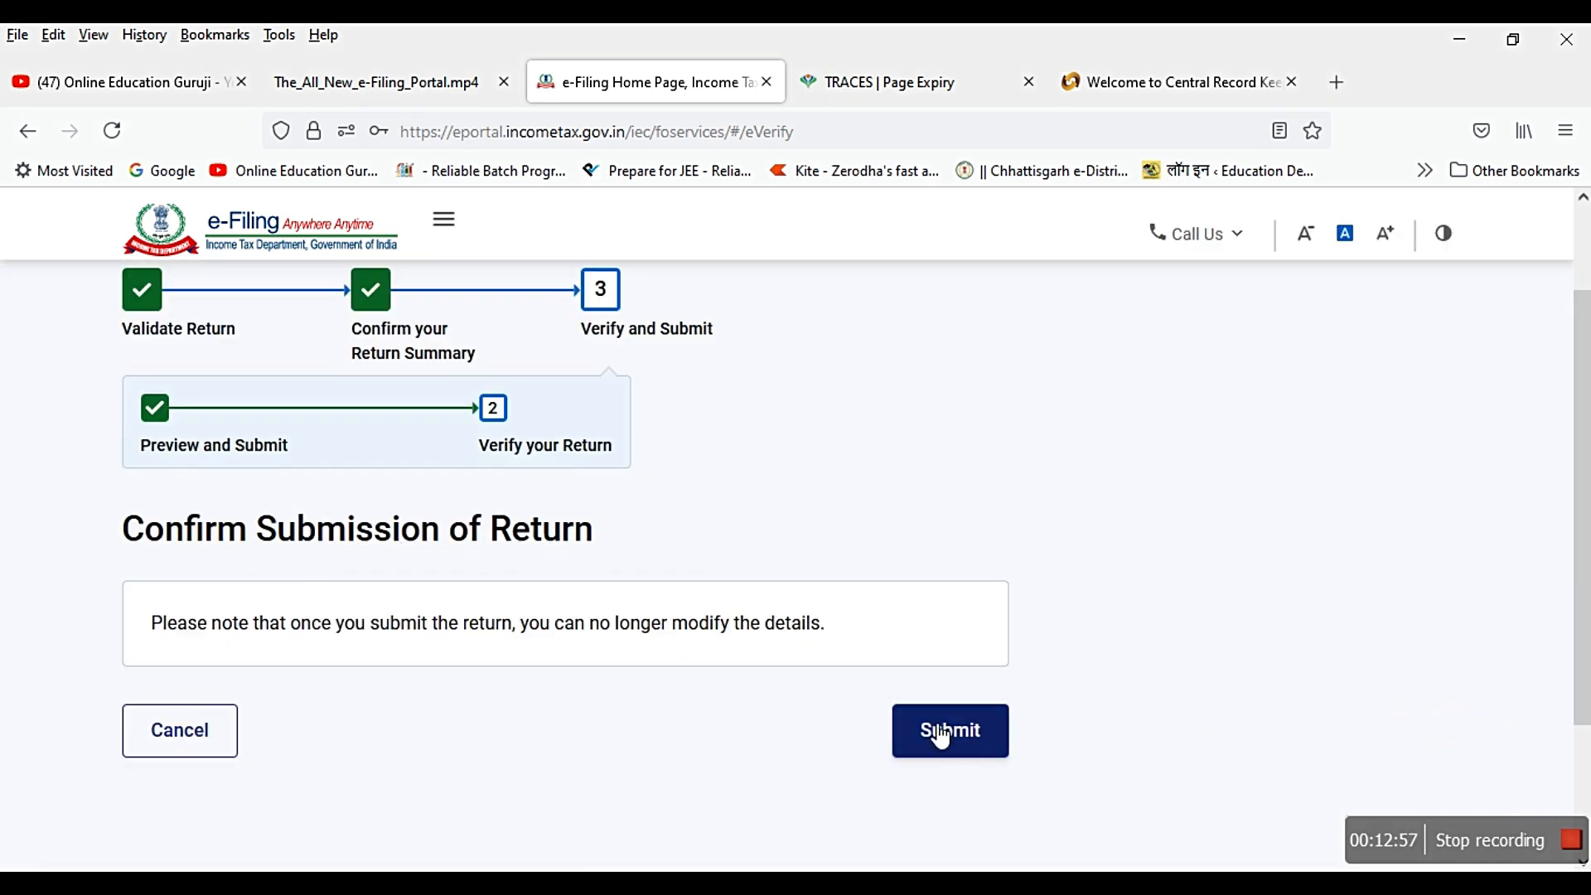
Step: Try to submit the return from the Confirm Submission of Return page
click(966, 742)
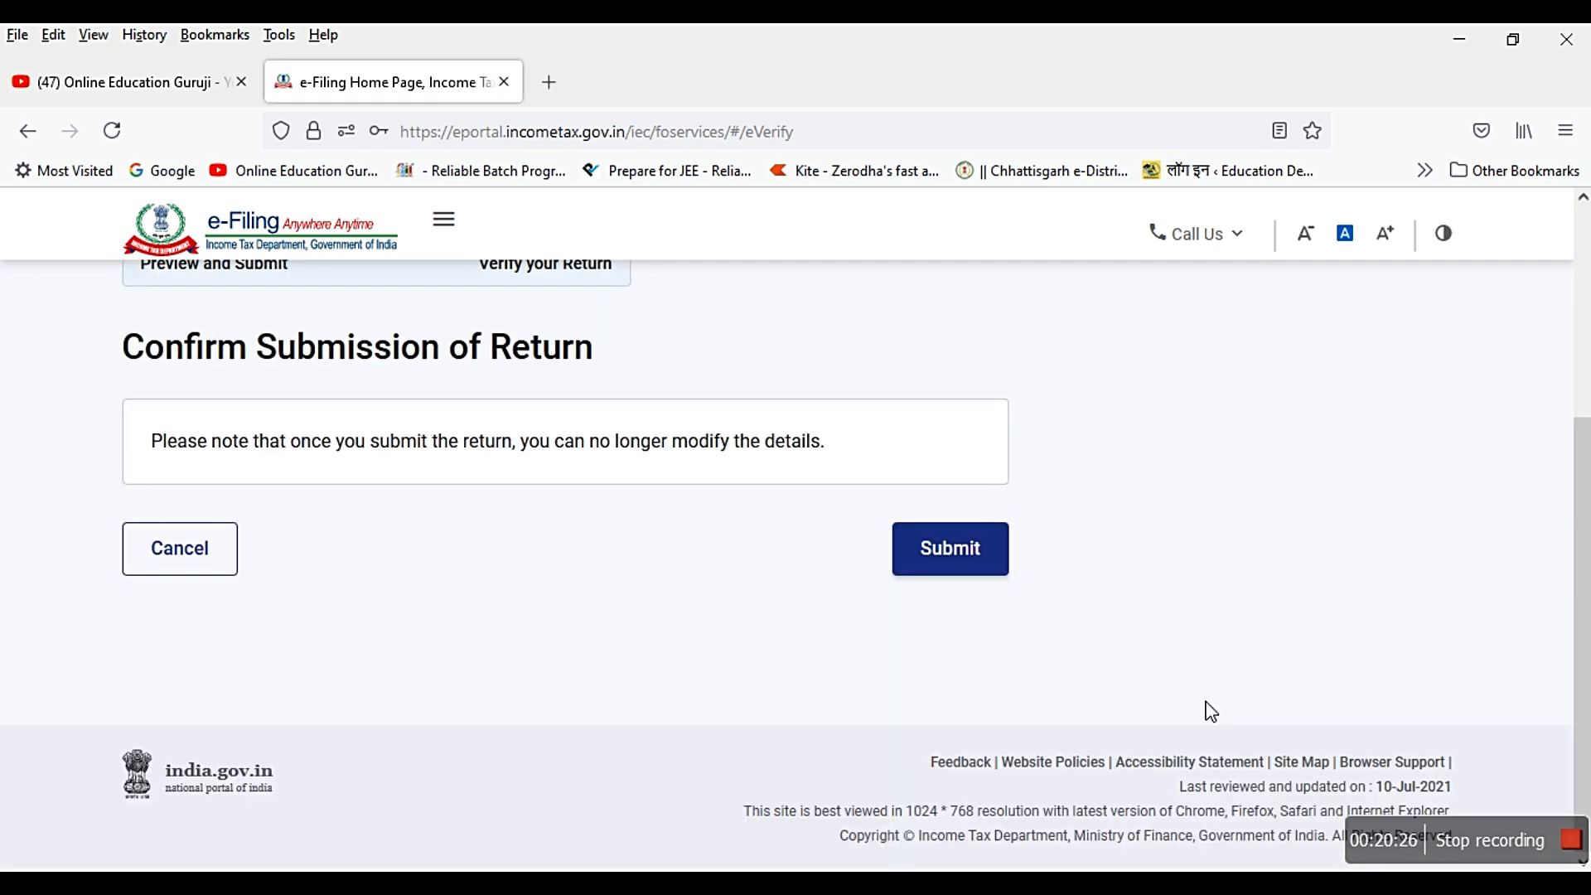
scroll(1207, 710, up, 5)
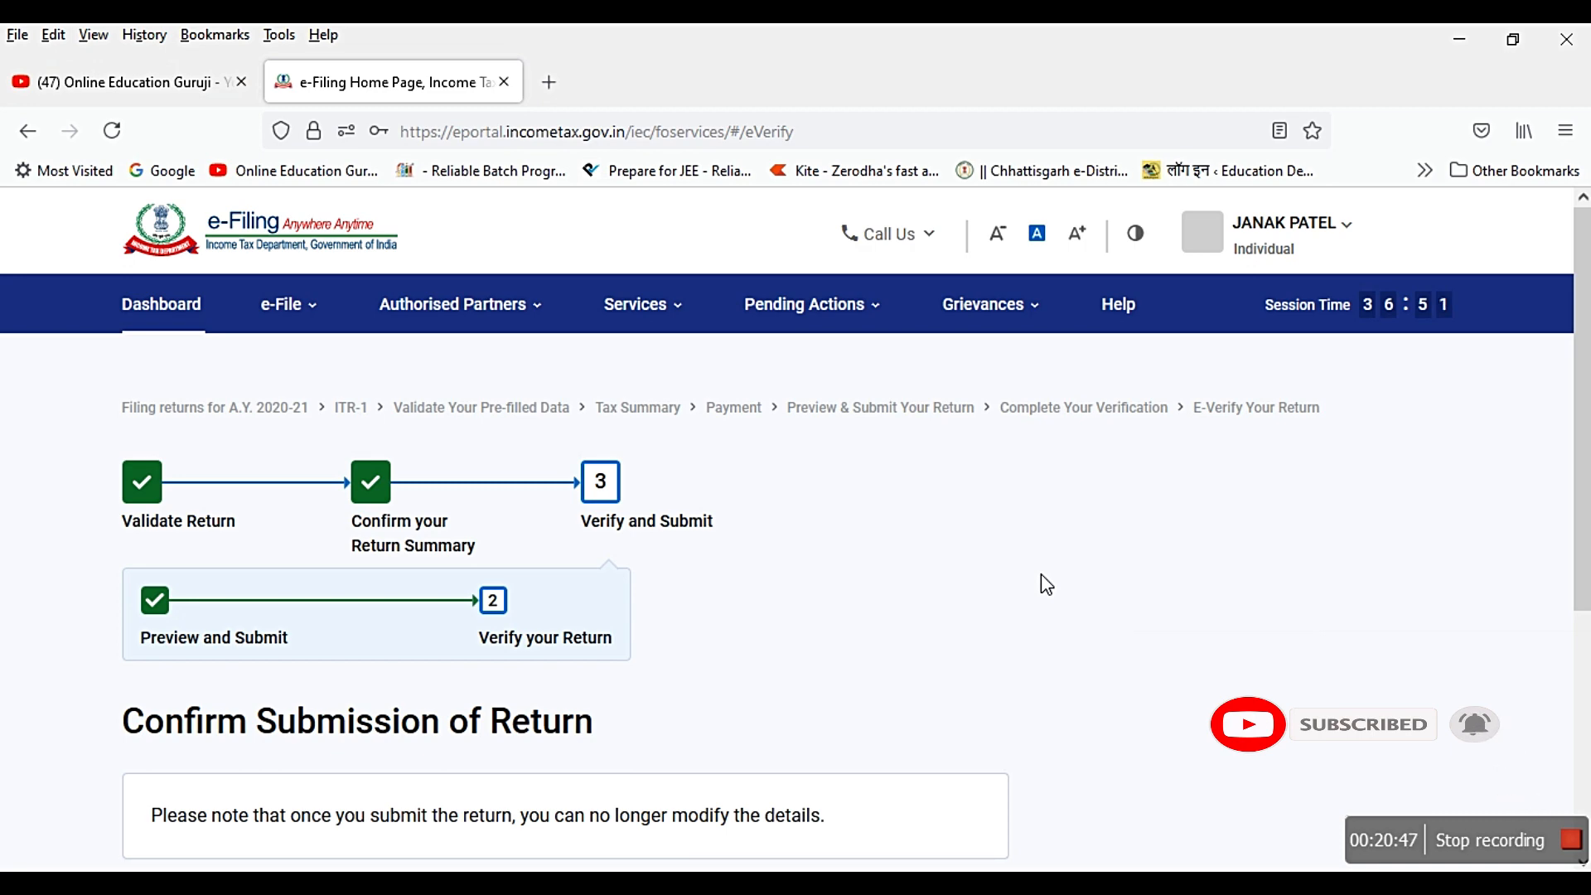
Step: Switch to the Online Education Guruji channel page on YouTube
click(98, 81)
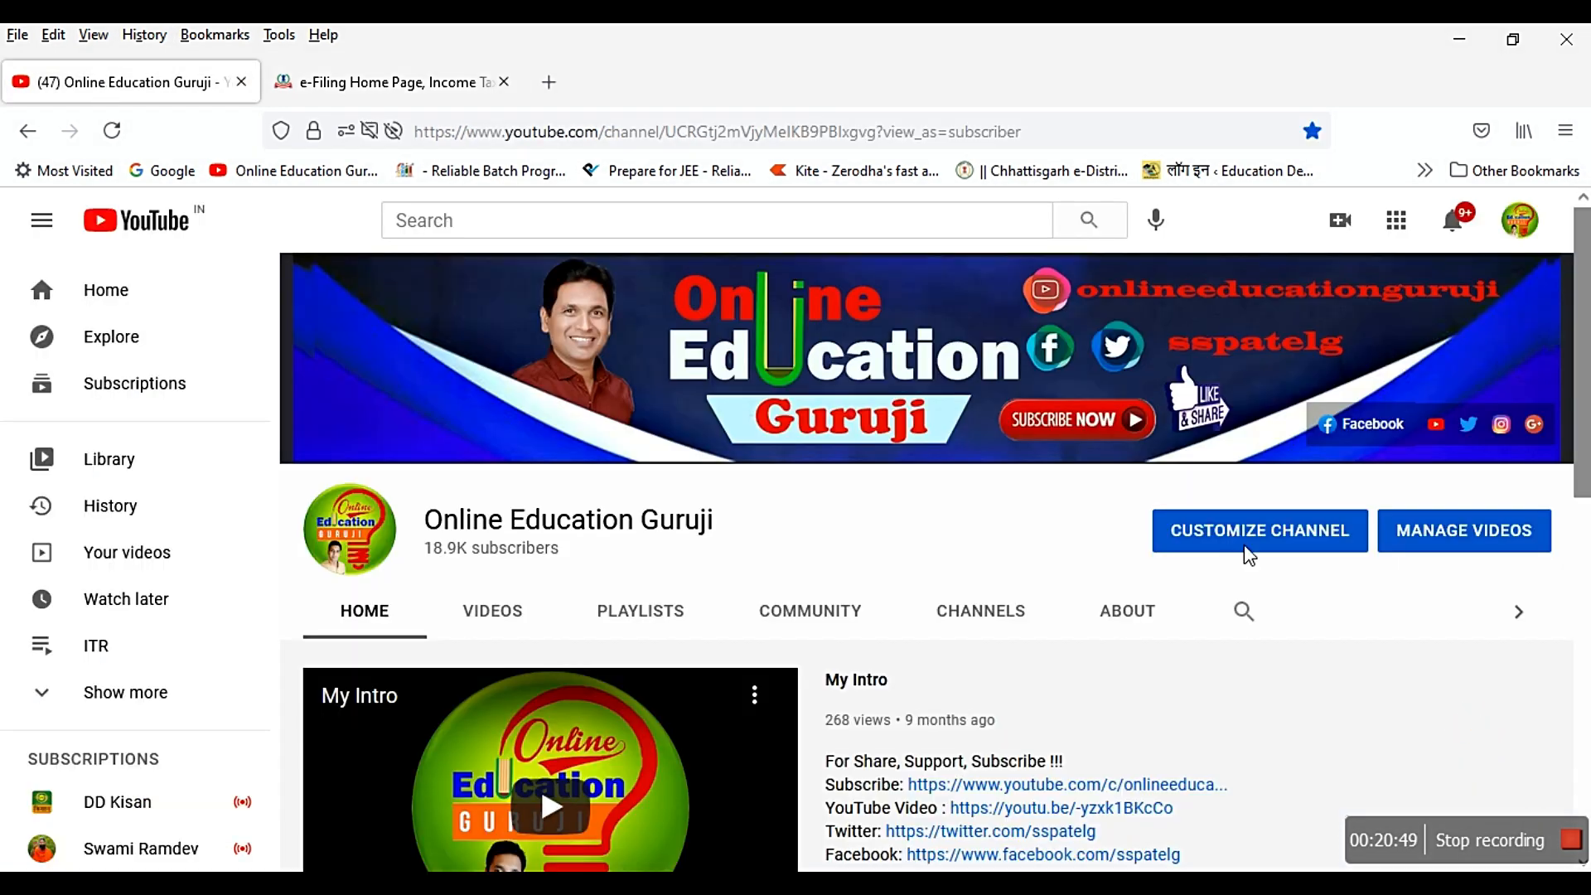